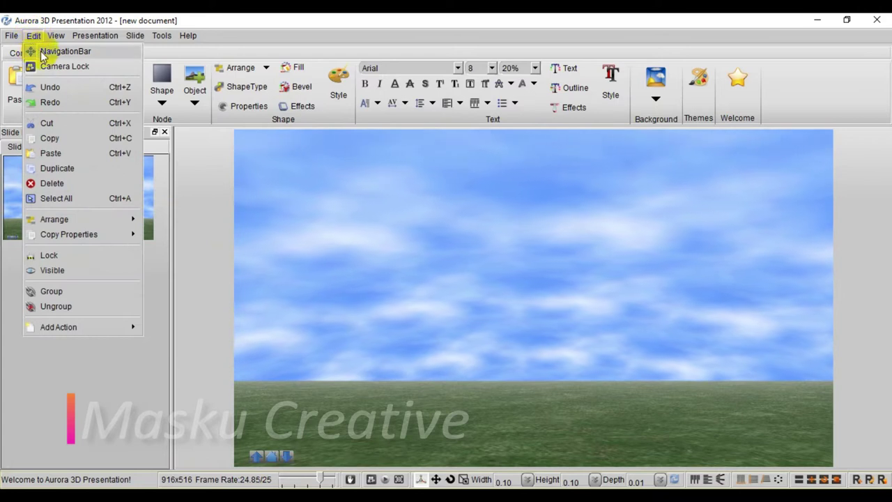
pyautogui.click(42, 54)
pyautogui.click(33, 35)
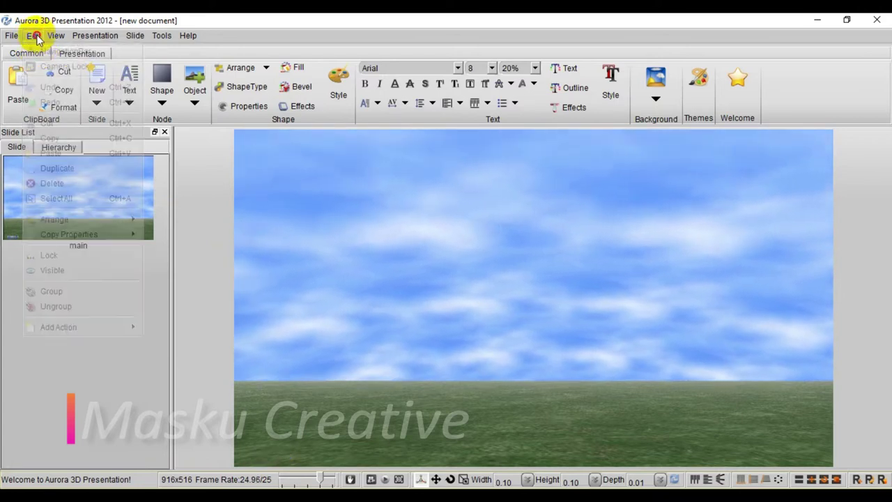
pyautogui.click(35, 69)
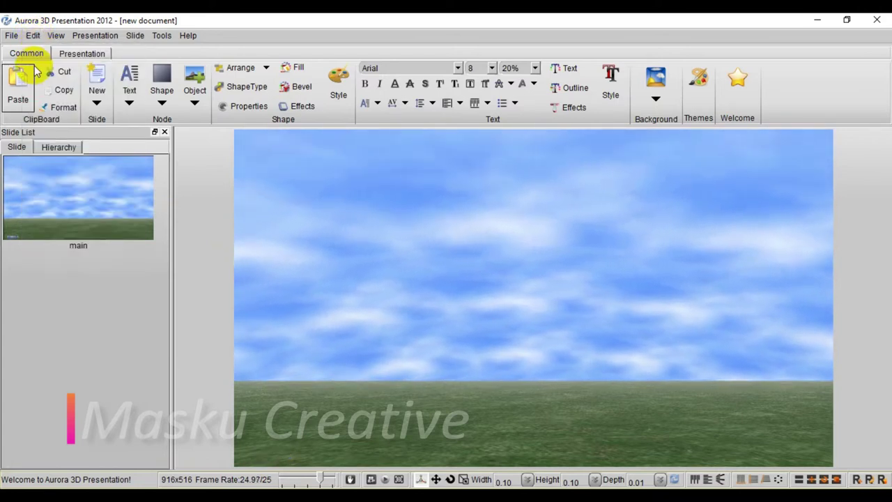
# Show the Interactive panel beside the slide
pyautogui.click(98, 35)
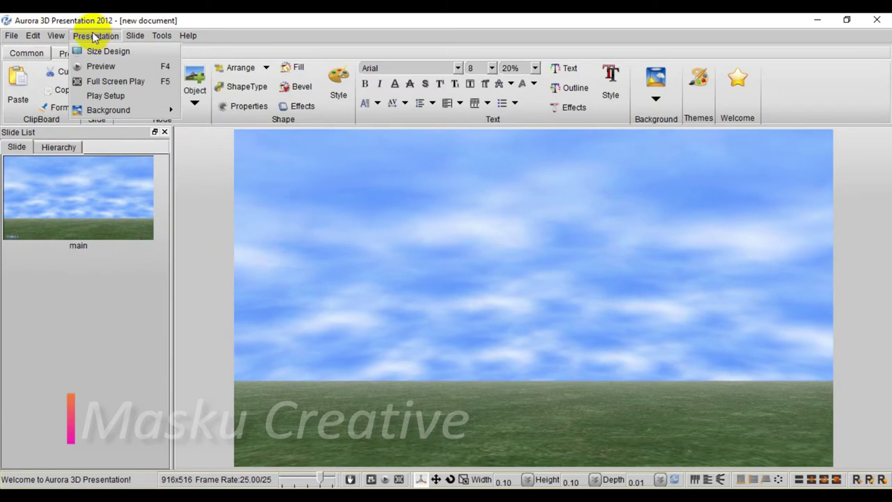
pyautogui.moveTo(55, 34)
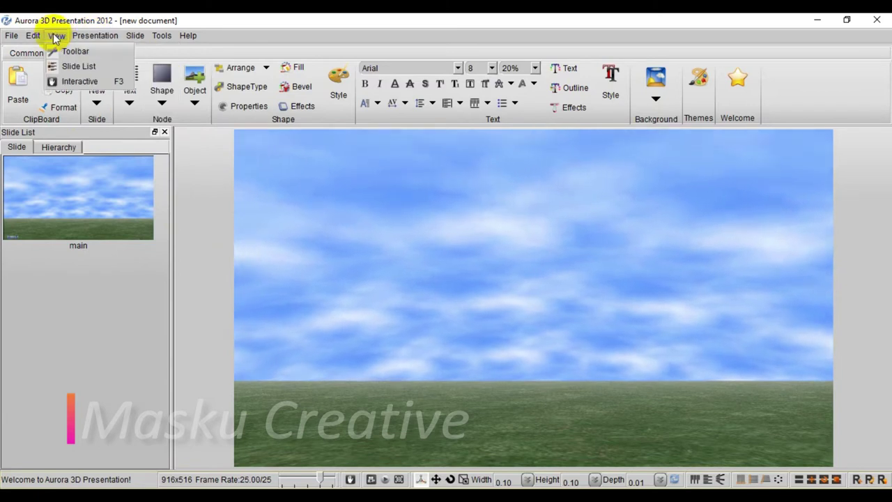
pyautogui.click(69, 82)
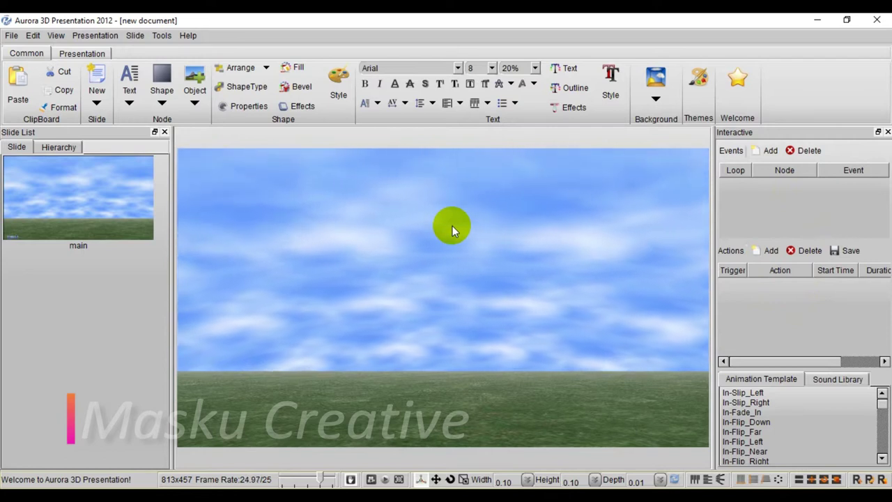
pyautogui.click(162, 105)
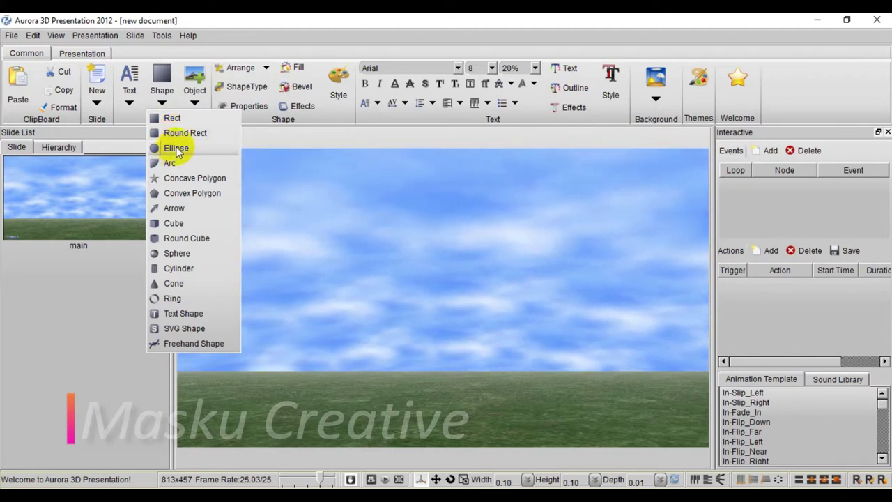
pyautogui.click(170, 117)
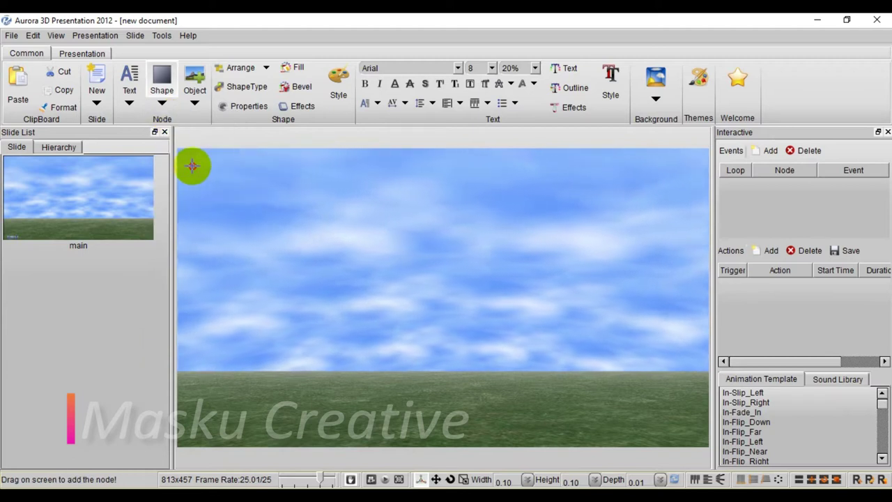
pyautogui.moveTo(192, 165); pyautogui.dragTo(252, 216)
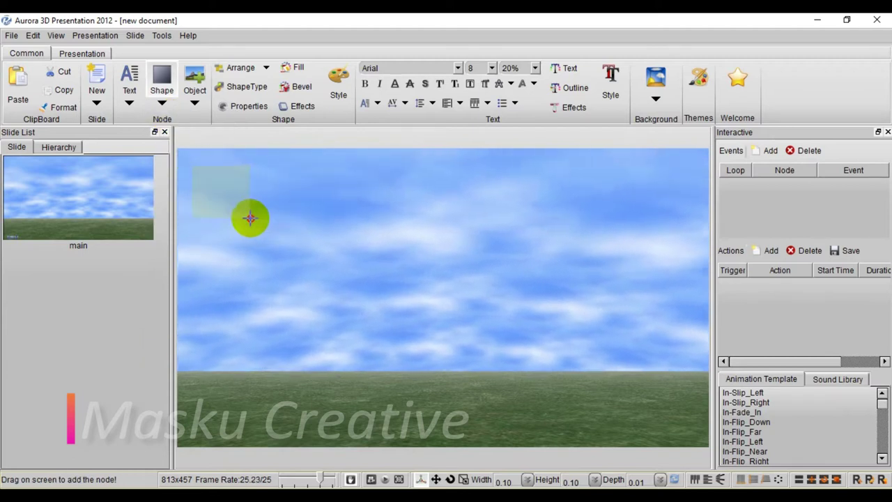
pyautogui.moveTo(246, 214); pyautogui.dragTo(248, 212)
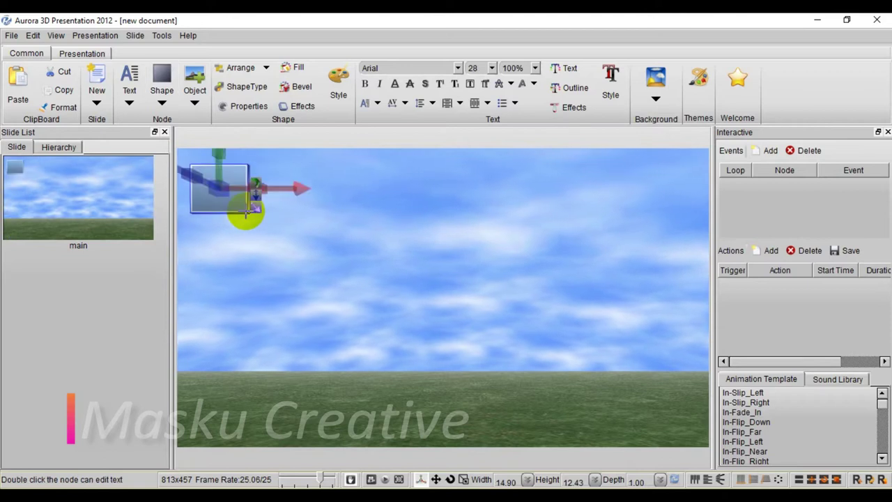
pyautogui.click(163, 103)
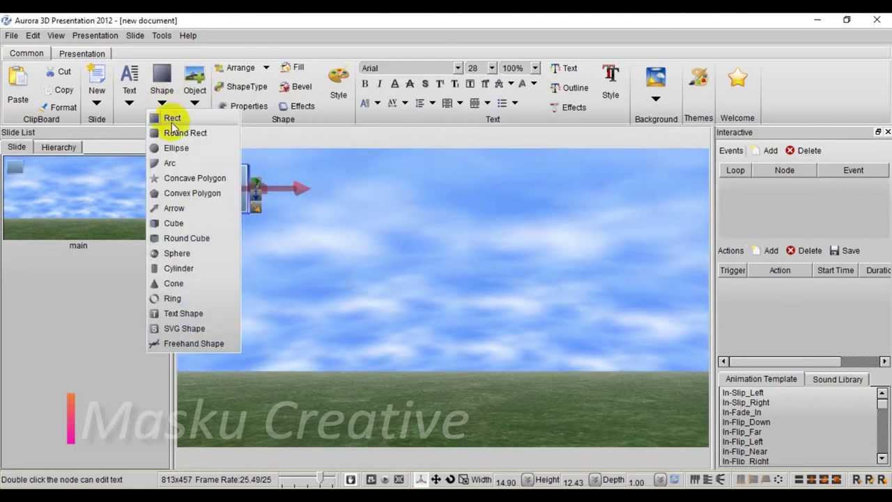
pyautogui.click(172, 120)
pyautogui.click(284, 175)
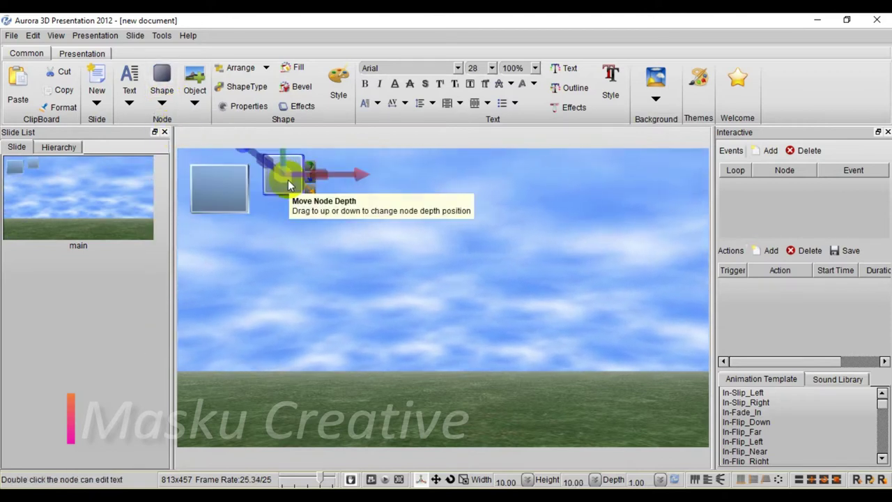
pyautogui.press('Delete')
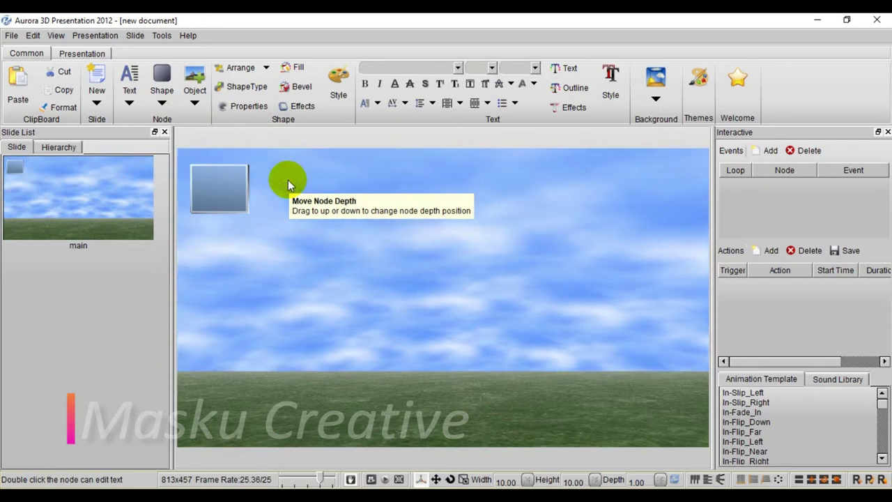
pyautogui.click(220, 186)
pyautogui.press('Delete')
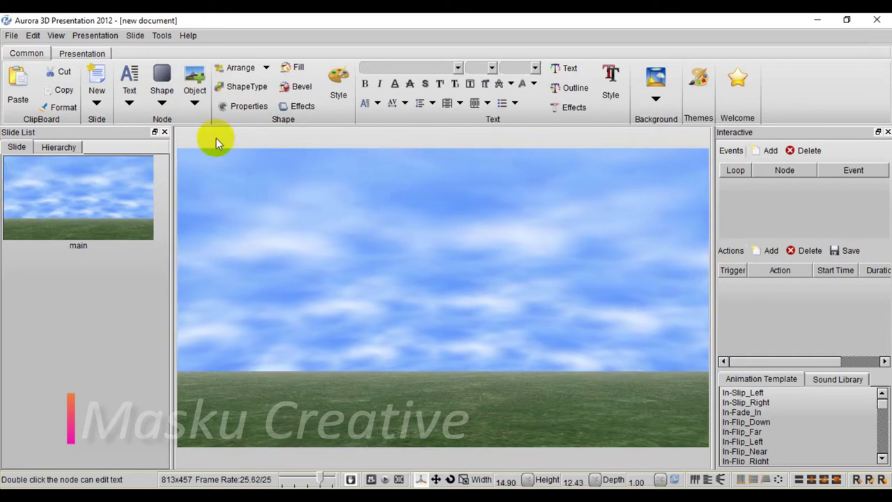
# Place a default 10 × 10 rectangle in the slide's upper-left corner and a rounded rectangle of the same size to its right
pyautogui.click(162, 103)
pyautogui.click(171, 120)
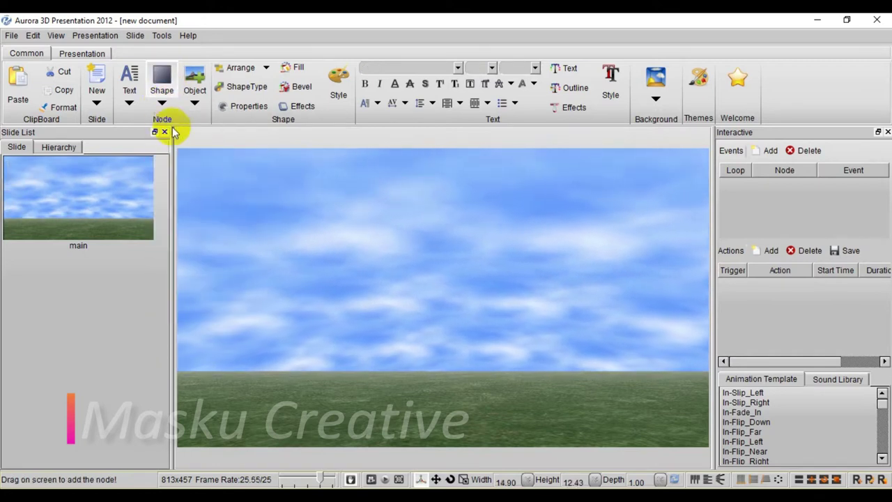
pyautogui.click(208, 184)
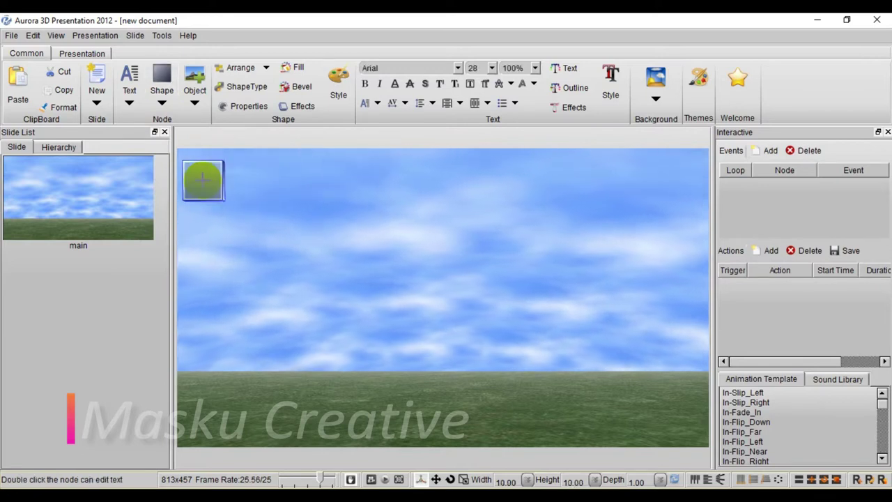
pyautogui.click(162, 104)
pyautogui.click(175, 133)
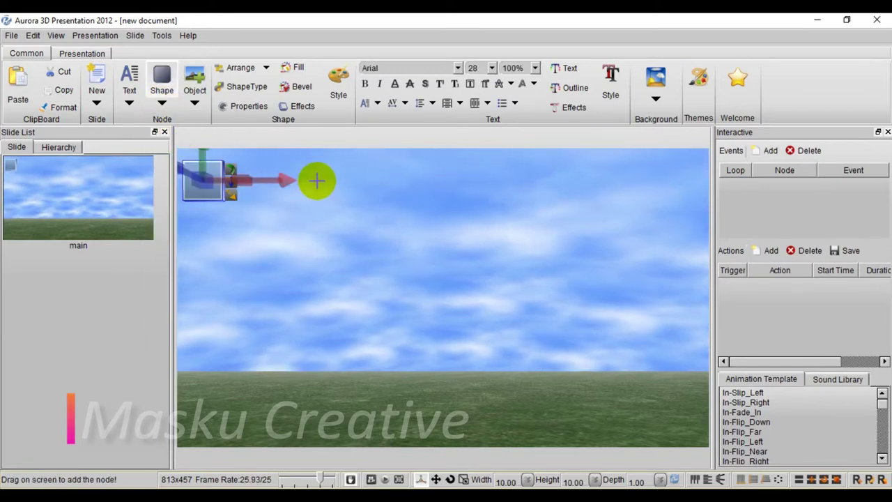
pyautogui.click(306, 179)
# Add a default-size ellipse and an arc to the right of the rounded rectangle, continuing the row along the slide's upper edge
pyautogui.click(162, 103)
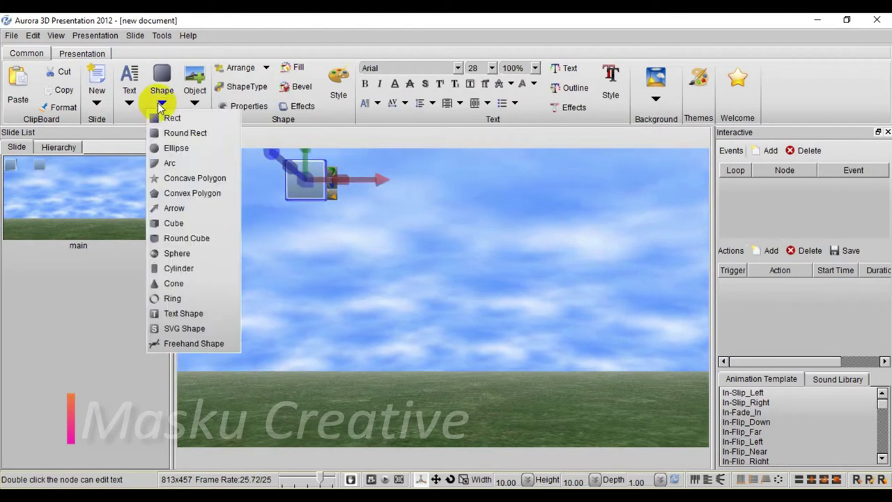
pyautogui.click(176, 148)
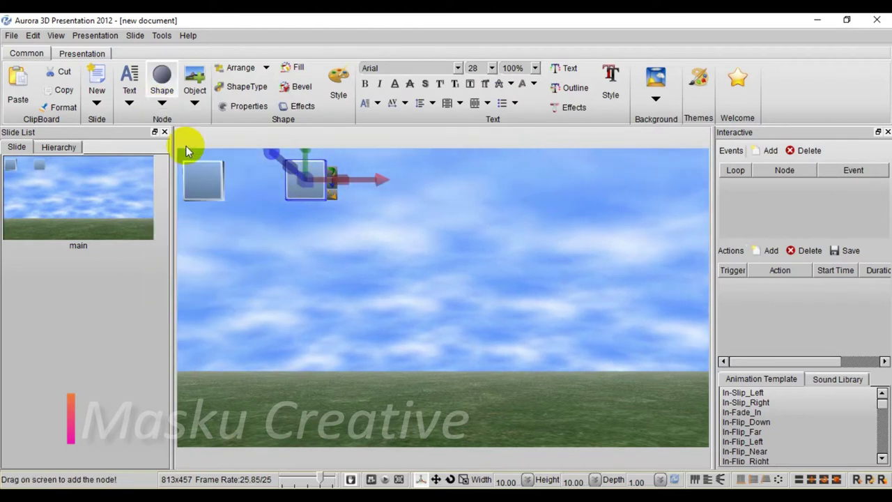
pyautogui.click(380, 184)
pyautogui.click(161, 104)
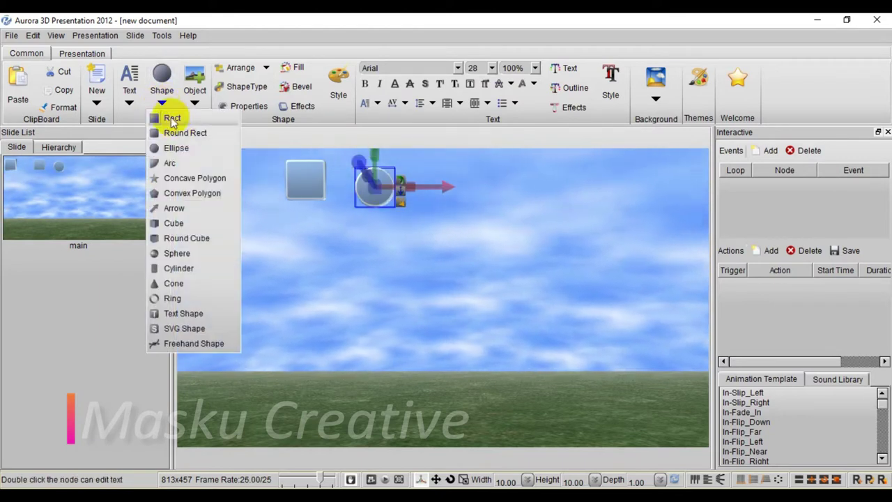
pyautogui.click(180, 161)
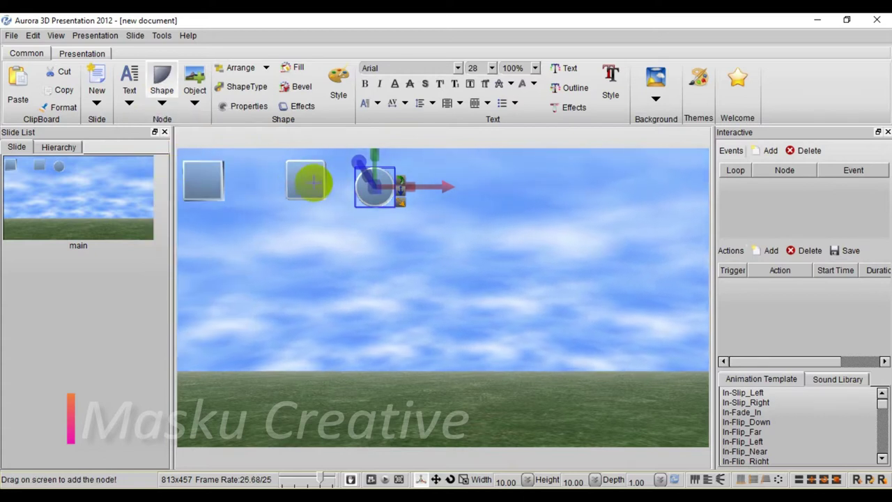
pyautogui.click(424, 183)
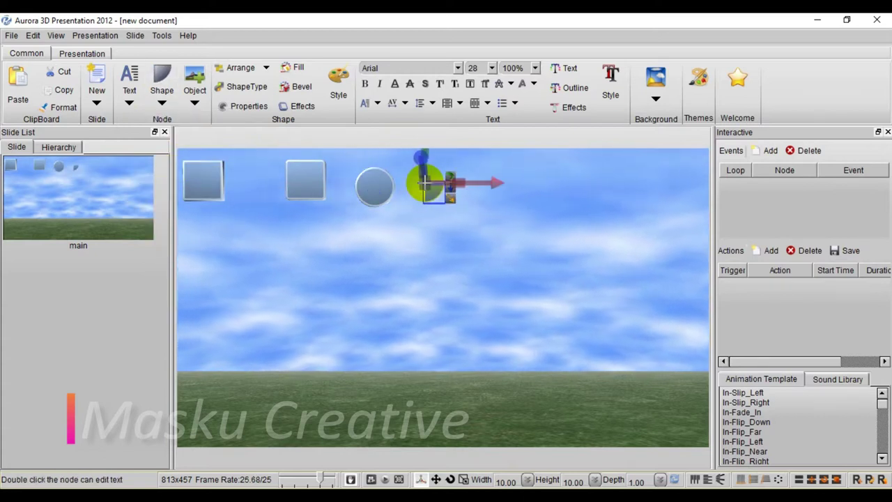
# Add a default-size concave polygon (star) and a convex polygon to the right of the arc in the upper row
pyautogui.click(161, 104)
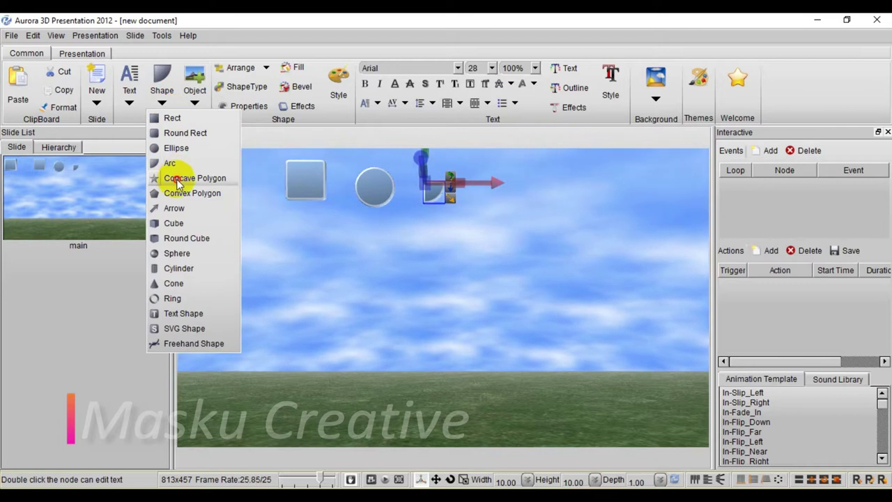
pyautogui.click(177, 177)
pyautogui.click(473, 196)
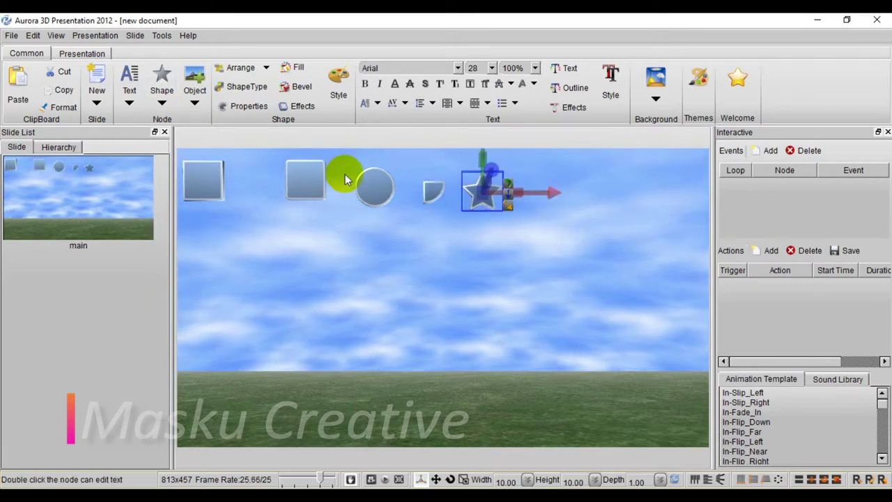
pyautogui.click(161, 104)
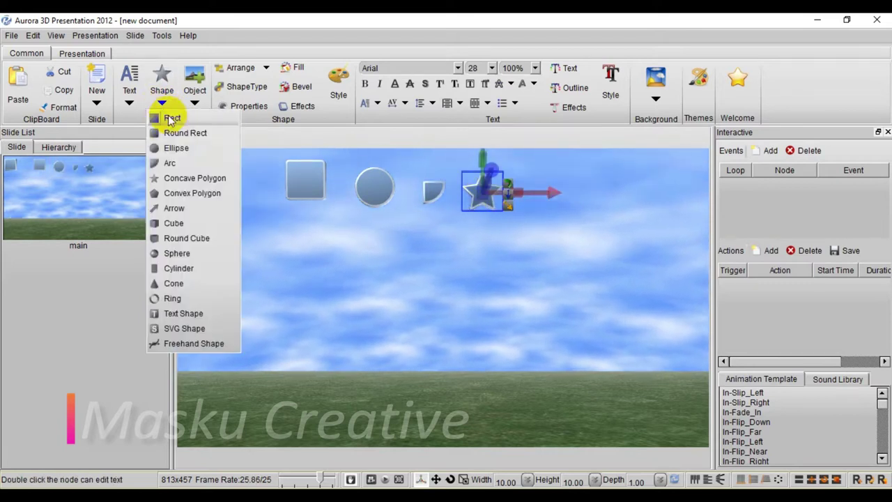
pyautogui.click(174, 193)
pyautogui.click(541, 200)
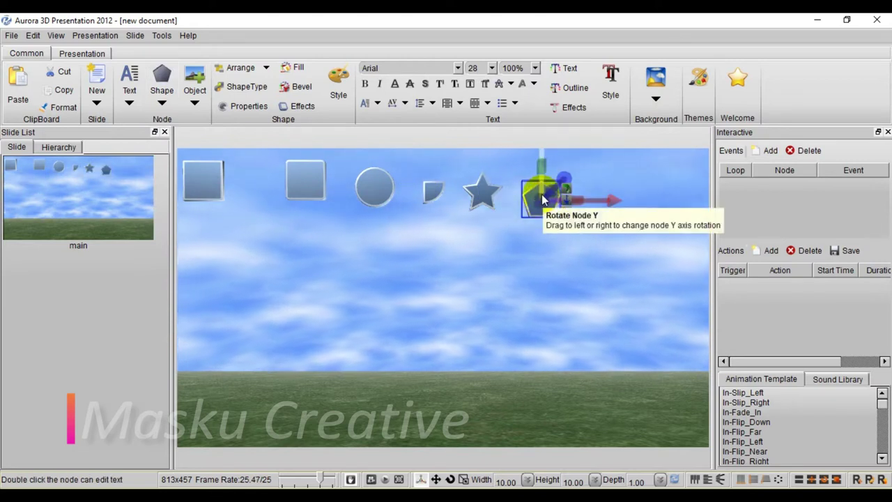
# Complete the upper row with a default-size arrow and a cube to the right of the convex polygon
pyautogui.click(162, 104)
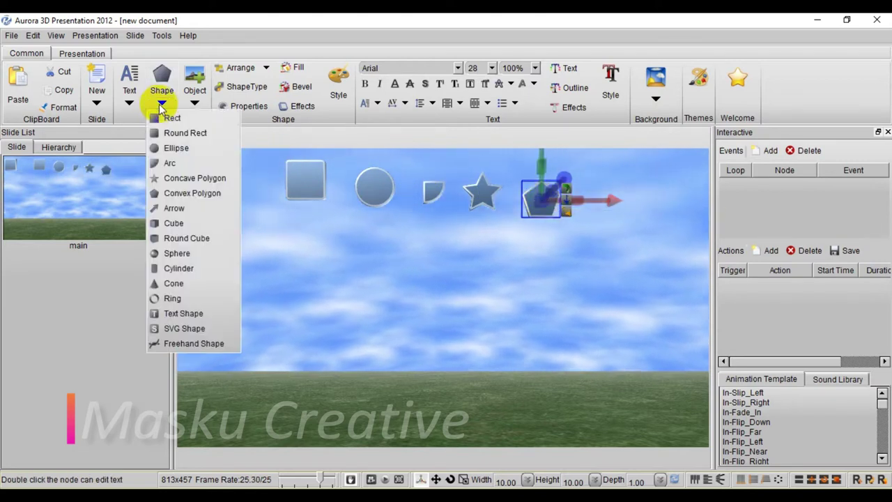
pyautogui.click(174, 208)
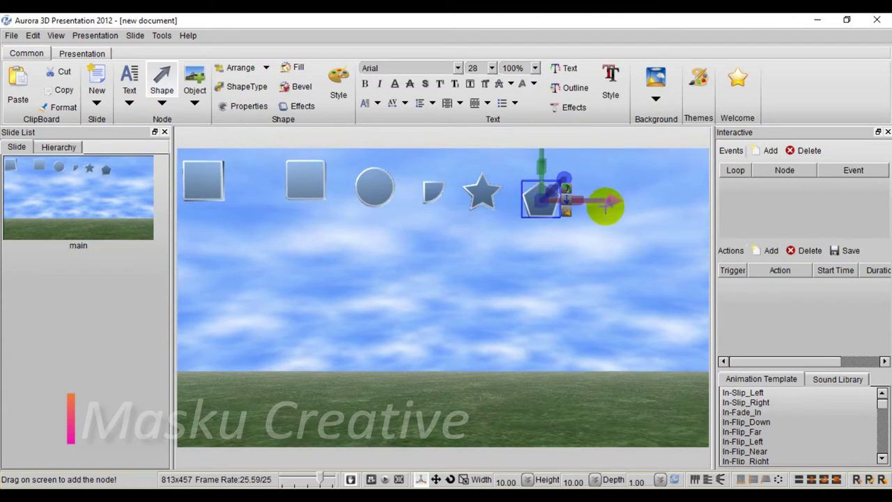
pyautogui.click(601, 186)
pyautogui.click(162, 103)
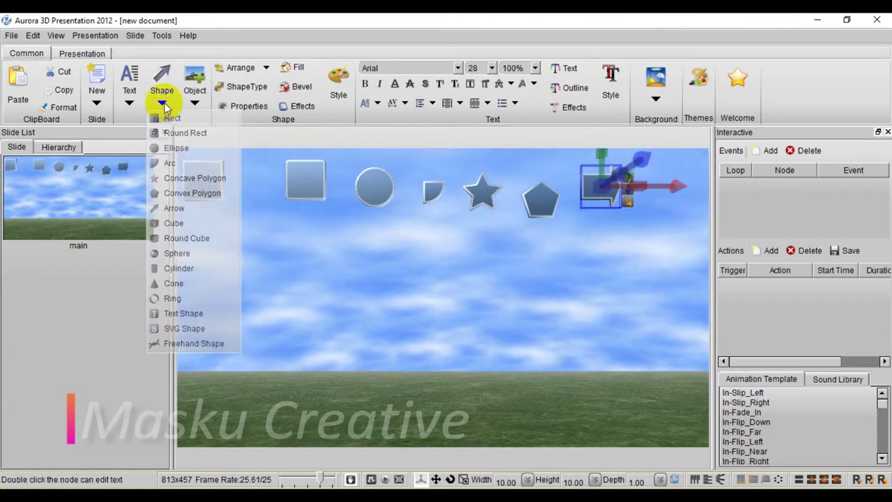
pyautogui.click(174, 223)
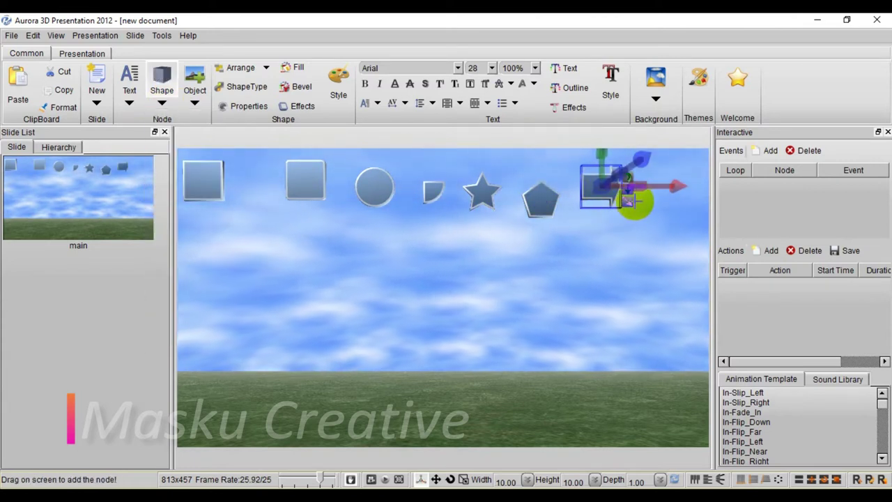
pyautogui.click(631, 201)
# Start a second row by placing a round cube below the first rectangle and a sphere below the rounded rectangle
pyautogui.click(162, 104)
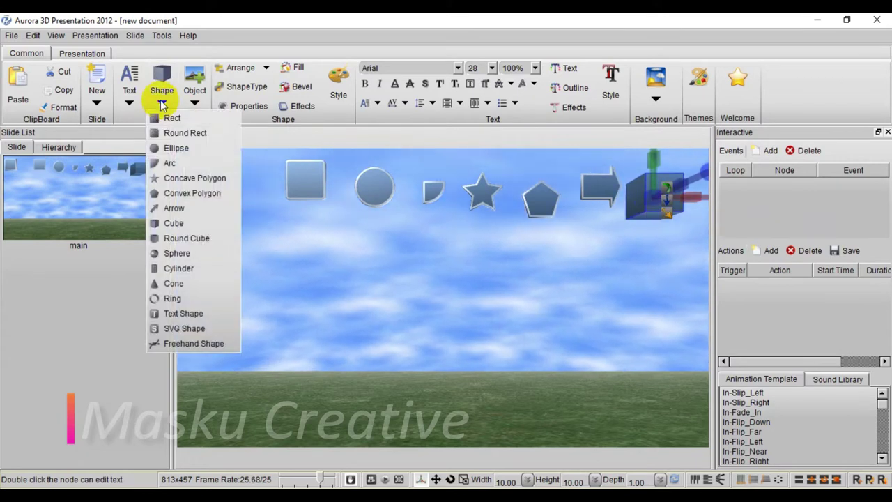
pyautogui.click(171, 239)
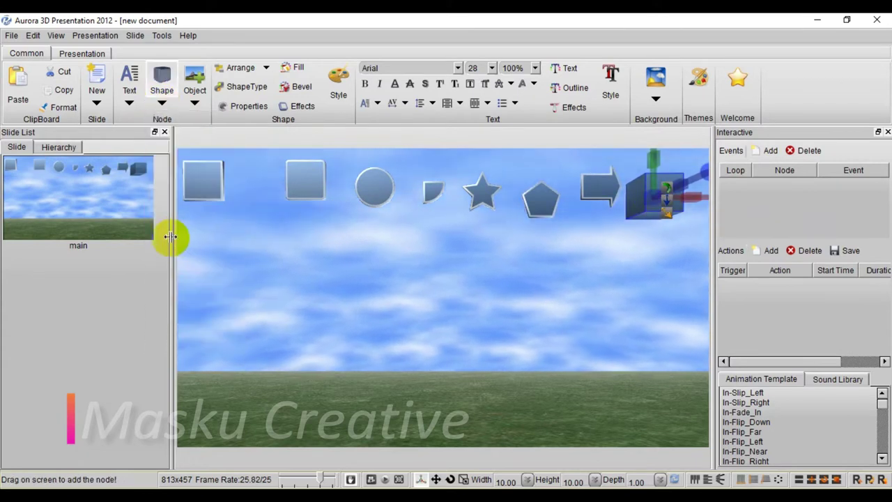
pyautogui.click(221, 236)
pyautogui.click(161, 104)
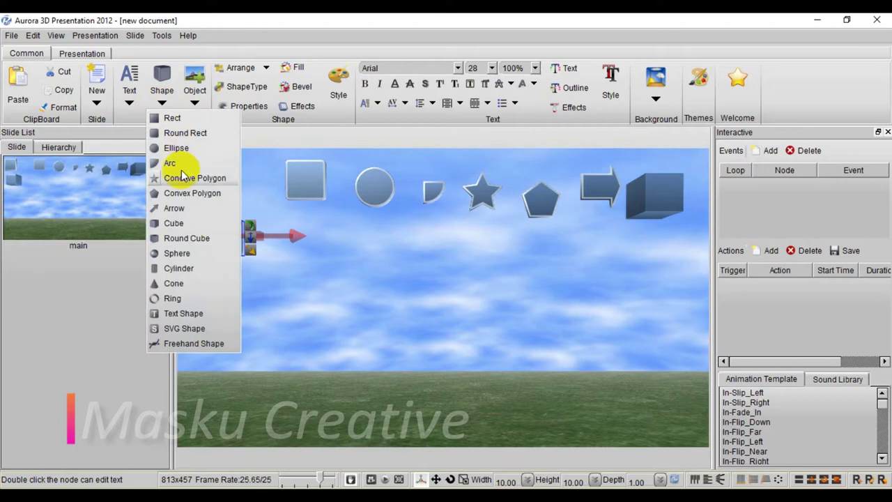
pyautogui.click(176, 253)
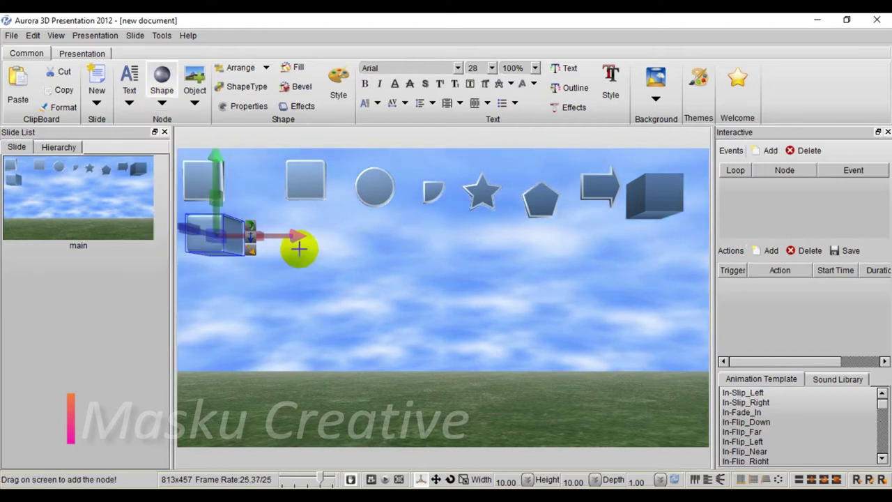
pyautogui.click(316, 237)
# Continue the second row by adding a default-size cylinder below the ellipse and a cone below the arc
pyautogui.click(161, 104)
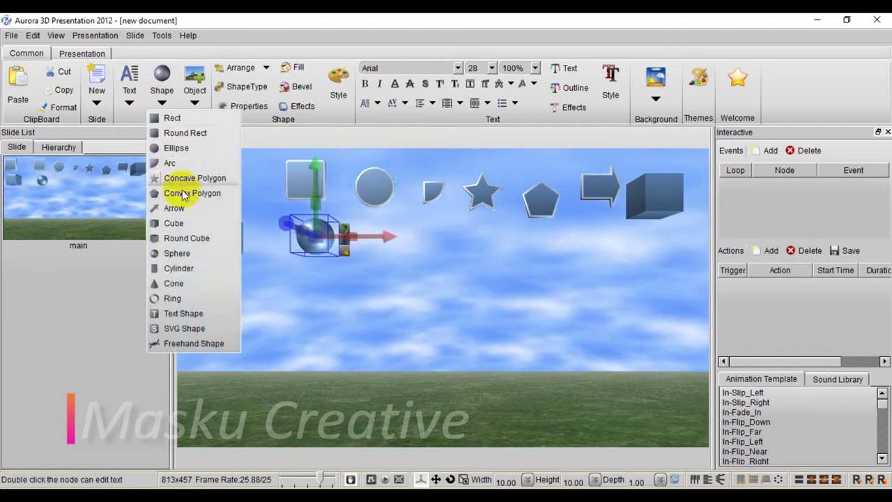
pyautogui.click(176, 269)
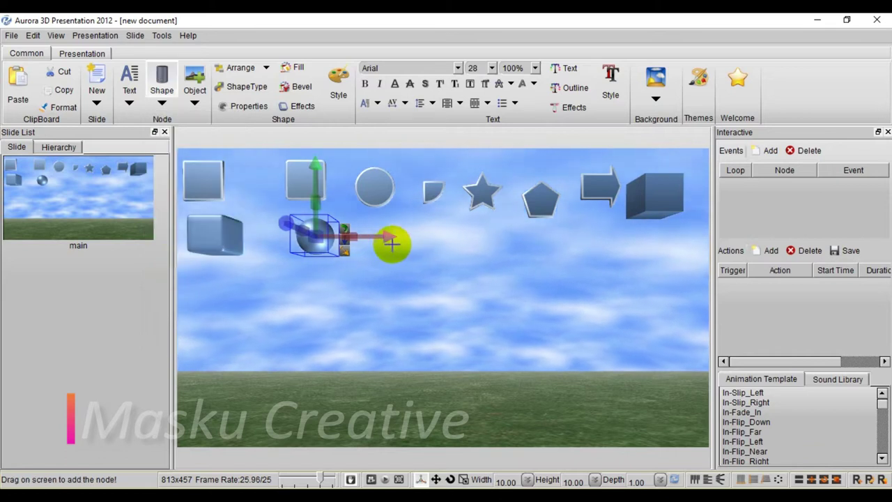
pyautogui.click(379, 242)
pyautogui.click(161, 103)
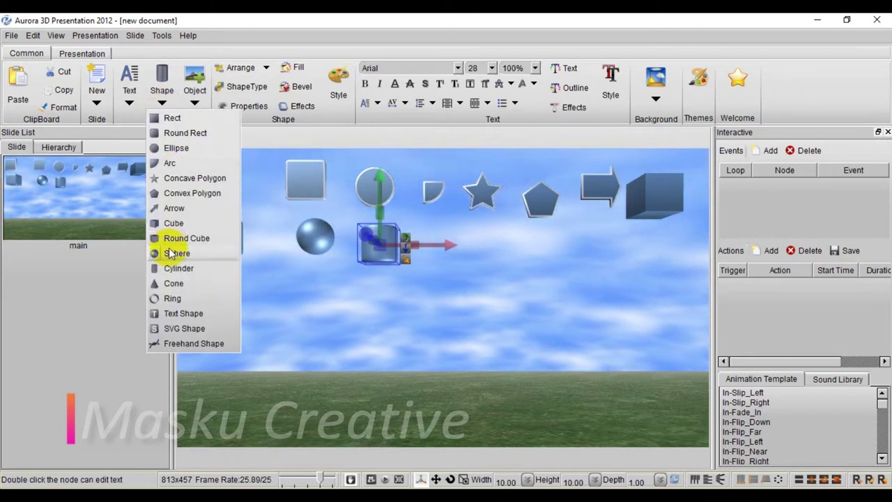
pyautogui.click(174, 283)
pyautogui.click(437, 262)
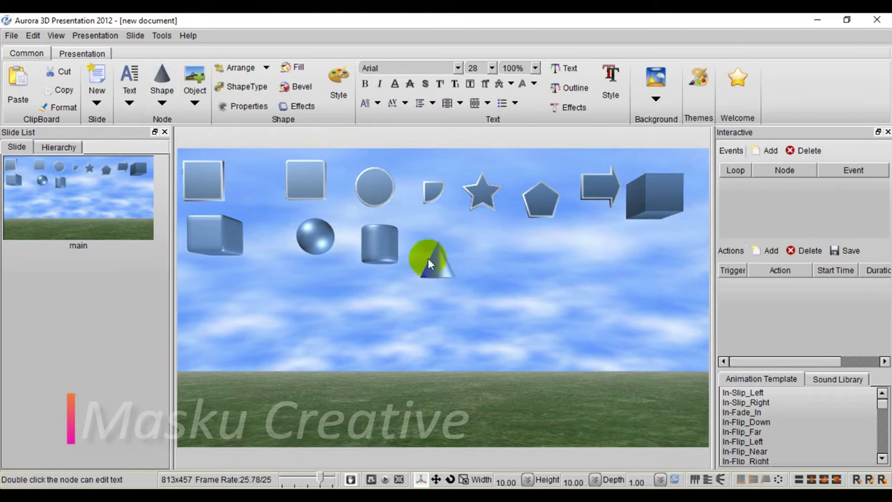
# Add a default-size ring to the right of the cone in the second row
pyautogui.click(161, 105)
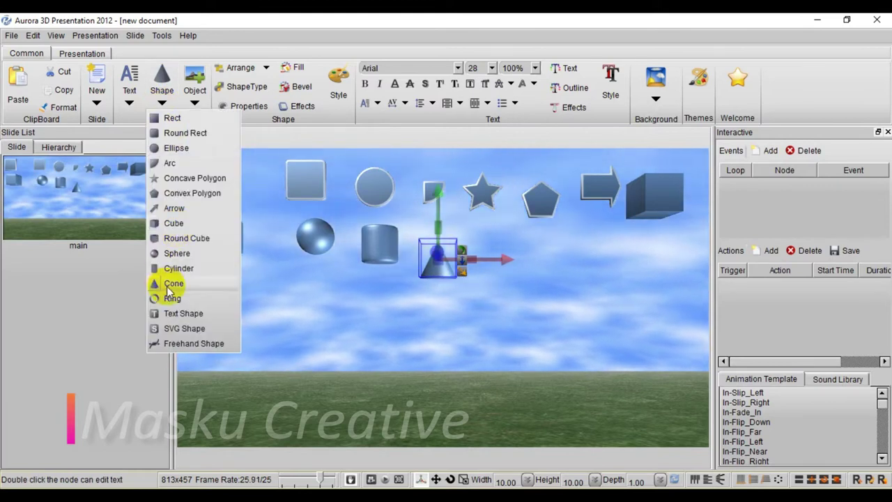
pyautogui.click(167, 299)
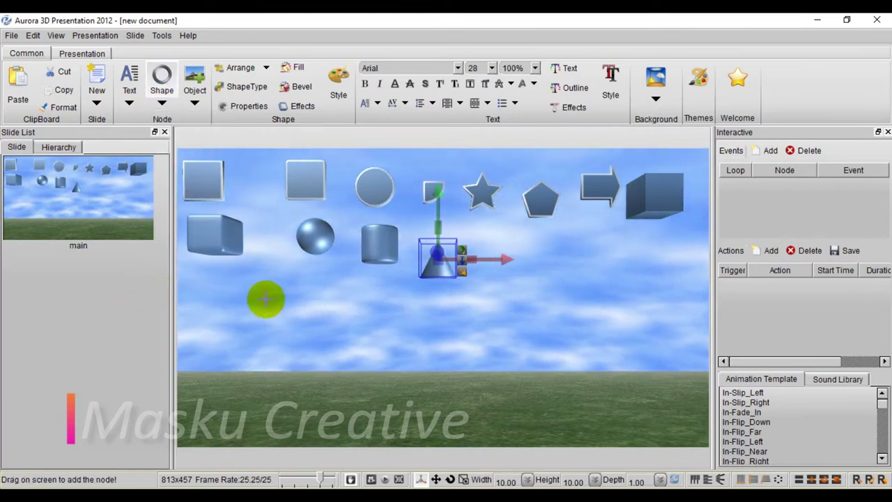
pyautogui.click(505, 251)
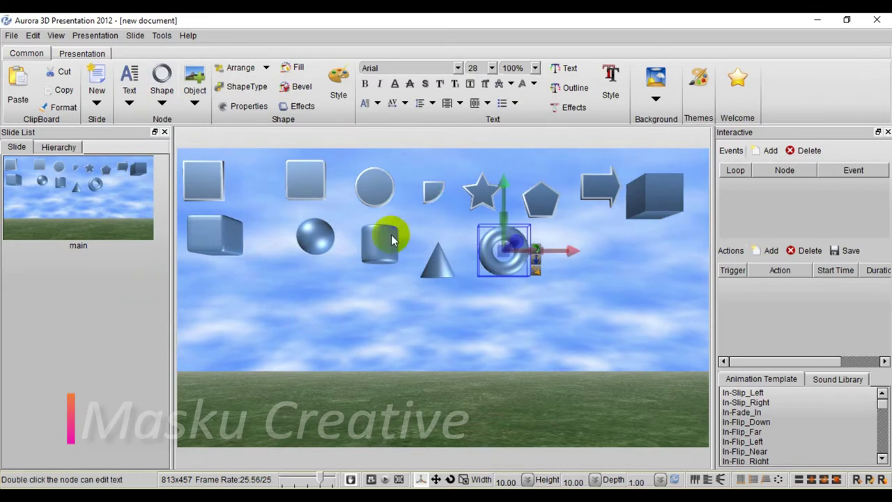
# Add a Text Shape using the leaf-in-circle symbol from the Ancientry Design type, placed below the round cube to start a third row
pyautogui.click(160, 106)
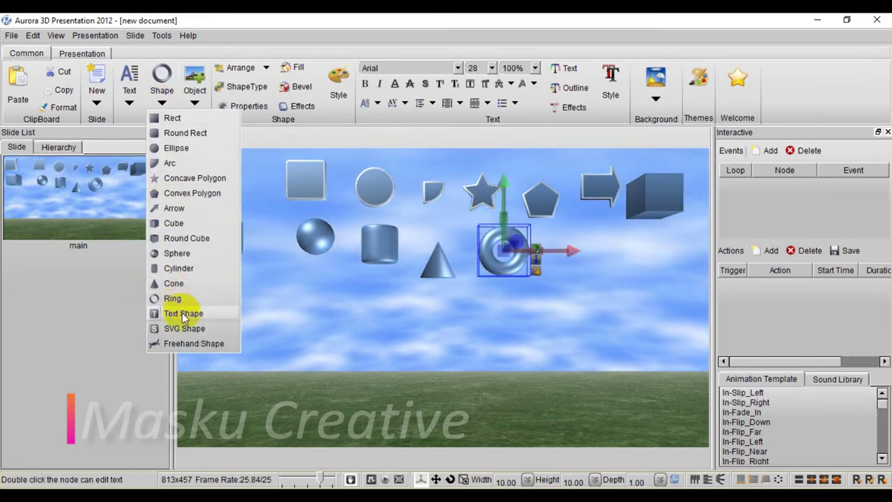
pyautogui.click(481, 307)
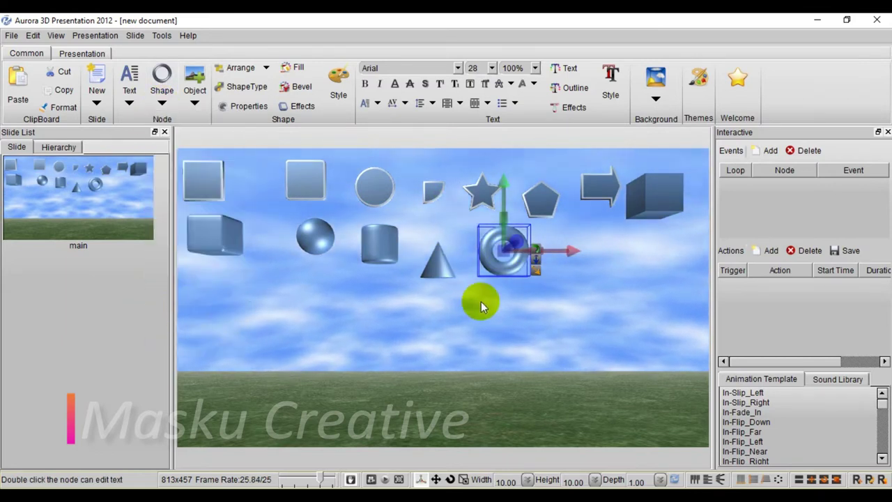
pyautogui.click(164, 108)
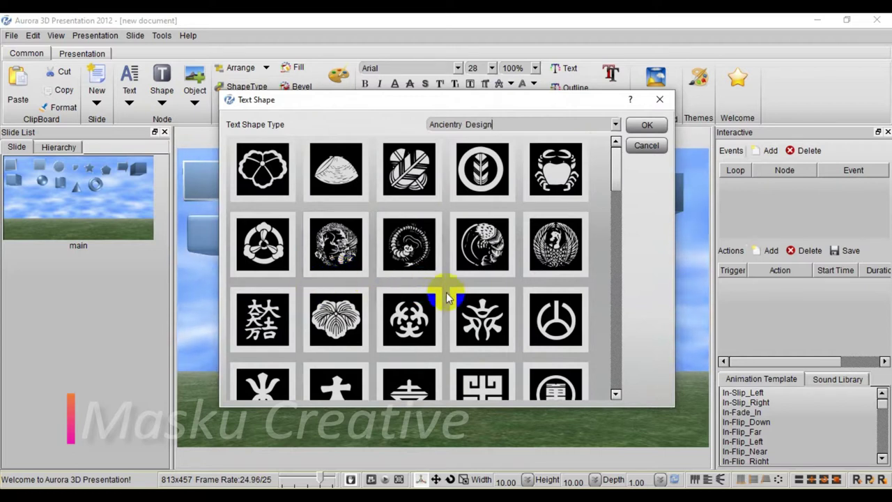
pyautogui.scroll(-3, 453, 305)
pyautogui.scroll(3, 465, 311)
pyautogui.scroll(-10, 468, 313)
pyautogui.scroll(-3, 467, 308)
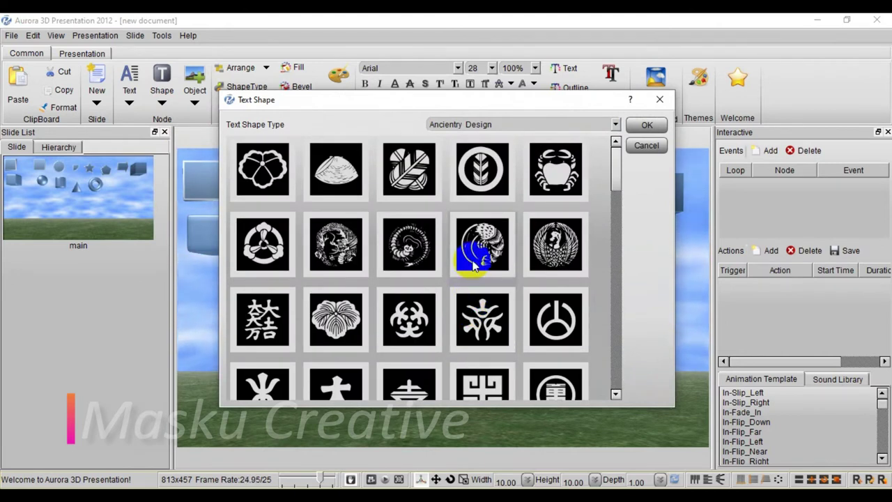
pyautogui.click(481, 170)
pyautogui.click(654, 125)
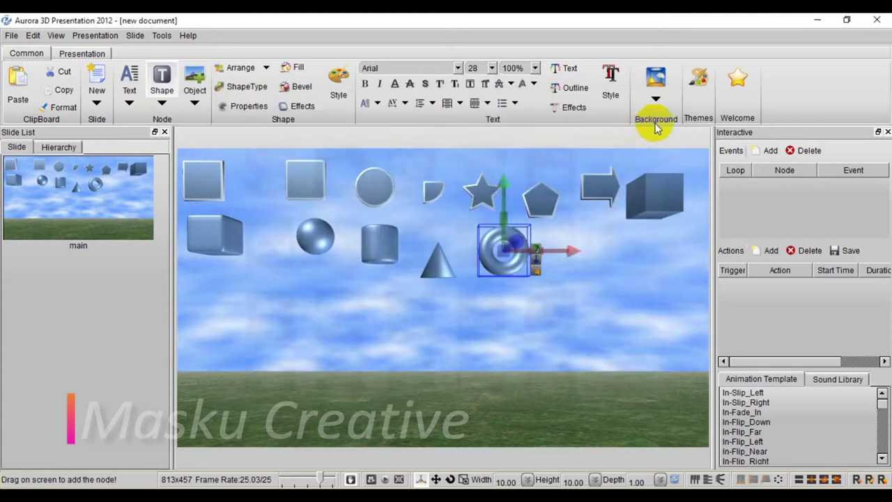
pyautogui.click(239, 286)
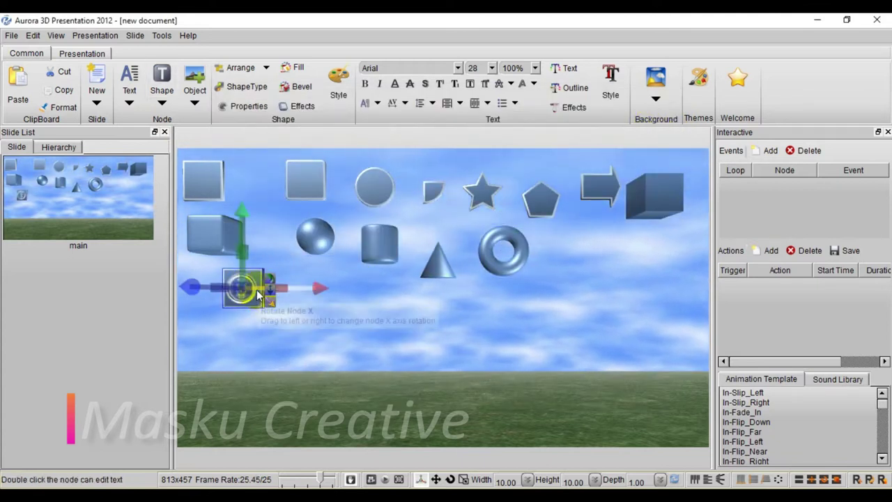
# Add an SVG Shape using the plain telephone handset from the Common type, placed in the third row below the sphere and cylinder
pyautogui.click(161, 103)
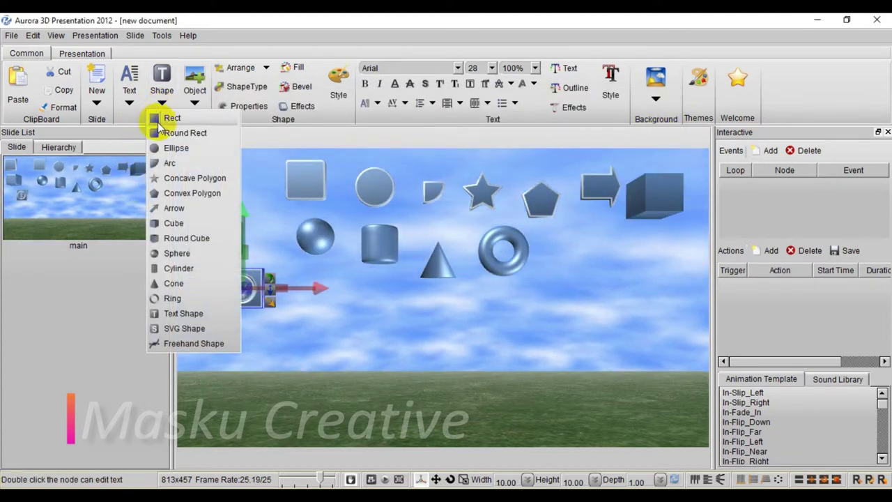
pyautogui.click(193, 330)
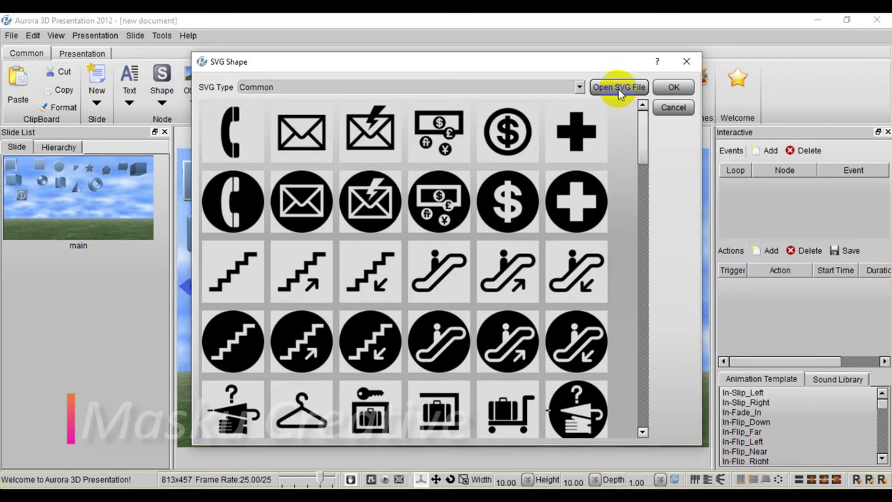
pyautogui.click(308, 146)
pyautogui.click(244, 132)
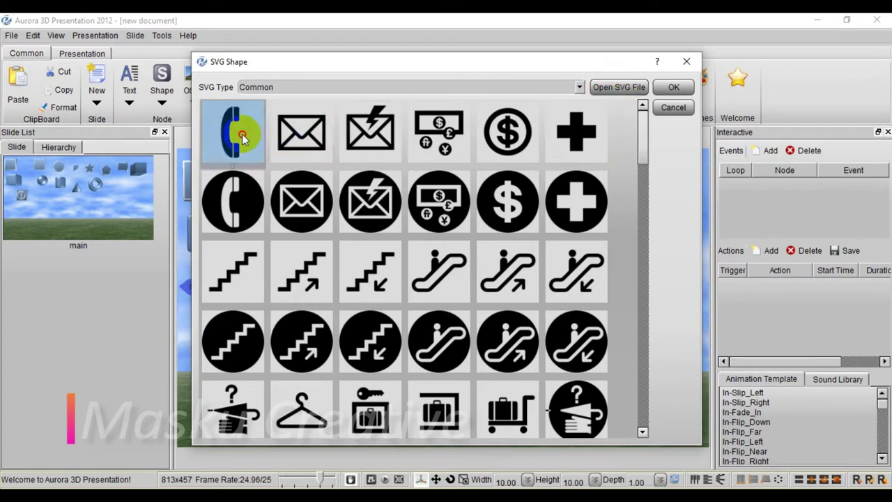
pyautogui.click(667, 89)
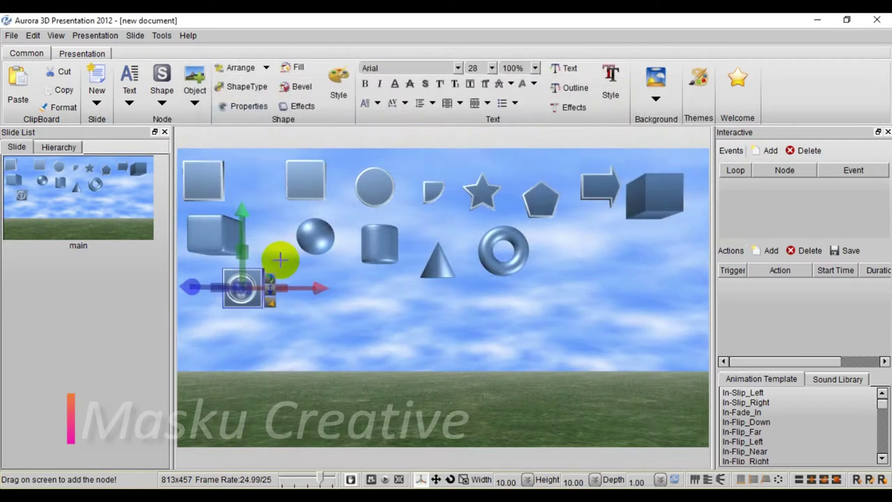
pyautogui.click(351, 303)
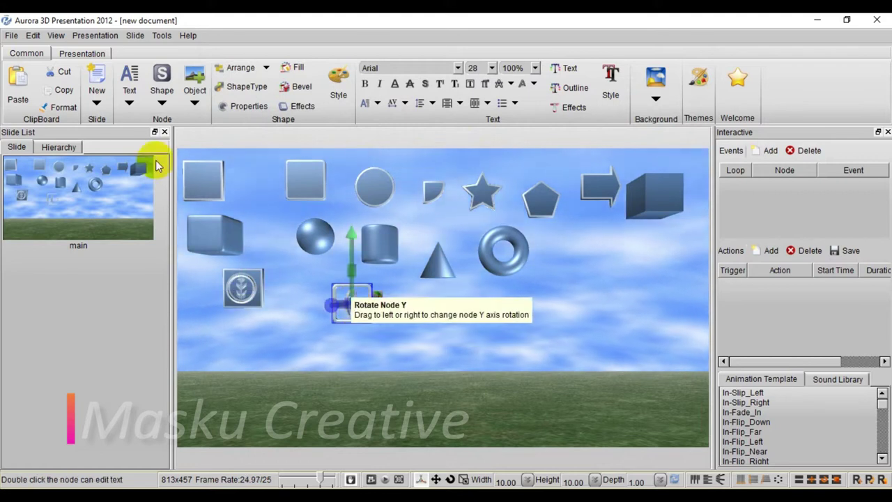
# Draw a closed, rounded freehand shape about 21 units wide and 21 units high and save it to the slide
pyautogui.click(161, 103)
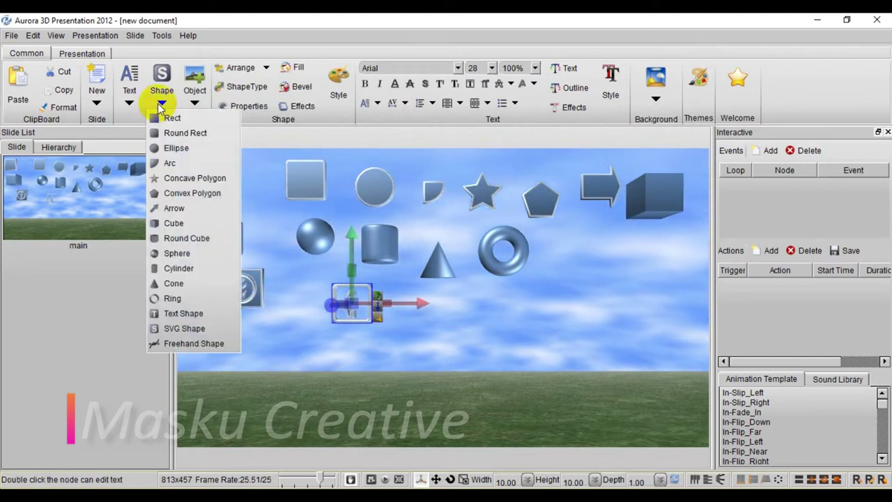
pyautogui.click(186, 344)
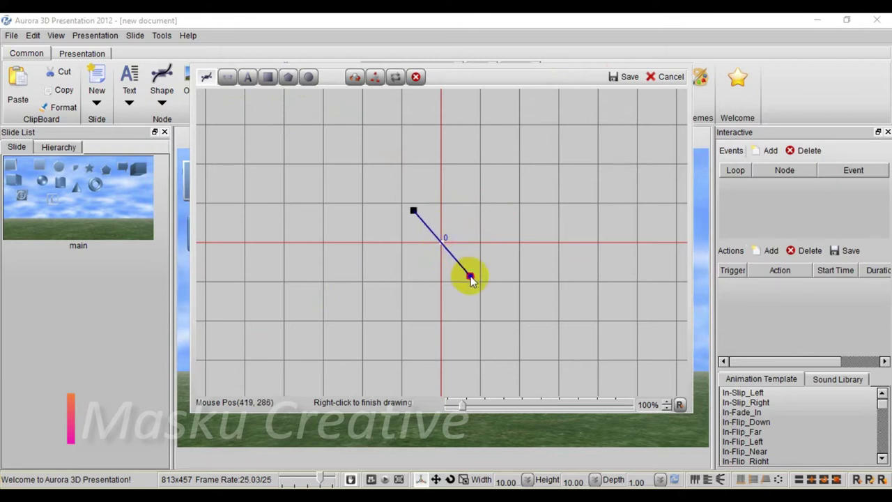
pyautogui.moveTo(361, 282); pyautogui.dragTo(352, 212)
pyautogui.click(444, 241)
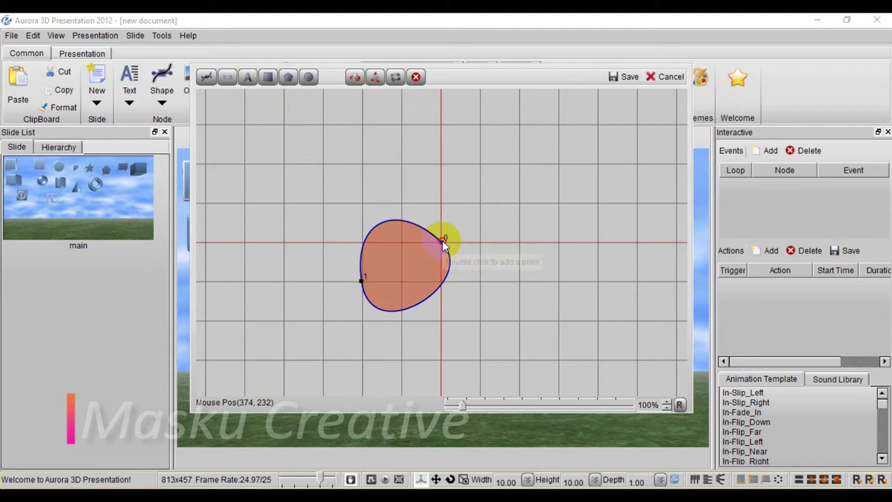
pyautogui.click(623, 78)
pyautogui.click(474, 278)
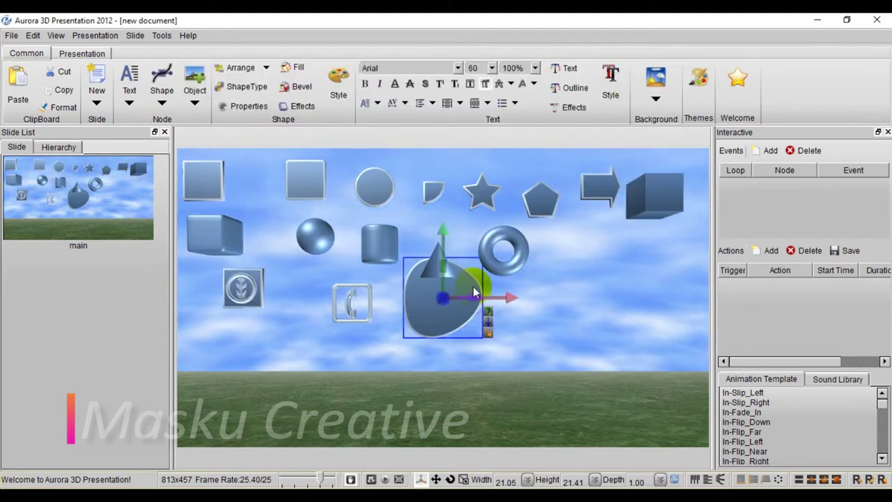
# Move the freehand shape straight down to Y -17.80, clear of the cone and ring
pyautogui.moveTo(443, 241); pyautogui.dragTo(454, 470)
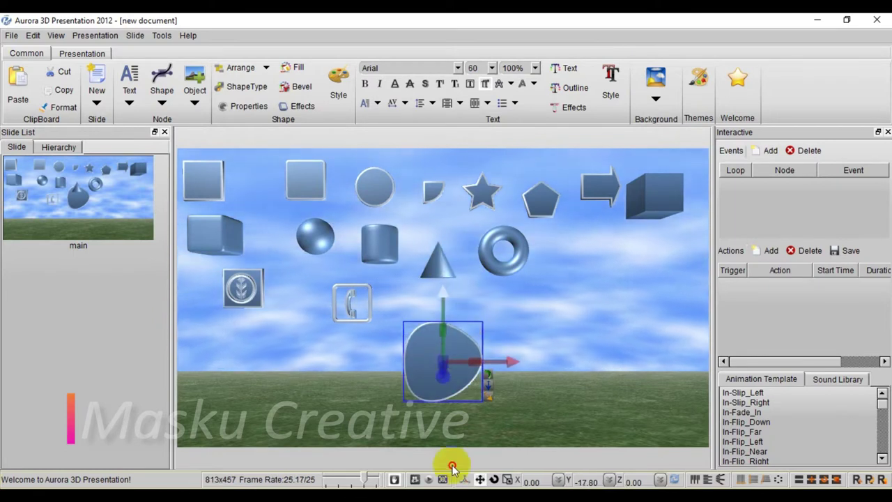
pyautogui.scroll(2, 483, 411)
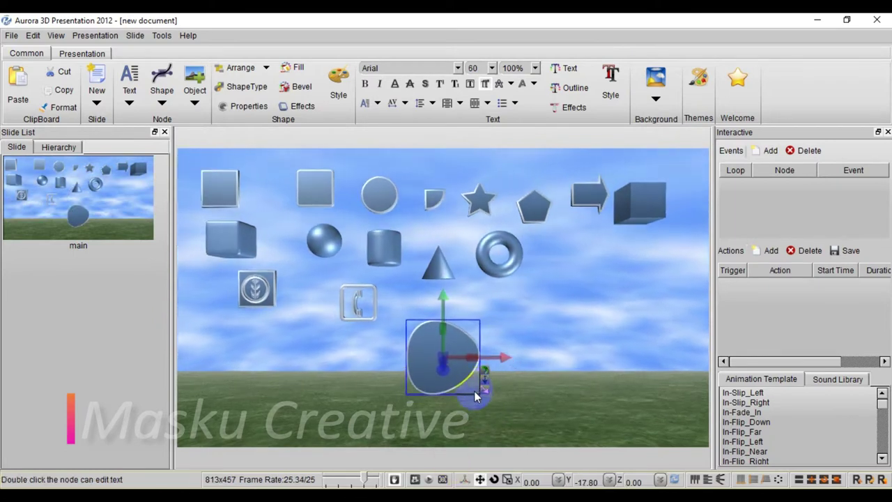
pyautogui.scroll(5, 463, 401)
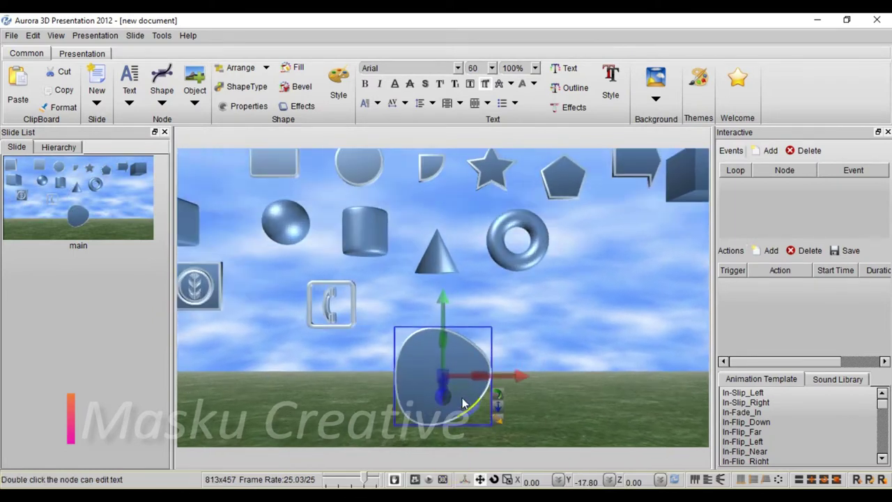
pyautogui.scroll(-6, 462, 364)
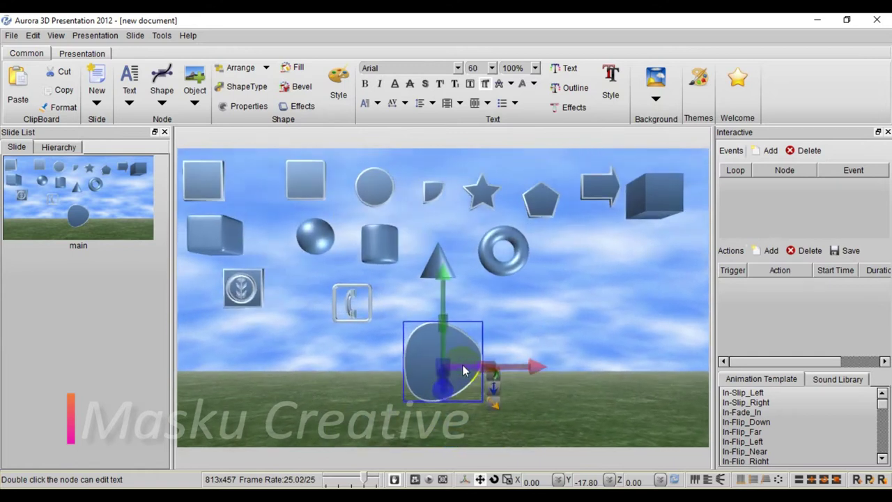
# Select the ring, inspect it and the surrounding shapes close up and from afar, and review the available Arrange options
pyautogui.click(492, 257)
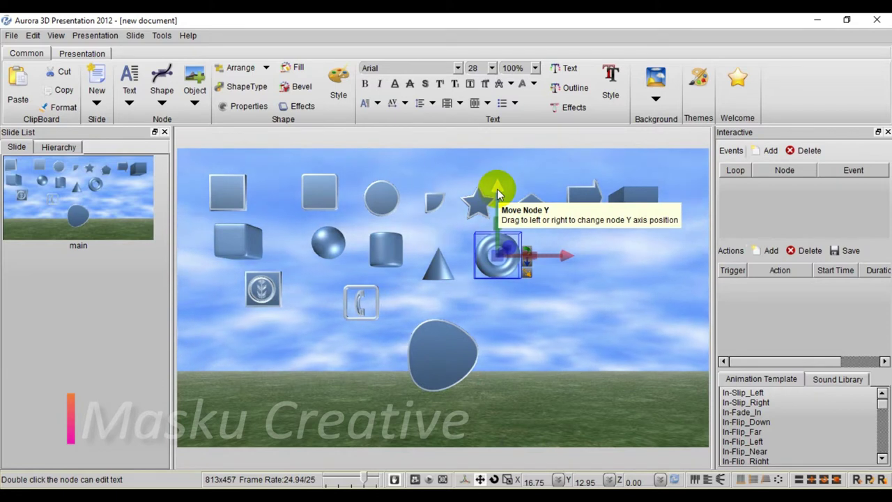
pyautogui.scroll(5, 481, 334)
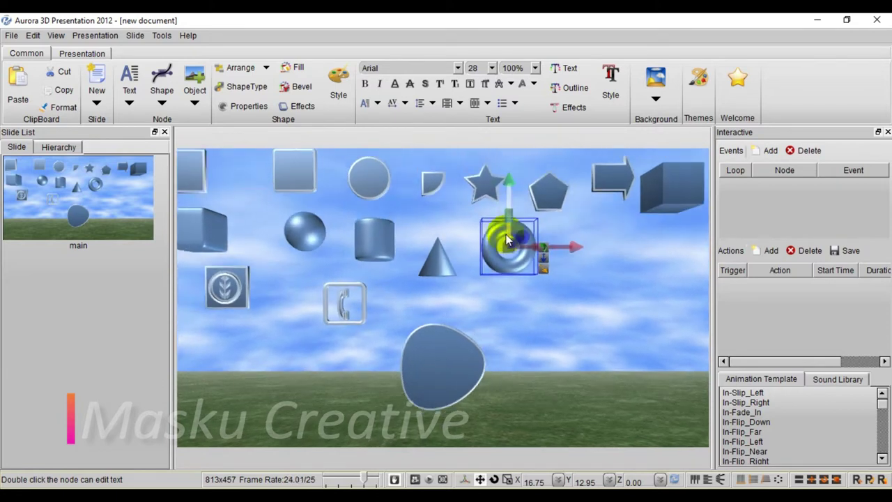
pyautogui.scroll(-5, 505, 361)
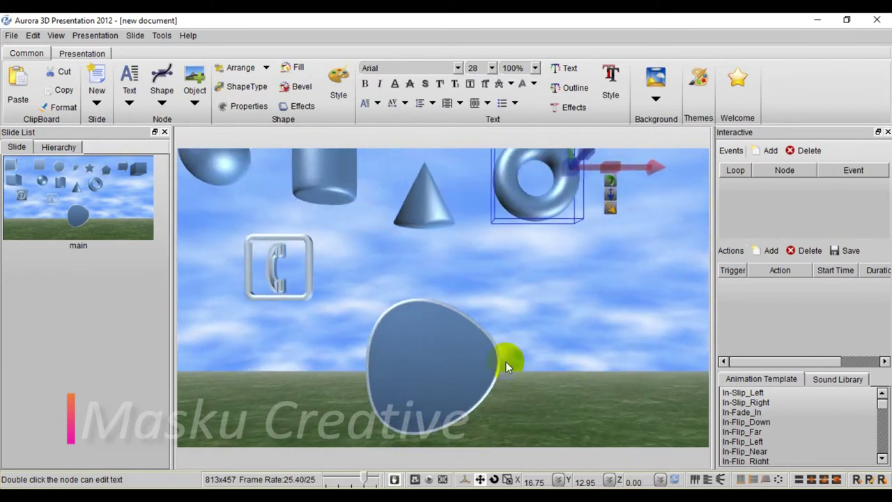
pyautogui.scroll(-5, 524, 271)
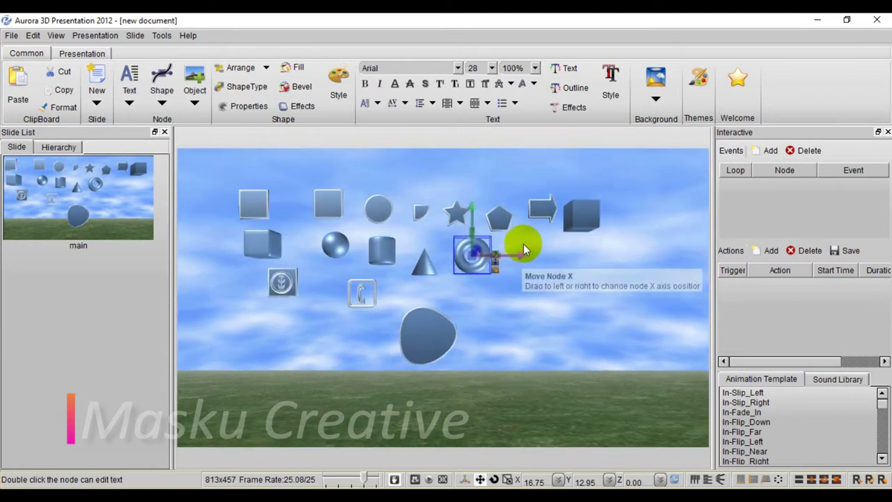
pyautogui.scroll(5, 513, 209)
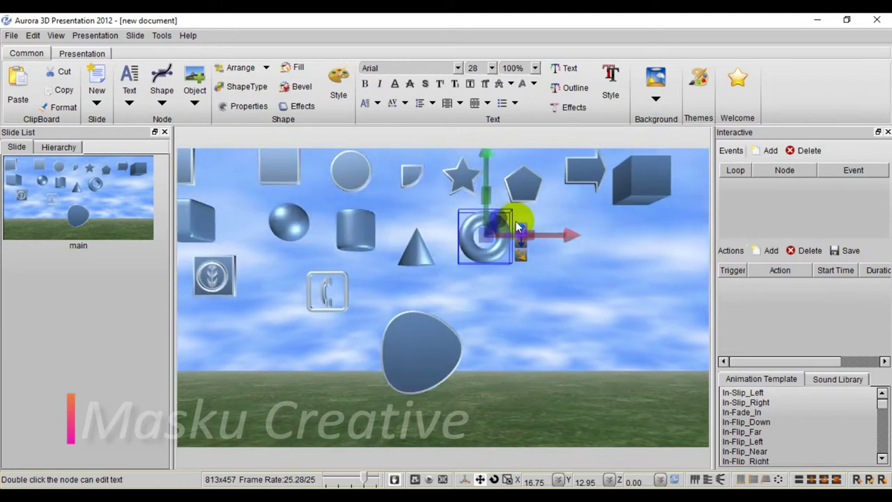
pyautogui.scroll(6, 494, 258)
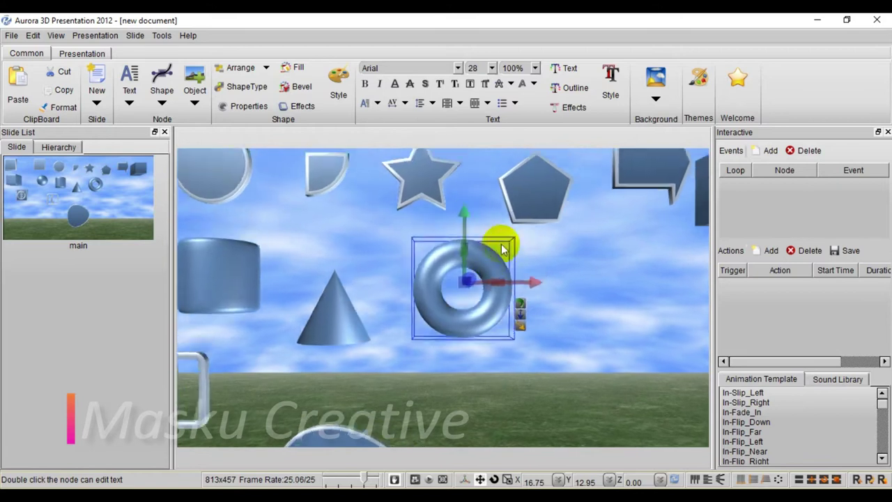
pyautogui.scroll(-5, 484, 299)
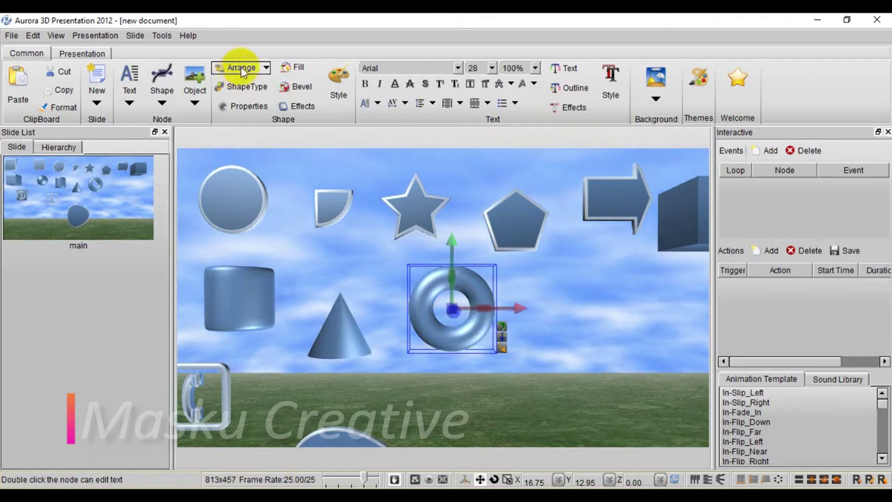
pyautogui.click(265, 68)
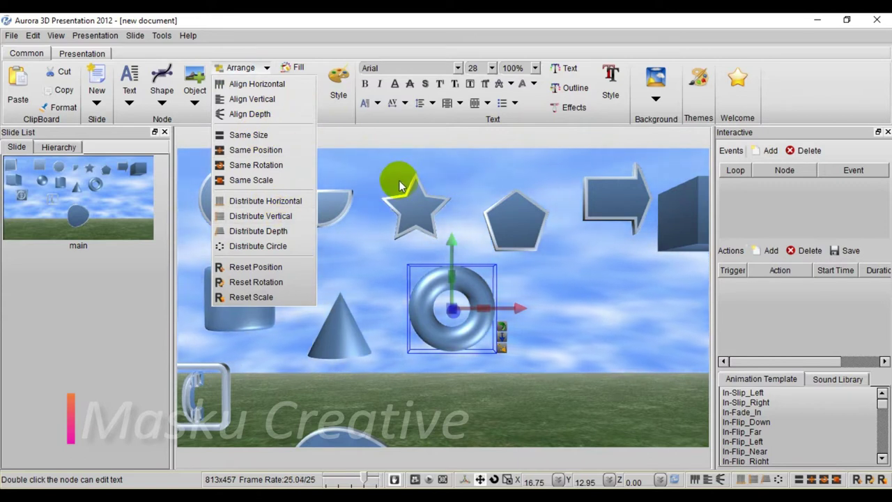
pyautogui.click(245, 65)
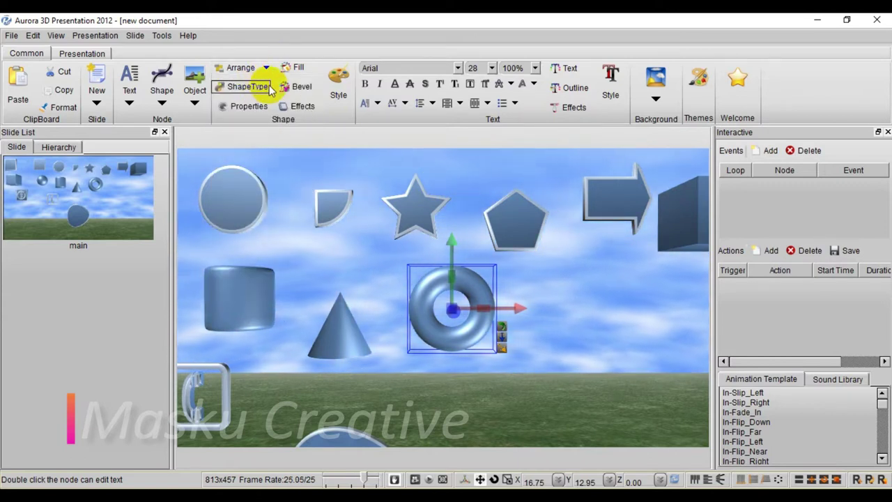
# Review the available shape types and the ring's Radius and Angle properties
pyautogui.click(255, 88)
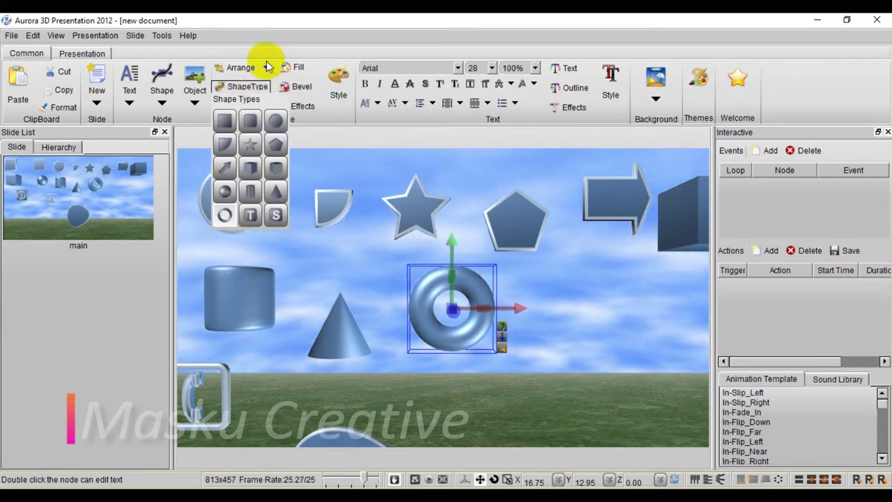
pyautogui.click(245, 87)
pyautogui.click(246, 111)
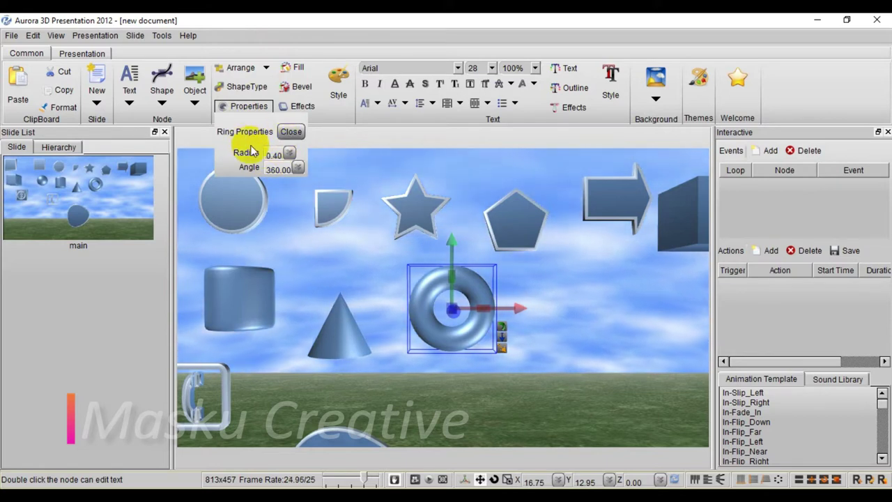
# Fill the ring with the gold-orange standard color and apply a preset texture from the first texture row
pyautogui.click(298, 68)
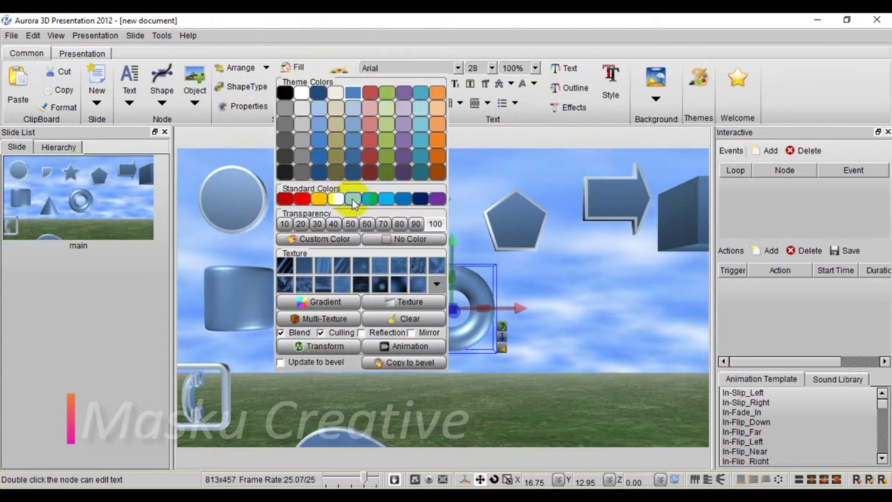
pyautogui.click(322, 200)
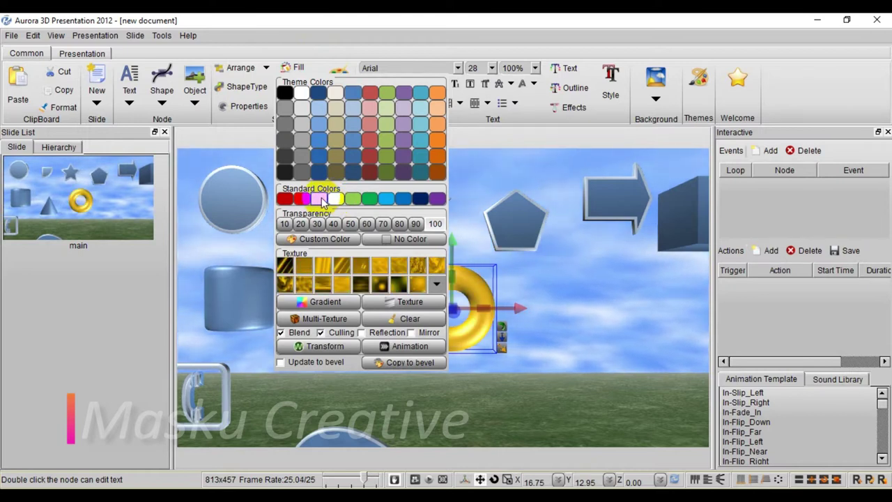
pyautogui.click(367, 269)
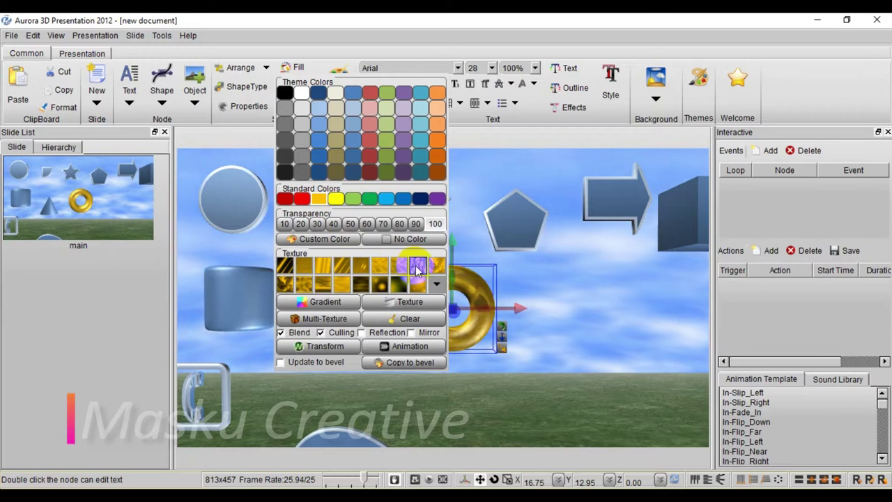
# Animate the ring's fill texture with the Rotate template
pyautogui.click(408, 349)
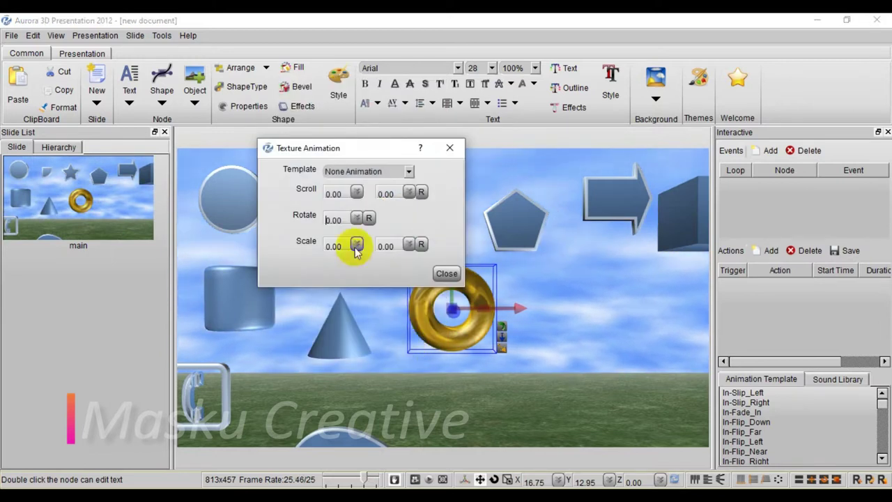
pyautogui.click(408, 172)
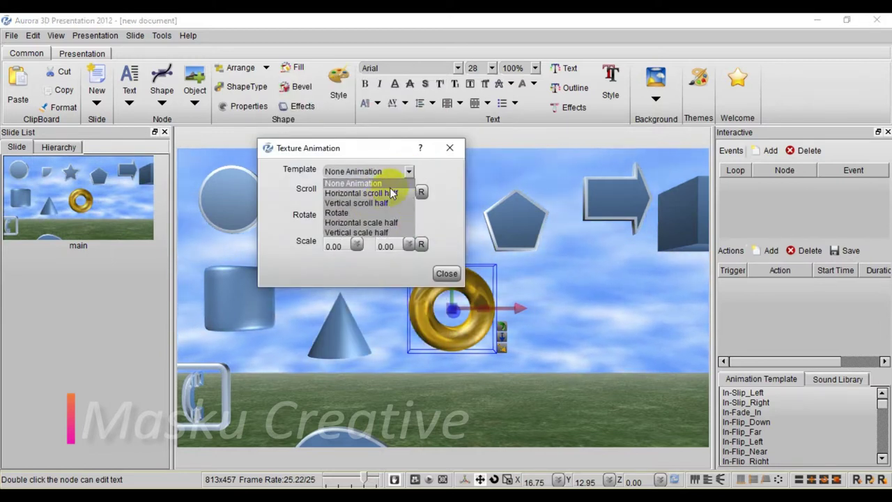
pyautogui.click(352, 213)
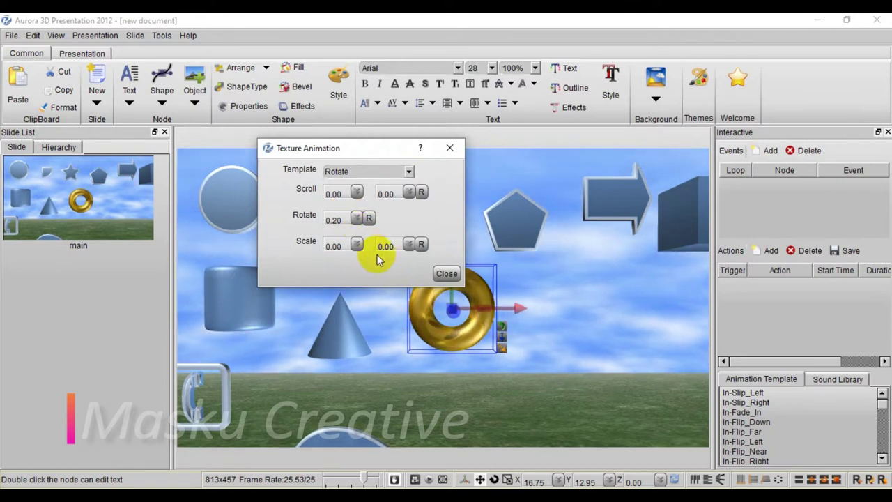
pyautogui.click(446, 274)
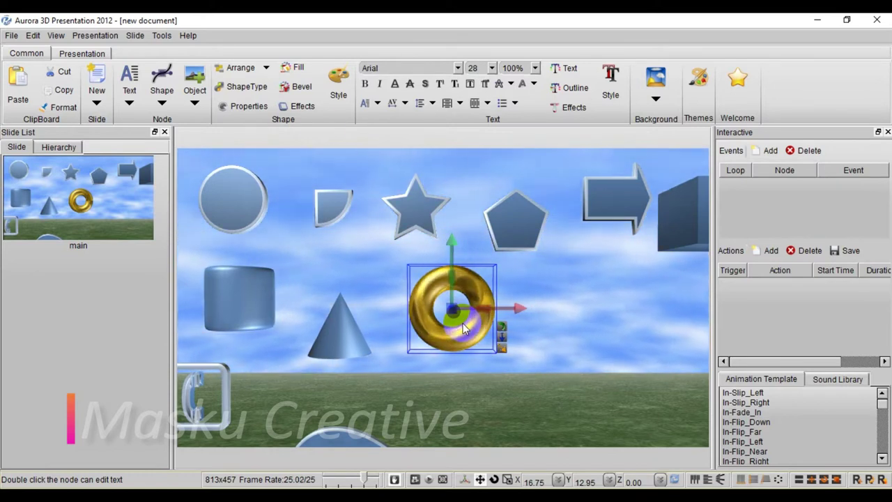
# Enable the Reflection and Mirror options for the ring's fill
pyautogui.click(294, 67)
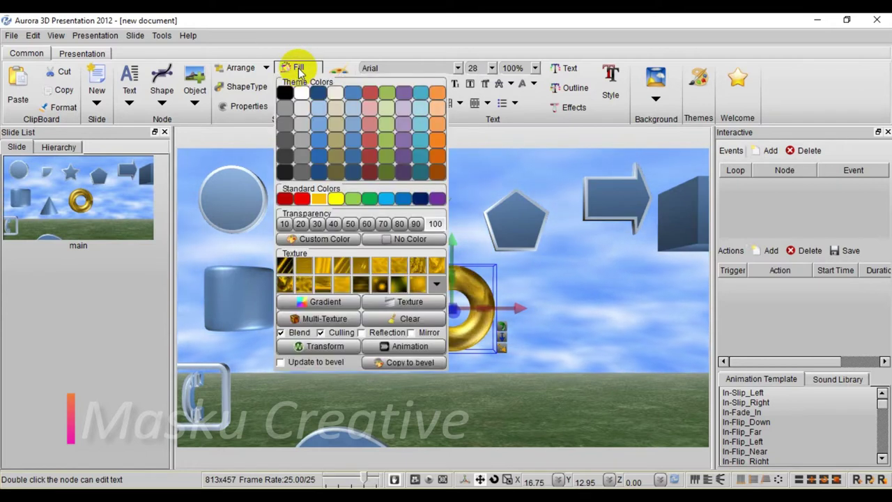
pyautogui.click(361, 332)
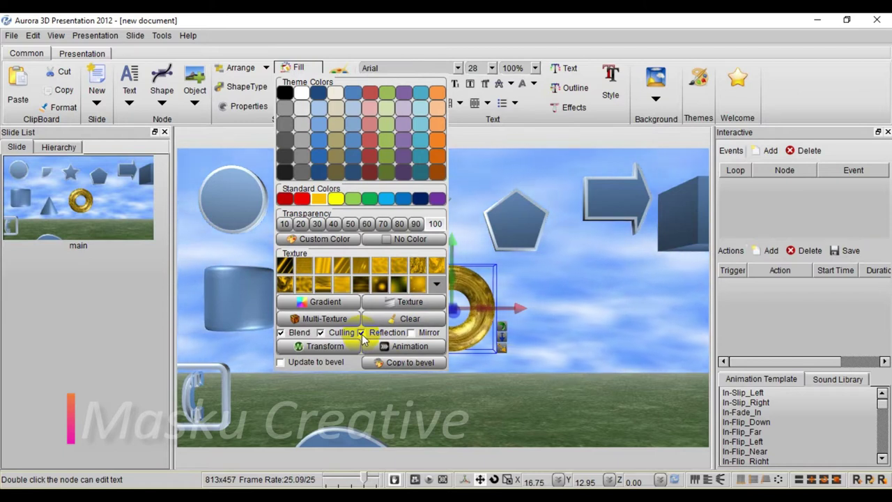
pyautogui.click(411, 332)
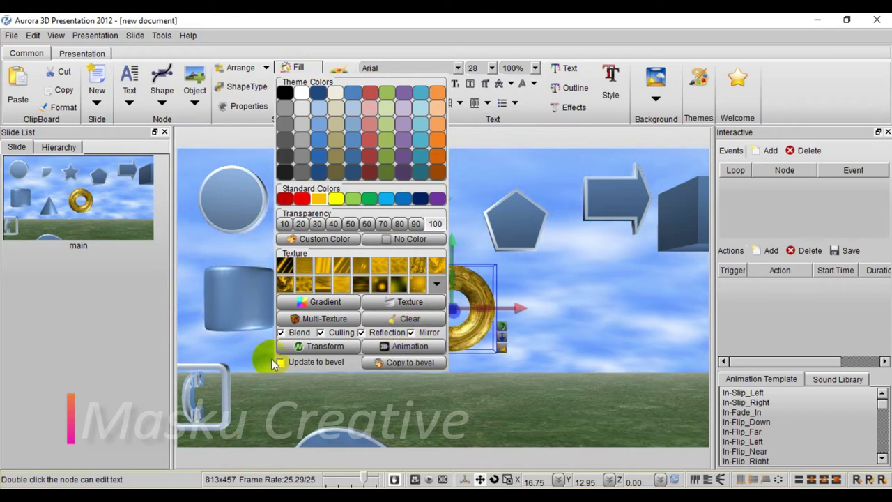
# Try a muted red theme color and standard red on the ring, settle on standard yellow, and deselect the ring
pyautogui.click(347, 155)
pyautogui.click(370, 141)
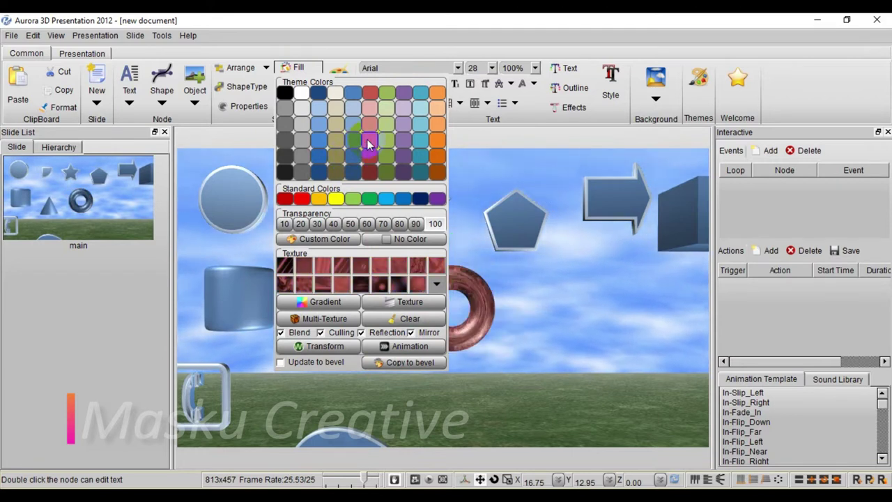
pyautogui.click(302, 200)
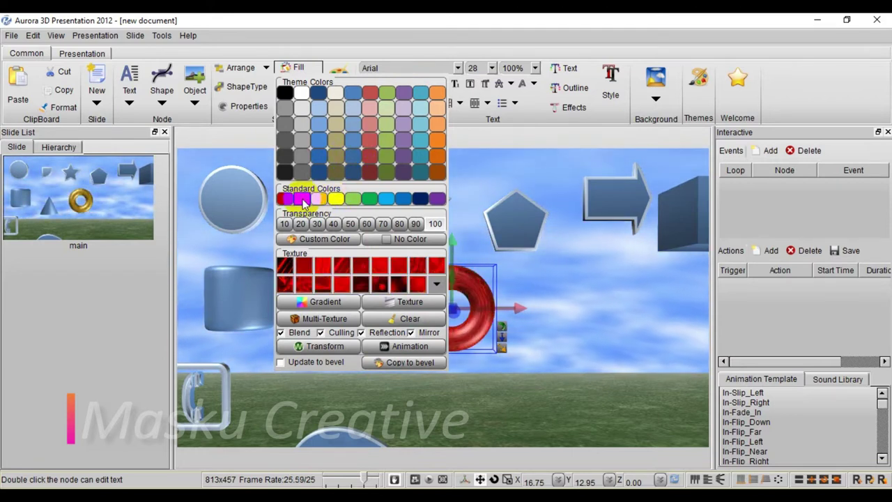
pyautogui.click(336, 200)
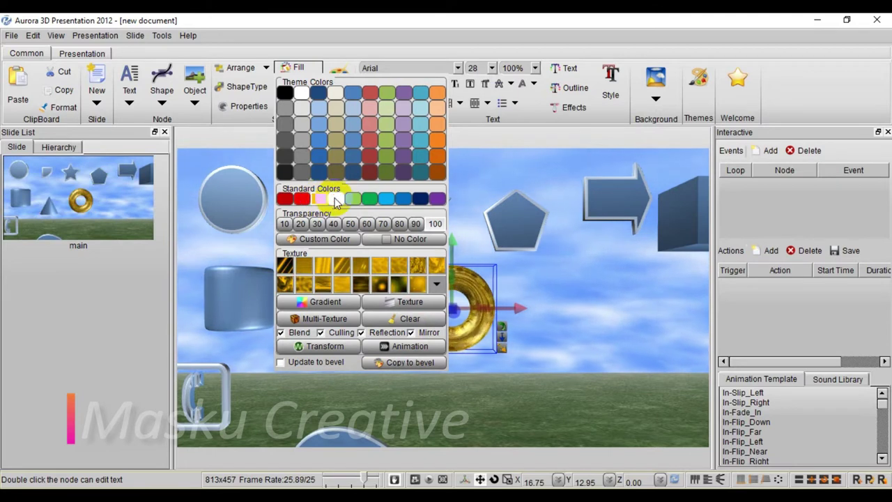
pyautogui.click(578, 283)
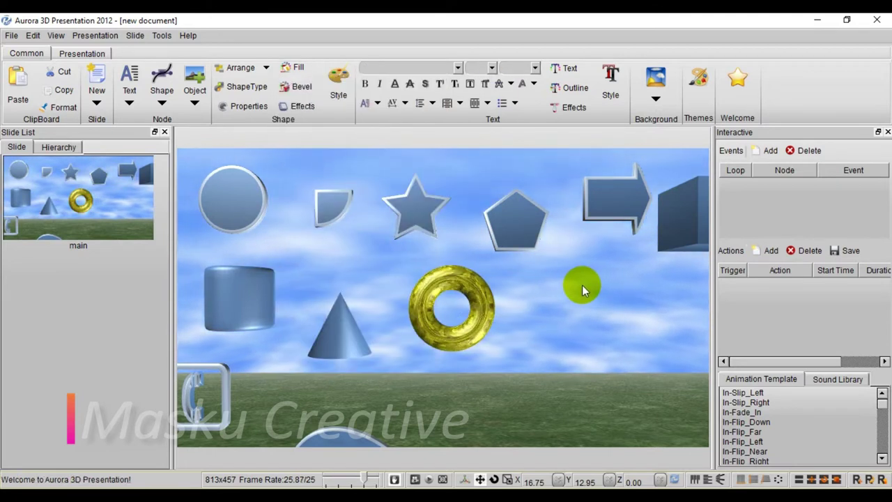
# Examine the ring's animated texture close up and from afar among the surrounding shapes
pyautogui.scroll(10, 516, 309)
pyautogui.scroll(-8, 502, 303)
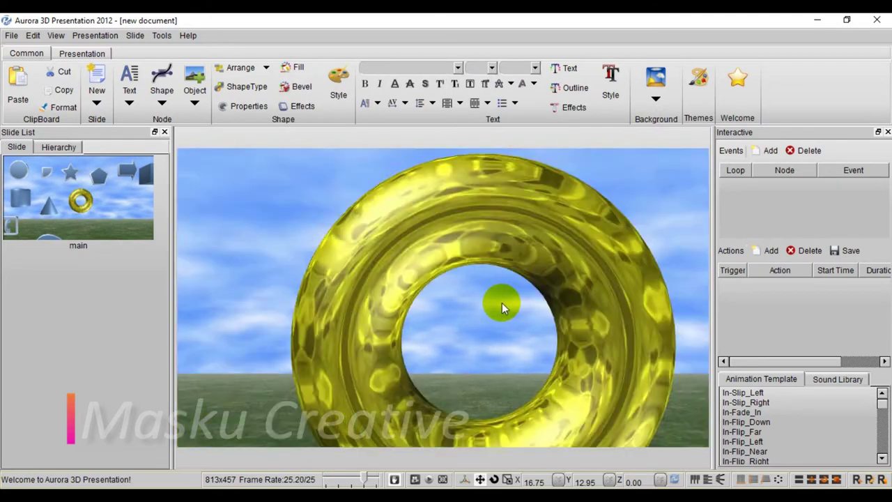
pyautogui.scroll(-5, 474, 295)
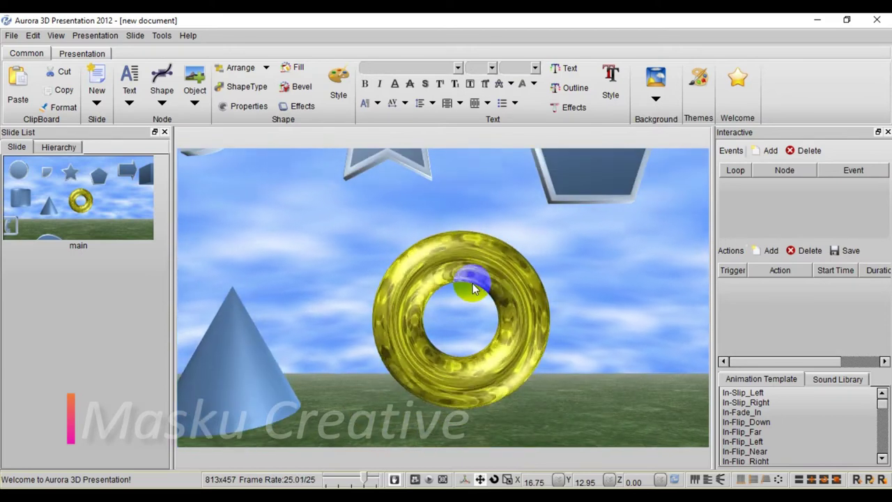
pyautogui.scroll(-3, 472, 288)
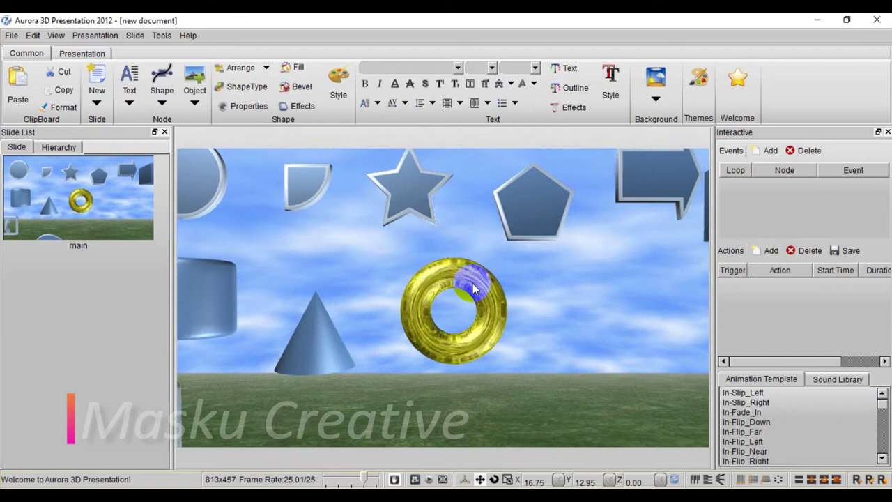
pyautogui.scroll(-6, 474, 289)
pyautogui.scroll(-2, 480, 290)
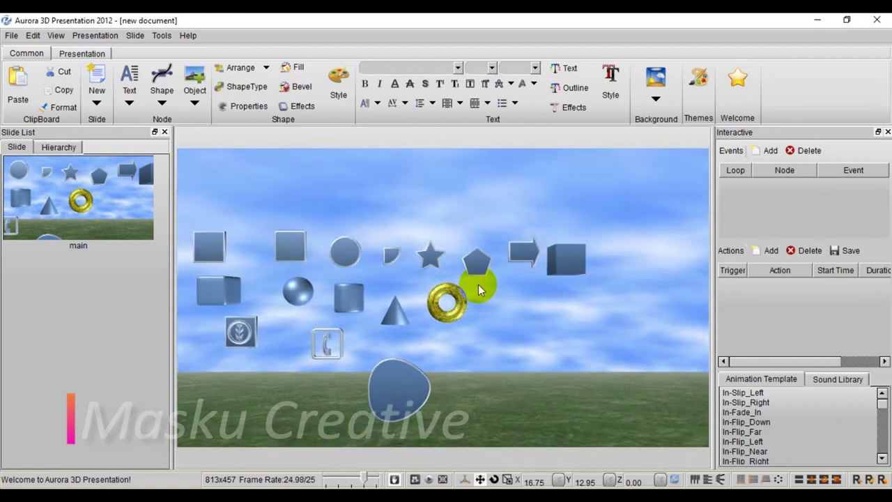
# Move the sphere away from the other shapes to about X 48.35, Y -2.88, in the empty area beyond the ring
pyautogui.moveTo(450, 296); pyautogui.dragTo(751, 294)
pyautogui.click(320, 295)
pyautogui.moveTo(523, 220); pyautogui.dragTo(551, 360)
pyautogui.scroll(3, 547, 344)
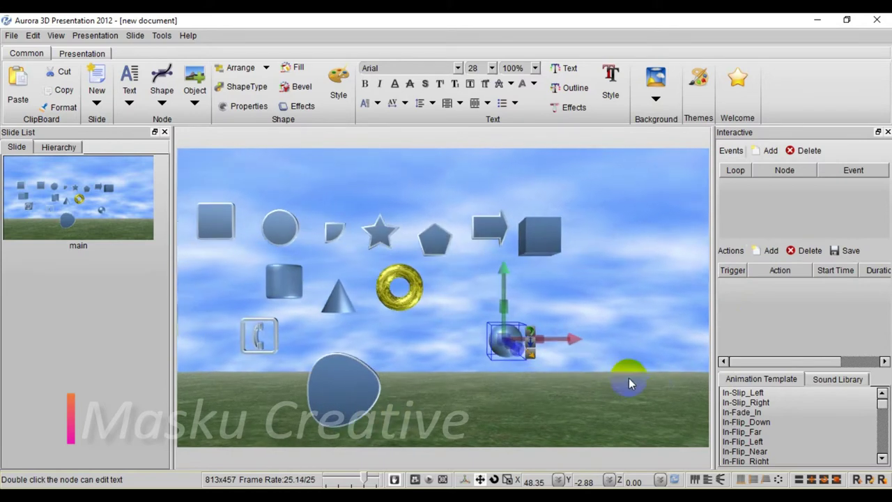
# Texture the sphere with the image Globe.jpg from the Globe folder in Pictures
pyautogui.moveTo(525, 332); pyautogui.dragTo(451, 266, button='right')
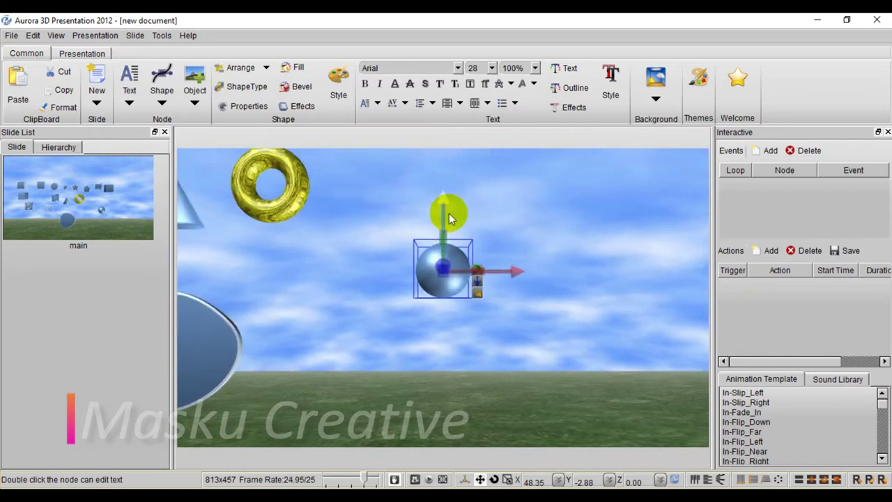
pyautogui.moveTo(454, 224); pyautogui.dragTo(449, 277, button='right')
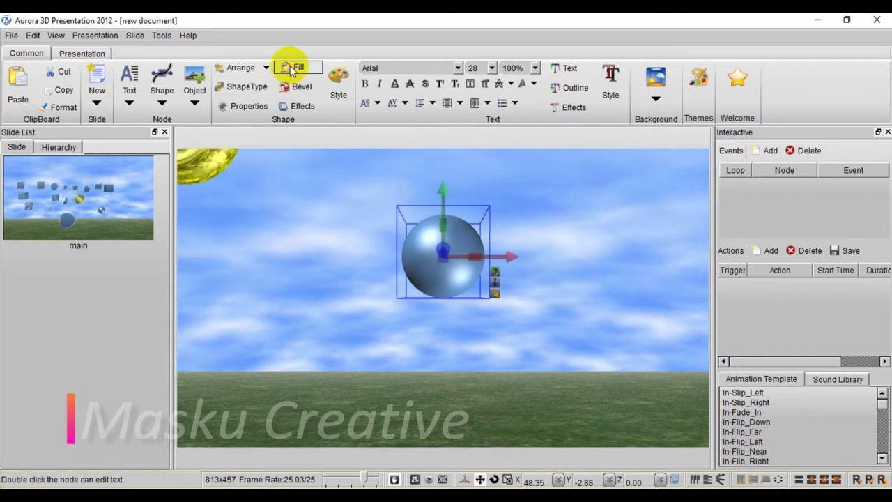
pyautogui.click(292, 68)
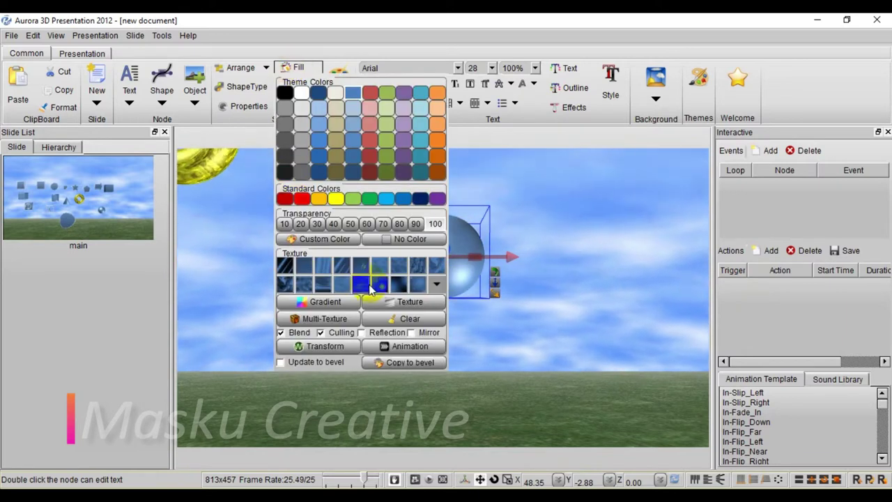
pyautogui.click(404, 303)
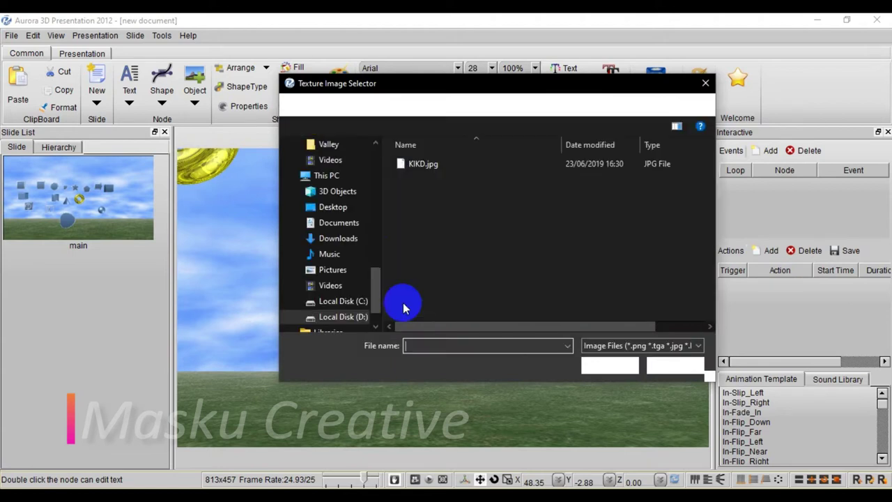
pyautogui.click(704, 84)
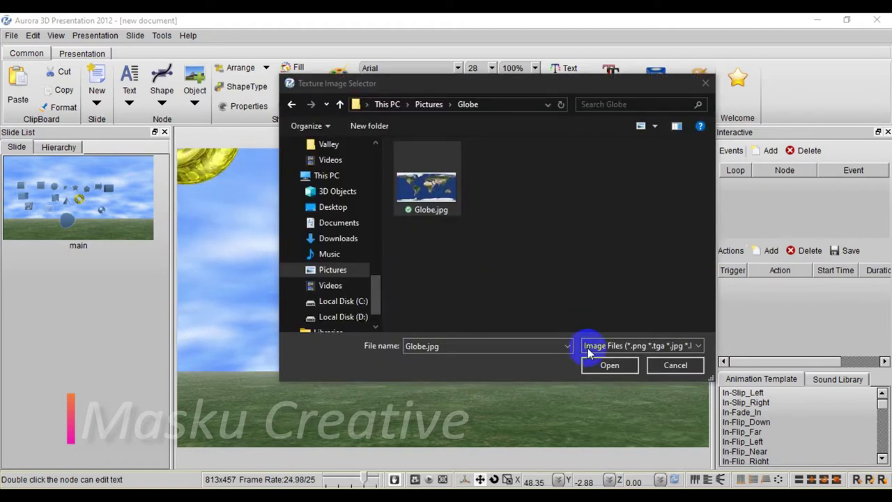
pyautogui.click(603, 364)
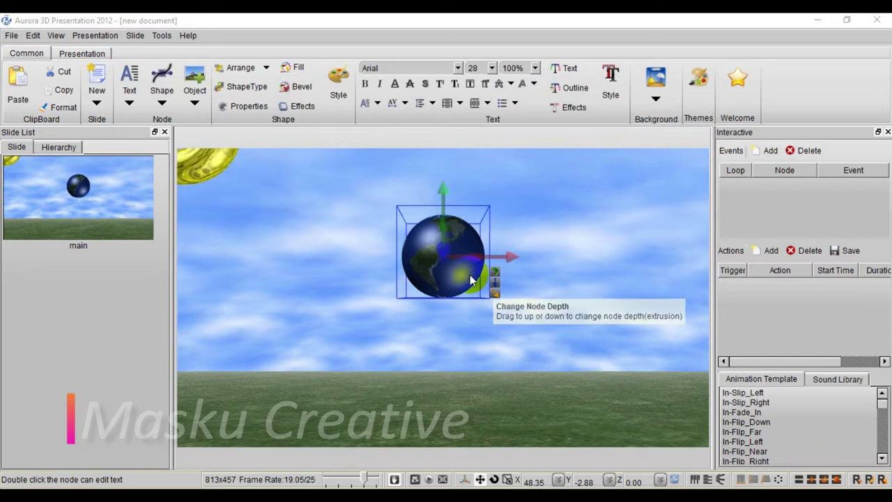
# Rotate the globe-textured sphere to about -33 degrees around its Y axis
pyautogui.moveTo(471, 261); pyautogui.dragTo(469, 246)
pyautogui.moveTo(459, 211); pyautogui.dragTo(397, 239)
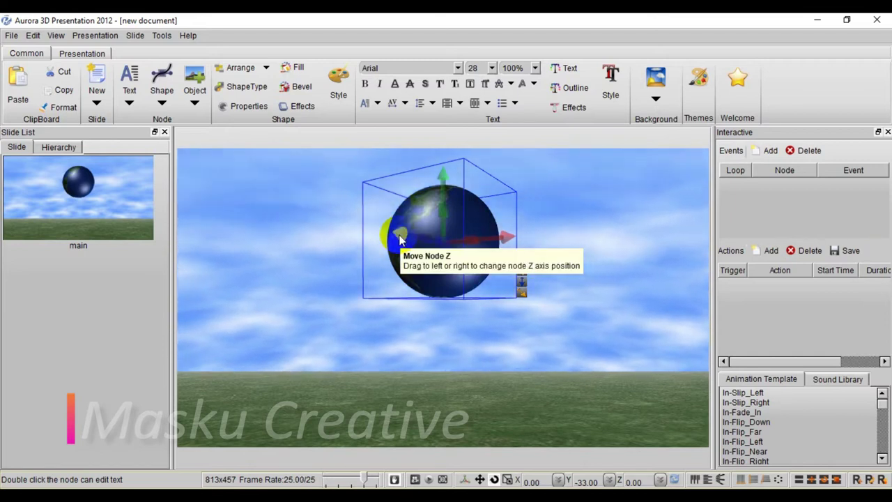
pyautogui.moveTo(399, 239); pyautogui.dragTo(444, 291)
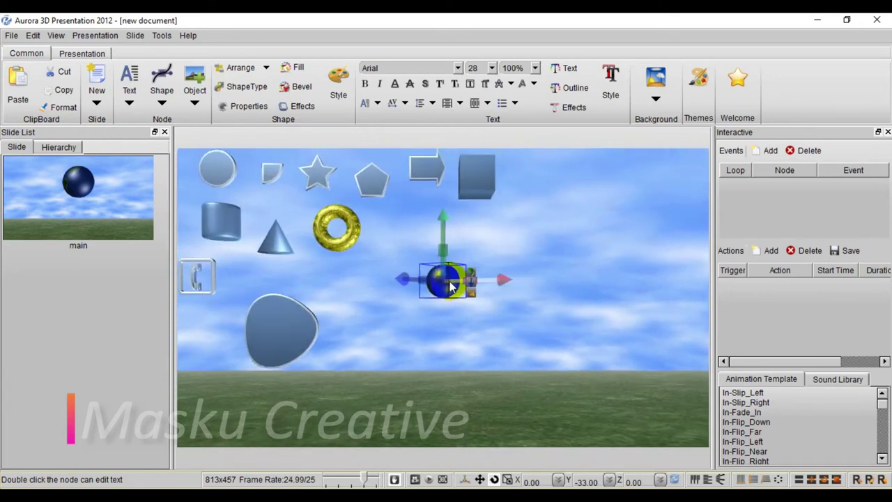
# Move the rotated globe along its axes to about X 0.37, Z 104.56, in front of the freehand shape
pyautogui.moveTo(398, 278); pyautogui.dragTo(480, 277)
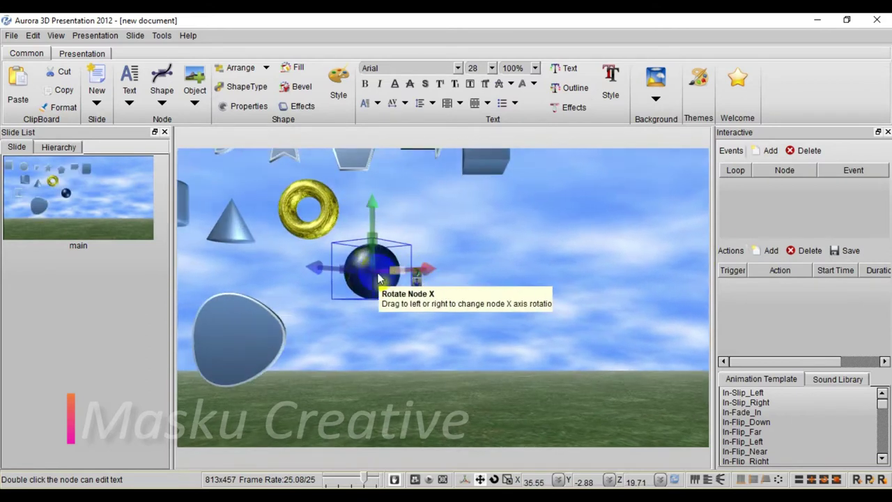
pyautogui.moveTo(369, 274); pyautogui.dragTo(634, 363)
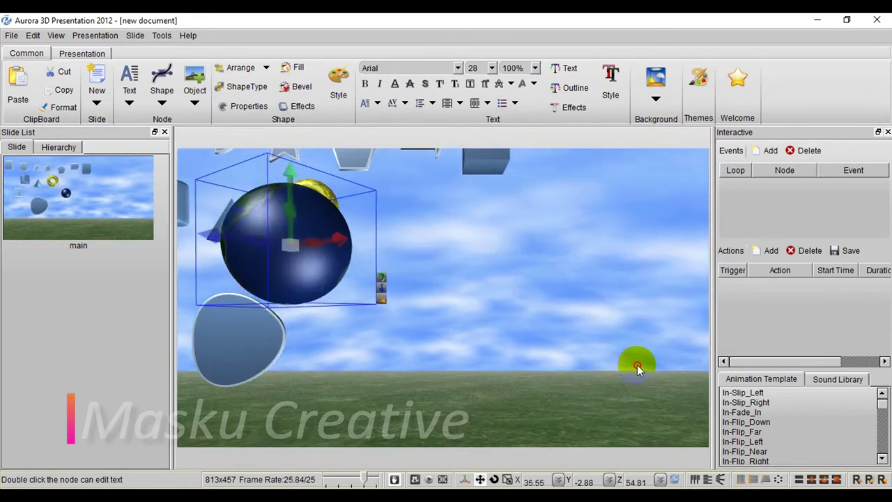
pyautogui.scroll(-6, 491, 238)
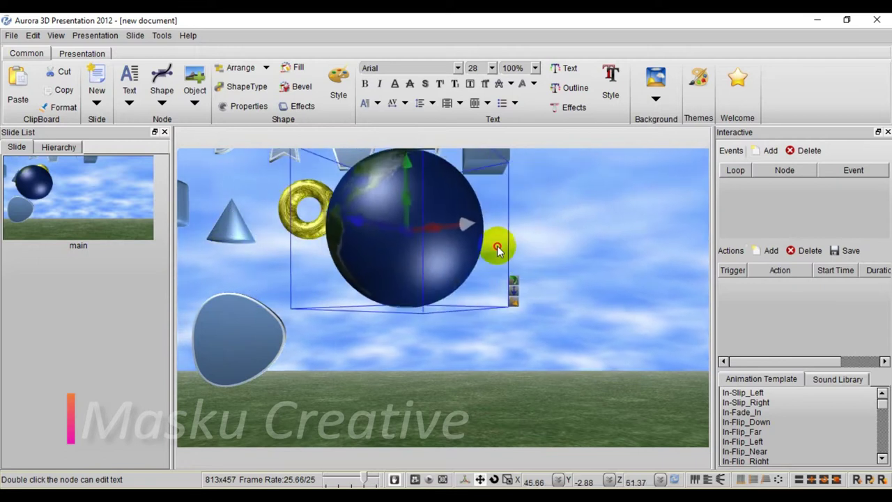
pyautogui.click(414, 479)
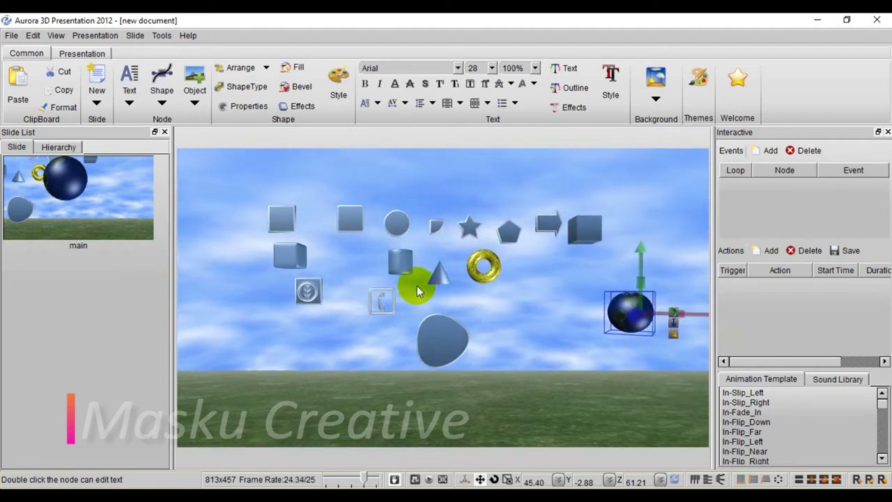
pyautogui.moveTo(698, 317); pyautogui.dragTo(149, 298)
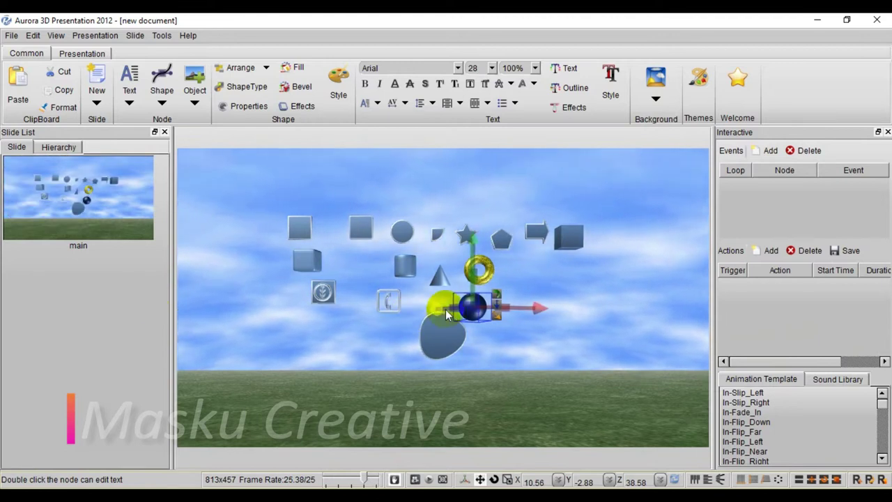
pyautogui.moveTo(496, 300); pyautogui.dragTo(749, 380)
pyautogui.moveTo(589, 332); pyautogui.dragTo(509, 324)
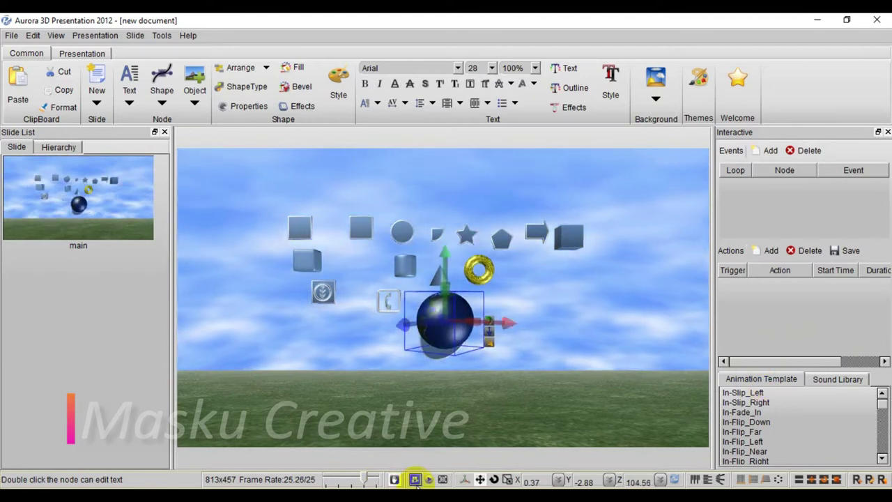
# Move the globe back along its Z axis to about Z 68.52, above the freehand shape
pyautogui.click(414, 479)
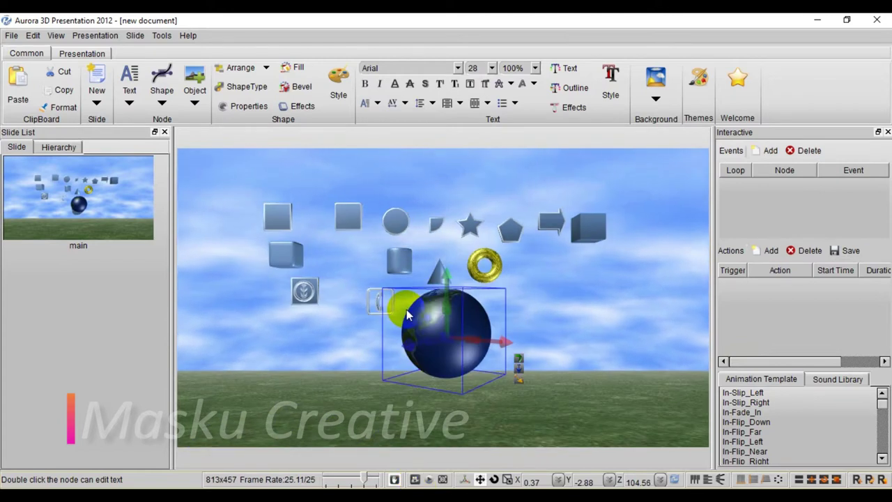
pyautogui.moveTo(451, 359); pyautogui.dragTo(425, 174)
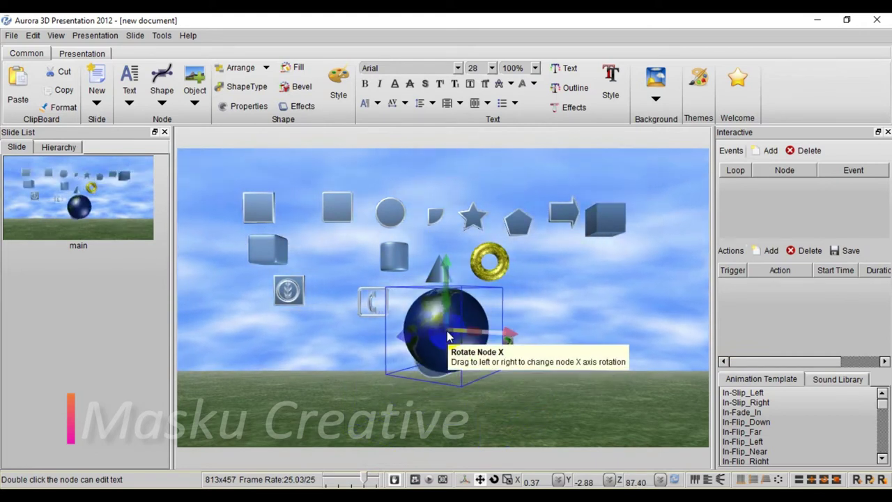
pyautogui.moveTo(446, 333); pyautogui.dragTo(388, 205)
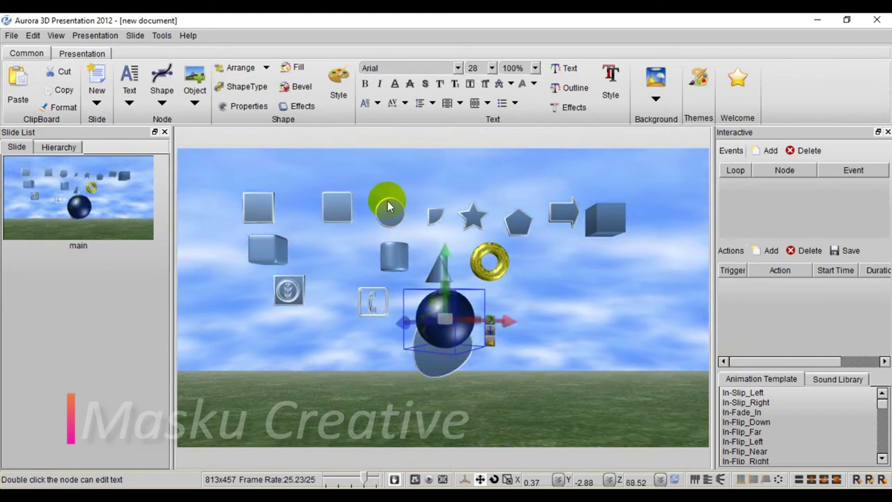
pyautogui.click(414, 479)
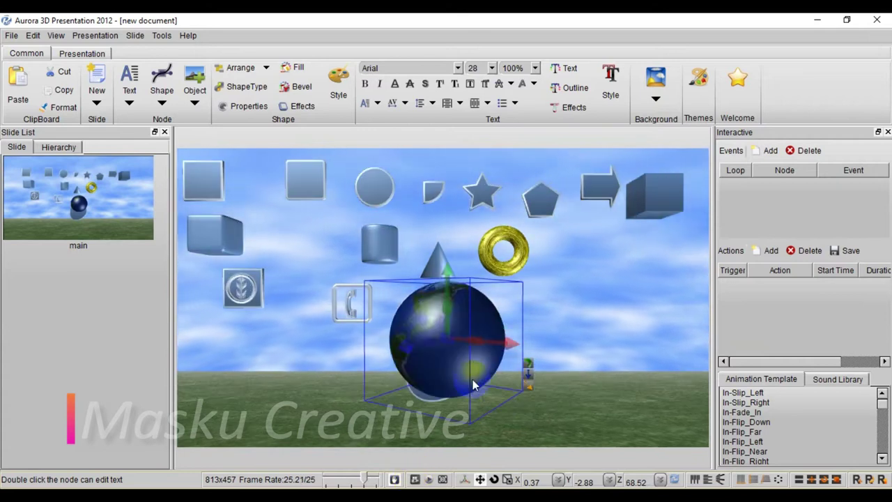
# Delete the freehand shape behind the globe, the phone and emblem shapes, the cylinder and the cone
pyautogui.click(429, 403)
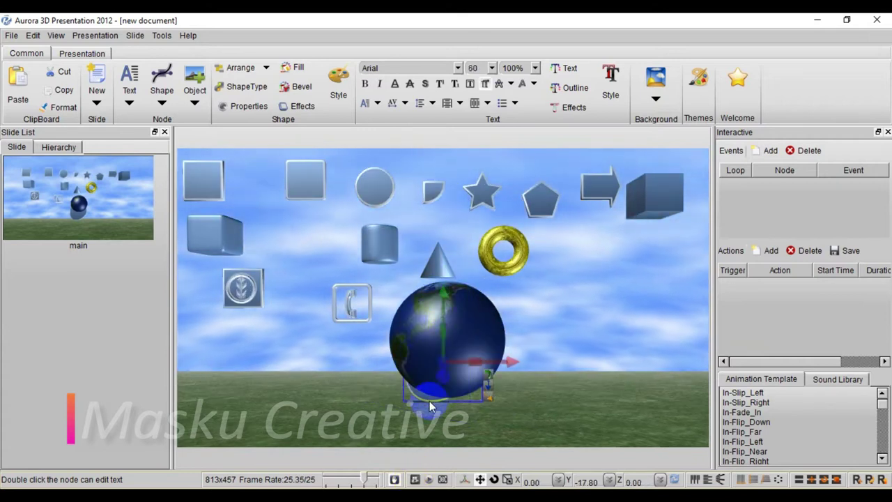
pyautogui.moveTo(429, 400); pyautogui.dragTo(363, 338)
pyautogui.click(241, 293)
pyautogui.press('Delete')
# Move the globe along its axes to about X -9.02, Y 2.57, Z 62.42, beneath the row of shapes
pyautogui.click(512, 342)
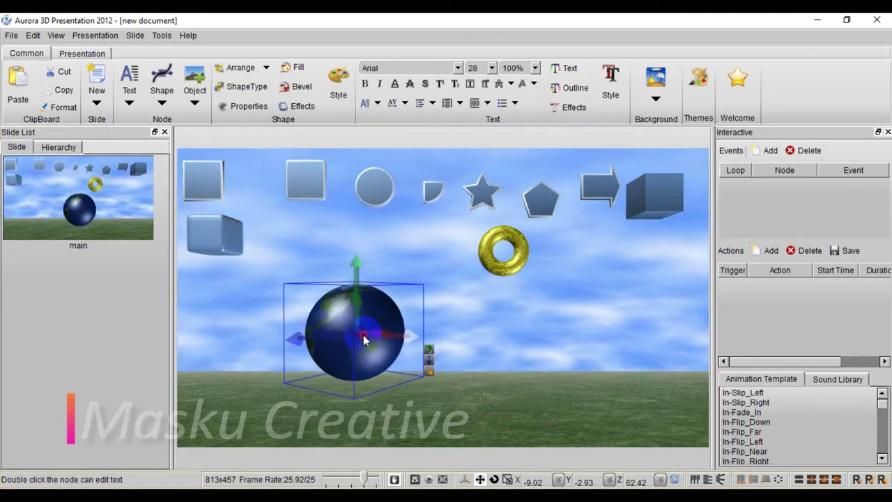
pyautogui.click(415, 479)
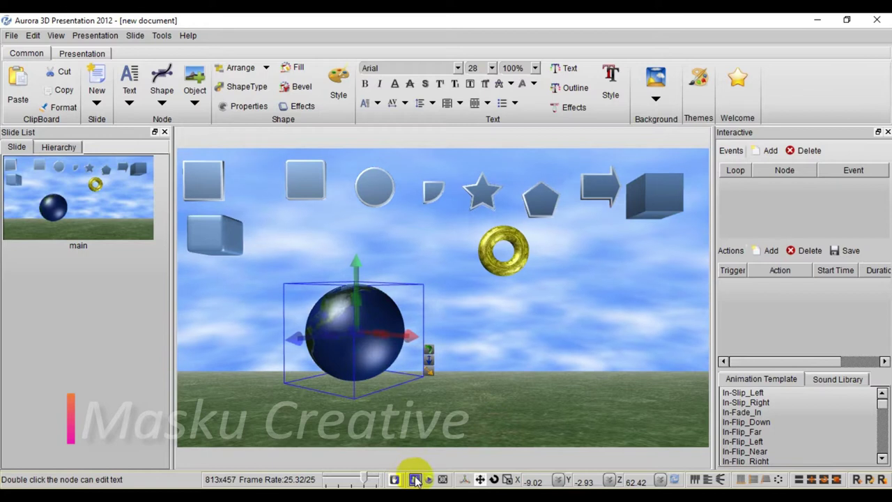
pyautogui.moveTo(354, 259); pyautogui.dragTo(360, 198)
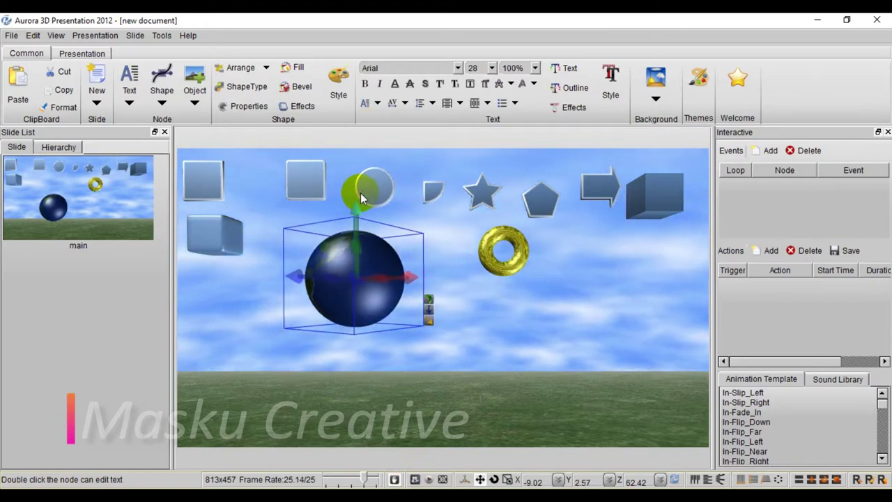
# Delete the gold ring and move the second square beside the globe, to about X 8.76, Y 3.17
pyautogui.click(512, 265)
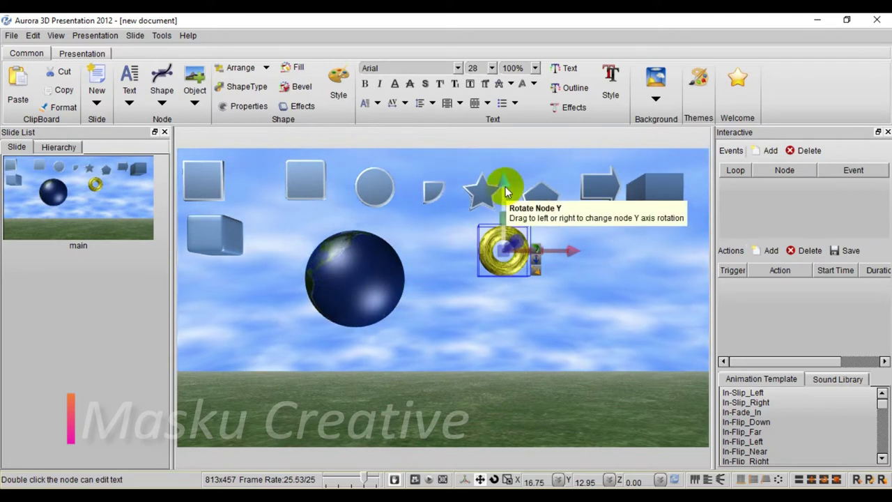
pyautogui.moveTo(510, 264); pyautogui.dragTo(496, 184)
pyautogui.scroll(-5, 509, 237)
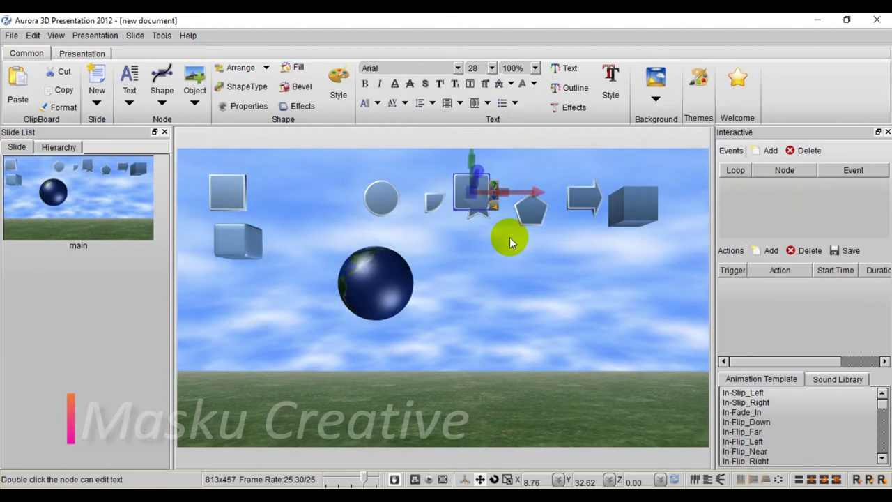
pyautogui.moveTo(464, 155); pyautogui.dragTo(521, 474)
pyautogui.moveTo(469, 240); pyautogui.dragTo(489, 296)
pyautogui.scroll(5, 482, 258)
pyautogui.scroll(5, 489, 296)
pyautogui.scroll(-3, 489, 297)
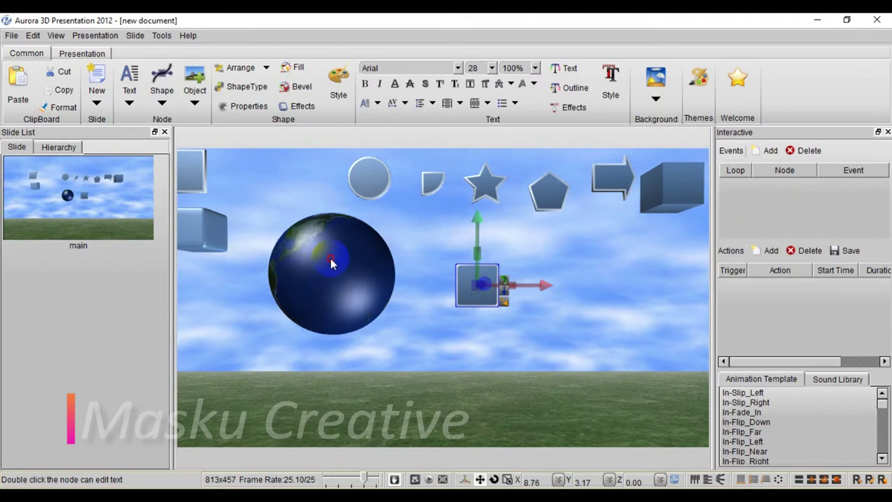
# Select the moved square together with the globe and apply Same Position so the square sits at the globe's location
pyautogui.click(332, 262)
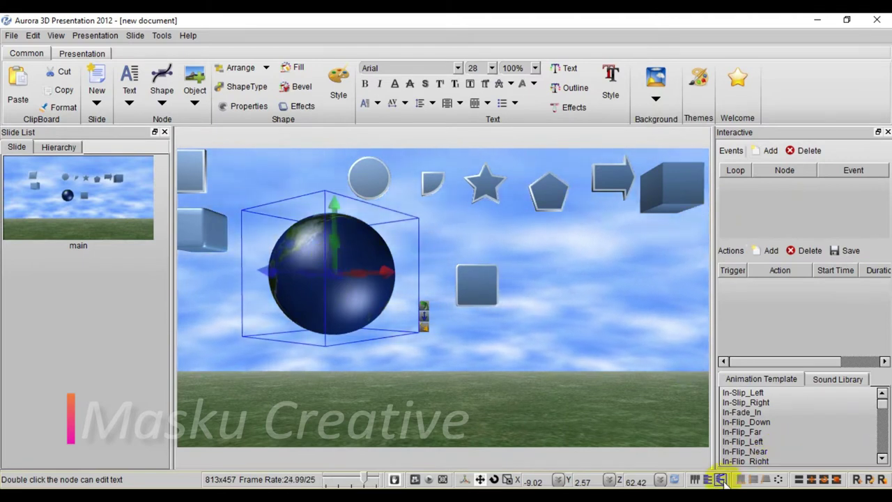
pyautogui.click(810, 479)
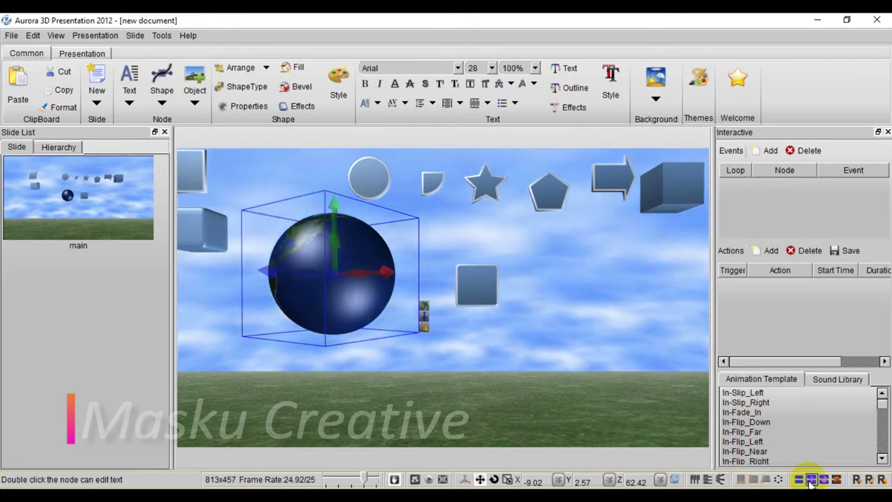
pyautogui.click(485, 298)
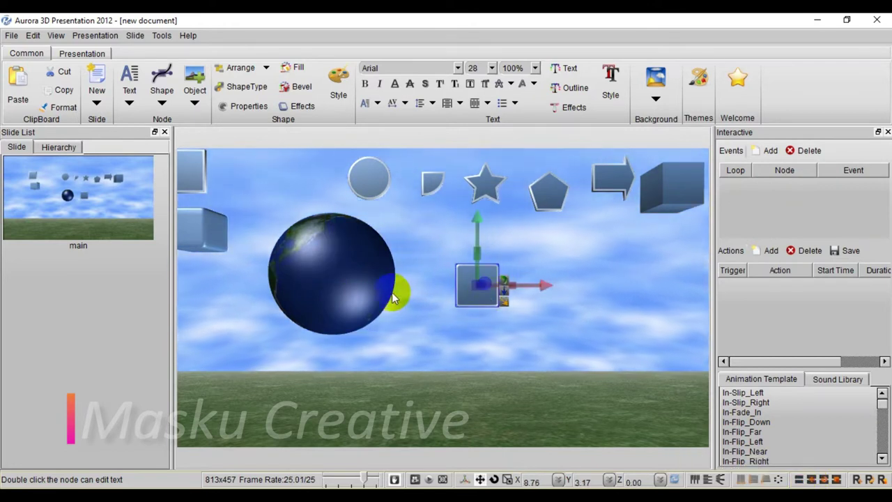
pyautogui.click(350, 294)
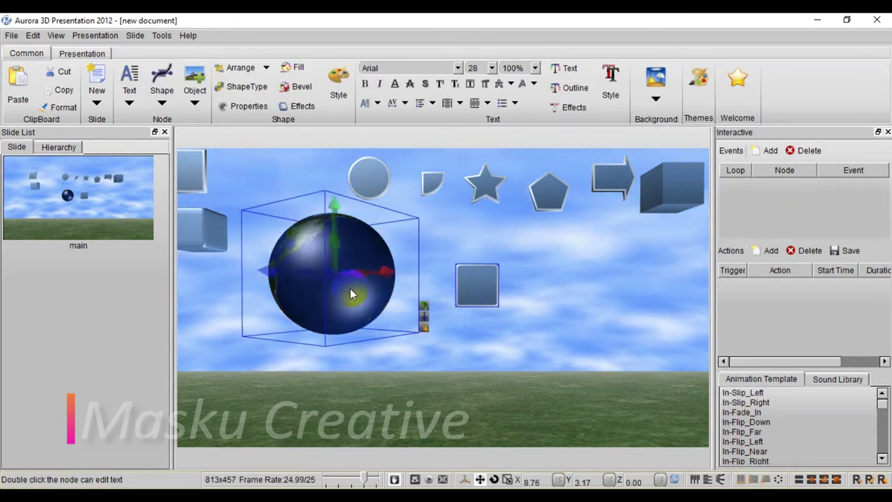
pyautogui.click(811, 479)
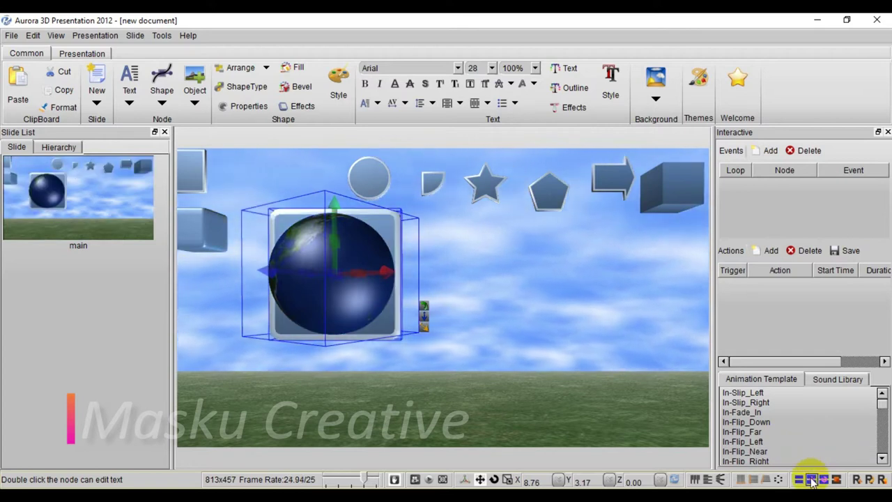
pyautogui.hotkey('ctrl', 'z')
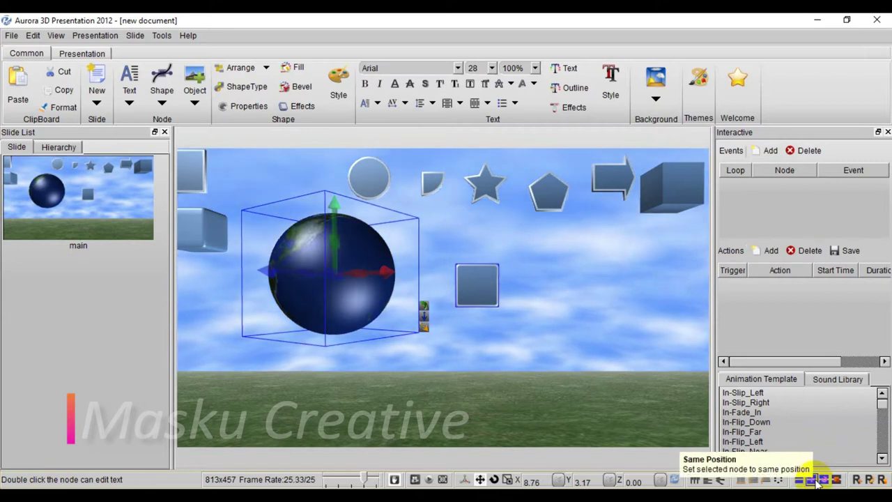
pyautogui.click(817, 479)
# Move the square out from behind the globe along the X axis to about X 2.93
pyautogui.click(452, 255)
pyautogui.moveTo(390, 269); pyautogui.dragTo(584, 320)
pyautogui.click(425, 248)
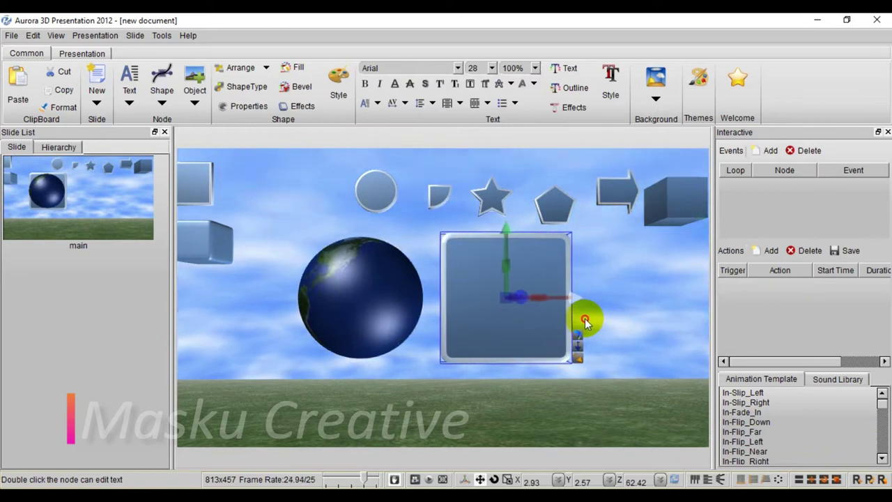
# Apply Same Position to the circle and the globe so the circle sits at the globe's location, and clear the selection
pyautogui.click(380, 192)
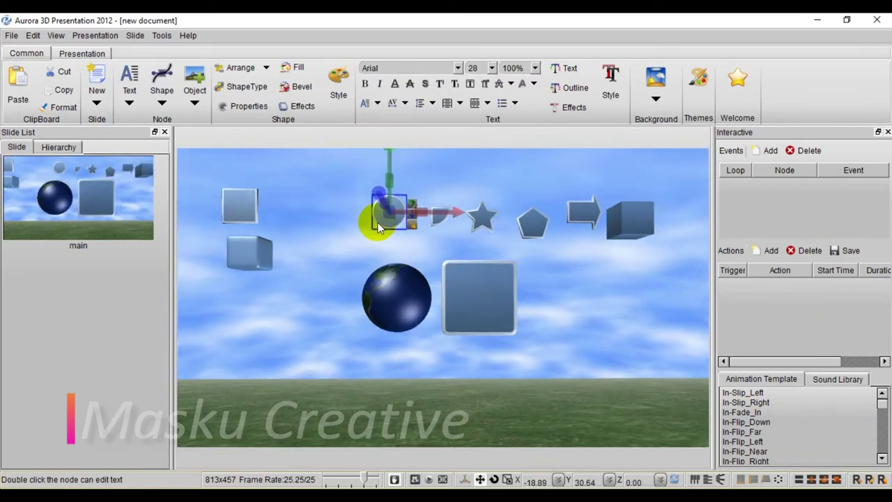
pyautogui.click(394, 296)
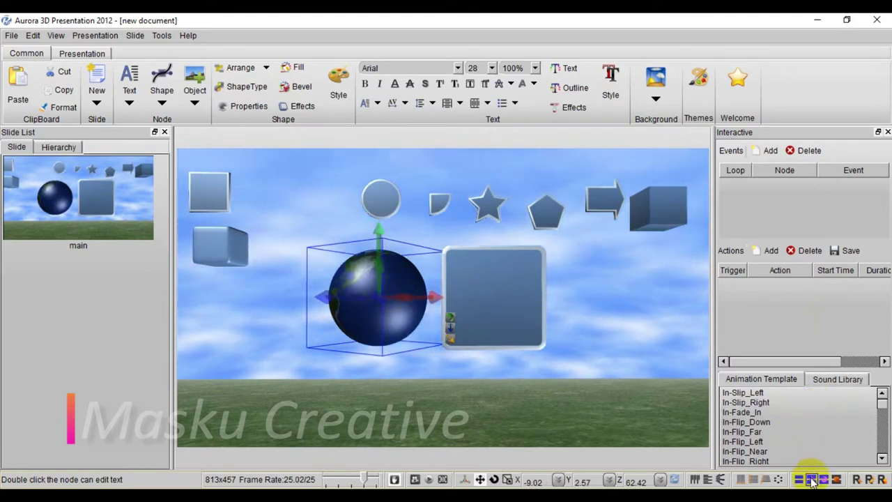
pyautogui.click(383, 202)
pyautogui.click(400, 296)
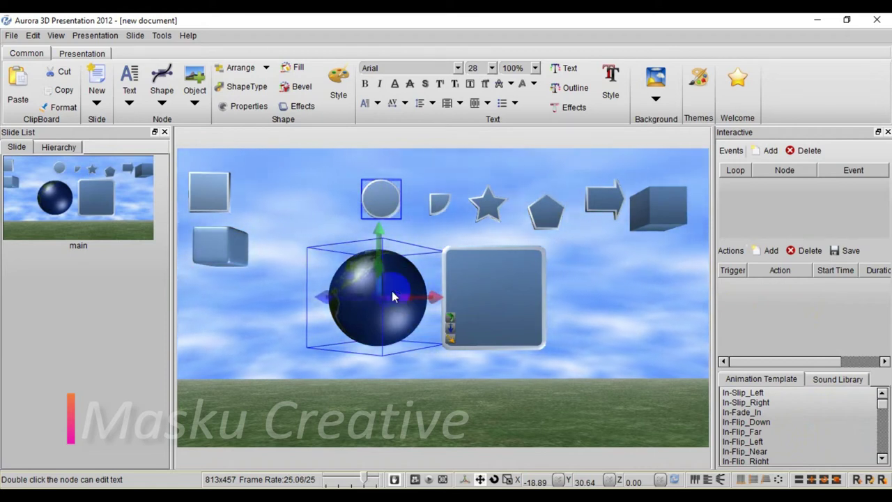
pyautogui.click(824, 479)
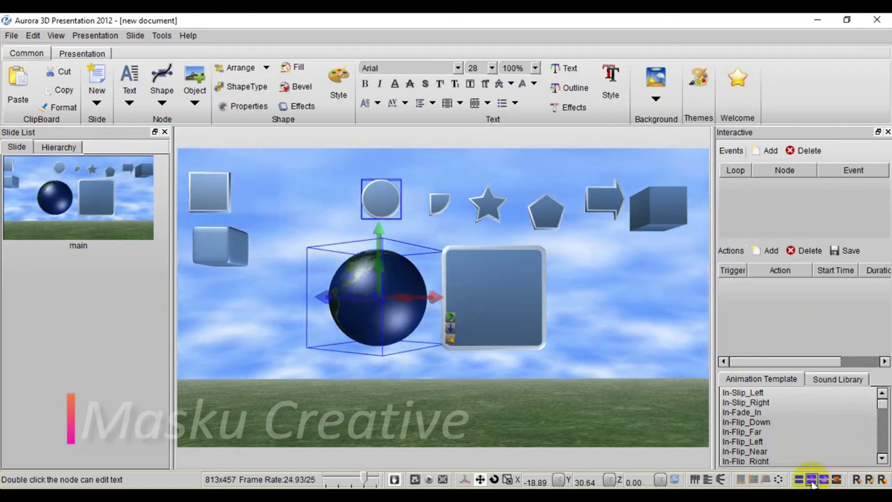
pyautogui.click(812, 479)
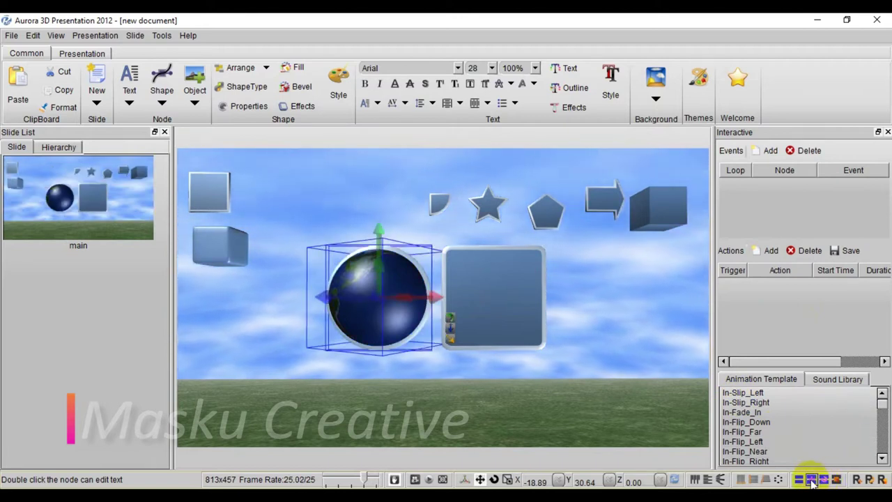
pyautogui.click(644, 383)
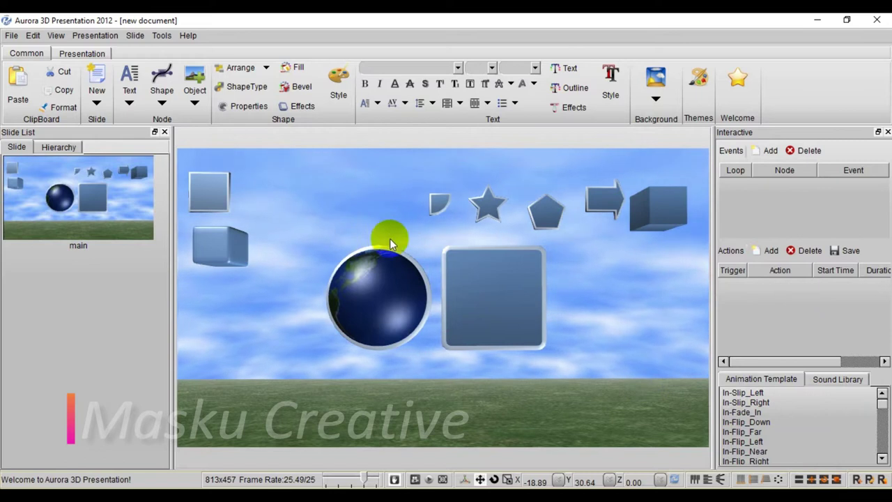
# Try bringing the circle in front of the globe along the Z axis to about Z 73.26, and undo the move
pyautogui.click(405, 252)
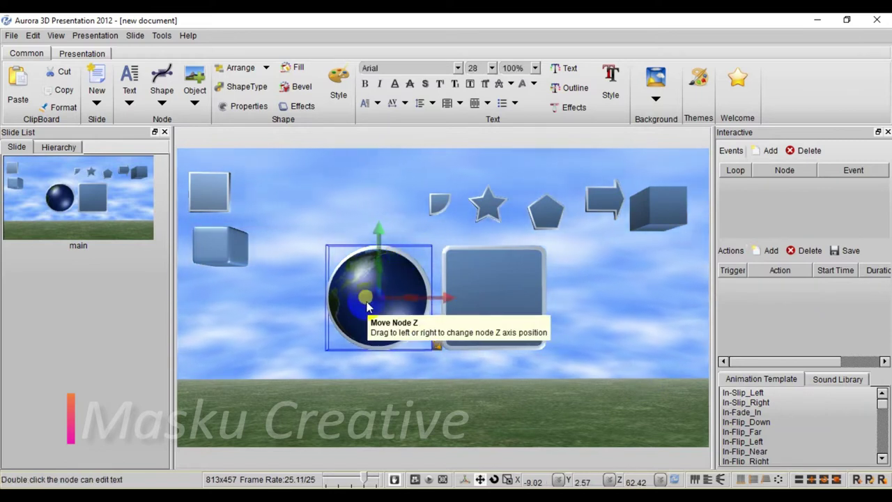
pyautogui.moveTo(362, 301); pyautogui.dragTo(413, 442)
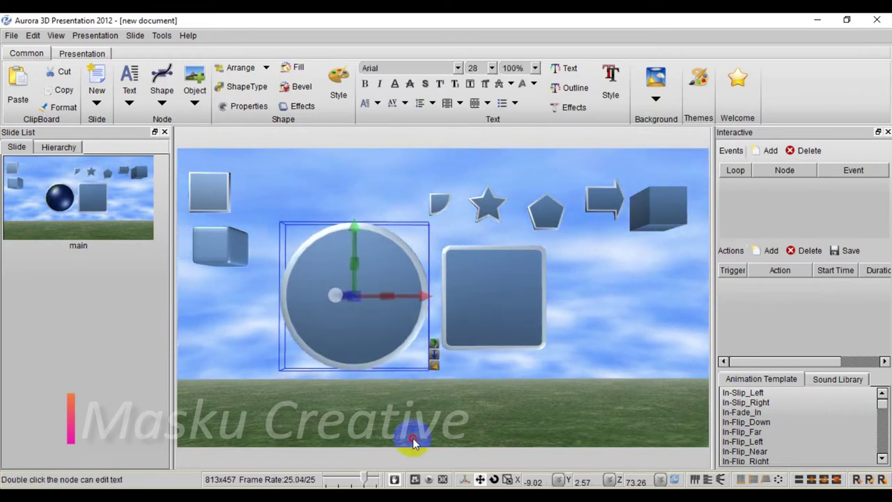
pyautogui.hotkey('ctrl', 'z')
# Move the circle away from the globe onto the grass, to about X -24.39, Y -8.06
pyautogui.moveTo(372, 233); pyautogui.dragTo(454, 364)
pyautogui.moveTo(439, 444); pyautogui.dragTo(414, 417)
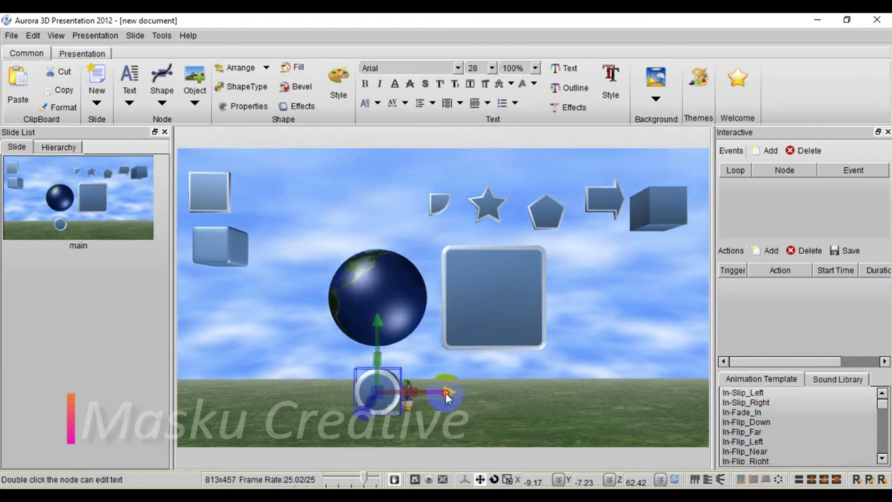
pyautogui.moveTo(401, 396); pyautogui.dragTo(247, 397)
pyautogui.moveTo(235, 310); pyautogui.dragTo(238, 326)
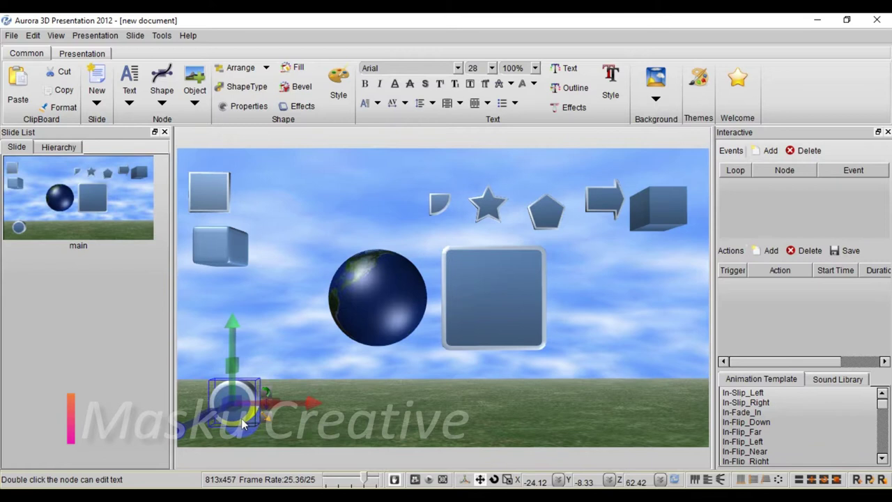
pyautogui.moveTo(243, 422); pyautogui.dragTo(239, 419)
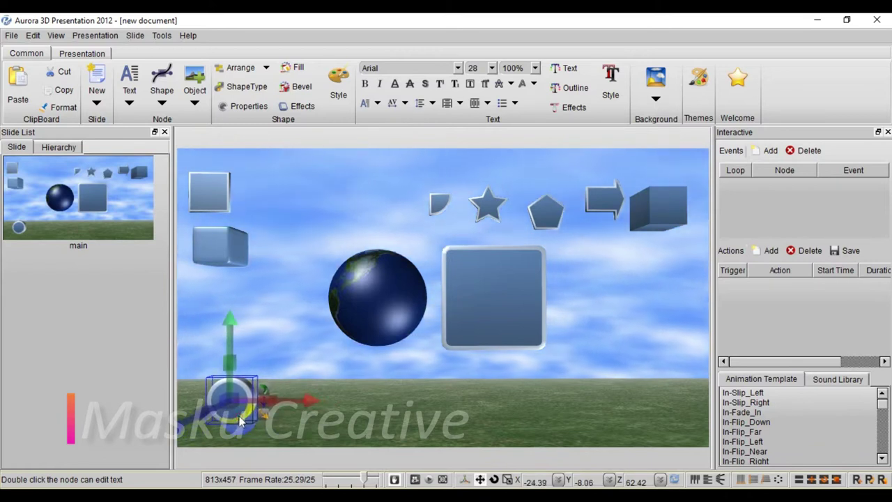
# Duplicate the circle and place the copy beside the original, at about X -18.64, Y -8.51
pyautogui.rightClick(239, 418)
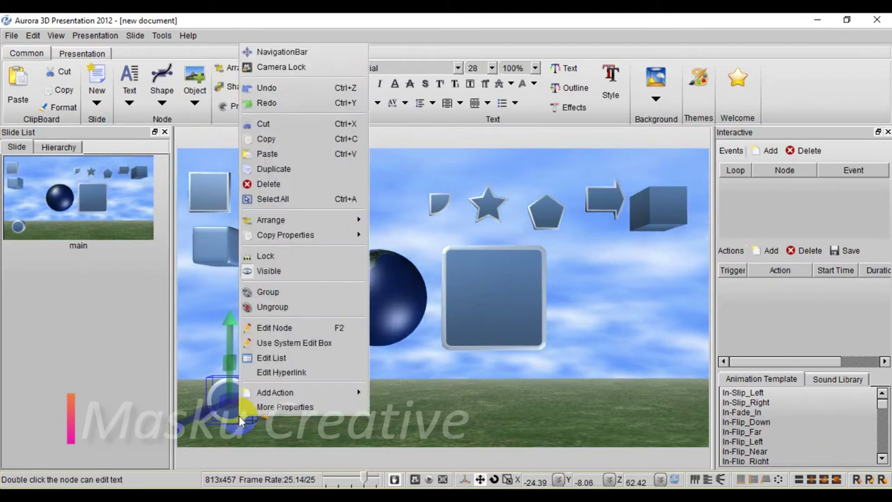
pyautogui.click(282, 171)
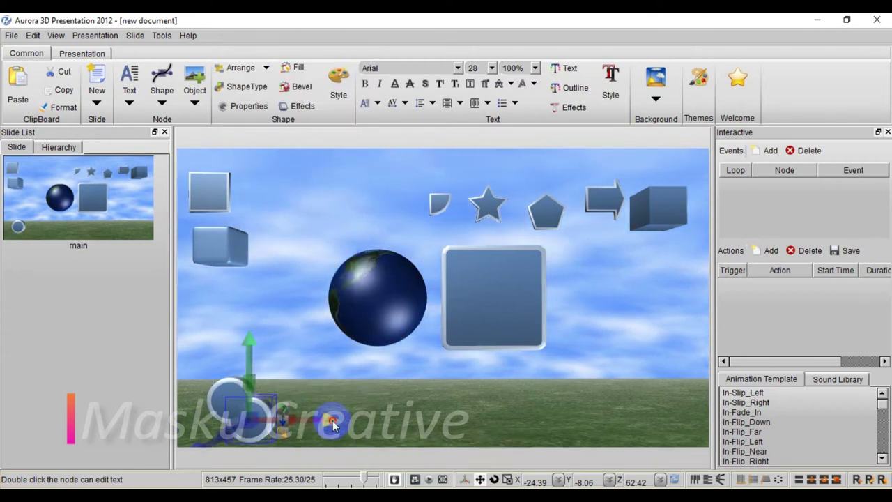
pyautogui.moveTo(294, 416); pyautogui.dragTo(374, 428)
pyautogui.moveTo(287, 345)
pyautogui.mouseDown()
pyautogui.moveTo(286, 317)
pyautogui.moveTo(286, 327)
pyautogui.mouseUp()
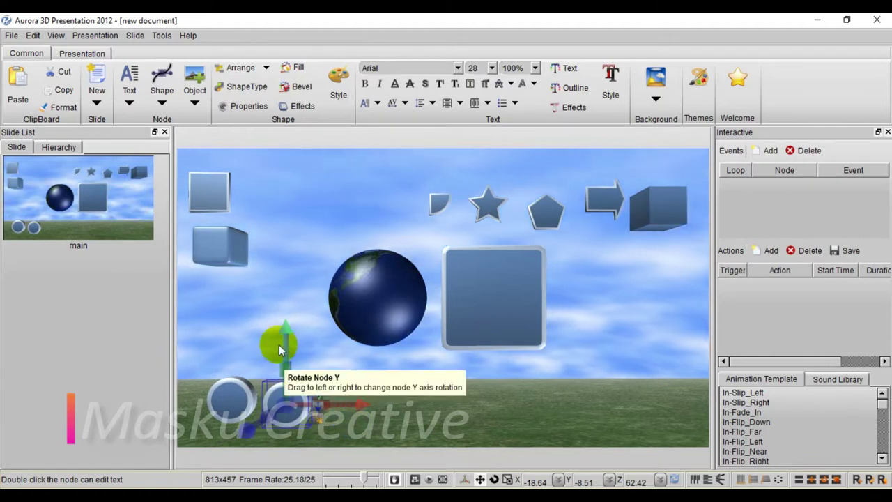
pyautogui.click(283, 327)
# Select both circles on the grass and apply Same Position to stack the copy on the original
pyautogui.click(243, 402)
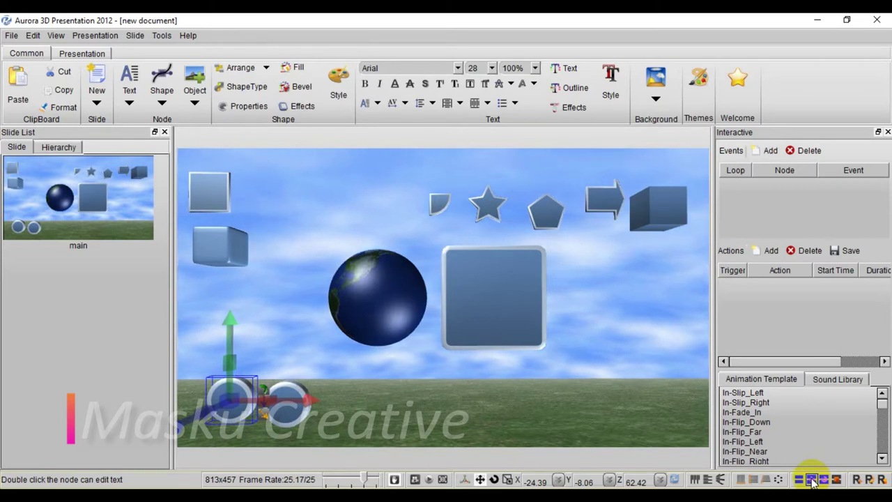
pyautogui.keyDown('ctrl'); pyautogui.click(286, 403); pyautogui.keyUp('ctrl')
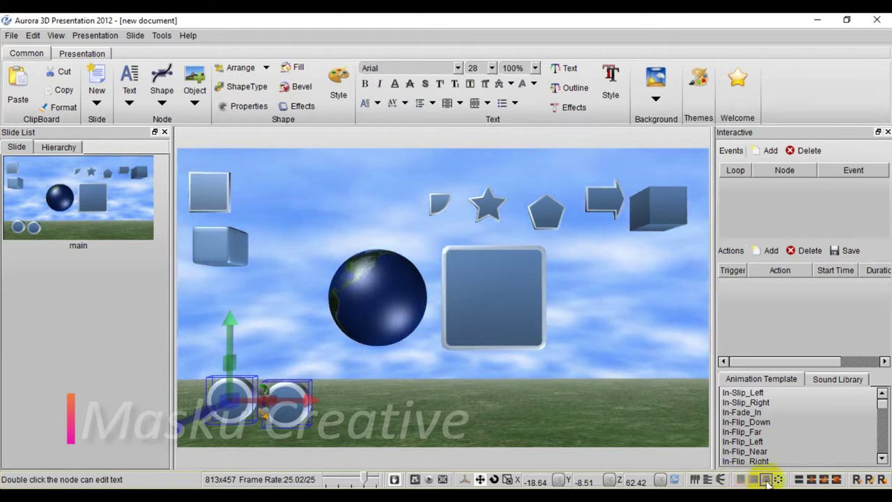
pyautogui.click(811, 479)
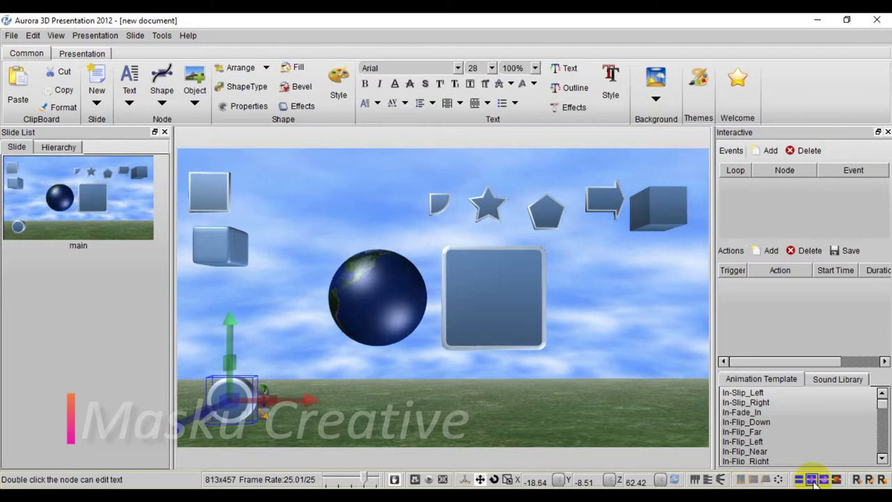
# Move the stacked circle copy to about X -17.04, and duplicate it to place a third circle at about X -9.44, Y -8.11
pyautogui.click(261, 393)
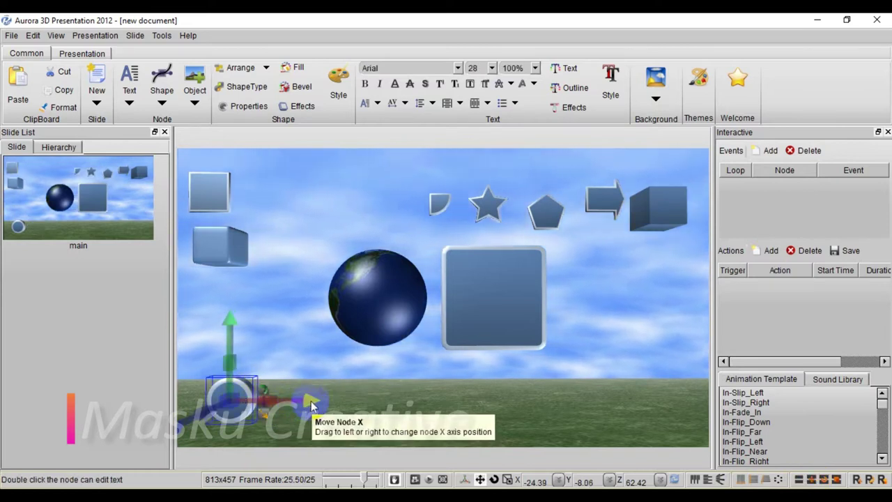
pyautogui.moveTo(340, 400); pyautogui.dragTo(412, 402)
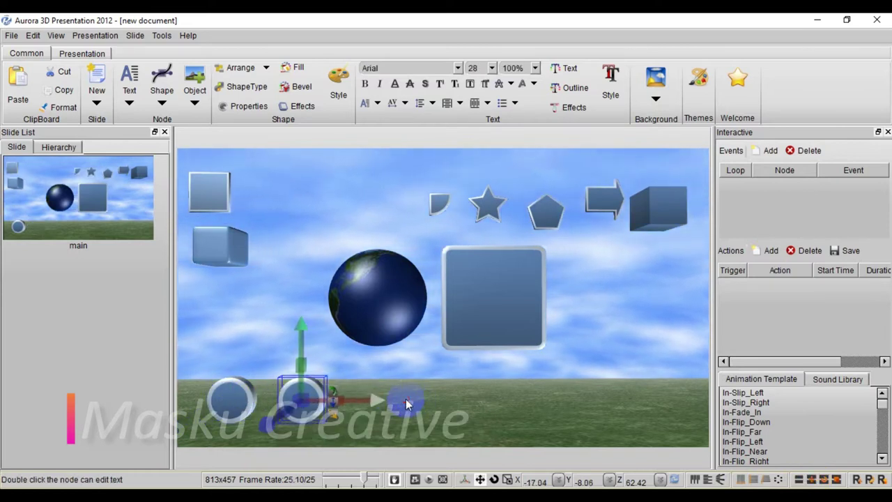
pyautogui.click(332, 381)
pyautogui.rightClick(318, 398)
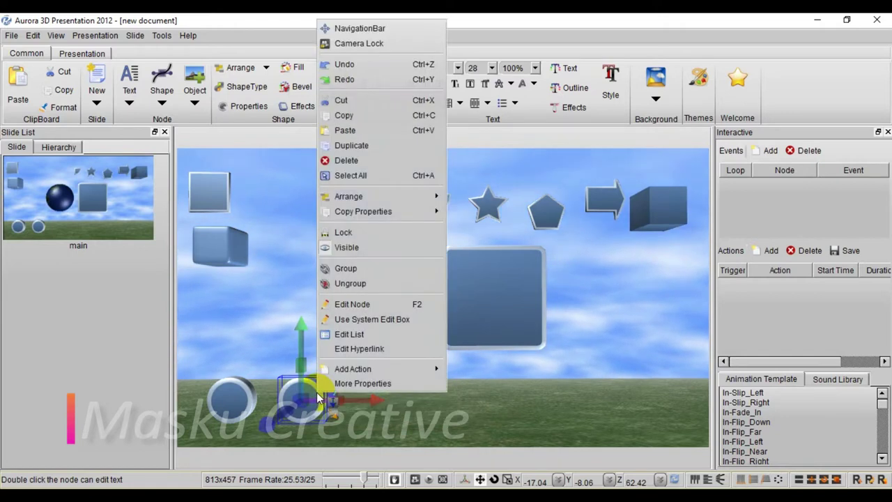
pyautogui.click(369, 175)
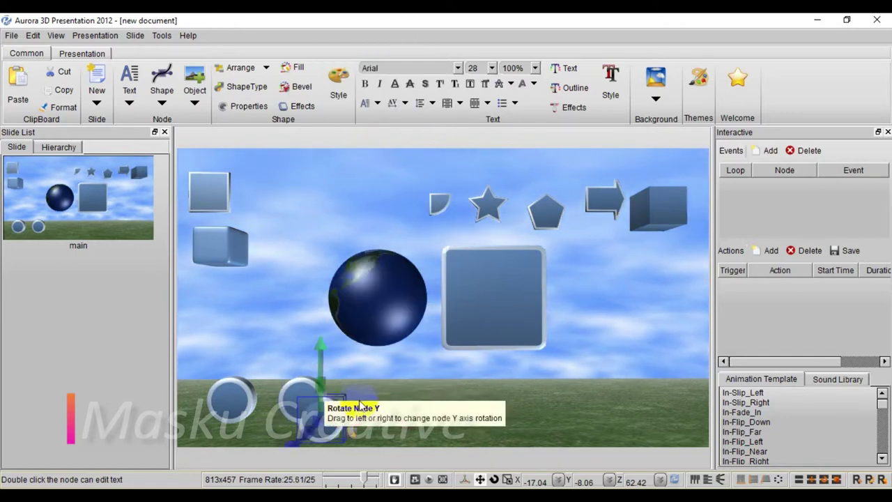
pyautogui.moveTo(339, 395); pyautogui.dragTo(303, 318)
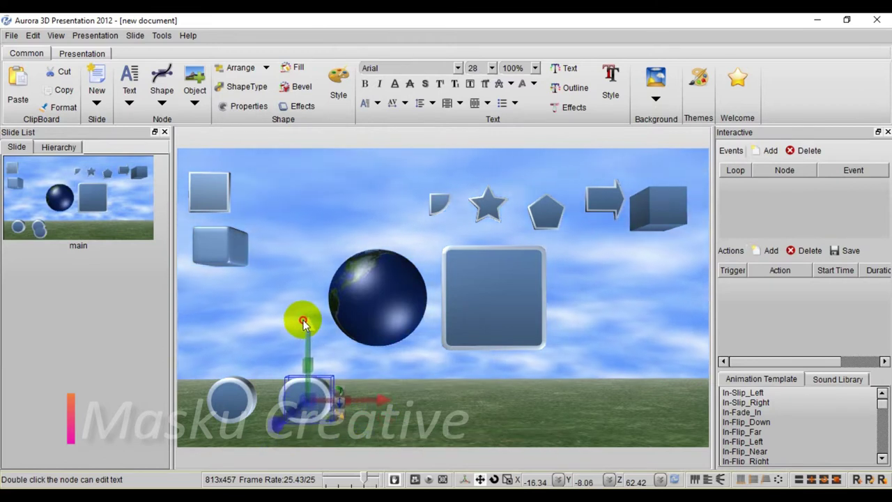
pyautogui.moveTo(382, 407); pyautogui.dragTo(473, 405)
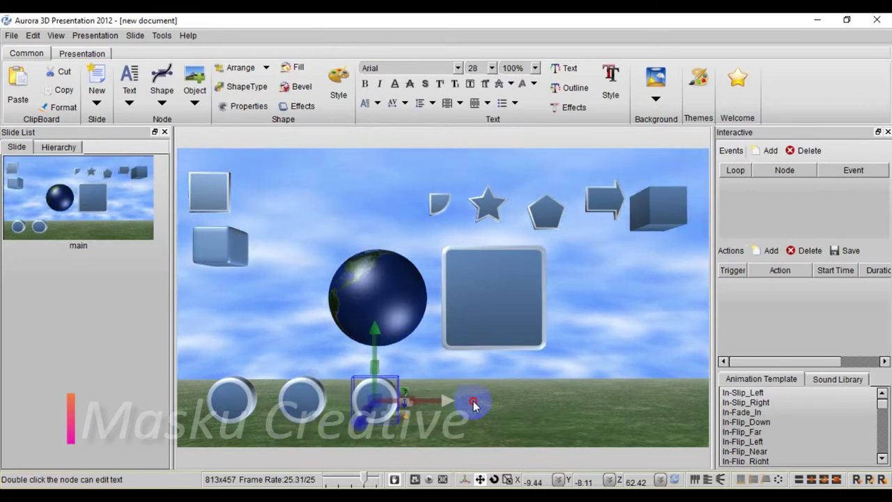
# Delete the seven small shapes from the sky, keeping the globe, the large rounded square and the three circles
pyautogui.click(547, 403)
pyautogui.click(538, 221)
pyautogui.moveTo(535, 219); pyautogui.dragTo(486, 400)
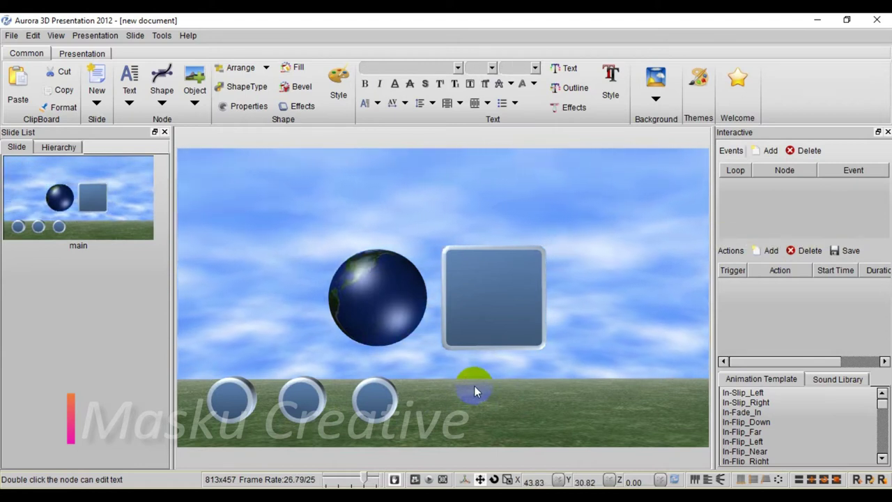
# Draw a flat rectangle on the grass beside the three circles, at about X 5.37, Y -25.11
pyautogui.click(162, 103)
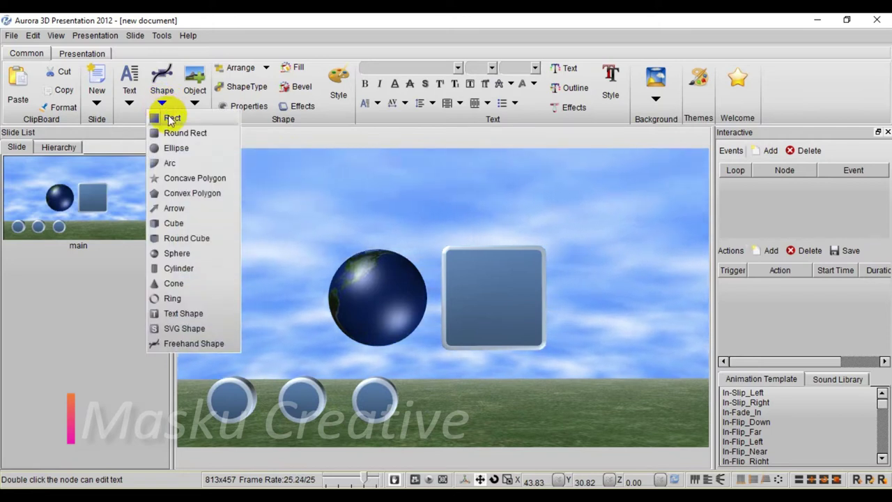
pyautogui.click(171, 118)
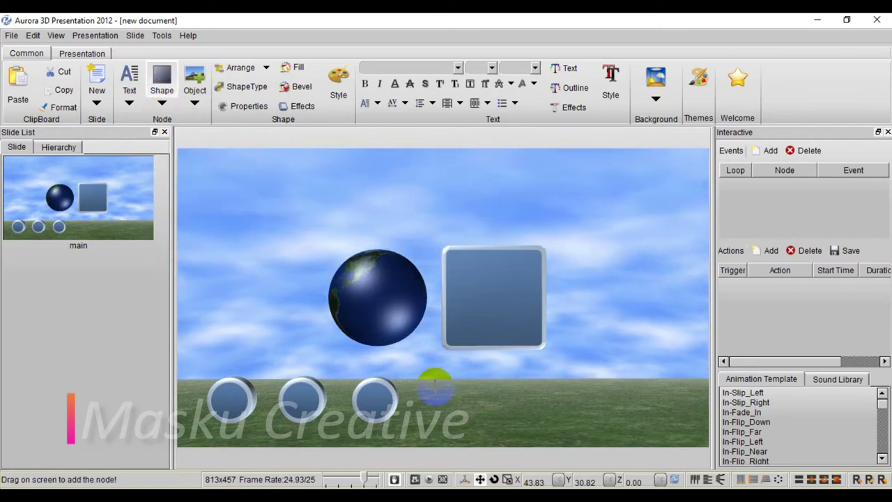
pyautogui.moveTo(430, 386); pyautogui.dragTo(522, 398)
pyautogui.click(534, 414)
pyautogui.moveTo(468, 328); pyautogui.dragTo(468, 322)
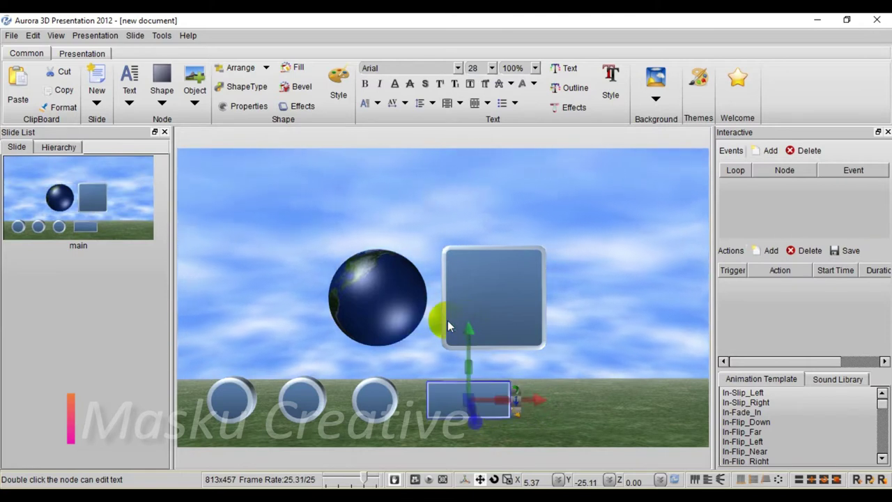
# Duplicate the rectangle twice along the row, placing the copies at about X 32.02, Y -25.26 and X 52.82, Y -25.56
pyautogui.rightClick(447, 390)
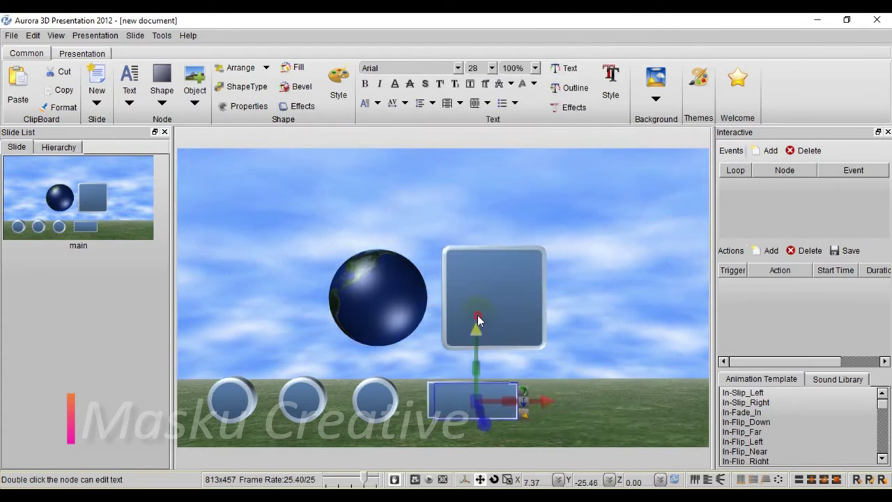
pyautogui.keyDown('ctrl'); pyautogui.moveTo(549, 401); pyautogui.dragTo(876, 398); pyautogui.keyUp('ctrl')
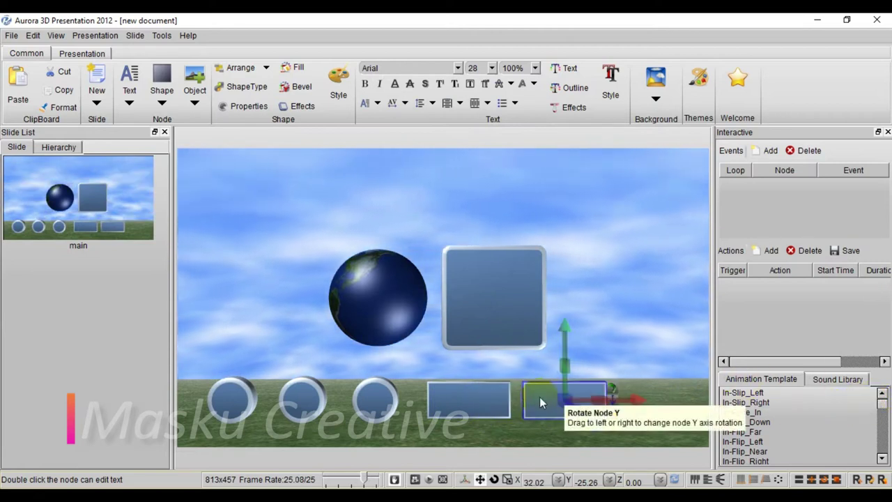
pyautogui.rightClick(539, 401)
pyautogui.click(589, 150)
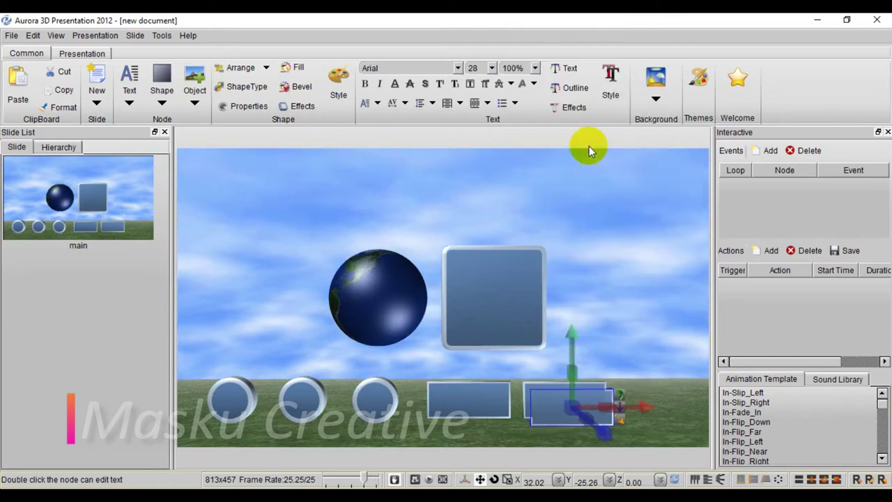
pyautogui.moveTo(570, 328); pyautogui.dragTo(572, 309)
pyautogui.moveTo(638, 400); pyautogui.dragTo(843, 400)
# Shrink the three rectangles on the grass, making the third about 18.44 wide by 8.40 high
pyautogui.click(460, 403)
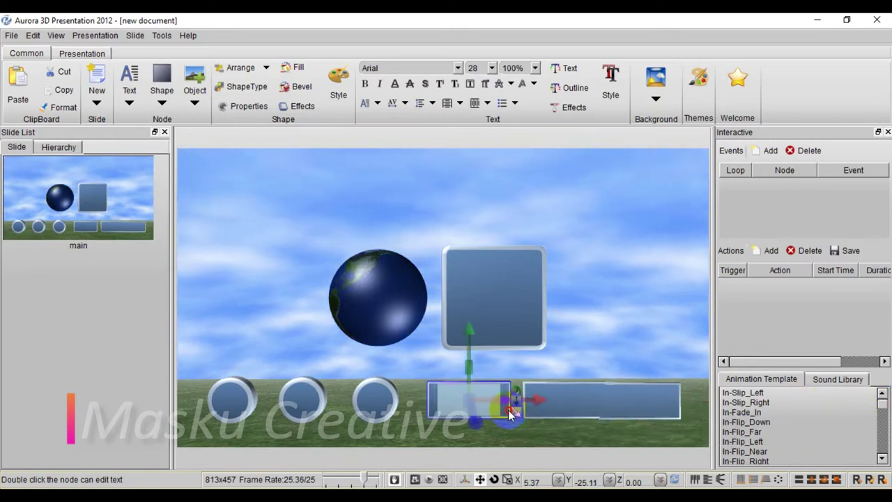
pyautogui.click(510, 412)
pyautogui.click(607, 416)
pyautogui.click(605, 410)
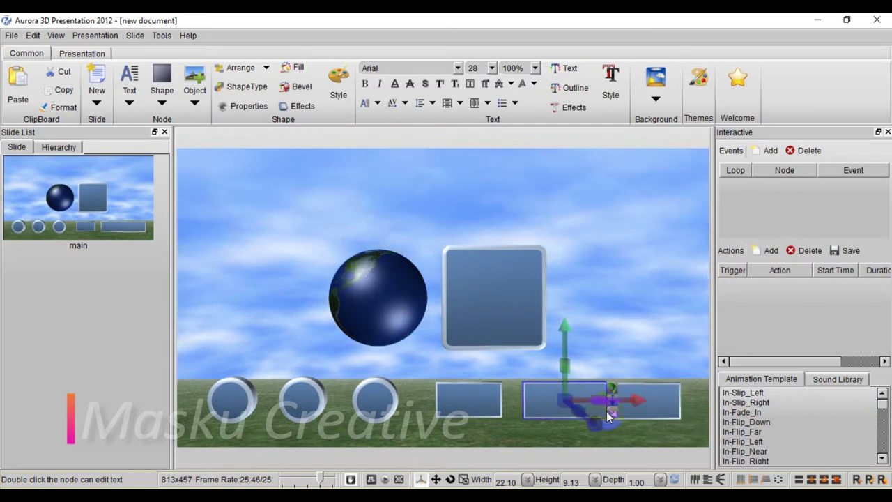
pyautogui.moveTo(601, 409)
pyautogui.mouseDown()
pyautogui.moveTo(610, 401)
pyautogui.moveTo(589, 402)
pyautogui.mouseUp()
pyautogui.click(646, 410)
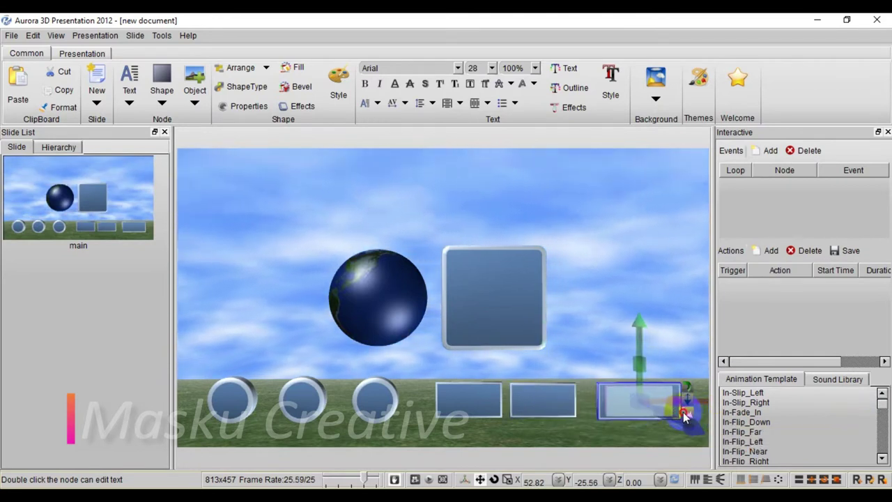
pyautogui.click(686, 413)
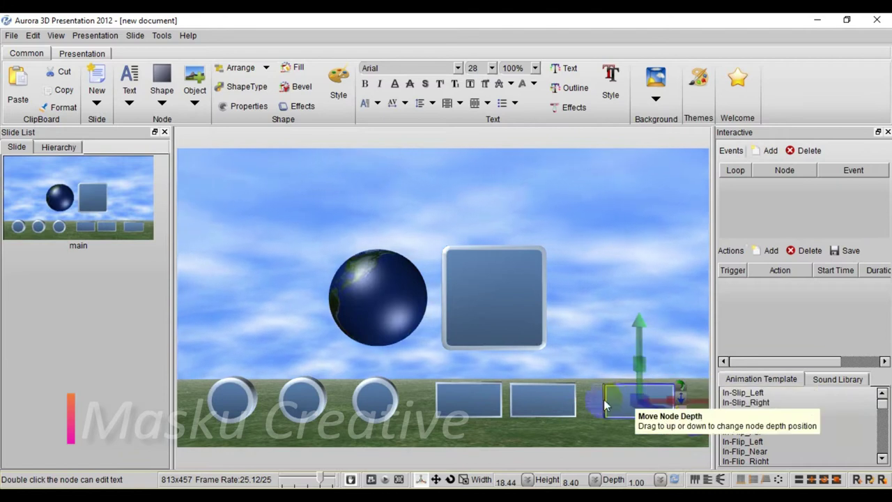
pyautogui.moveTo(604, 406); pyautogui.dragTo(623, 412)
# Rotate the third rectangle to about -12 on the X axis and the globe to about 13 on the Y axis
pyautogui.click(678, 391)
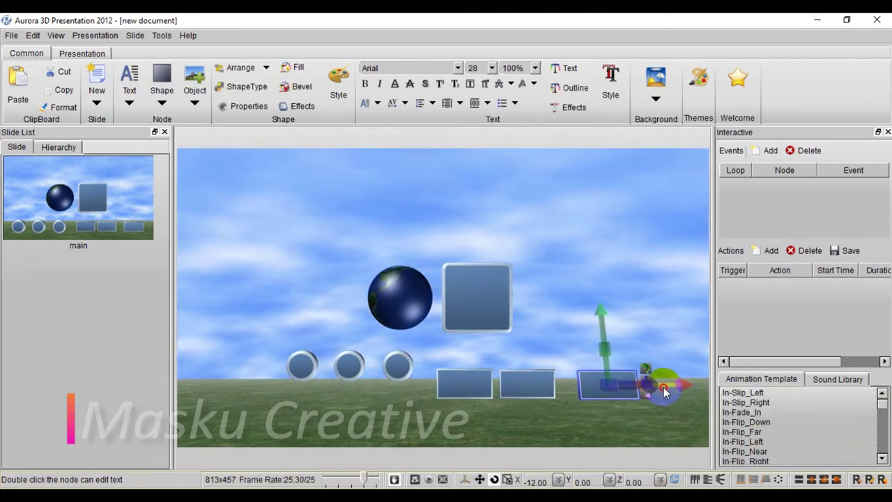
pyautogui.moveTo(666, 388)
pyautogui.mouseDown()
pyautogui.moveTo(674, 390)
pyautogui.moveTo(550, 380)
pyautogui.moveTo(628, 402)
pyautogui.mouseUp()
pyautogui.click(421, 326)
pyautogui.moveTo(474, 301); pyautogui.dragTo(338, 301)
pyautogui.moveTo(390, 279); pyautogui.dragTo(448, 279)
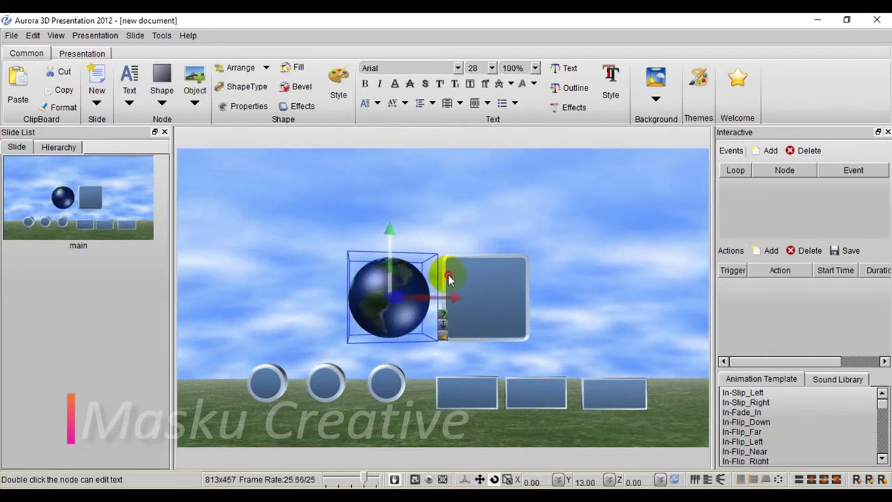
# Move the globe to about X -13.43, Y 2.57, Z 63.31, and shift the large rounded square toward it along the X axis
pyautogui.click(415, 479)
pyautogui.moveTo(366, 255)
pyautogui.mouseDown()
pyautogui.moveTo(374, 255)
pyautogui.moveTo(367, 253)
pyautogui.mouseUp()
pyautogui.moveTo(428, 282); pyautogui.dragTo(374, 279)
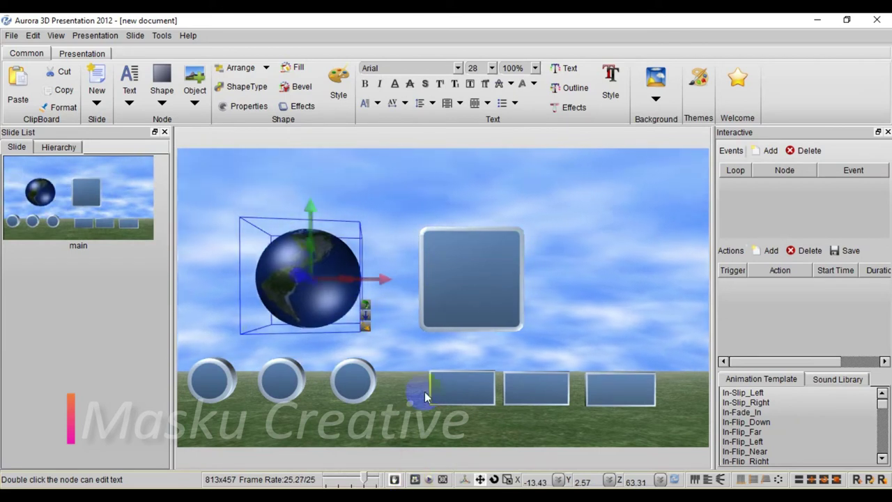
pyautogui.click(472, 301)
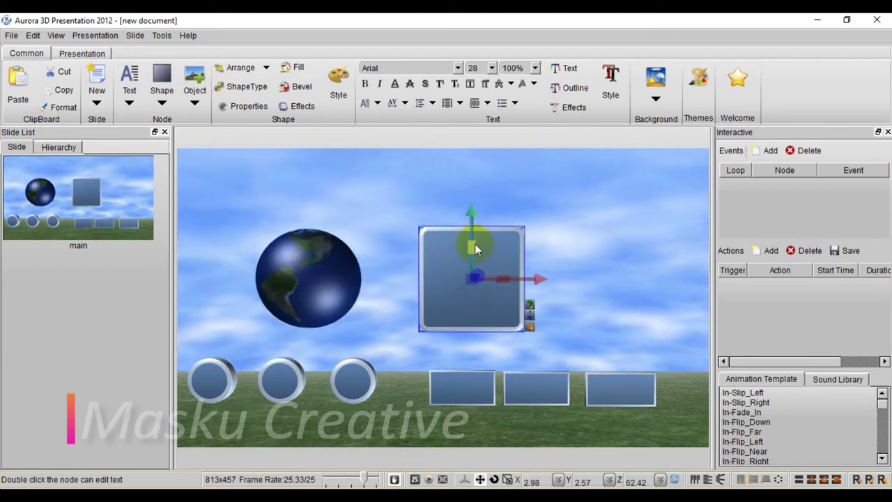
pyautogui.moveTo(542, 280); pyautogui.dragTo(498, 280)
# Select the three circles and three rectangles together and shift the row down and sideways, bringing the first circle to about X -22.89, Y -10.01
pyautogui.click(217, 387)
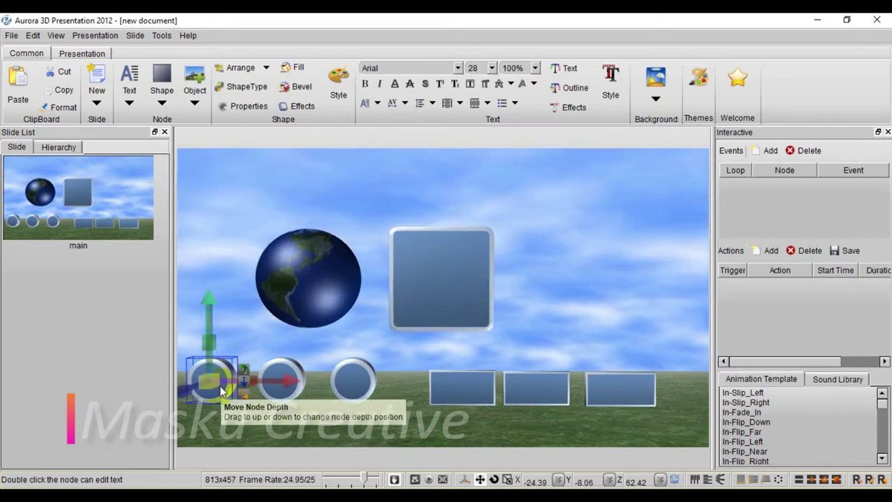
pyautogui.keyDown('ctrl'); pyautogui.click(281, 382); pyautogui.keyUp('ctrl')
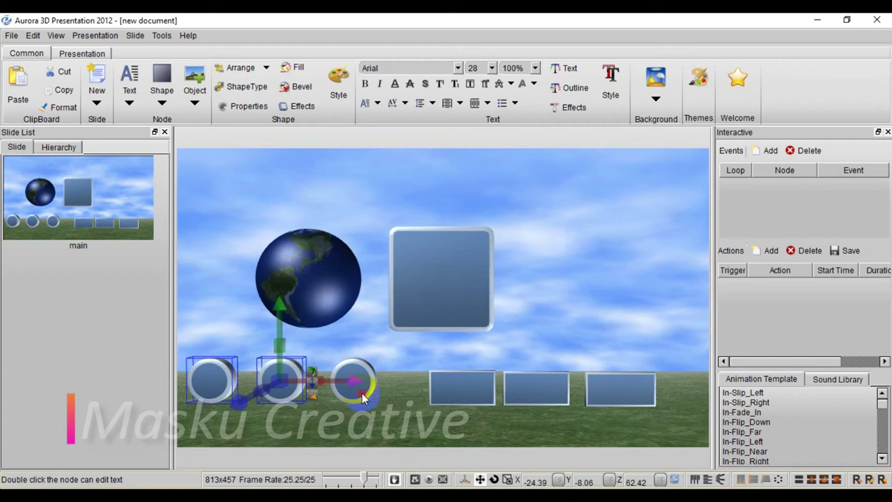
pyautogui.keyDown('ctrl'); pyautogui.click(362, 398); pyautogui.keyUp('ctrl')
pyautogui.keyDown('ctrl'); pyautogui.click(457, 394); pyautogui.keyUp('ctrl')
pyautogui.keyDown('ctrl'); pyautogui.click(533, 396); pyautogui.keyUp('ctrl')
pyautogui.keyDown('ctrl'); pyautogui.click(633, 399); pyautogui.keyUp('ctrl')
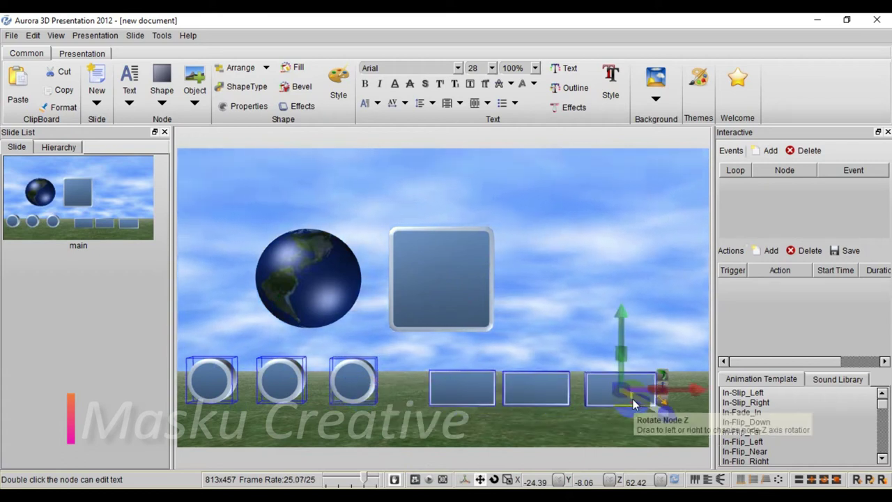
pyautogui.moveTo(624, 310); pyautogui.dragTo(627, 319)
pyautogui.moveTo(702, 393); pyautogui.dragTo(716, 393)
pyautogui.moveTo(627, 320)
pyautogui.mouseDown()
pyautogui.moveTo(633, 334)
pyautogui.moveTo(634, 325)
pyautogui.mouseUp()
pyautogui.click(536, 338)
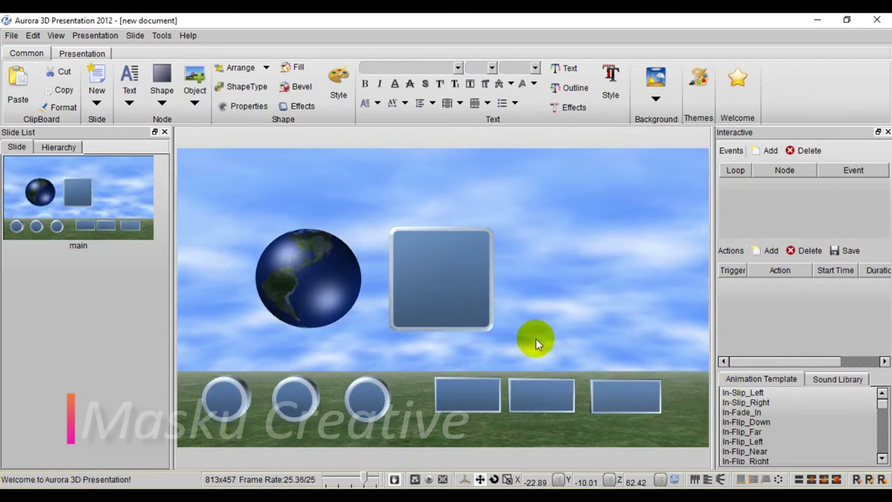
# Select the three rectangles and lower them along the Y axis, with the first at about Y -28.81
pyautogui.click(461, 394)
pyautogui.keyDown('ctrl'); pyautogui.click(561, 402); pyautogui.keyUp('ctrl')
pyautogui.keyDown('ctrl'); pyautogui.click(616, 405); pyautogui.keyUp('ctrl')
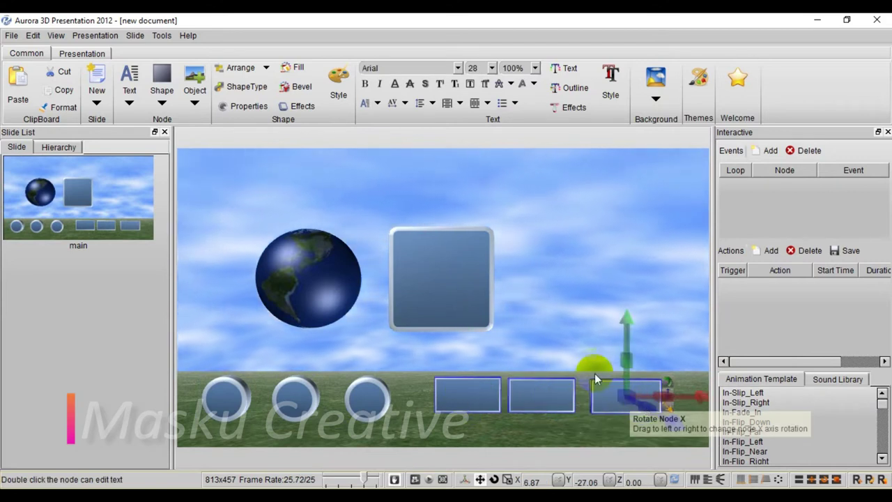
pyautogui.moveTo(623, 325); pyautogui.dragTo(628, 342)
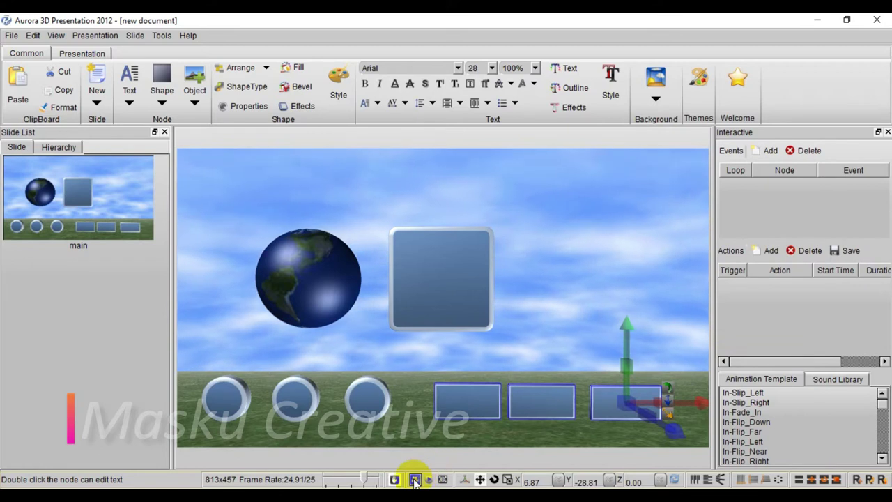
# Select the globe and the large rounded square together and shift them along the X axis, with the globe at about X -15.54
pyautogui.click(438, 284)
pyautogui.click(312, 276)
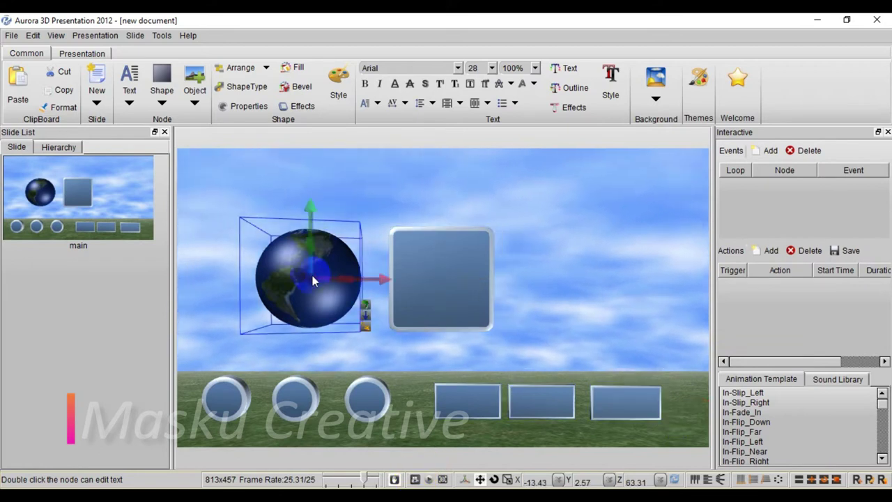
pyautogui.keyDown('ctrl'); pyautogui.click(445, 283); pyautogui.keyUp('ctrl')
pyautogui.moveTo(512, 278); pyautogui.dragTo(483, 279)
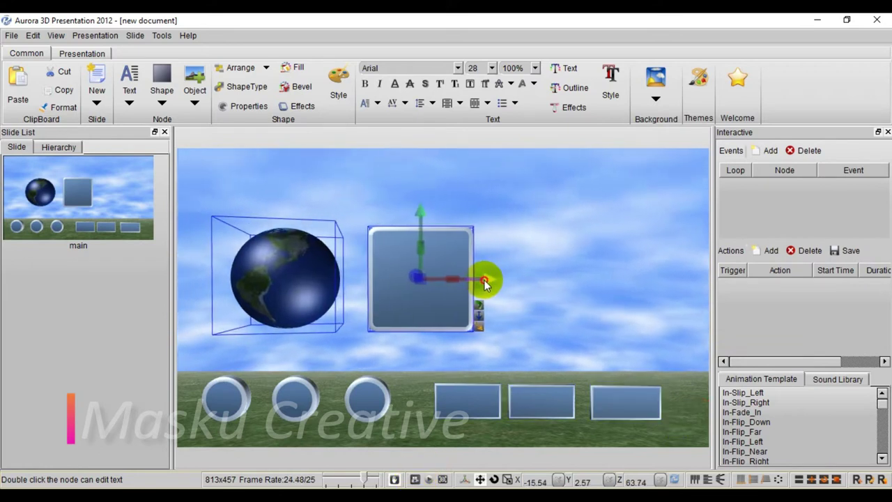
# Draw a cone about 26.38 wide and 26.38 high in the empty sky beside the large rounded square
pyautogui.click(164, 103)
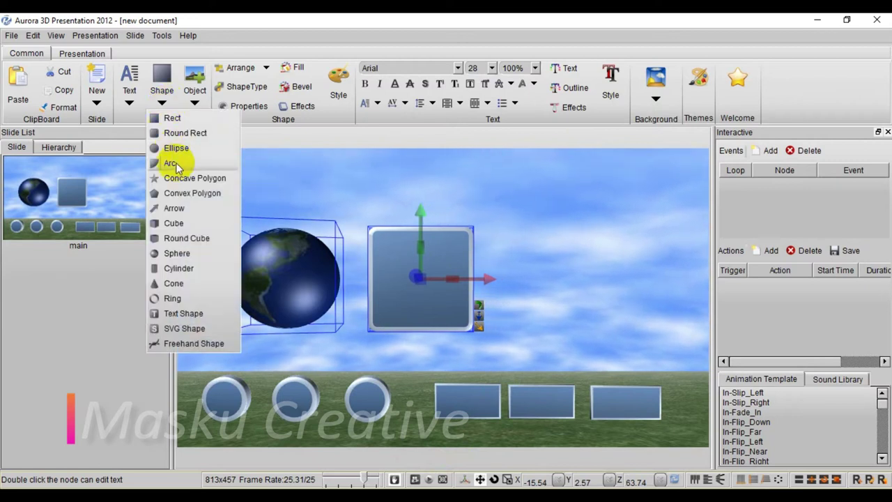
pyautogui.click(173, 283)
pyautogui.moveTo(561, 277); pyautogui.dragTo(648, 311)
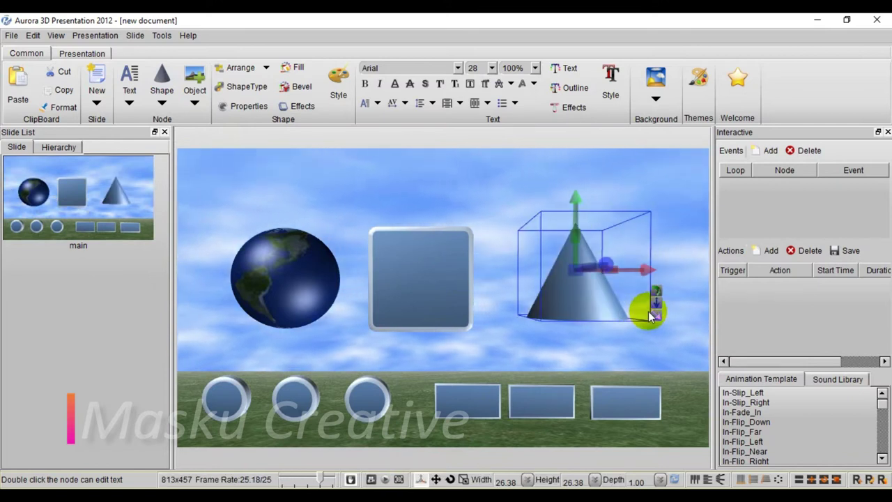
# Apply Same Position to bring the cone onto the large rounded square, and shrink the cone to fit inside the square
pyautogui.click(449, 281)
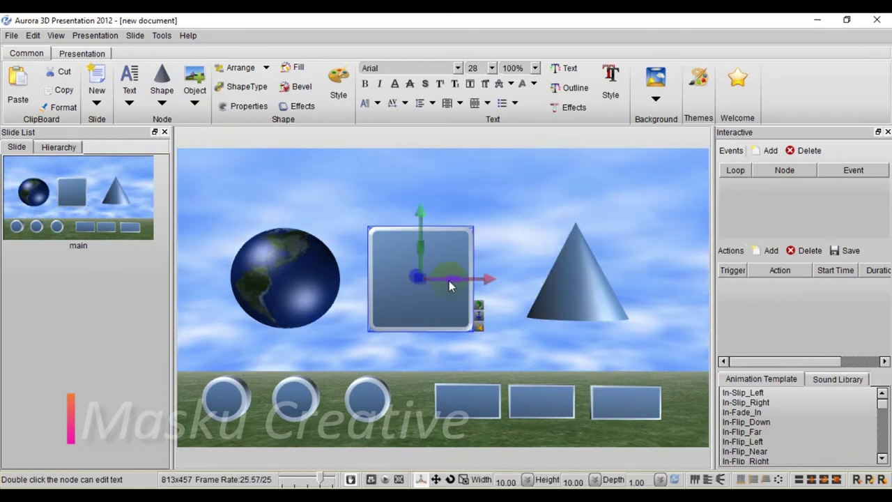
pyautogui.click(583, 277)
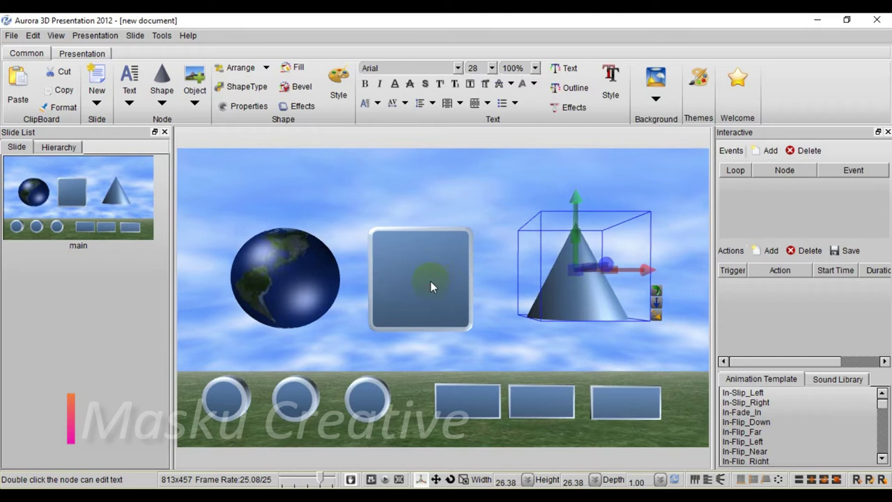
pyautogui.click(815, 423)
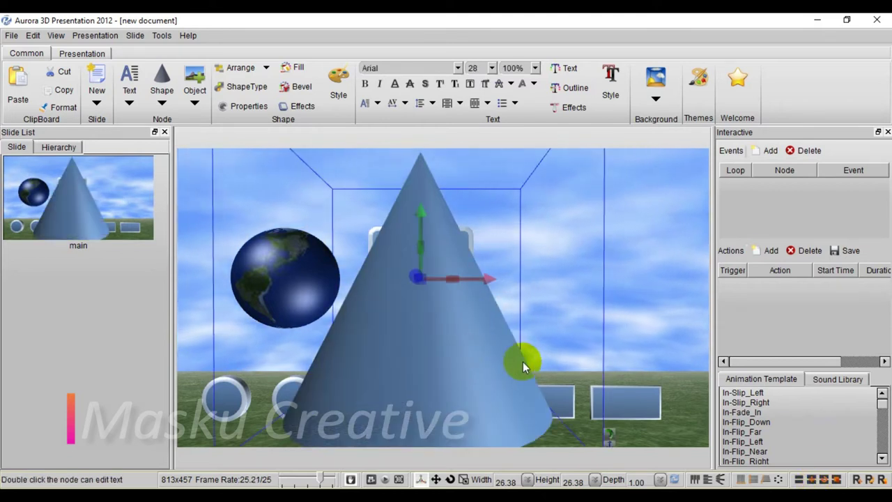
pyautogui.moveTo(534, 380); pyautogui.dragTo(486, 336)
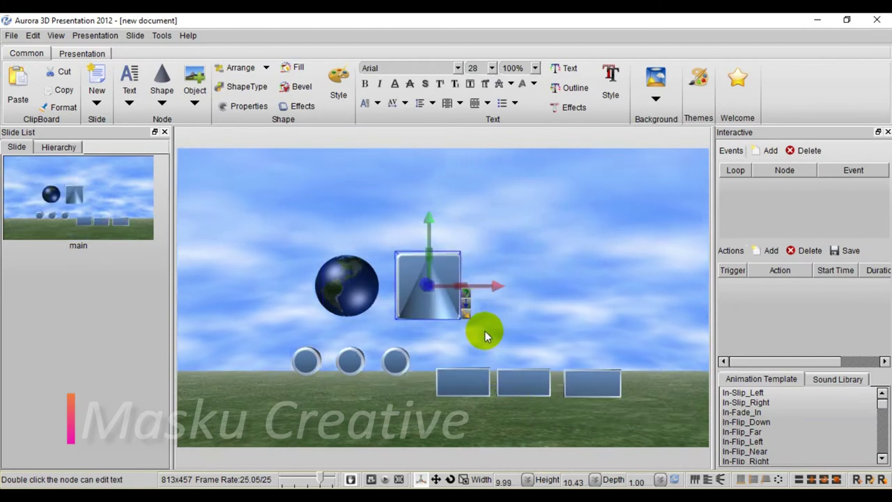
# Shift the cone along the X axis to about X 13.93, clear of the large rounded square
pyautogui.scroll(3, 484, 330)
pyautogui.moveTo(490, 278); pyautogui.dragTo(702, 288)
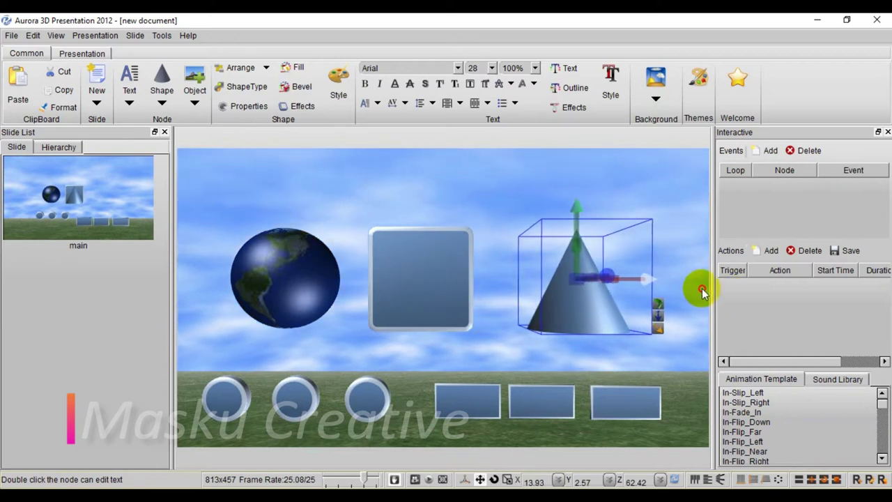
pyautogui.click(503, 204)
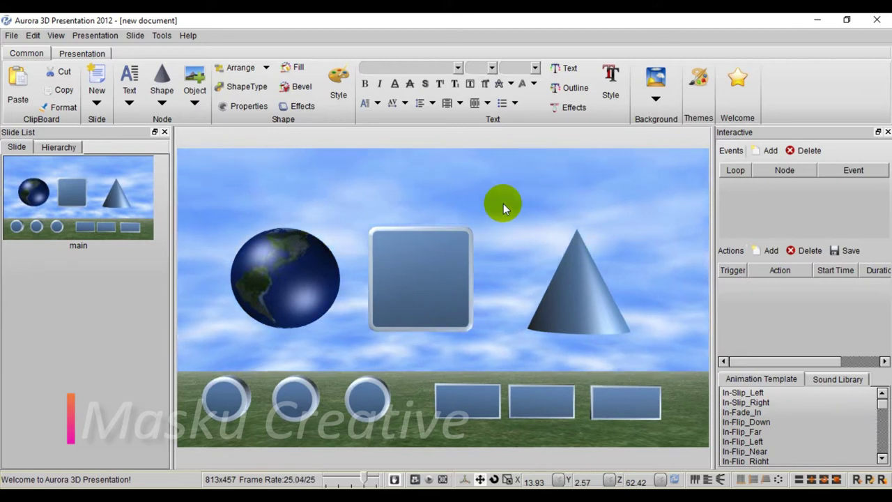
# Fill the first circle with red and give its bevel a yellow colour with a streaked texture
pyautogui.click(227, 399)
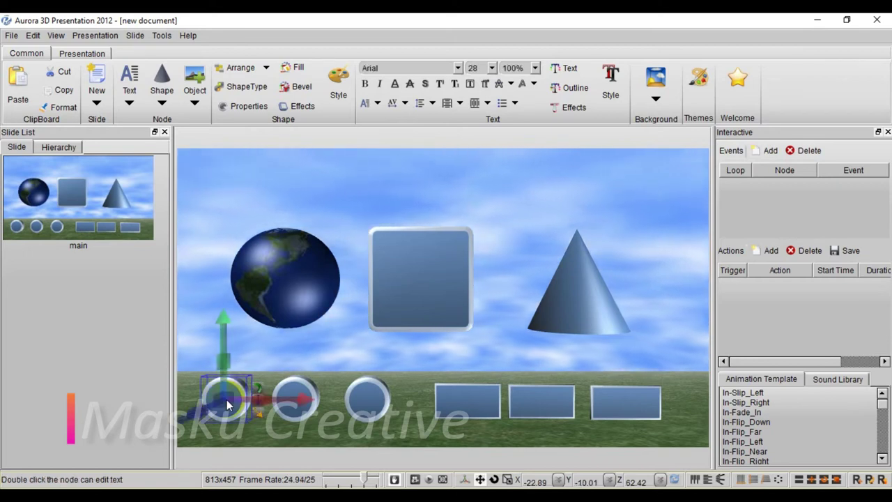
pyautogui.click(300, 69)
pyautogui.click(301, 199)
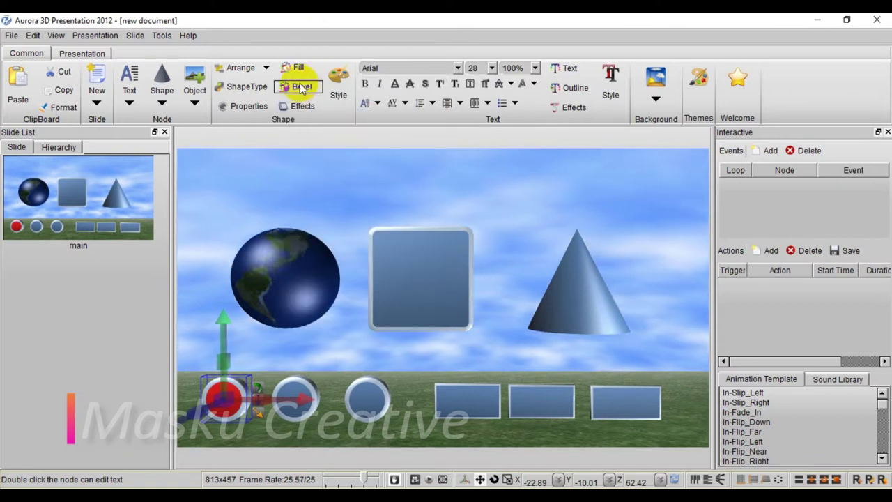
pyautogui.click(301, 88)
pyautogui.click(335, 218)
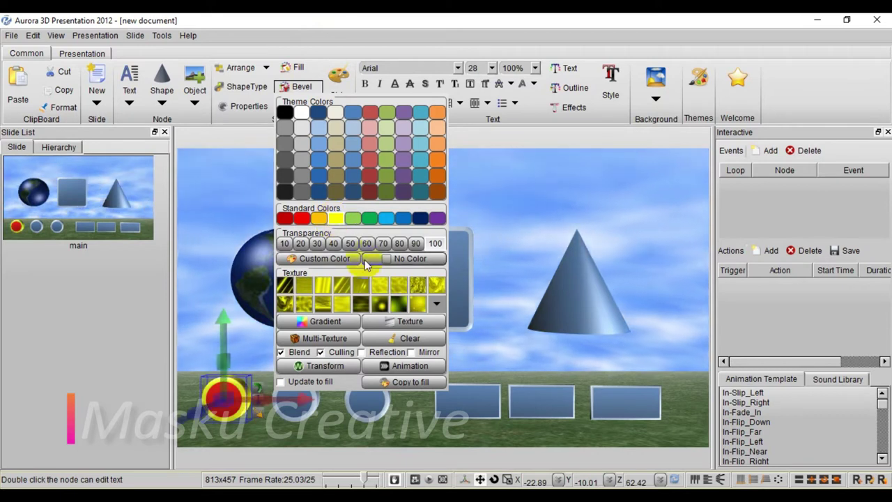
pyautogui.click(418, 286)
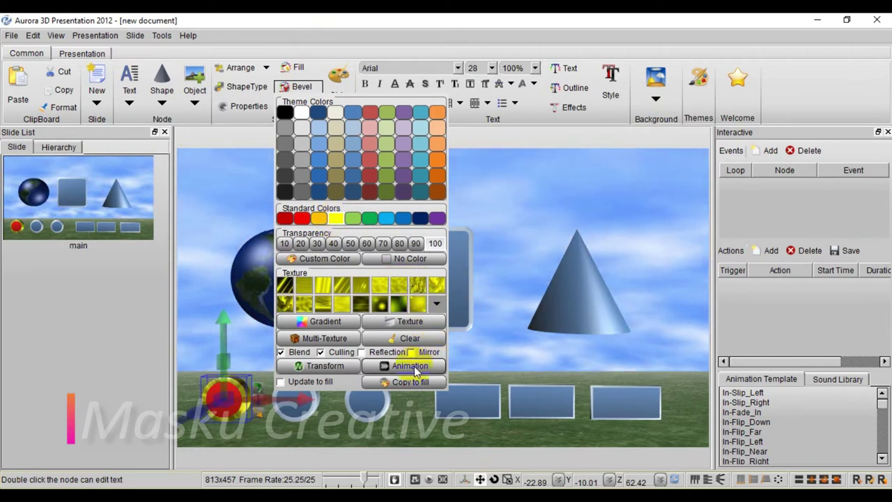
# Apply the Rotate texture animation template to the first circle's bevel
pyautogui.click(411, 367)
pyautogui.click(409, 191)
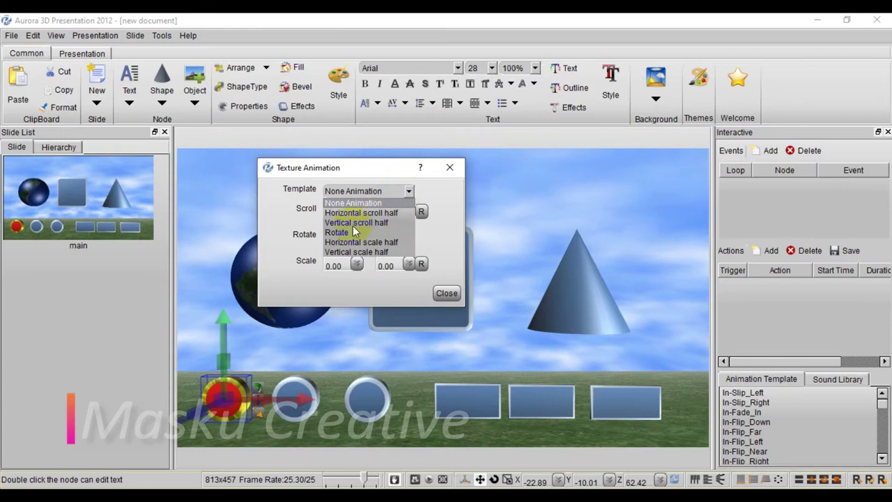
pyautogui.click(337, 232)
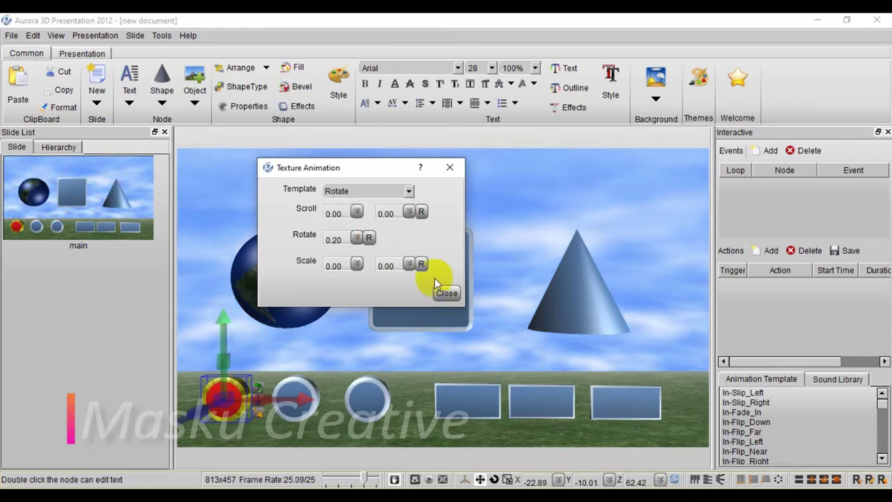
pyautogui.click(449, 168)
# Fill the second circle with the dark blue theme colour
pyautogui.click(293, 394)
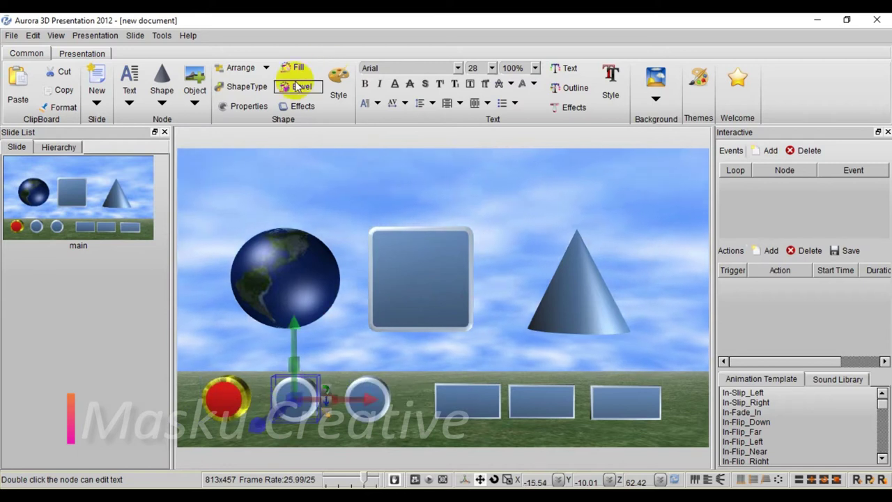
pyautogui.click(297, 67)
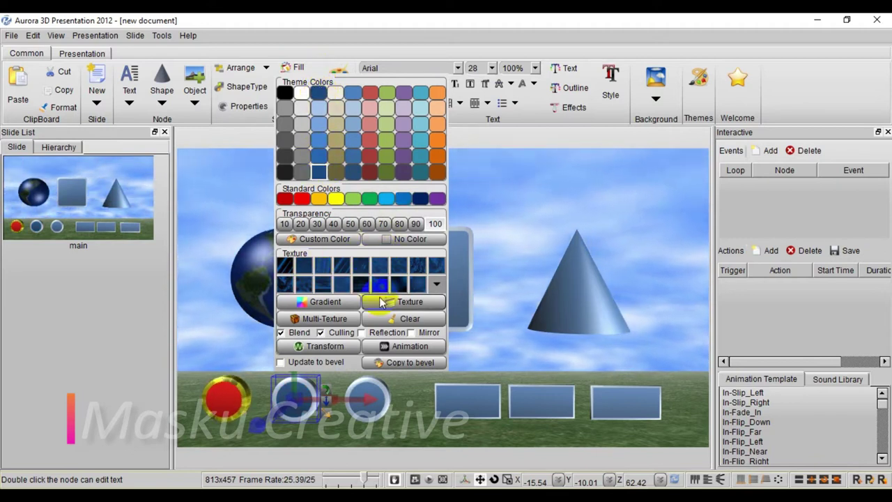
pyautogui.click(319, 93)
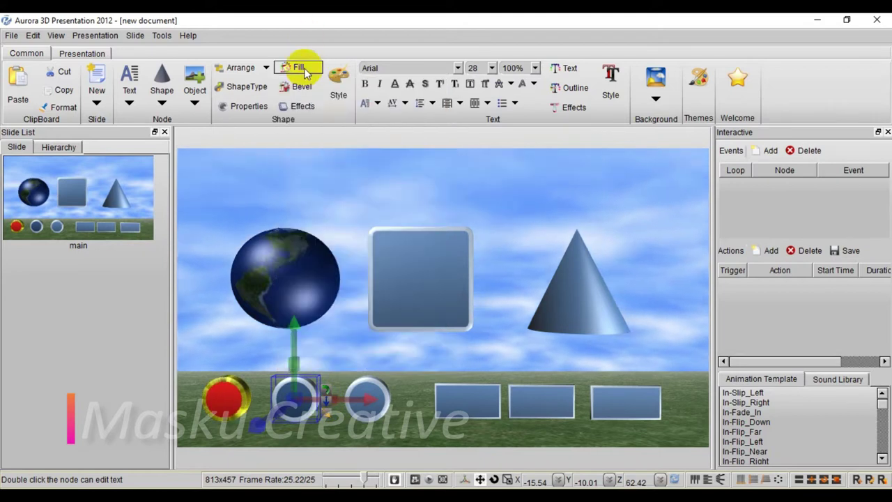
# Give the second circle's bevel a metallic texture and apply the Rotate texture animation template to it
pyautogui.click(307, 88)
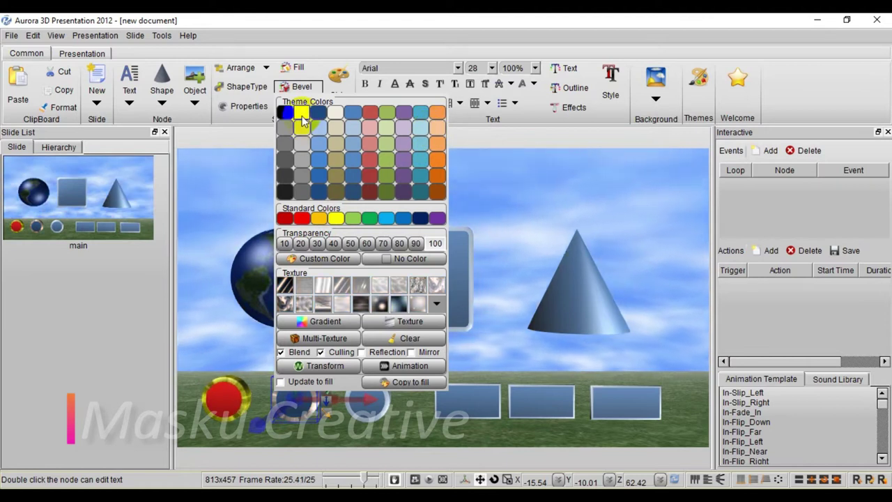
pyautogui.click(414, 366)
pyautogui.click(409, 191)
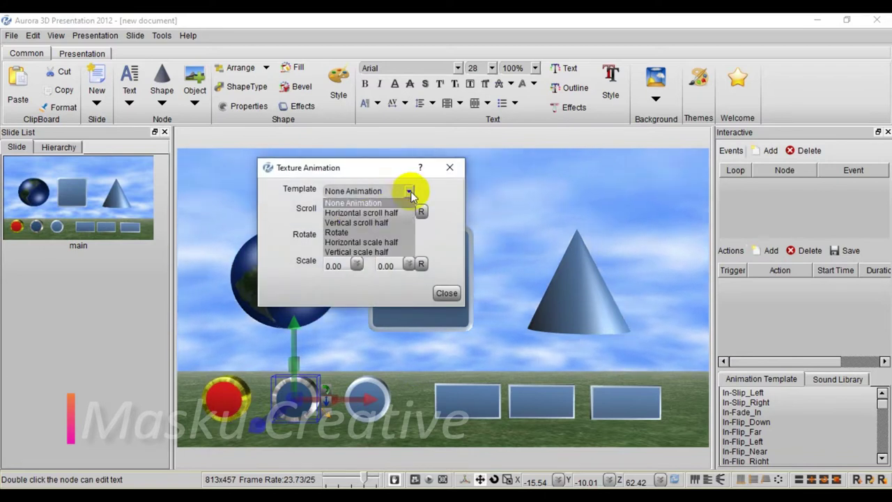
pyautogui.click(342, 232)
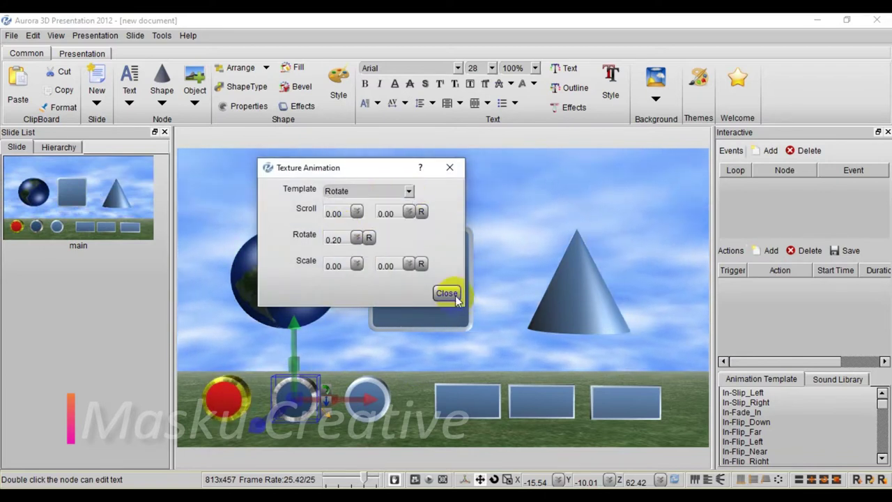
pyautogui.click(449, 294)
# Fill the third circle with the standard green colour
pyautogui.click(374, 390)
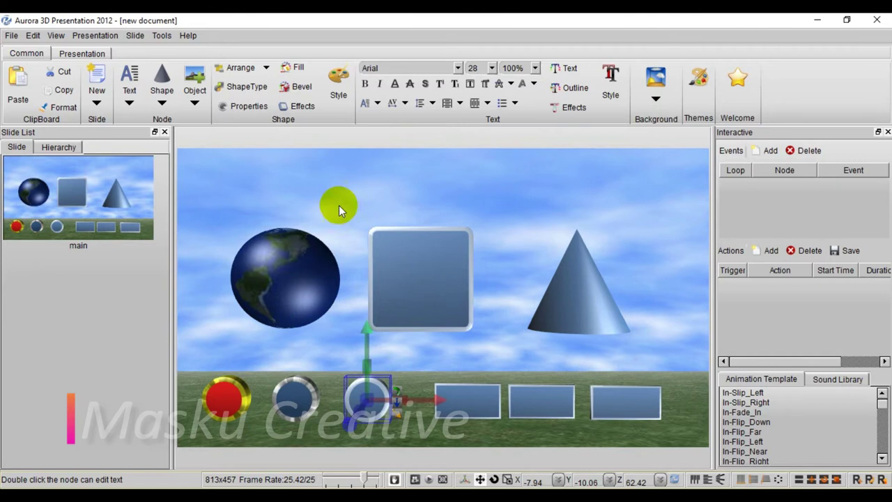
pyautogui.click(300, 68)
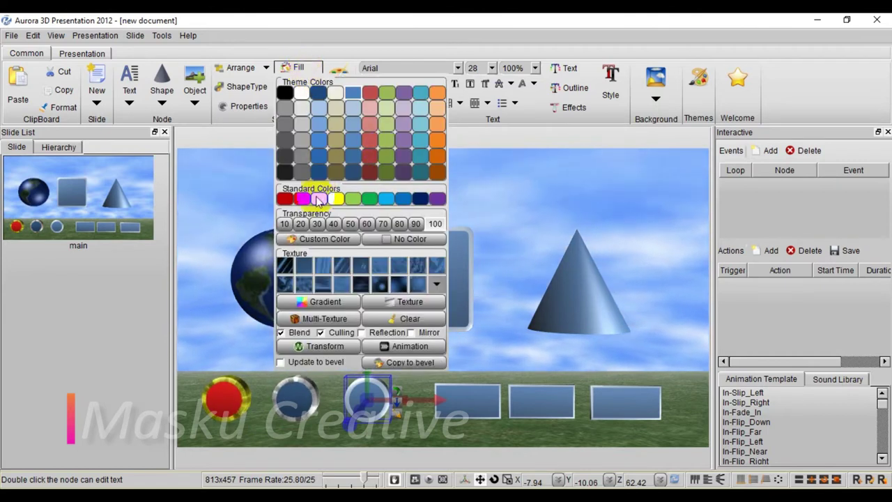
pyautogui.click(354, 200)
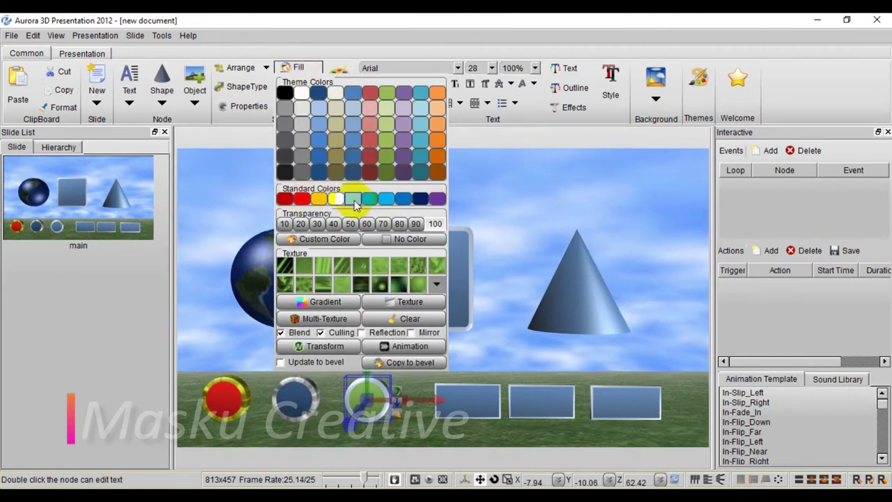
pyautogui.click(365, 200)
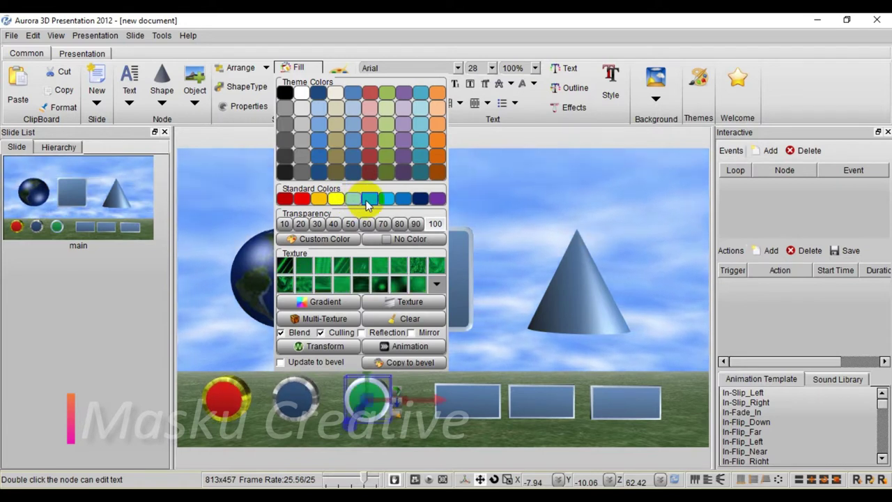
pyautogui.click(307, 44)
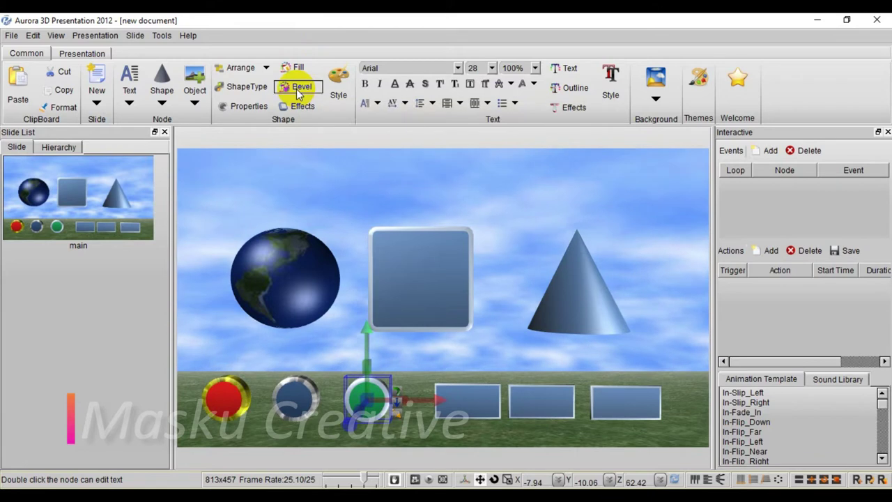
# Give the third circle's bevel a pale green metallic texture and apply the Rotate texture animation template to it
pyautogui.click(300, 89)
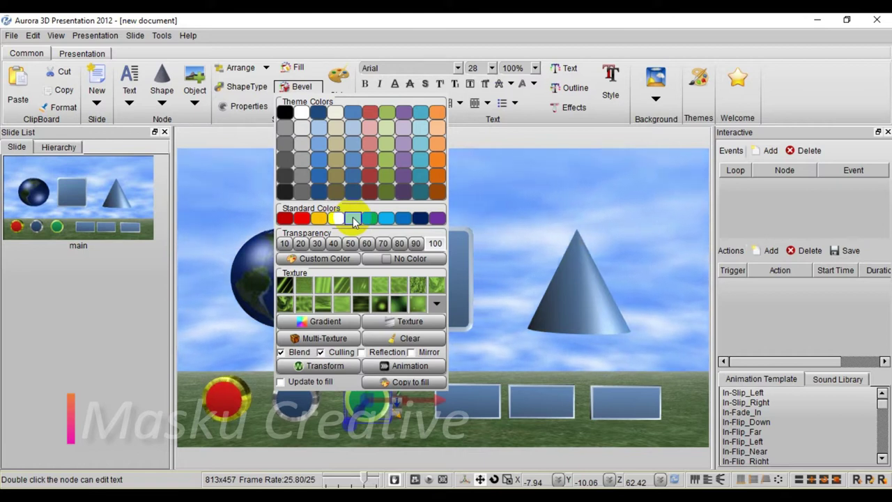
pyautogui.click(370, 112)
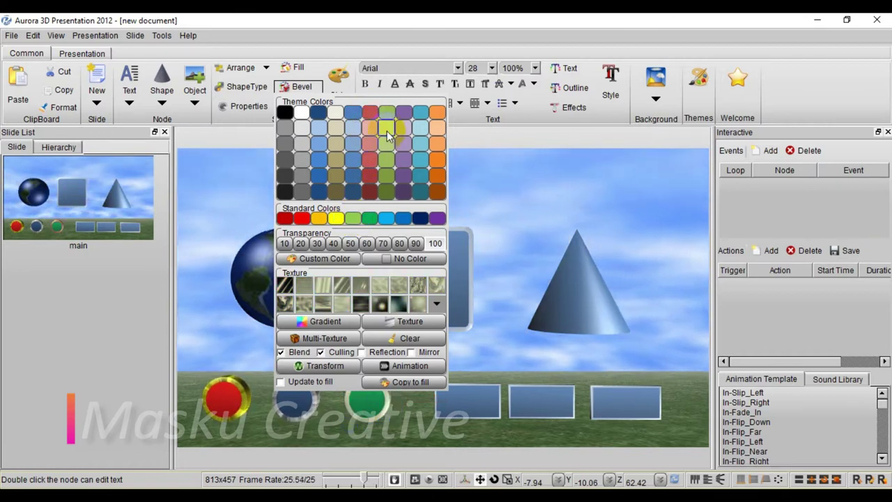
pyautogui.click(411, 365)
pyautogui.click(408, 193)
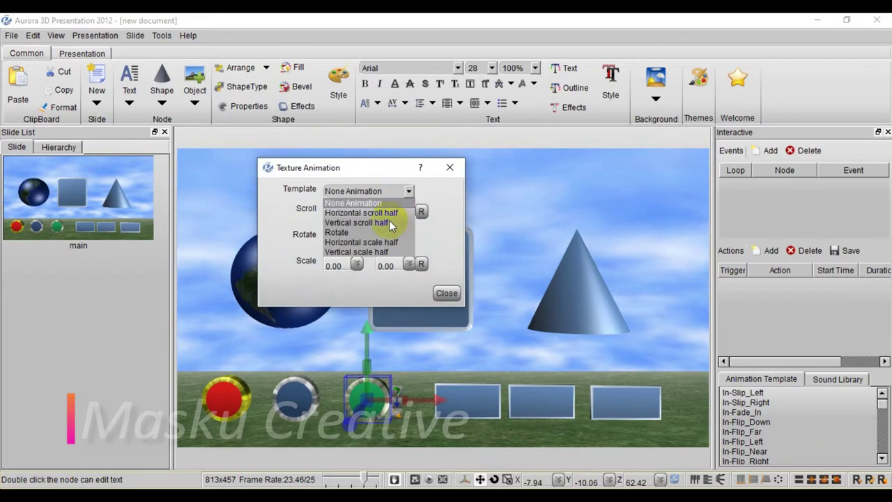
pyautogui.click(361, 231)
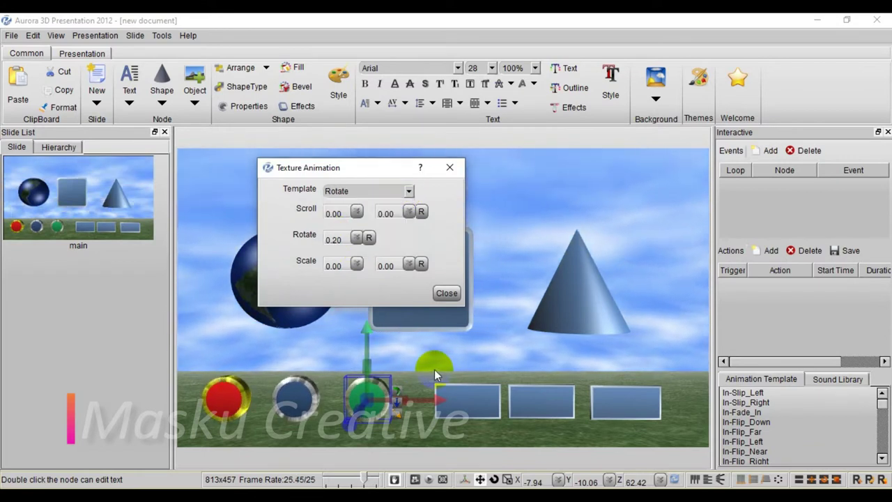
pyautogui.click(445, 293)
# Change the first circle's bevel colour to standard red
pyautogui.click(225, 395)
pyautogui.click(311, 105)
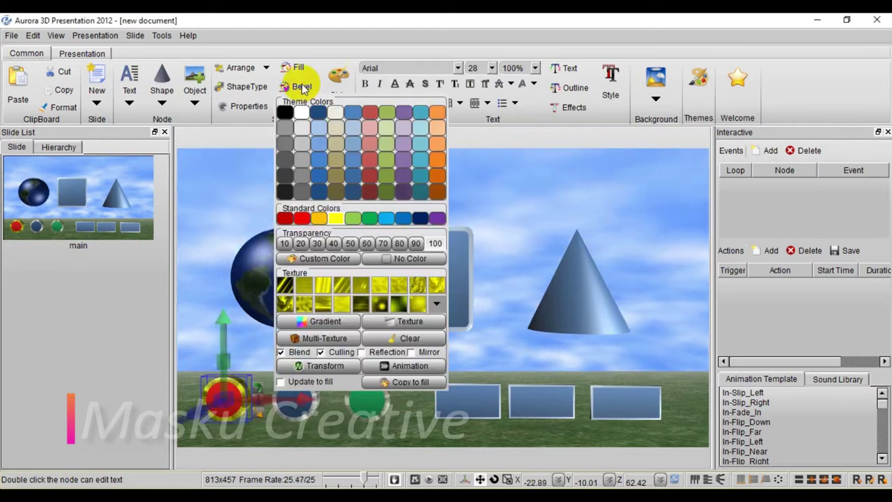
pyautogui.click(285, 218)
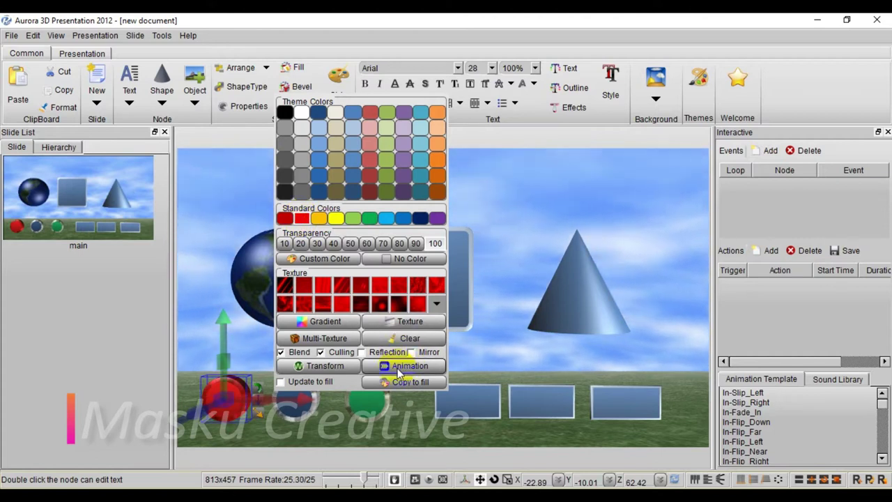
# Examine which bevel colours are set on the second and third circles
pyautogui.click(295, 384)
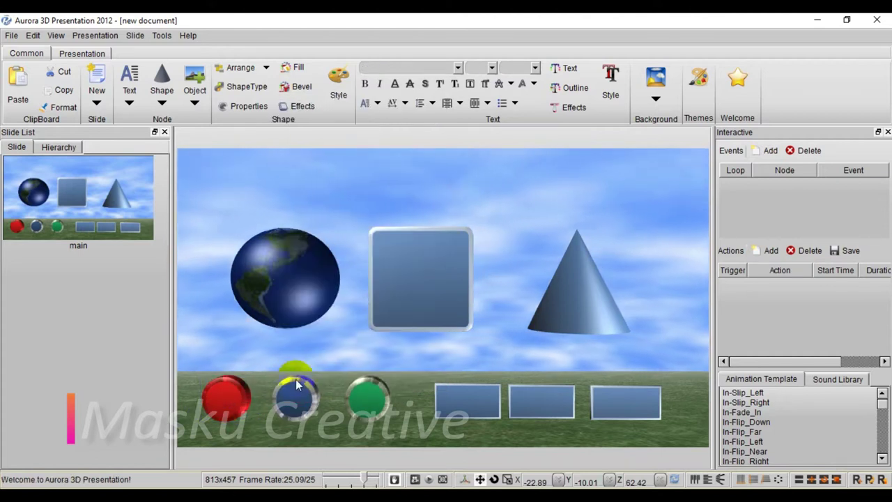
pyautogui.click(299, 86)
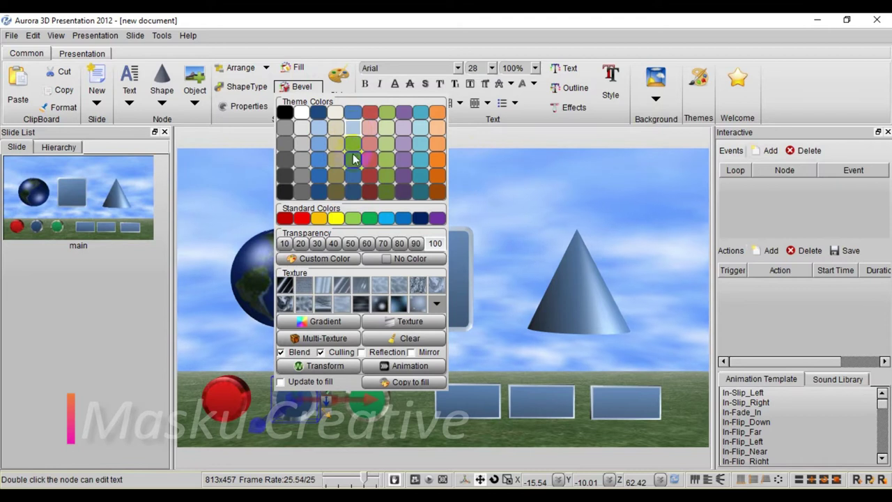
pyautogui.click(520, 186)
pyautogui.click(363, 394)
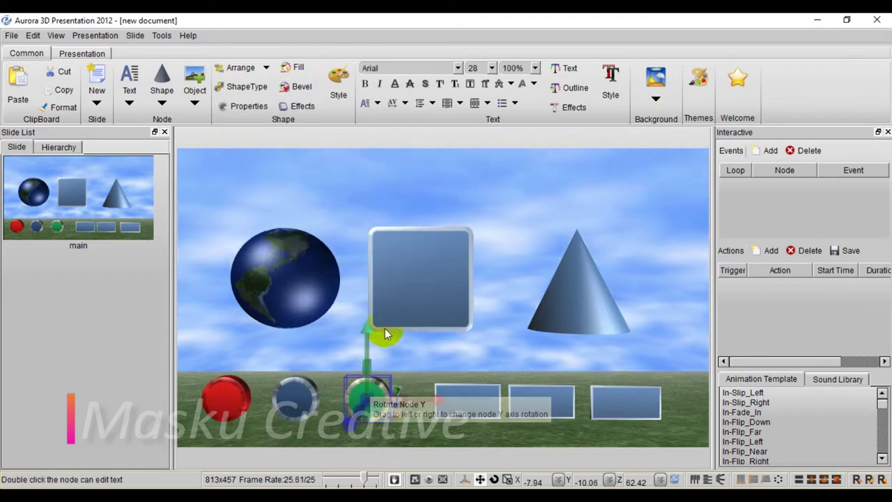
pyautogui.click(299, 86)
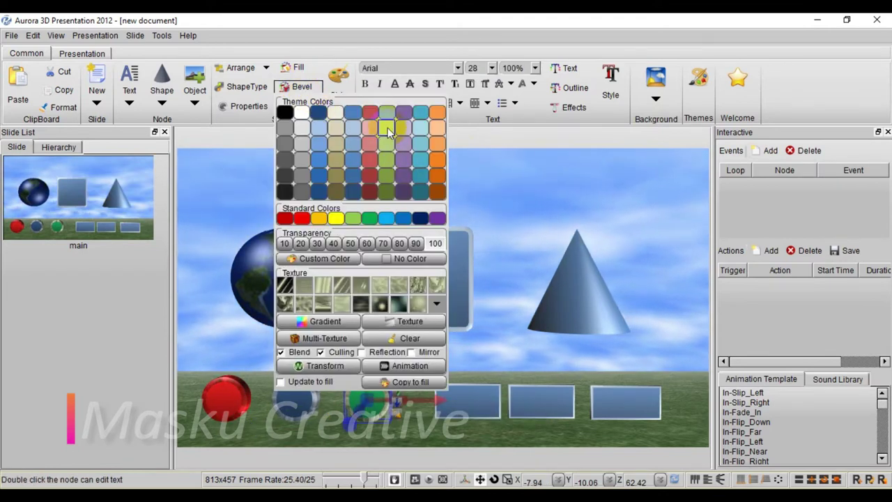
pyautogui.click(499, 165)
# Set the first circle's bevel to the light red theme colour
pyautogui.click(225, 394)
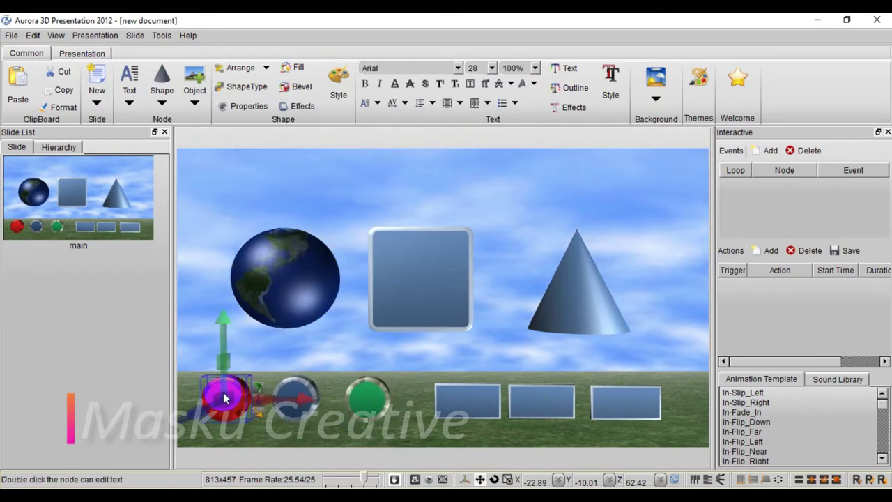
pyautogui.click(304, 86)
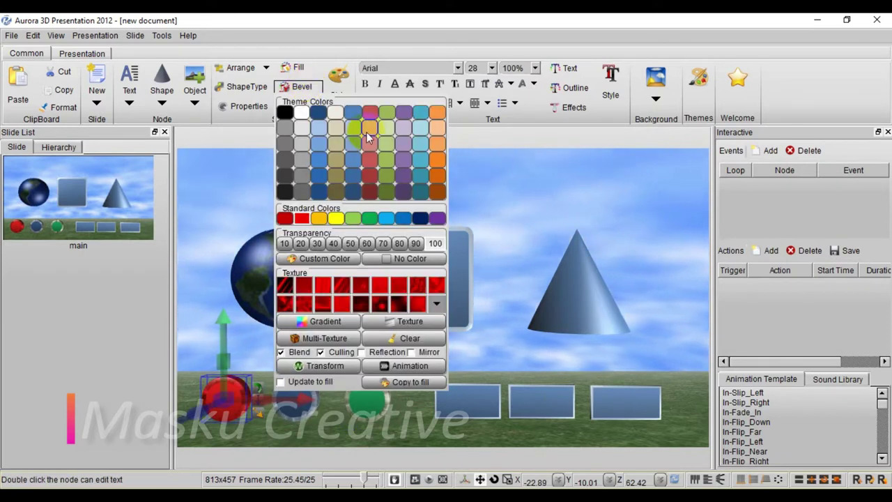
pyautogui.click(481, 155)
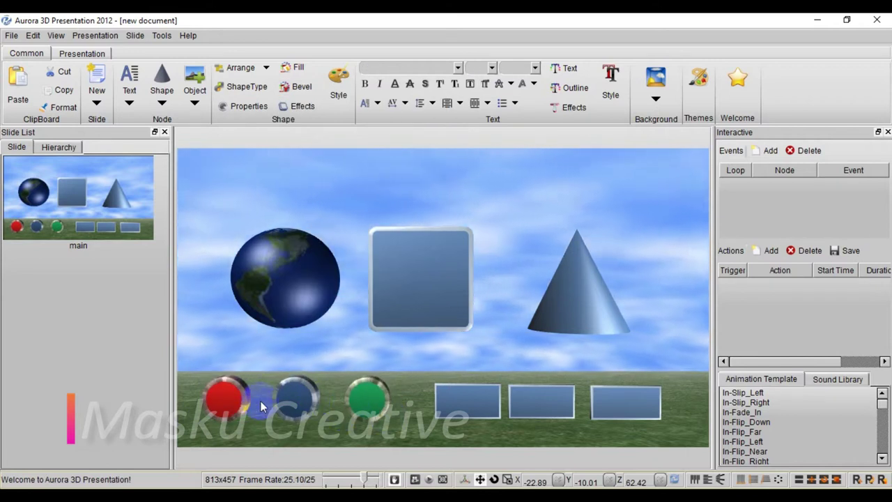
pyautogui.click(233, 400)
pyautogui.click(296, 394)
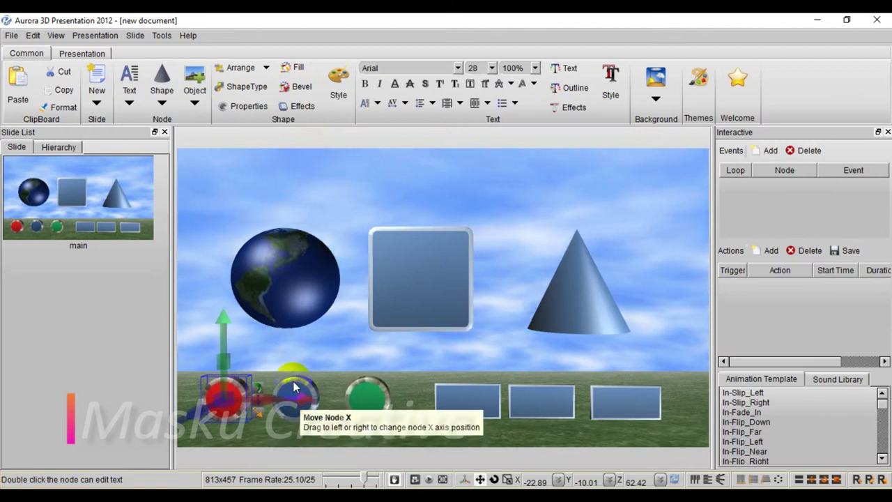
pyautogui.click(362, 382)
pyautogui.click(225, 399)
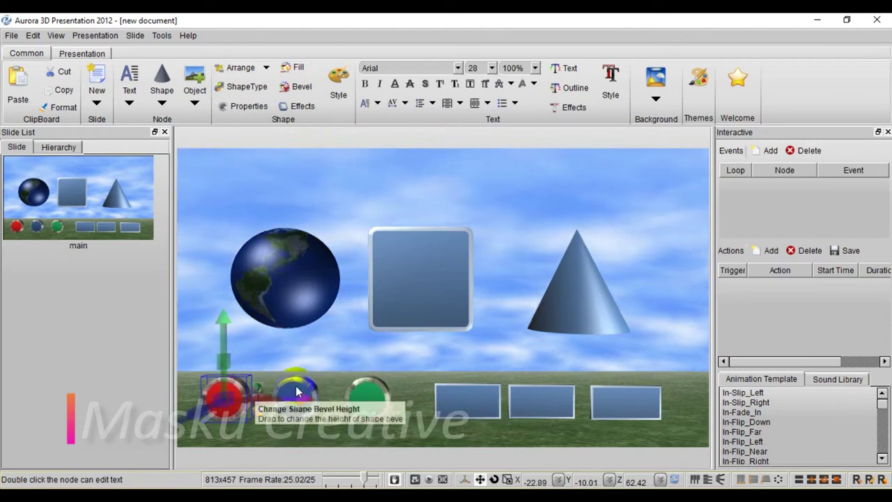
pyautogui.click(296, 394)
pyautogui.click(361, 392)
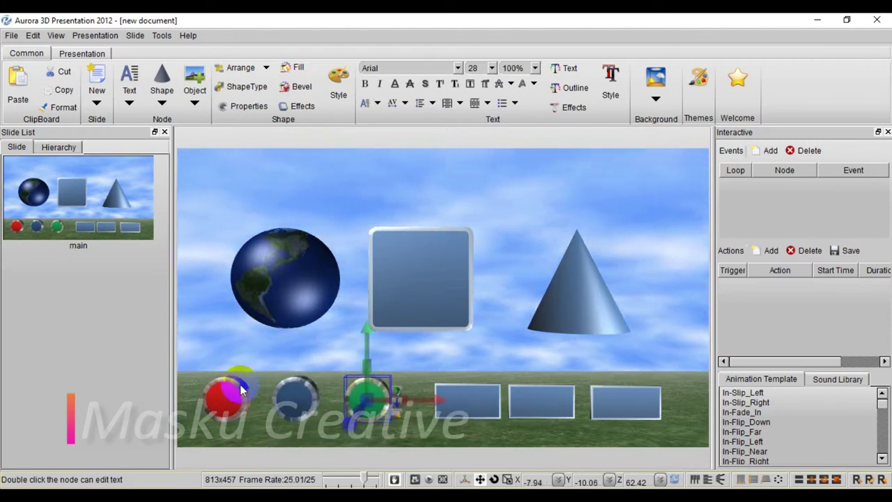
# Rename the red circle's node in the slide hierarchy as Tombol Merah
pyautogui.click(226, 399)
pyautogui.click(361, 392)
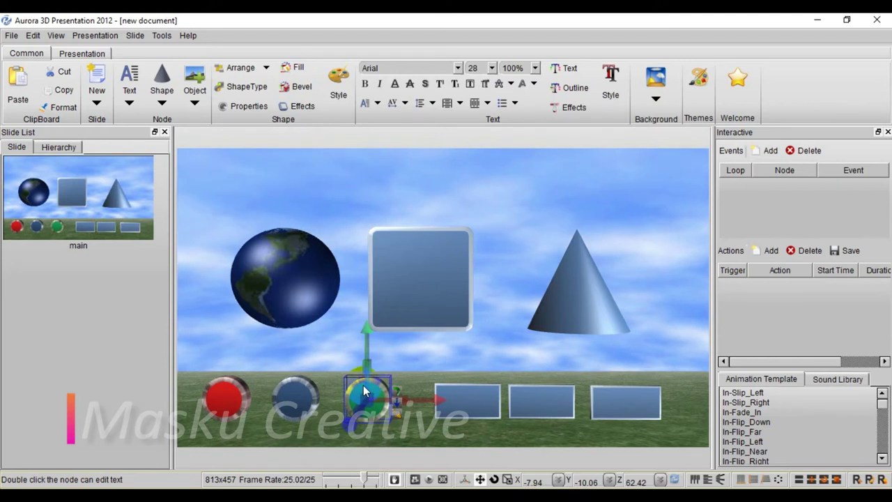
pyautogui.click(58, 147)
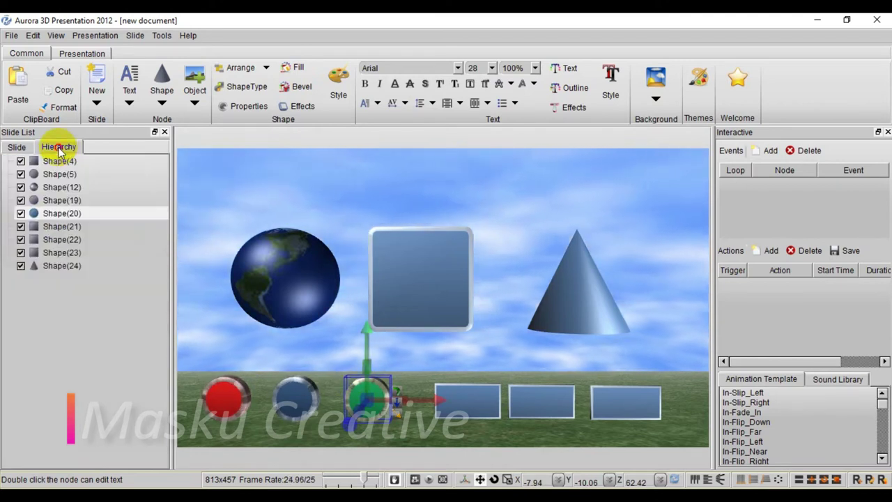
pyautogui.click(229, 396)
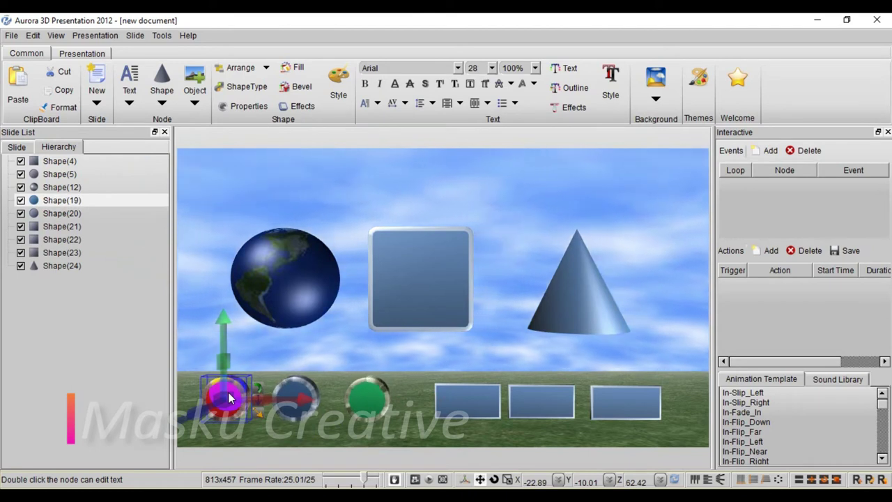
pyautogui.click(292, 390)
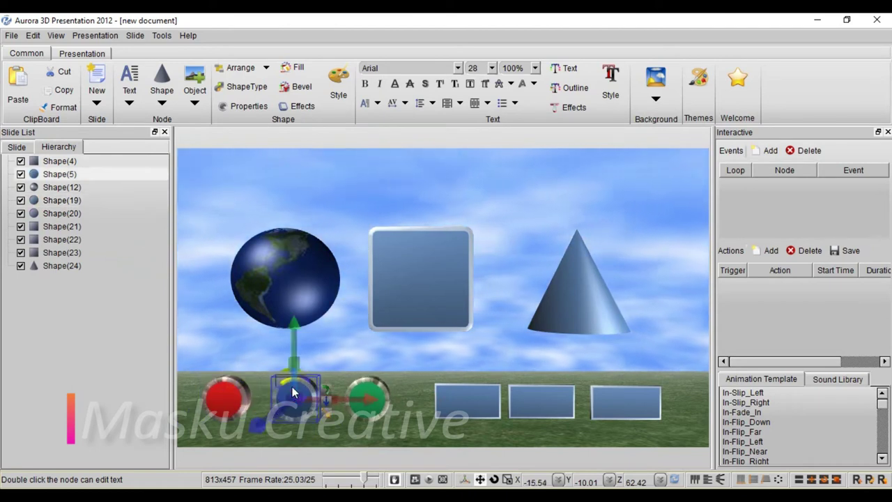
pyautogui.click(224, 395)
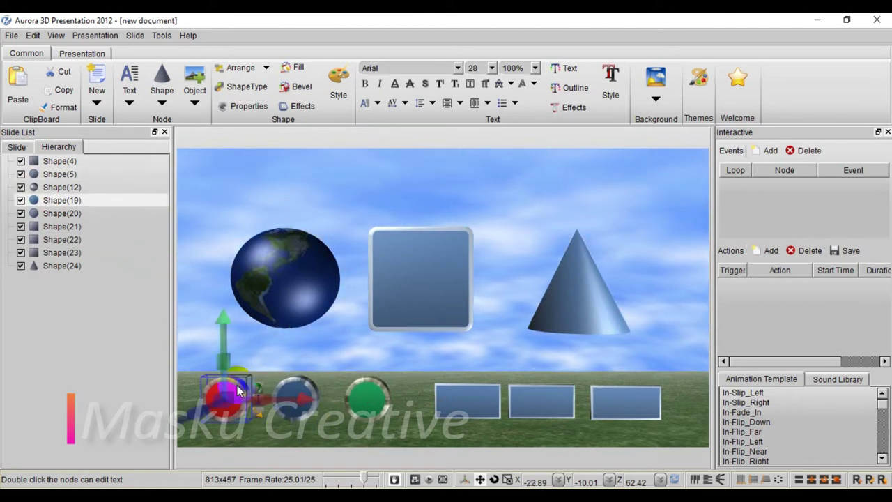
pyautogui.click(62, 200)
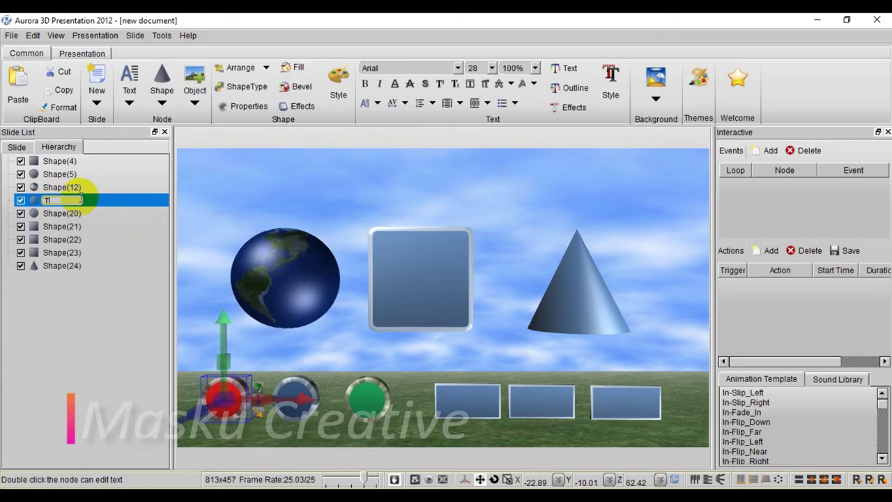
pyautogui.write('ombol Me')
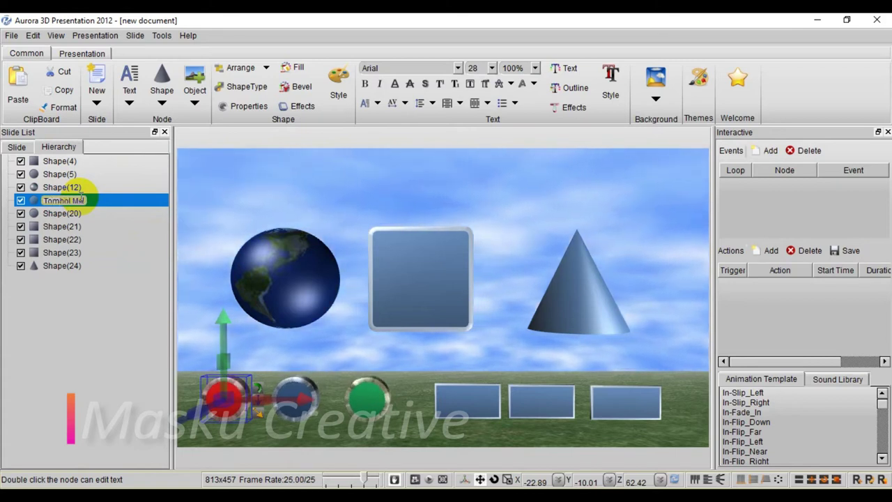
pyautogui.write('rah')
pyautogui.click(78, 290)
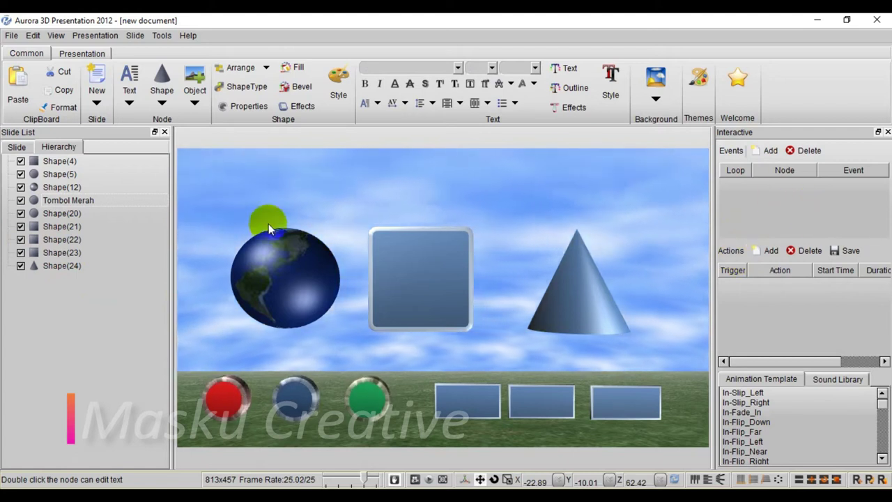
# Rename the blue circle's node in the hierarchy as Tombol Biru
pyautogui.click(302, 394)
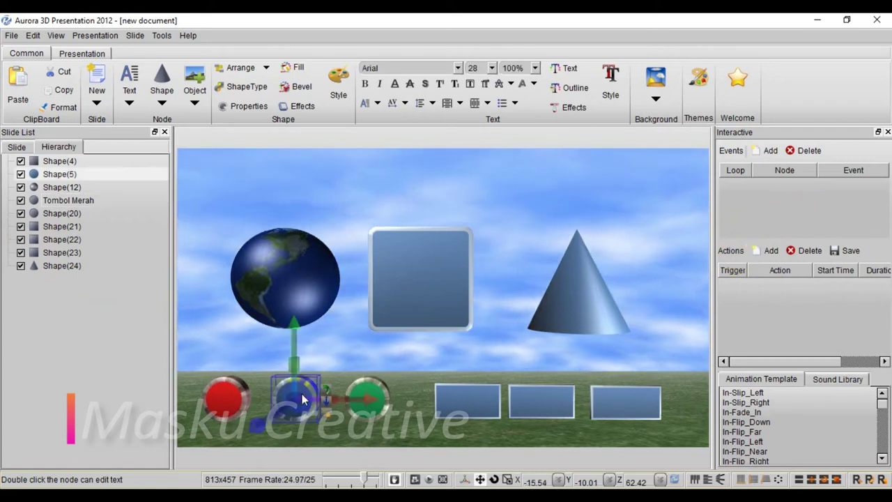
pyautogui.doubleClick(64, 175)
pyautogui.write('T')
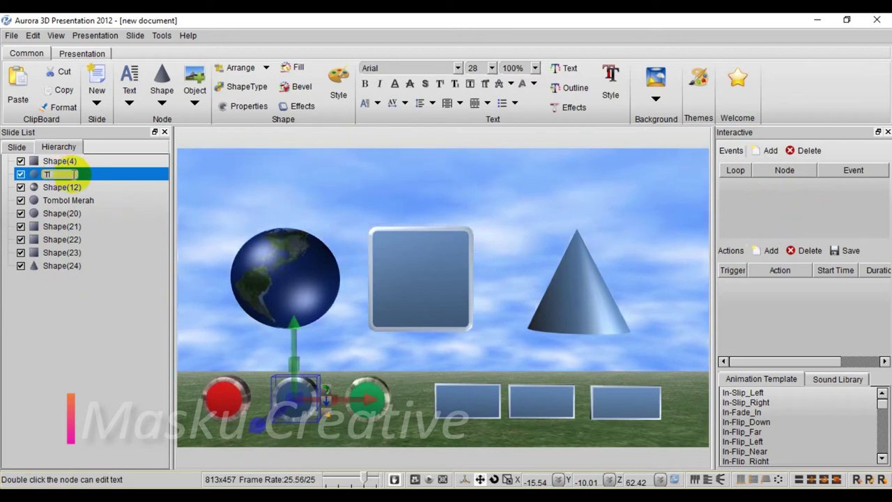
pyautogui.write('ombol Biru')
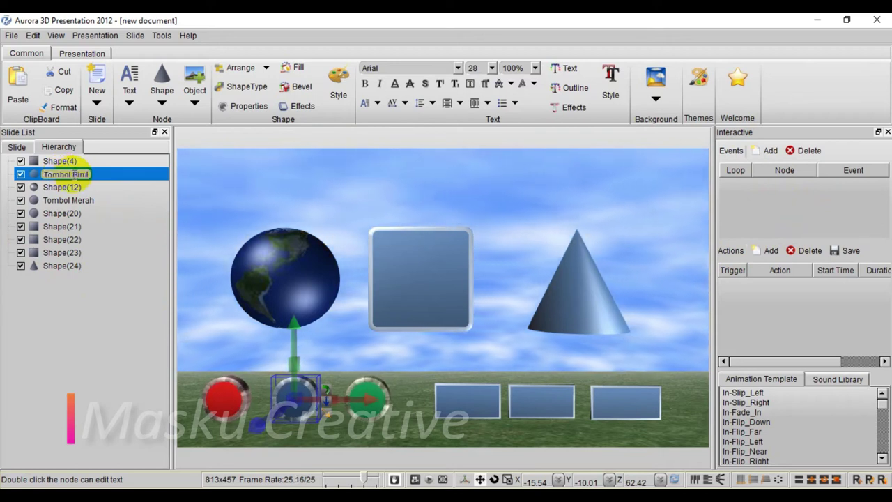
pyautogui.click(111, 342)
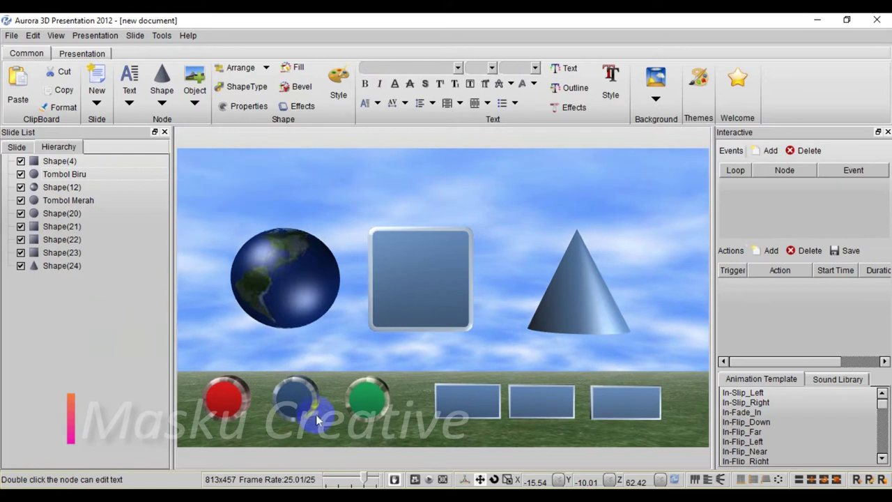
# Rename the green circle's node in the hierarchy as Tombol Hijau
pyautogui.click(367, 399)
pyautogui.click(53, 213)
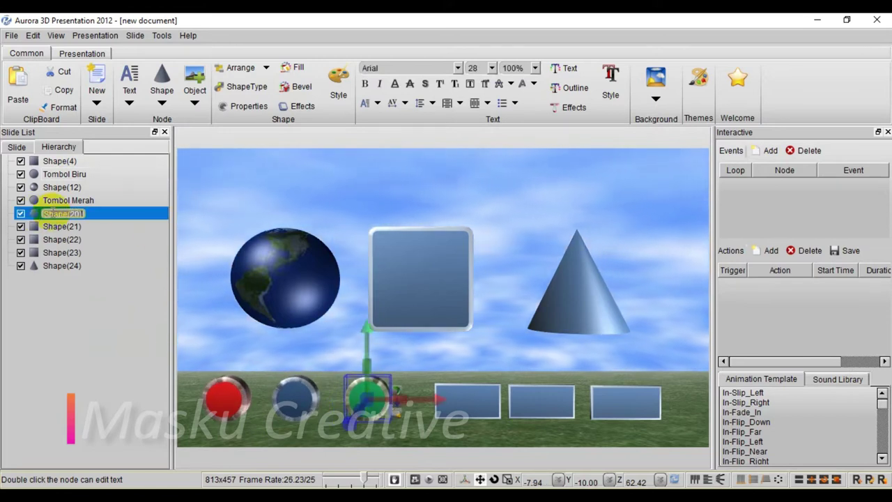
pyautogui.write('Tombol')
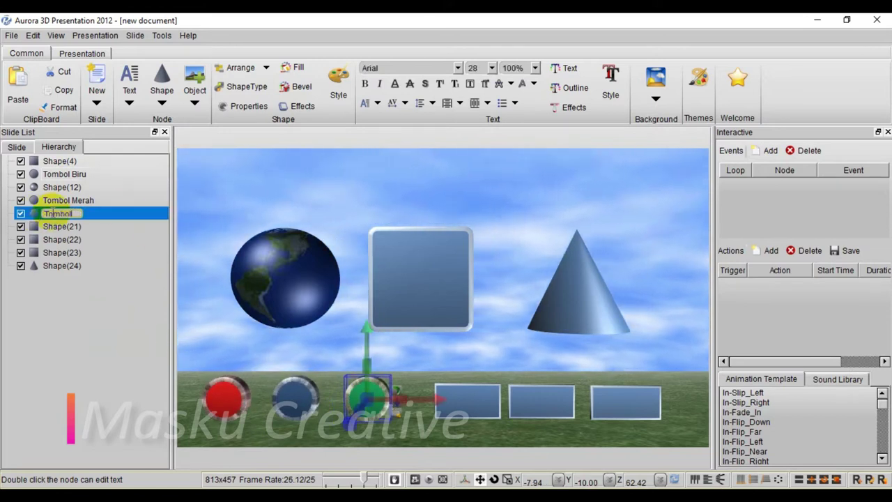
pyautogui.write(' Hijau')
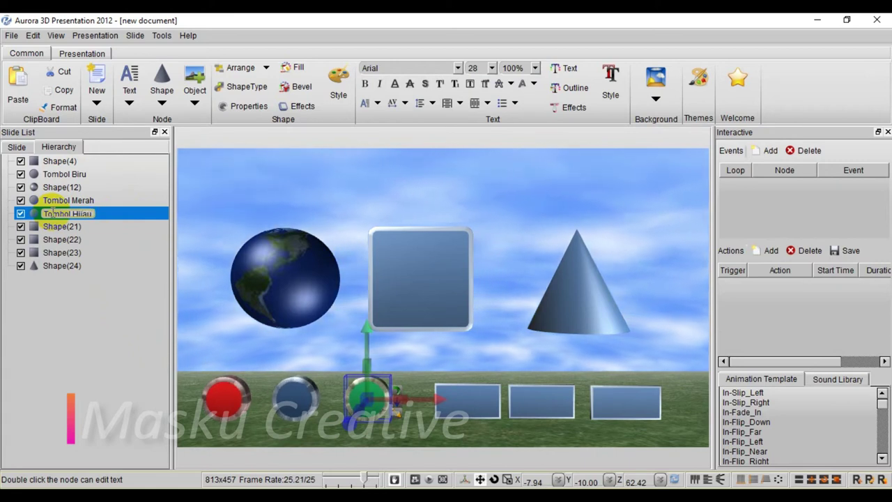
pyautogui.press('Return')
pyautogui.click(61, 319)
# Rename the earth-textured sphere's node in the hierarchy as Globe
pyautogui.click(294, 278)
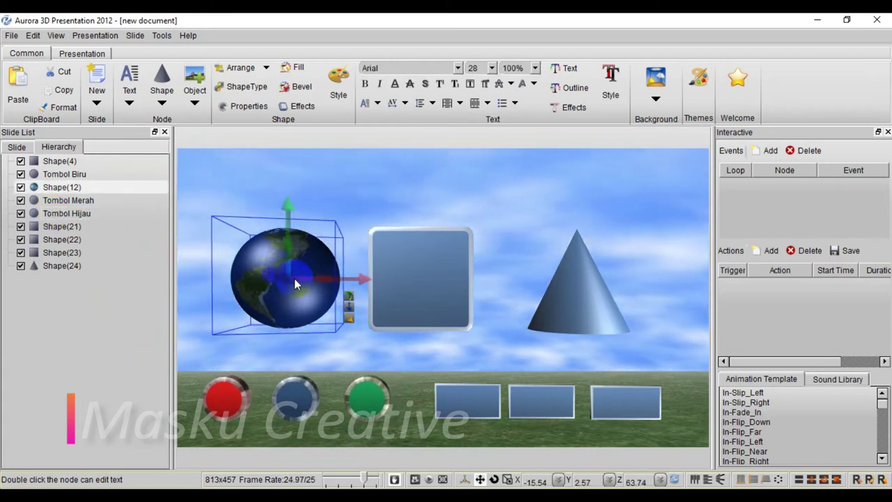
pyautogui.doubleClick(60, 186)
pyautogui.write('Gl')
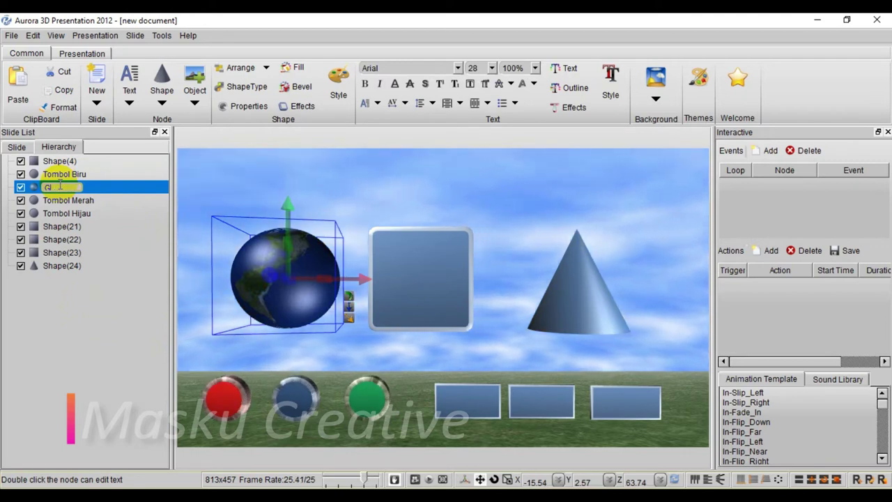
pyautogui.write('obe')
pyautogui.click(214, 304)
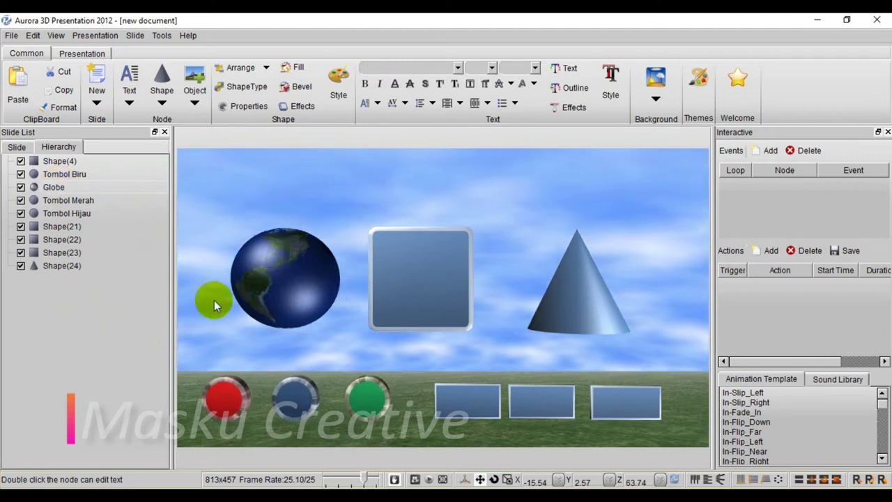
# Rename the large rounded square's node in the hierarchy as Kotak
pyautogui.click(444, 269)
pyautogui.doubleClick(70, 161)
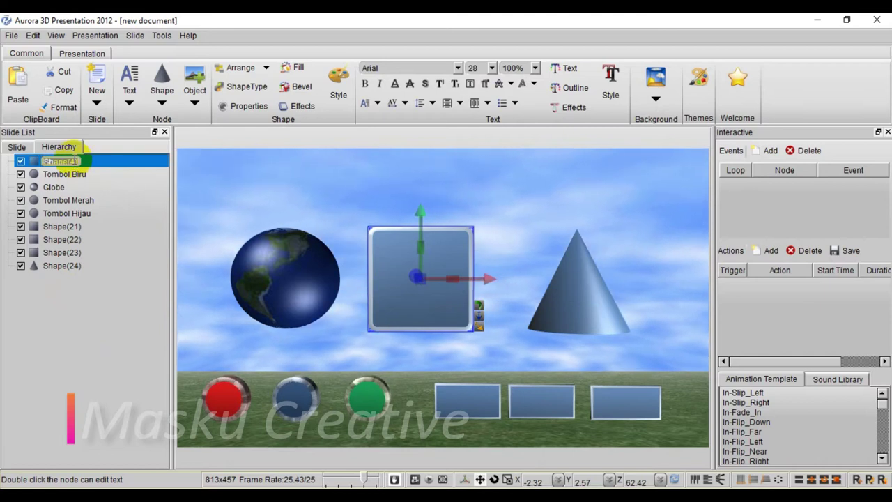
pyautogui.write('Kotak')
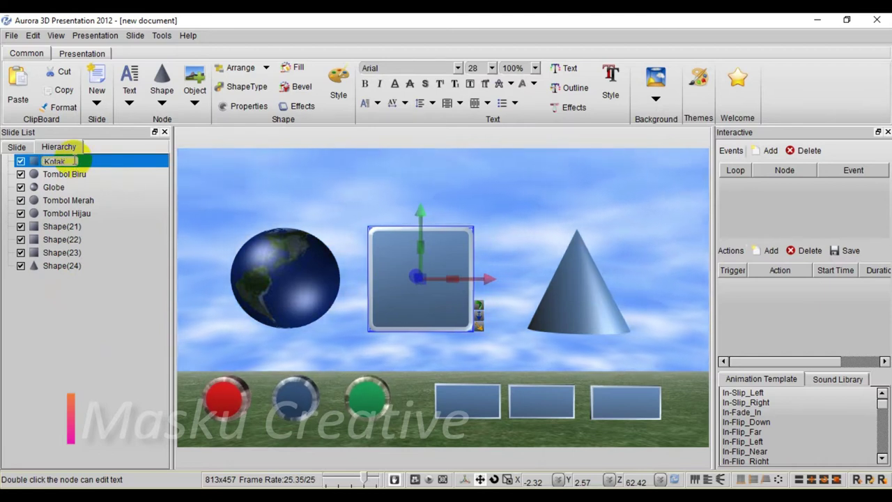
pyautogui.click(466, 265)
# Rename the cone's node in the hierarchy as Gunung
pyautogui.click(581, 279)
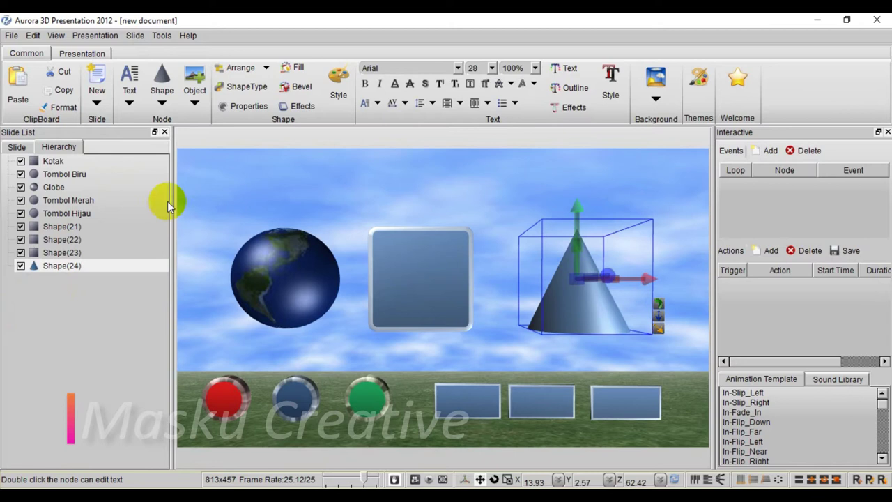
pyautogui.doubleClick(50, 265)
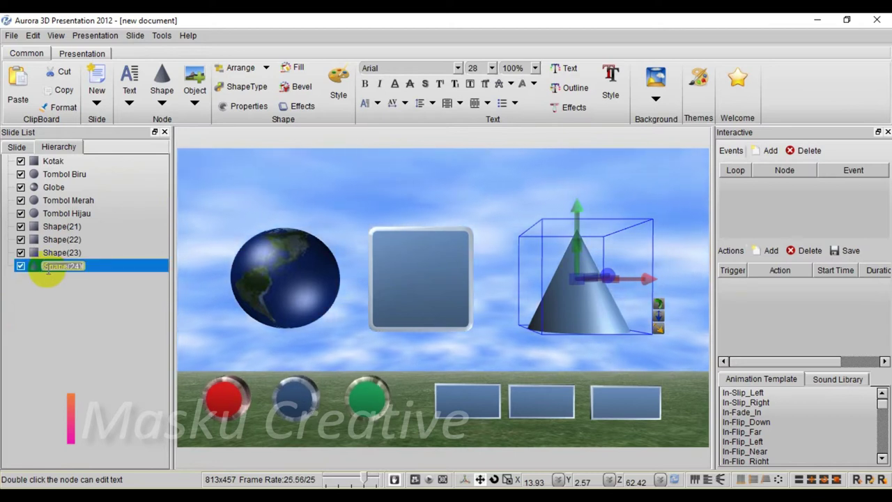
pyautogui.write('Gunung')
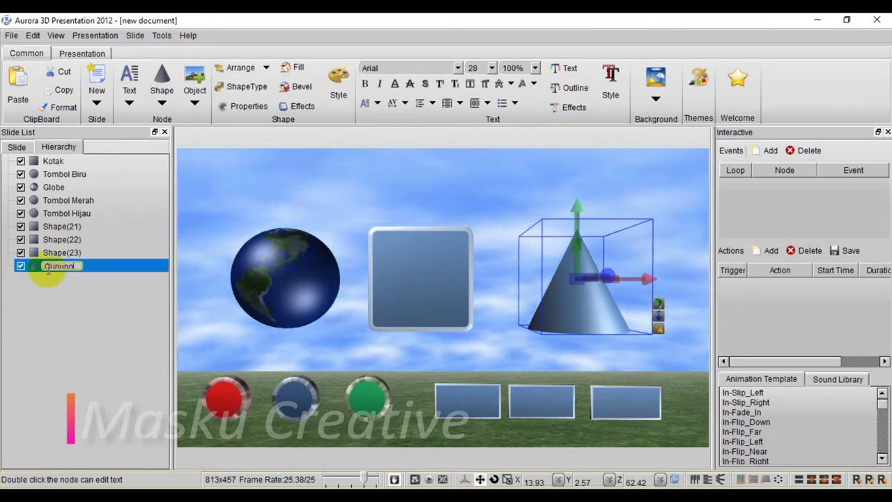
pyautogui.click(76, 329)
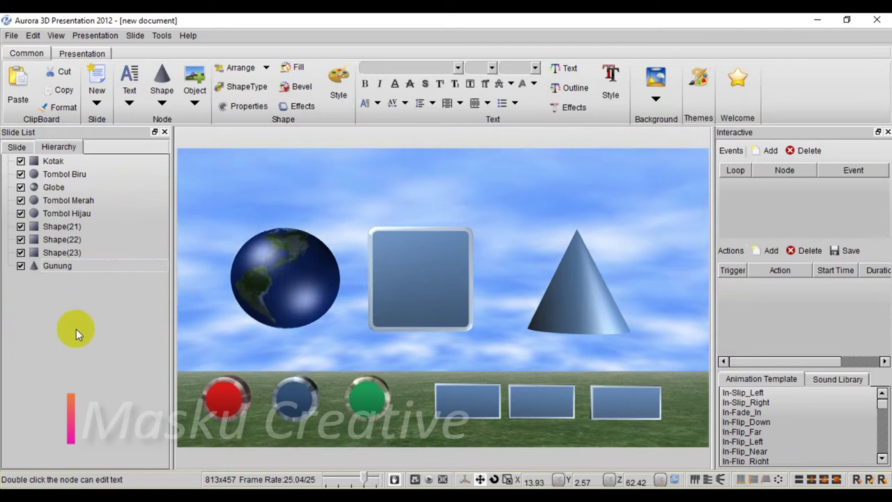
# Move the first small rectangle slightly towards the green circle and shift the large square towards the cone, to X about -0.87
pyautogui.click(468, 392)
pyautogui.moveTo(519, 403); pyautogui.dragTo(502, 403)
pyautogui.click(527, 361)
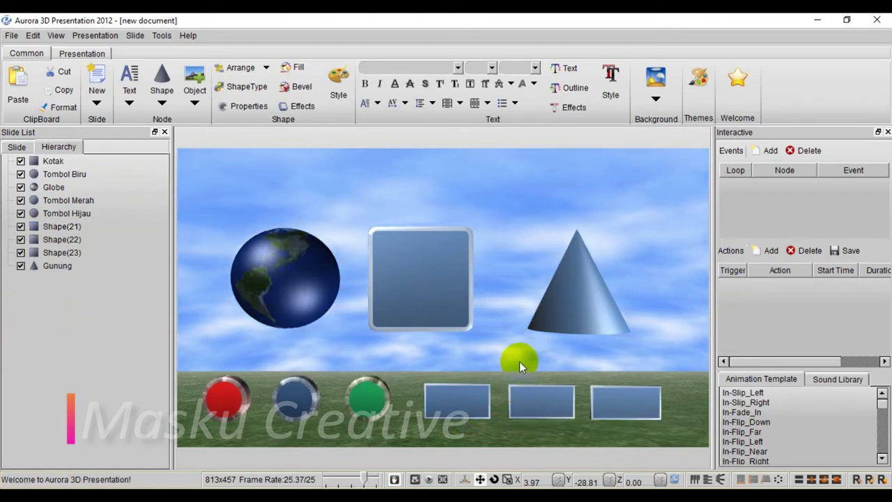
pyautogui.click(450, 287)
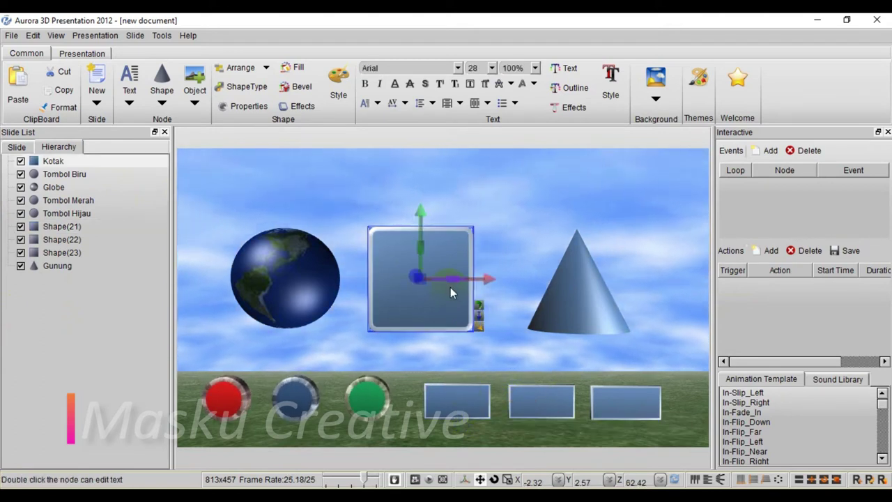
pyautogui.moveTo(492, 278); pyautogui.dragTo(506, 278)
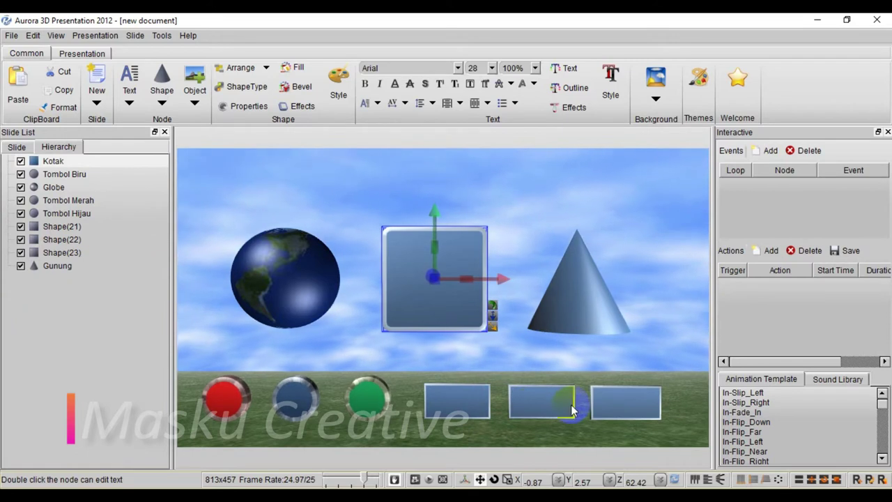
pyautogui.click(620, 401)
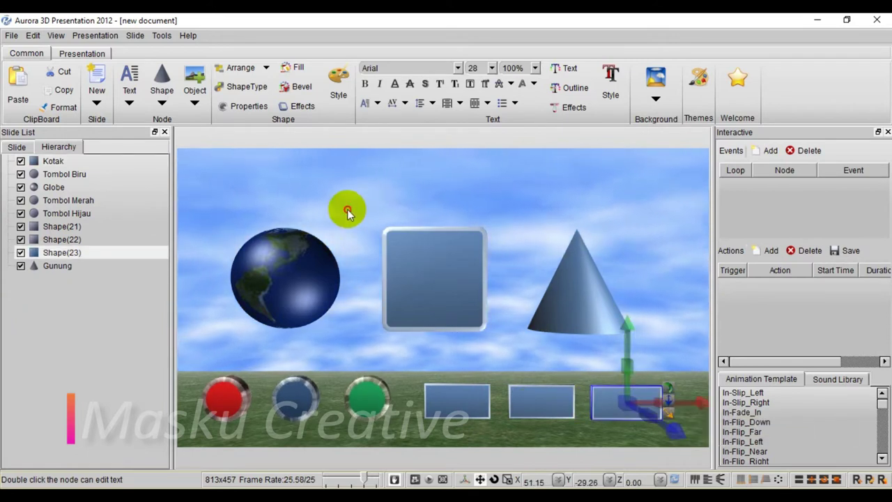
# Select the main slide and add a Slide Show event to it
pyautogui.click(311, 262)
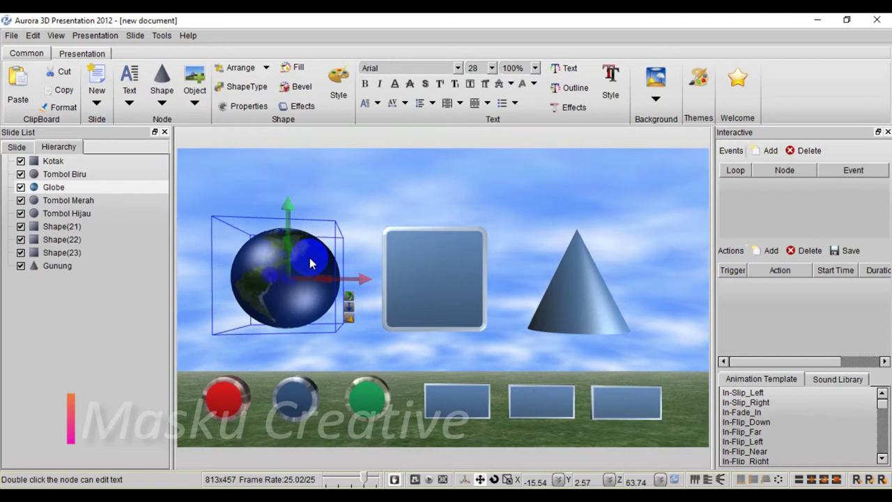
pyautogui.click(763, 213)
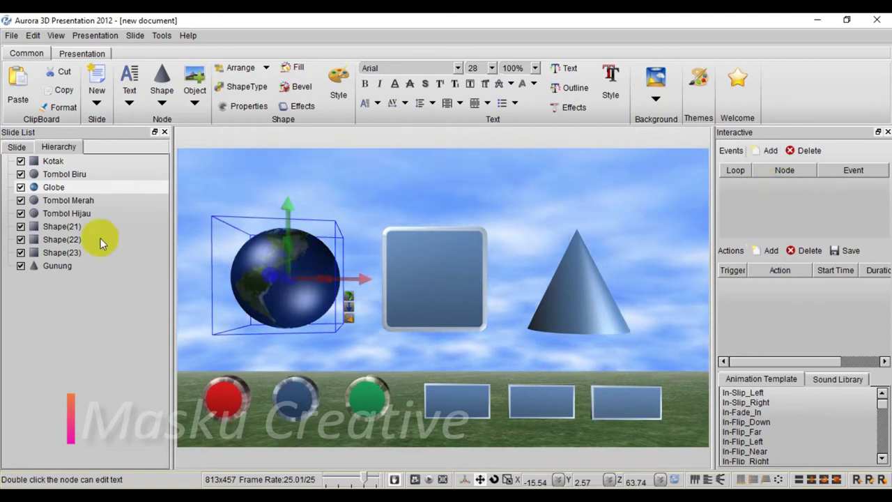
pyautogui.click(16, 147)
pyautogui.click(115, 175)
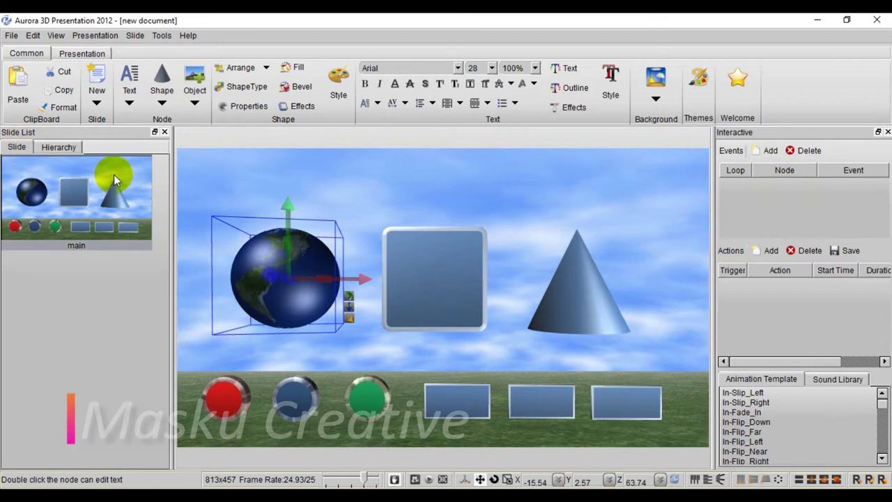
pyautogui.click(768, 151)
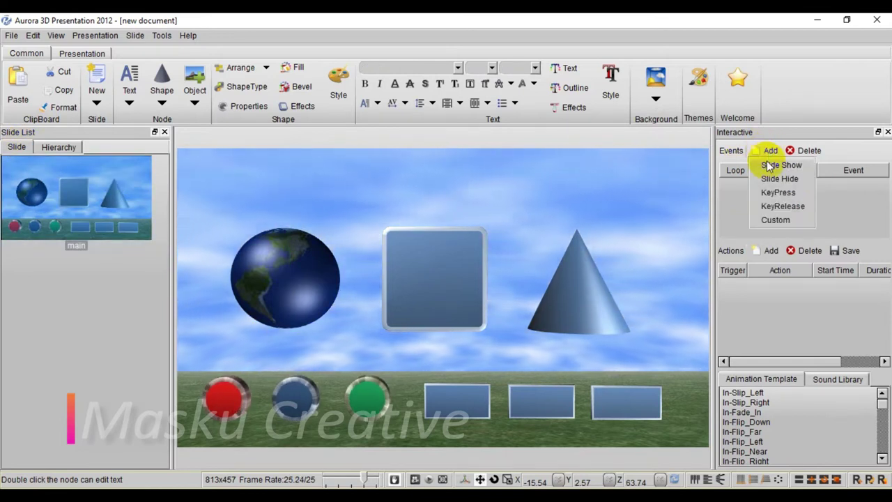
pyautogui.click(770, 167)
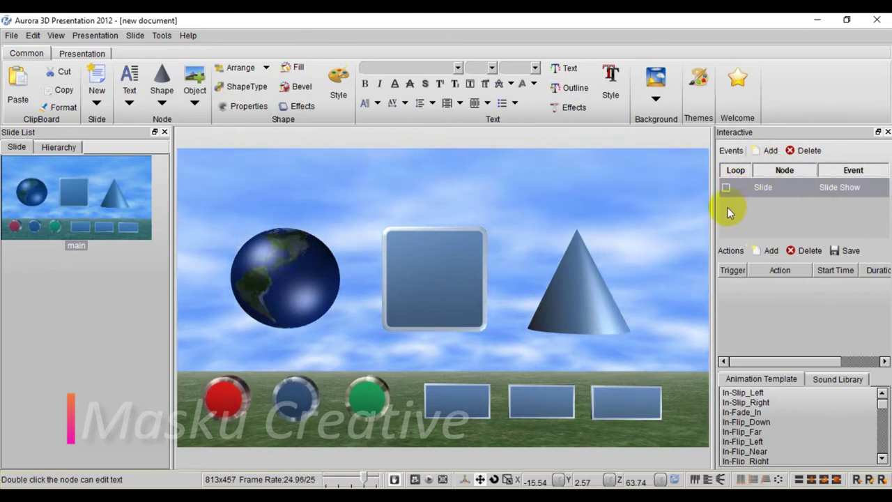
# Add a Node Animation action to the globe with a Y rotation of 360 and an overall duration of 10
pyautogui.click(277, 285)
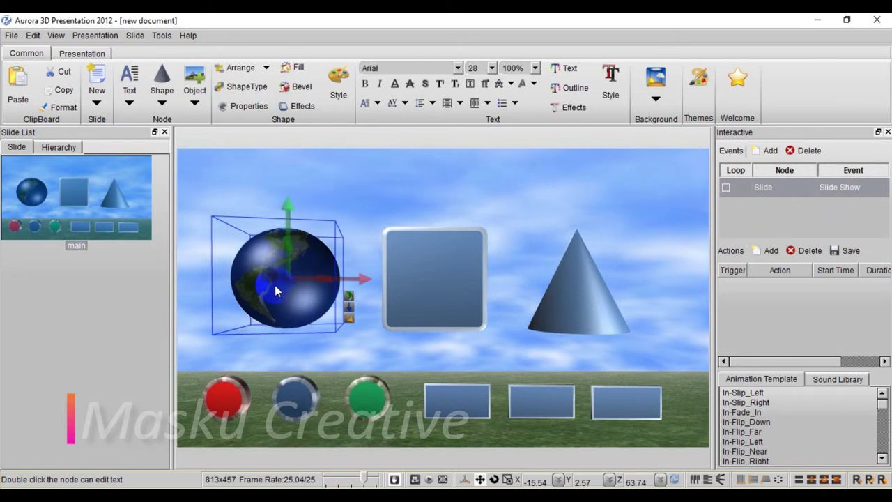
pyautogui.click(771, 252)
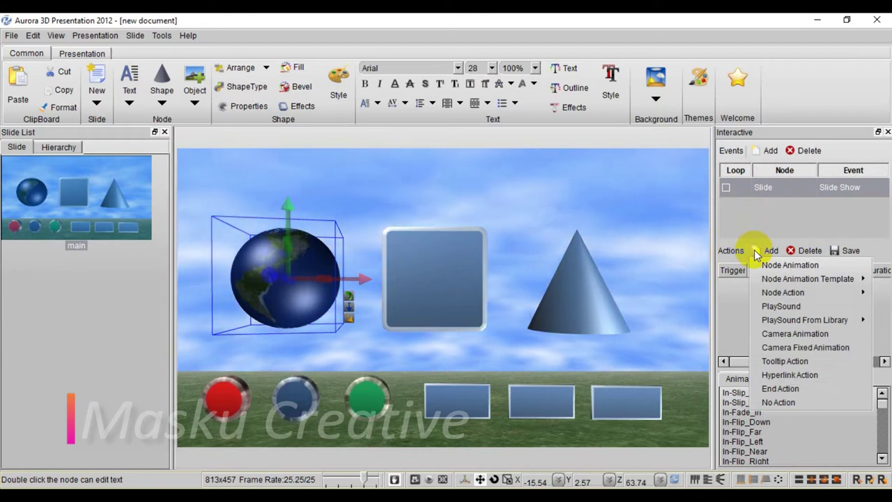
pyautogui.click(785, 264)
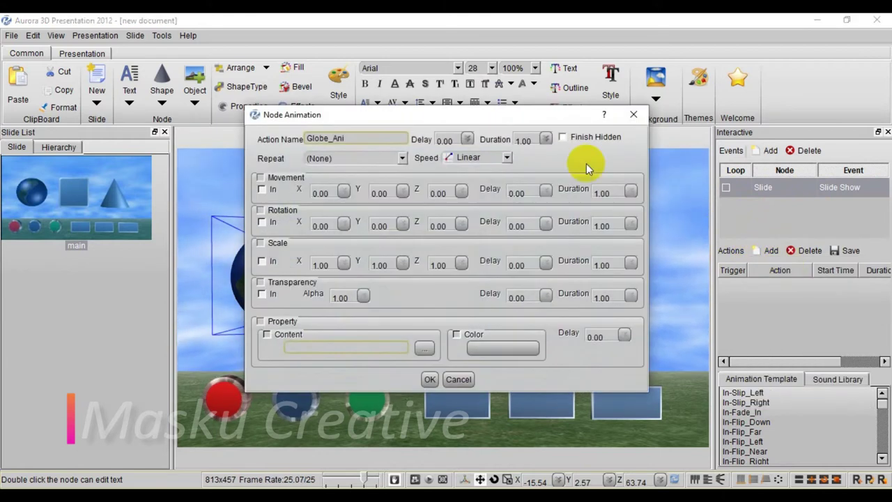
pyautogui.moveTo(432, 120); pyautogui.dragTo(569, 85)
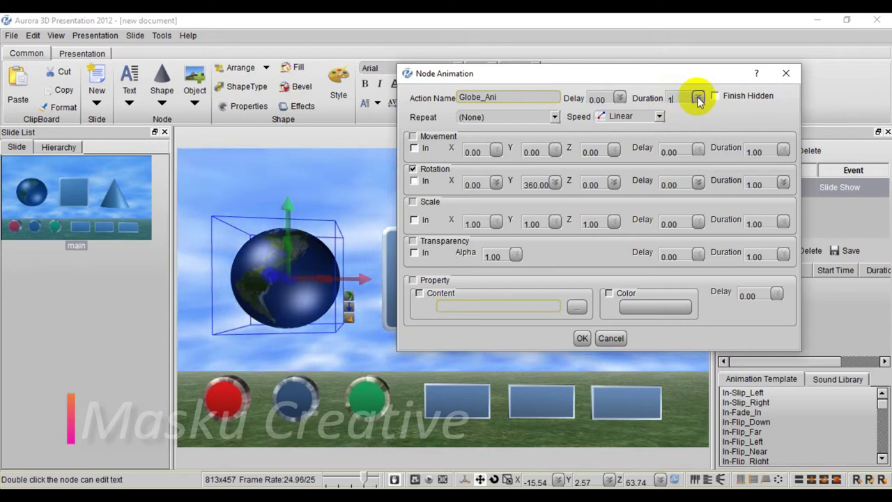
pyautogui.click(582, 339)
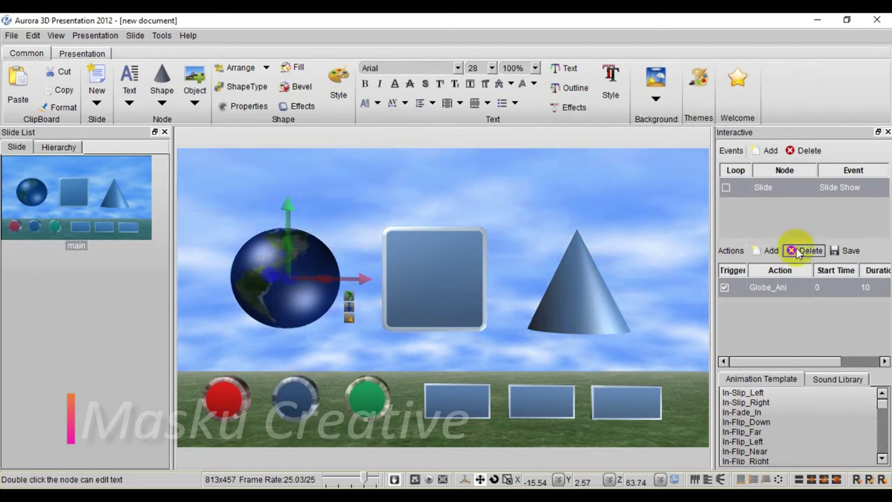
# Set the globe animation action to repeat Until The End
pyautogui.doubleClick(777, 288)
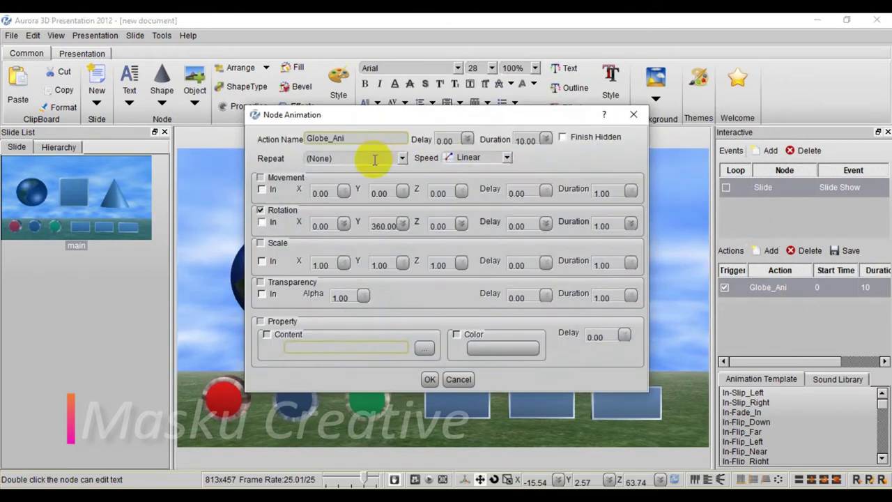
pyautogui.click(402, 159)
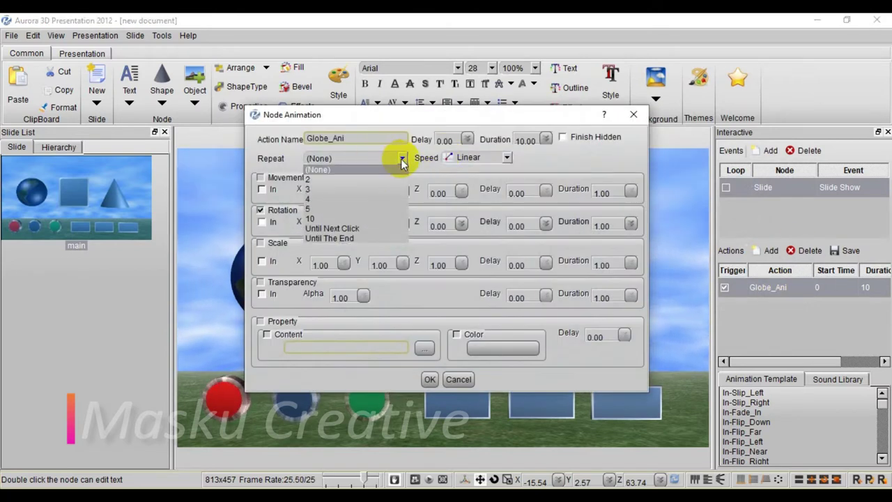
pyautogui.click(347, 239)
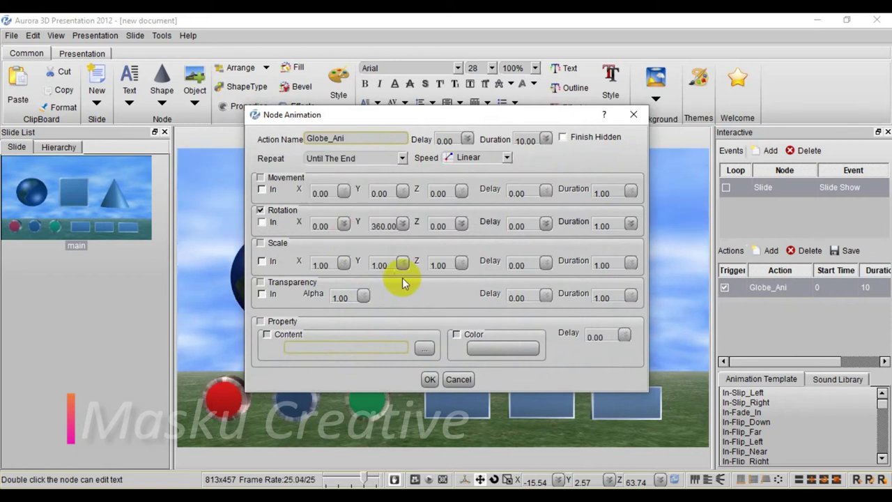
pyautogui.click(429, 379)
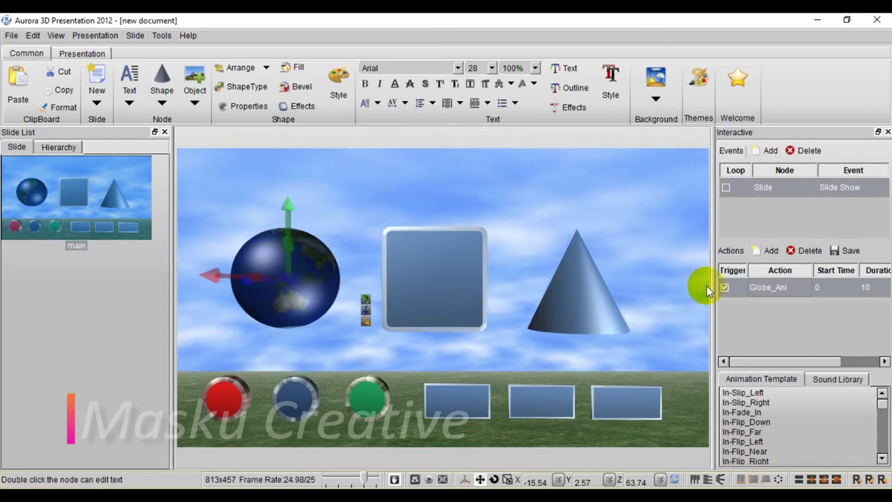
# Colour the large square's bevel standard yellow and apply a preset texture to it
pyautogui.click(447, 260)
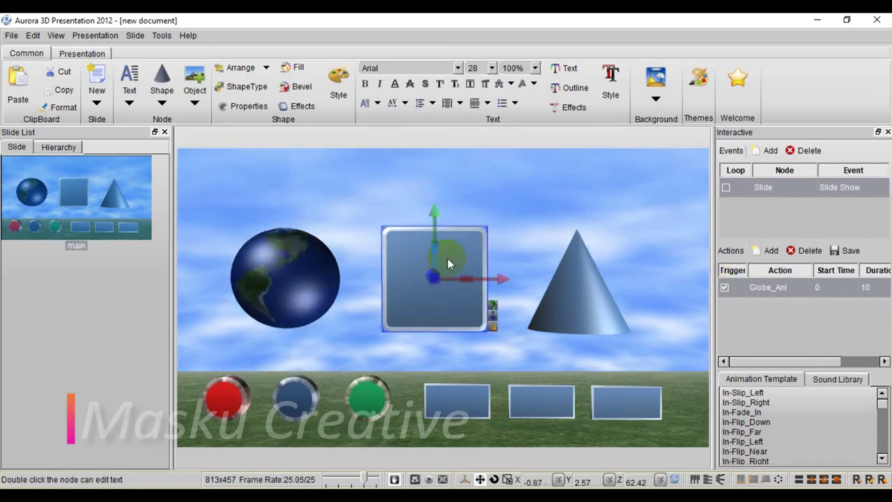
pyautogui.click(298, 86)
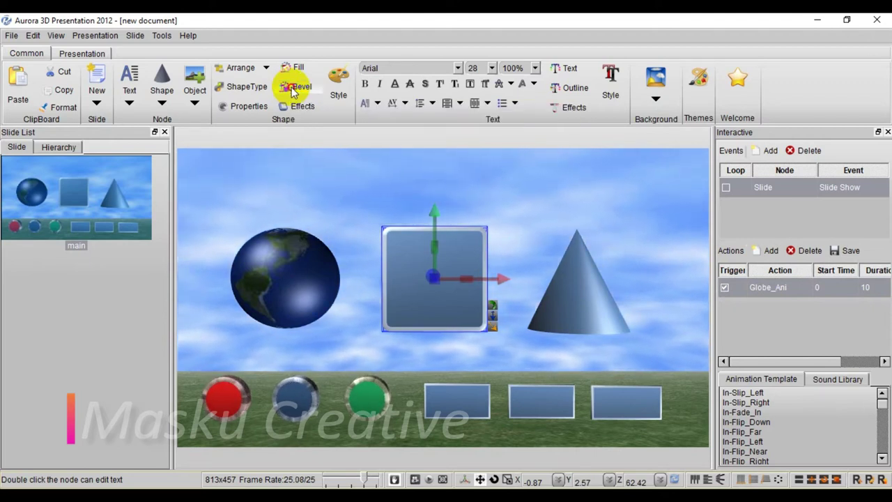
pyautogui.click(338, 216)
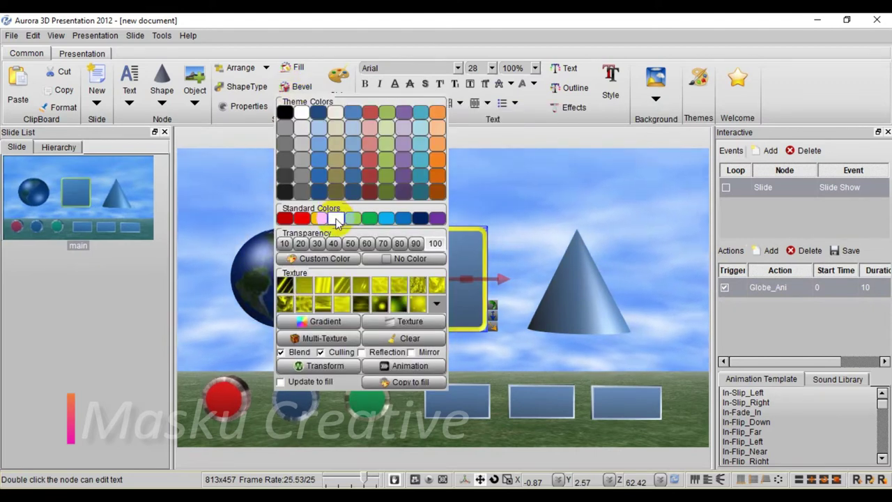
pyautogui.click(416, 287)
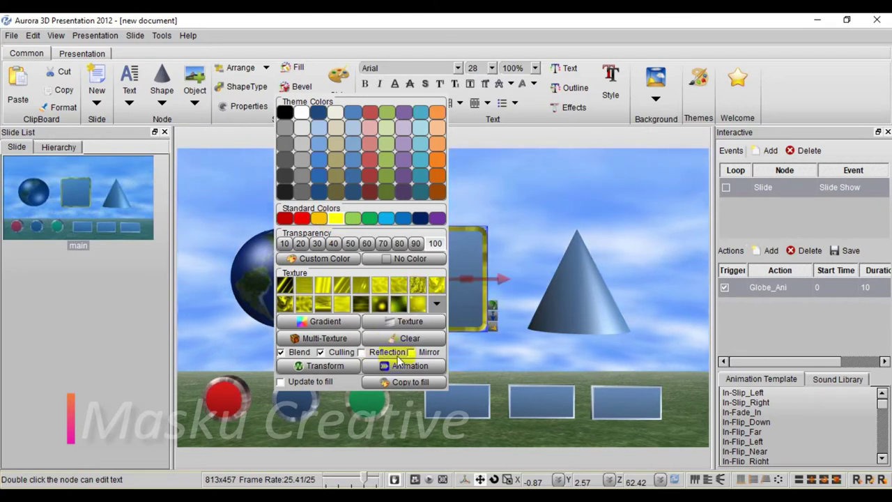
# Apply the Vertical scroll half texture animation to the large square's bevel
pyautogui.click(409, 366)
pyautogui.click(409, 191)
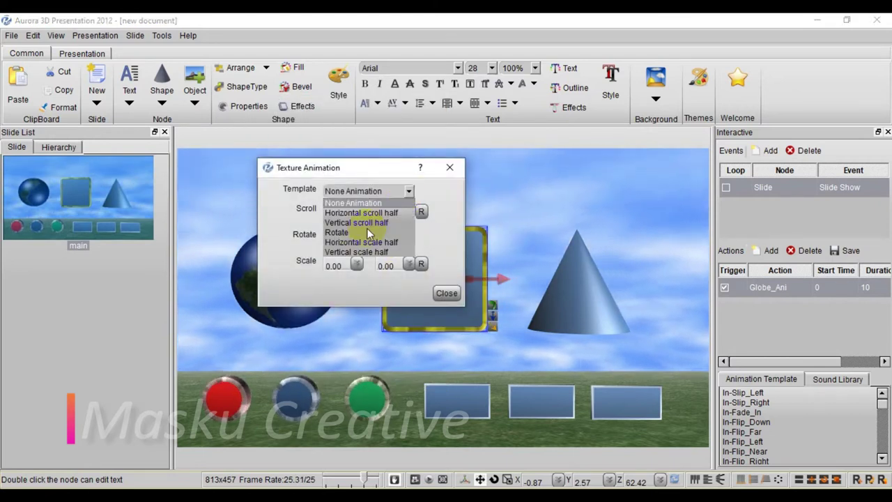
pyautogui.click(359, 222)
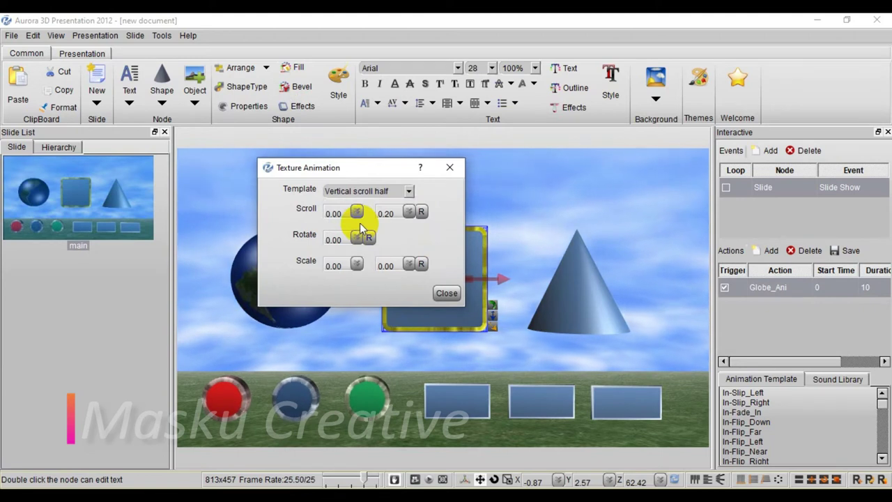
pyautogui.click(447, 294)
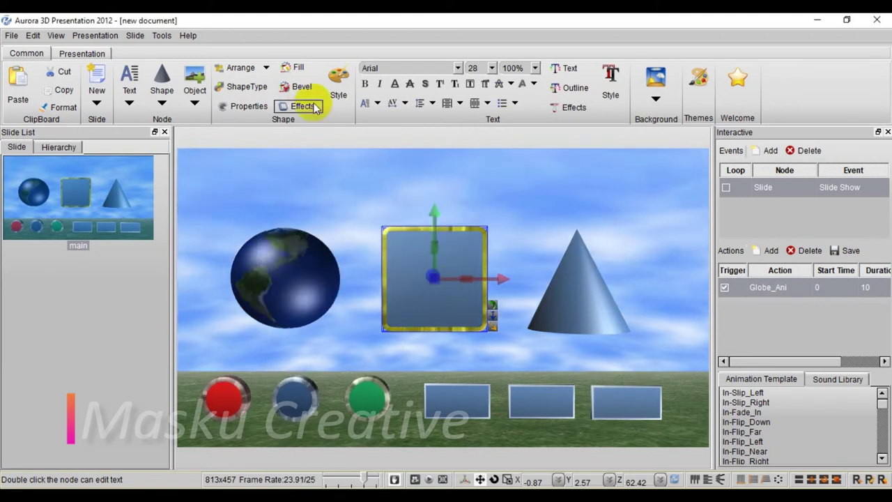
# Fill the face of the large square with white
pyautogui.click(295, 67)
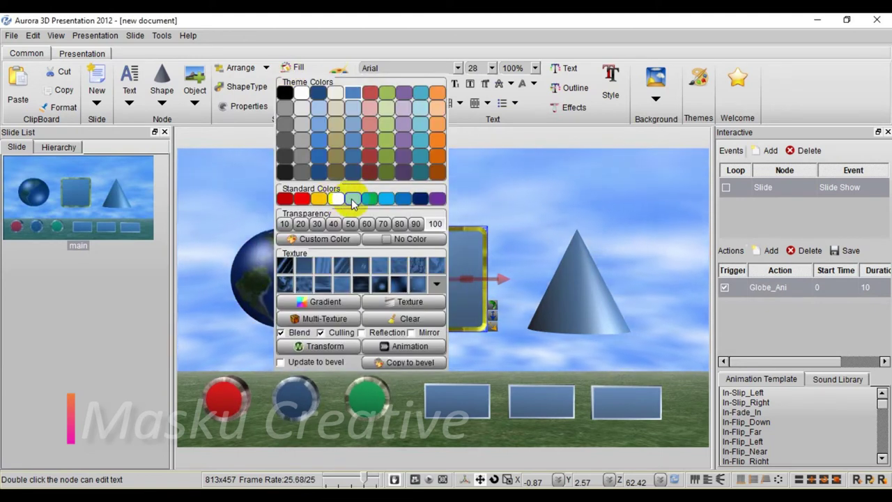
pyautogui.click(441, 111)
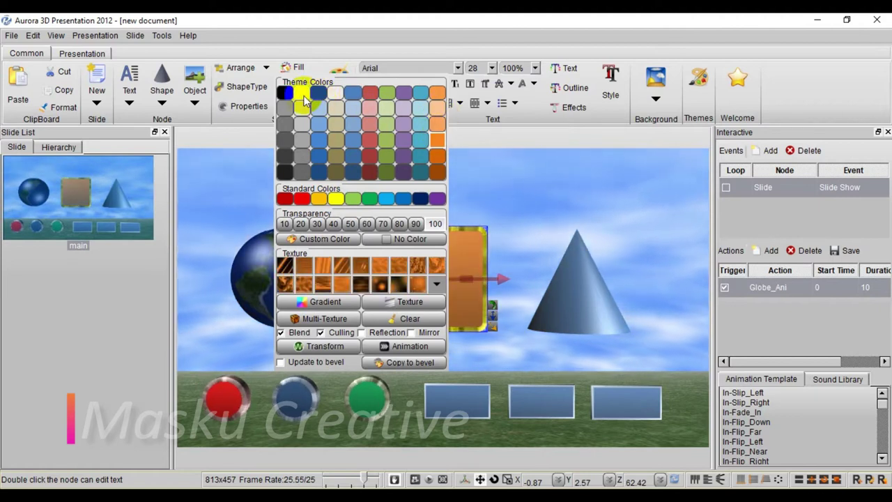
pyautogui.click(304, 101)
pyautogui.click(518, 205)
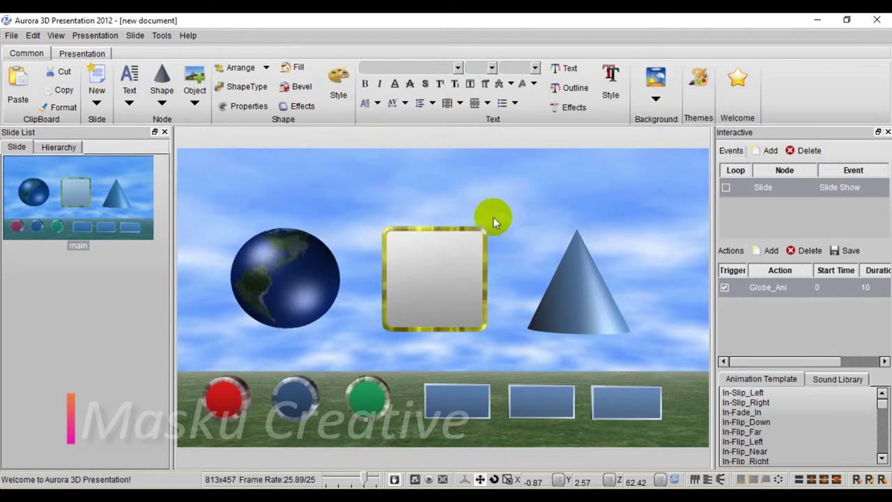
# Fill the cone with the golden-orange standard colour, leaving its texture animation at None Animation
pyautogui.click(575, 288)
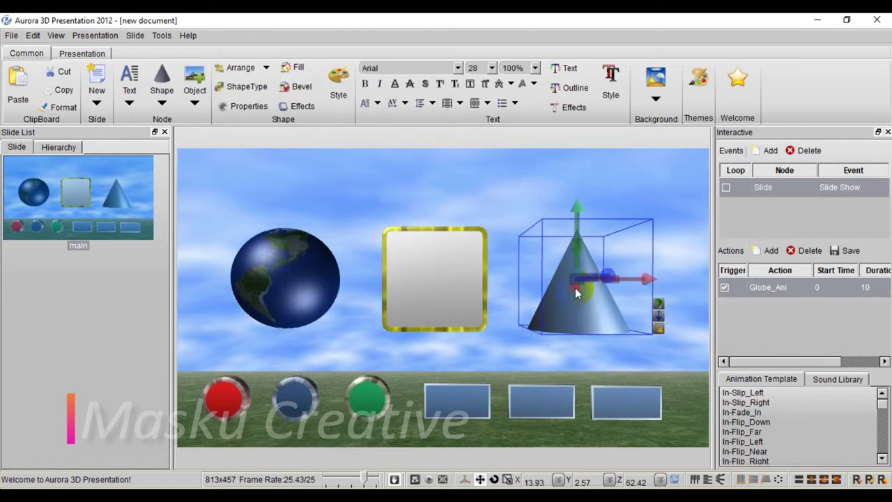
pyautogui.click(296, 67)
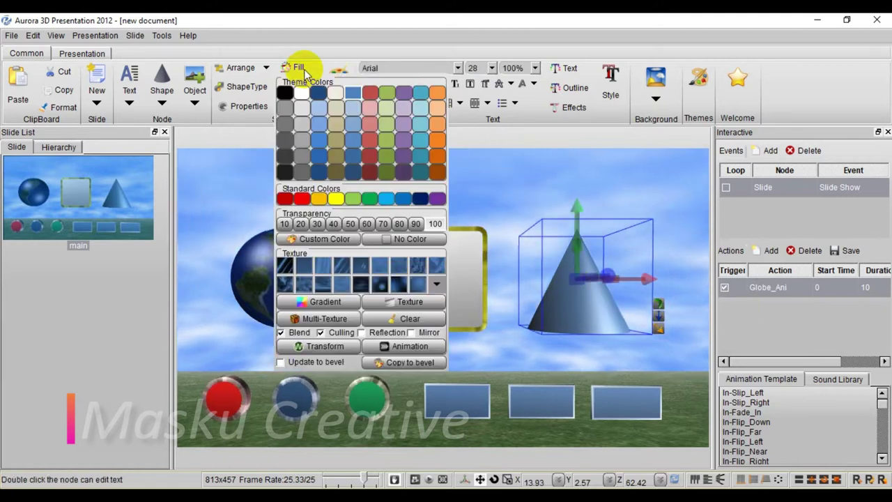
pyautogui.click(324, 202)
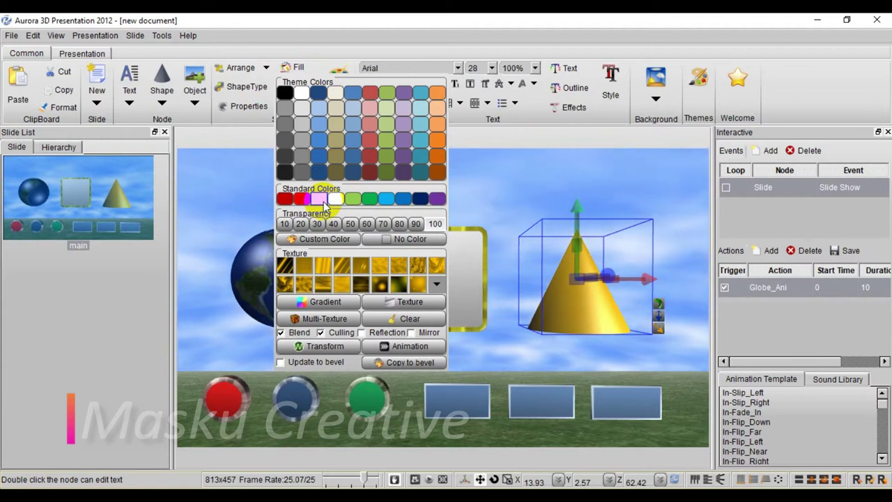
pyautogui.click(403, 347)
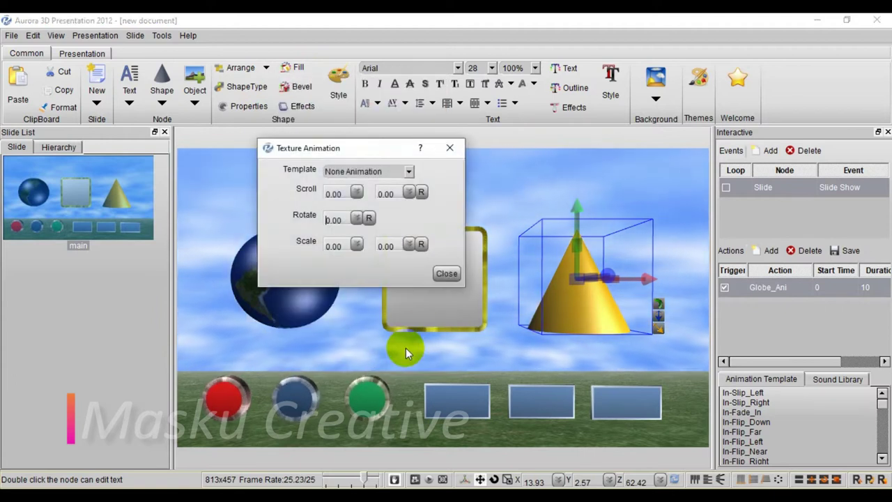
pyautogui.click(449, 154)
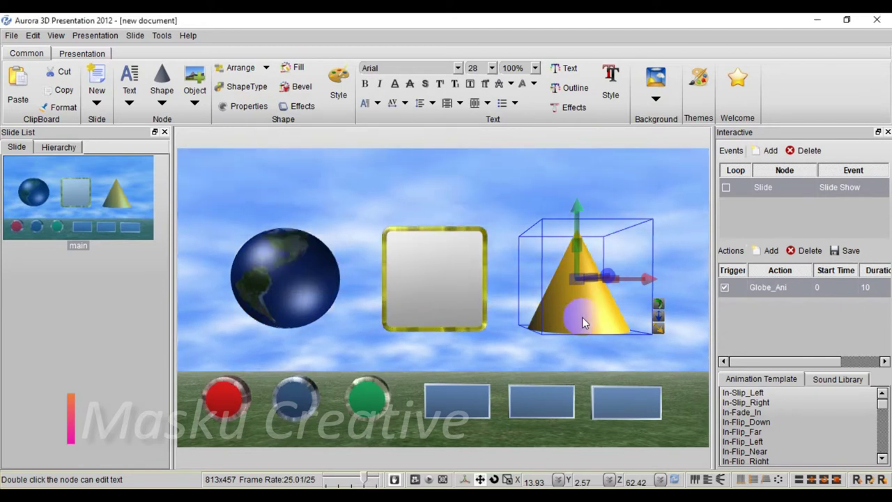
pyautogui.click(526, 193)
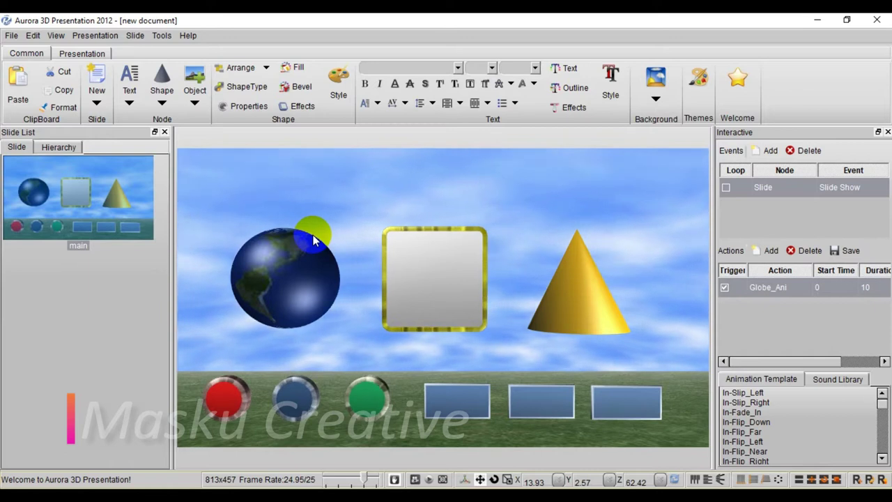
pyautogui.click(299, 279)
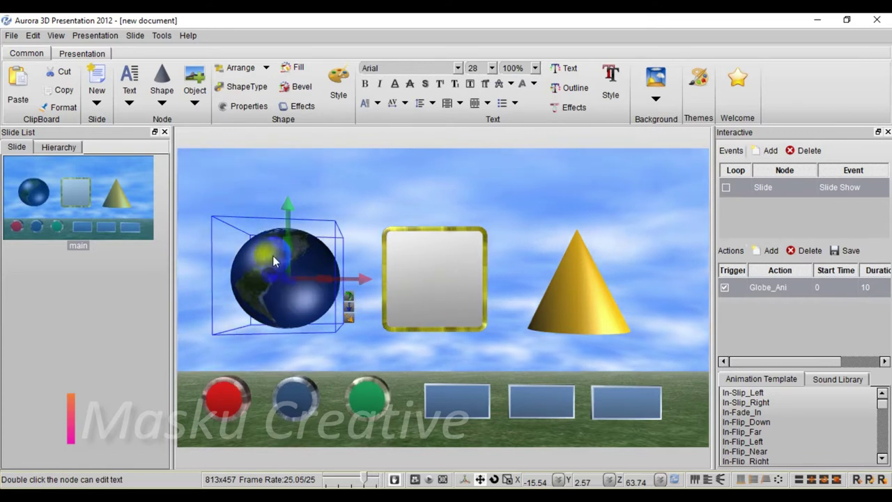
pyautogui.click(432, 279)
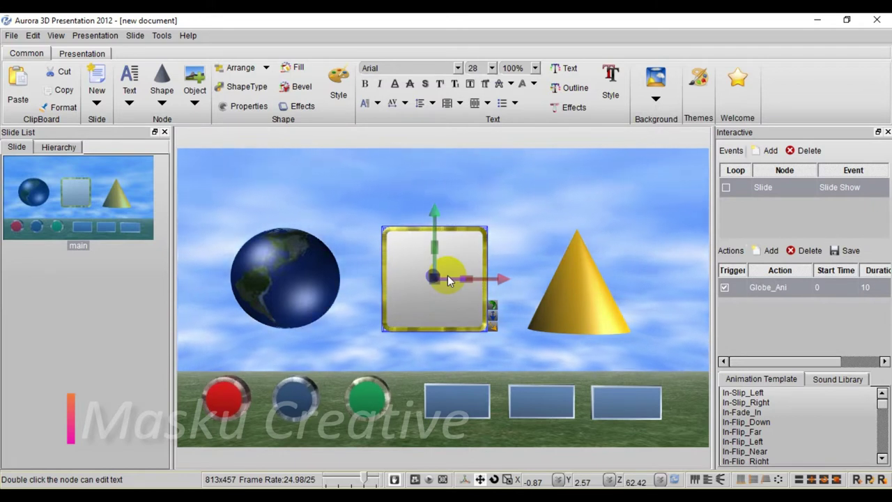
pyautogui.click(339, 310)
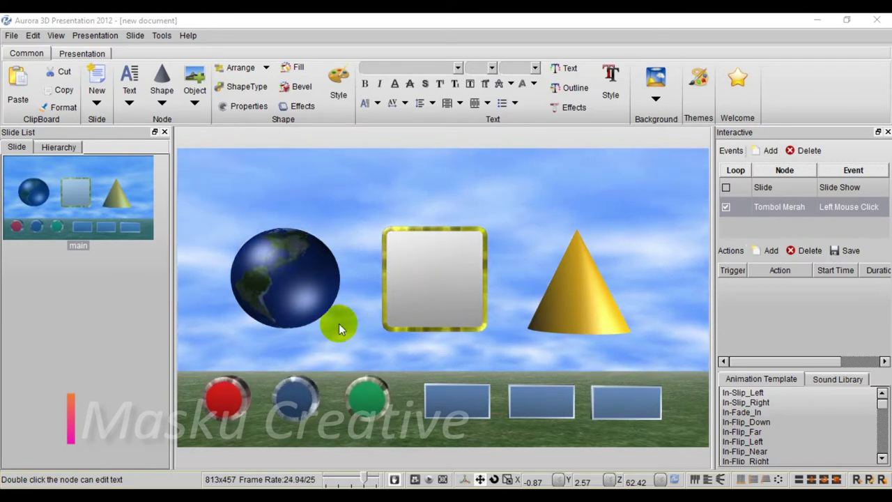
# Delete the existing Tombol Merah event, and add a new looping Left Mouse Click event for the red circle
pyautogui.click(797, 150)
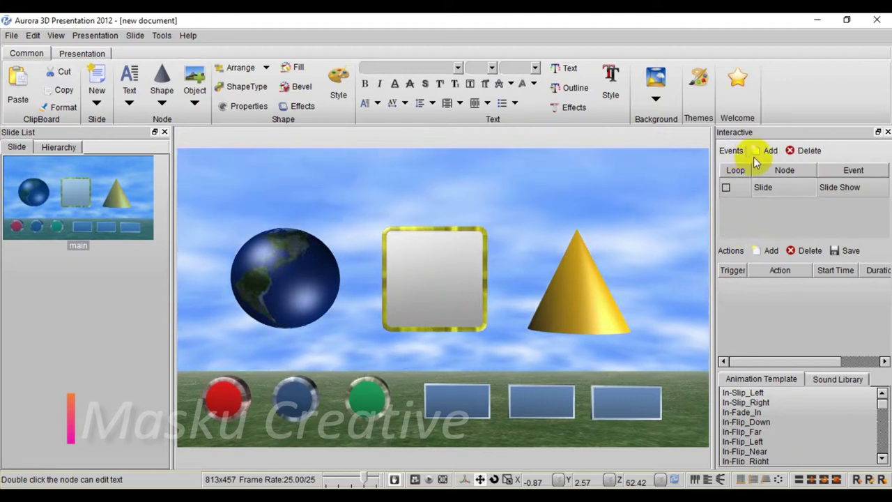
pyautogui.click(239, 391)
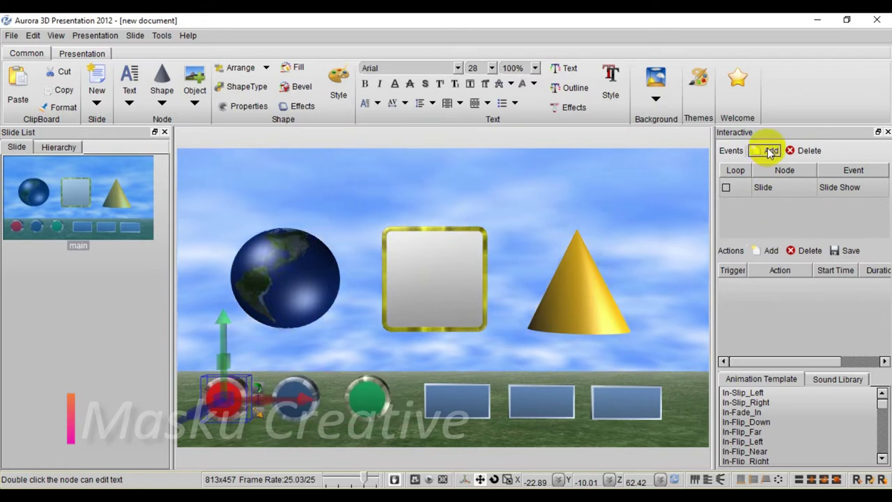
pyautogui.click(770, 151)
pyautogui.moveTo(770, 233)
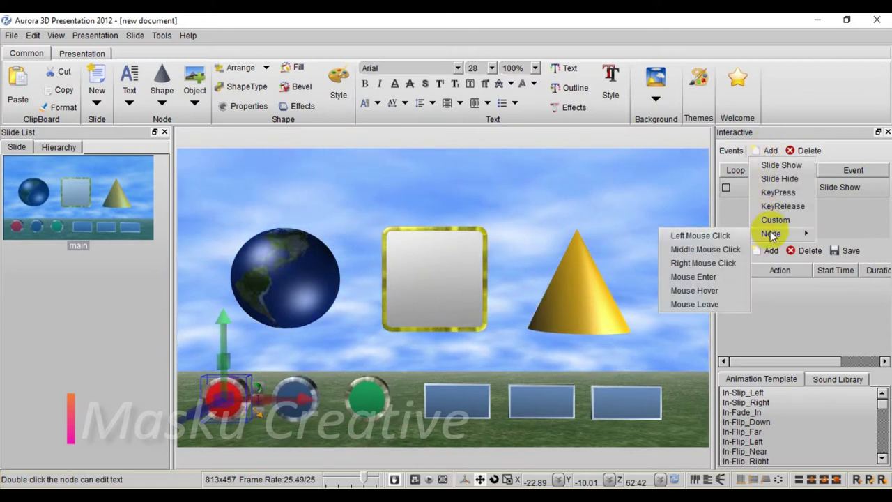
pyautogui.click(691, 236)
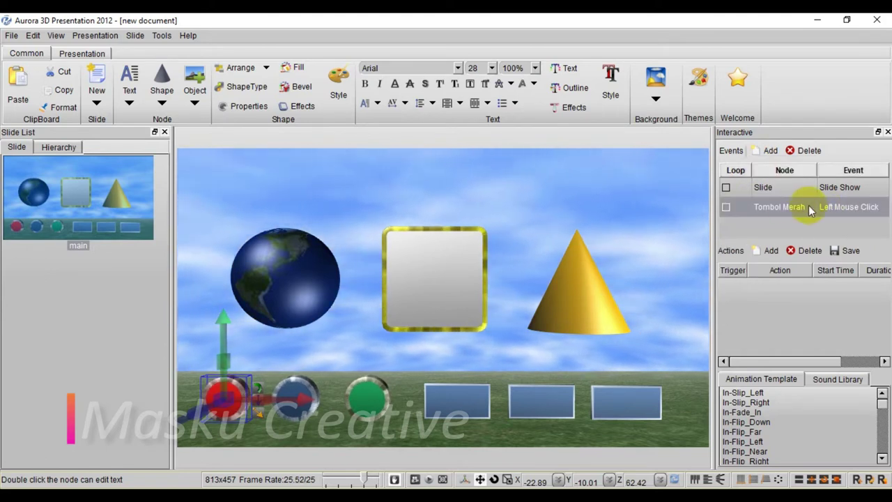
pyautogui.click(726, 207)
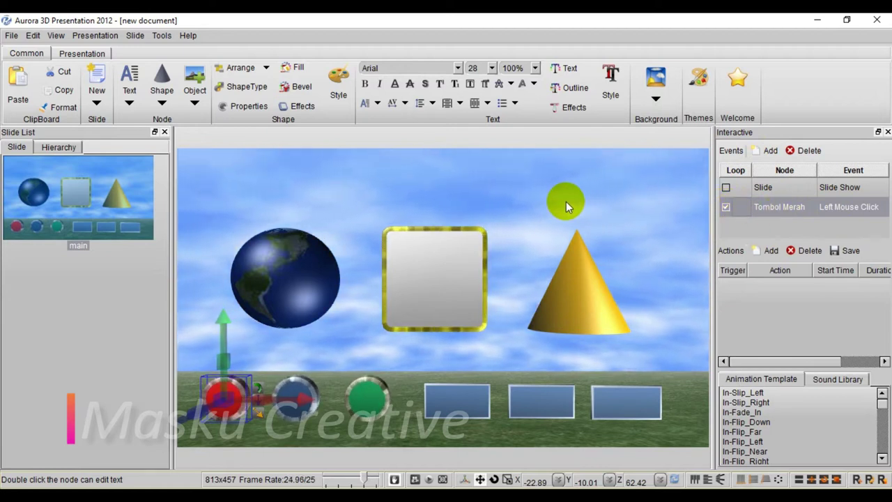
# Add a Node Animation for the large square to the red circle's click event, with its Property Color enabled and set to bright red
pyautogui.click(437, 260)
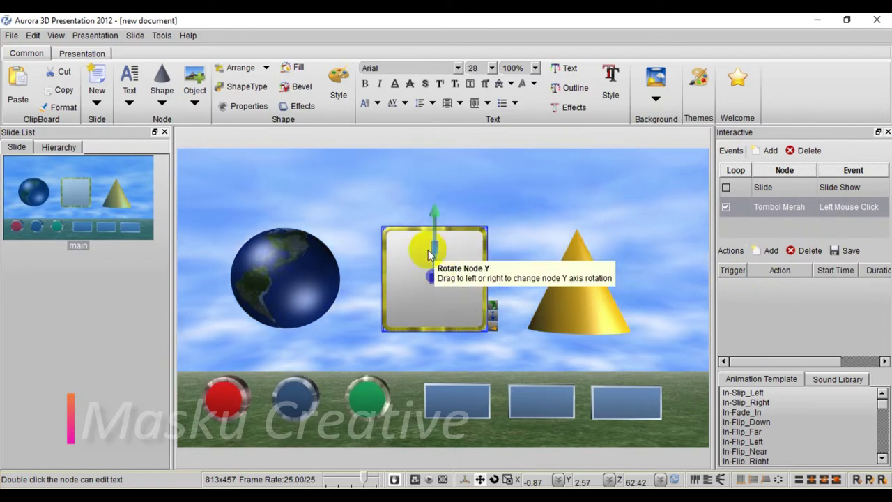
pyautogui.click(766, 250)
pyautogui.click(773, 266)
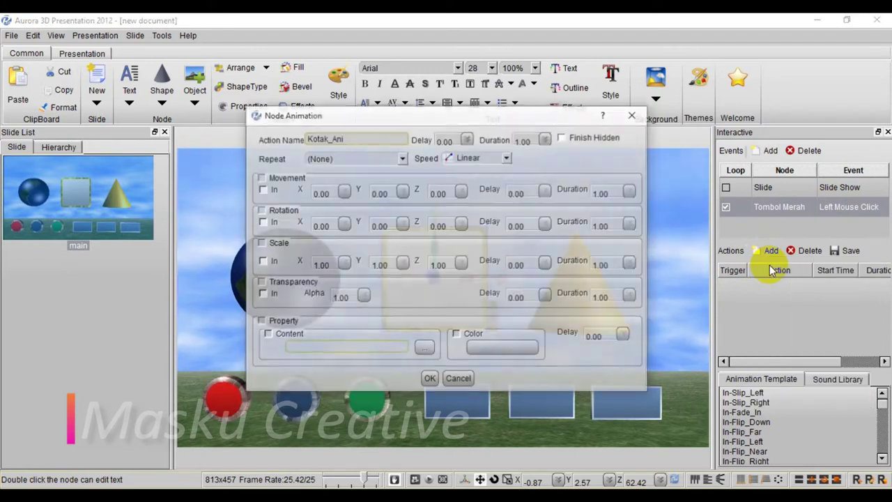
pyautogui.moveTo(507, 121); pyautogui.dragTo(730, 84)
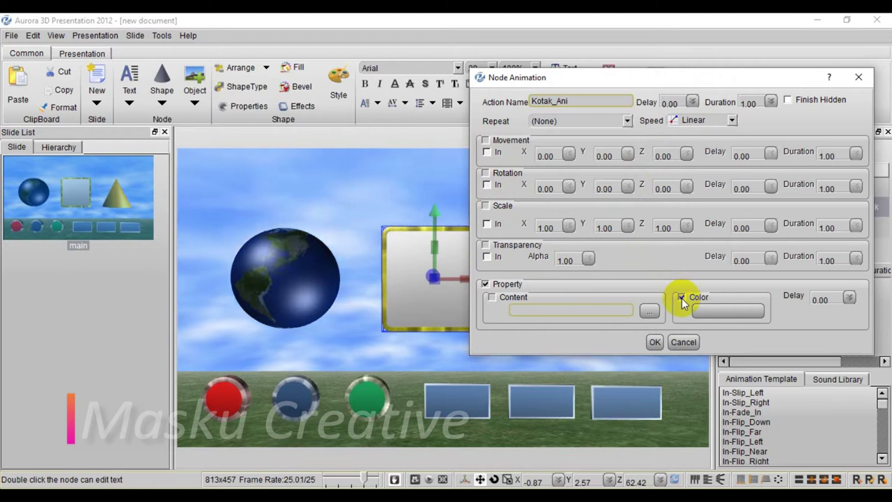
pyautogui.click(721, 313)
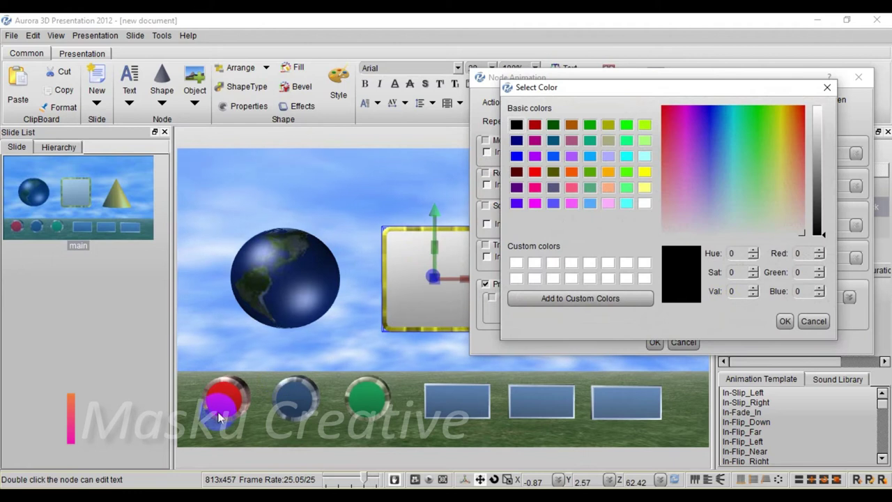
pyautogui.click(534, 173)
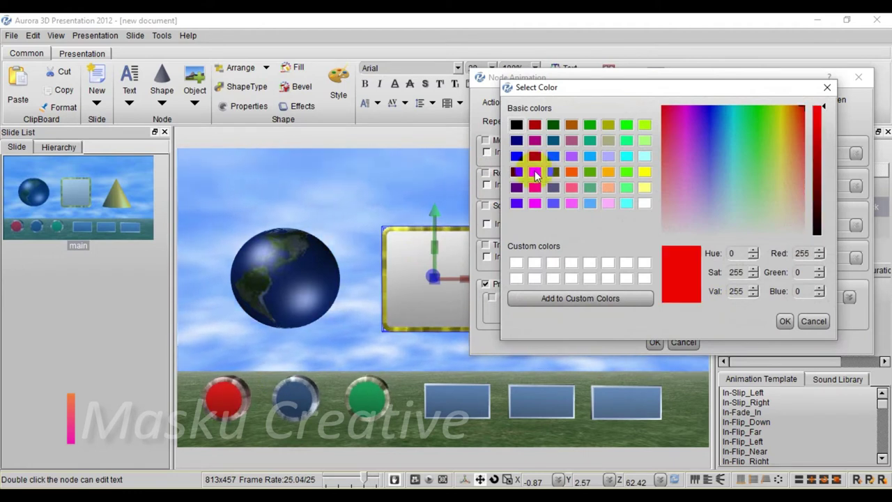
pyautogui.click(785, 321)
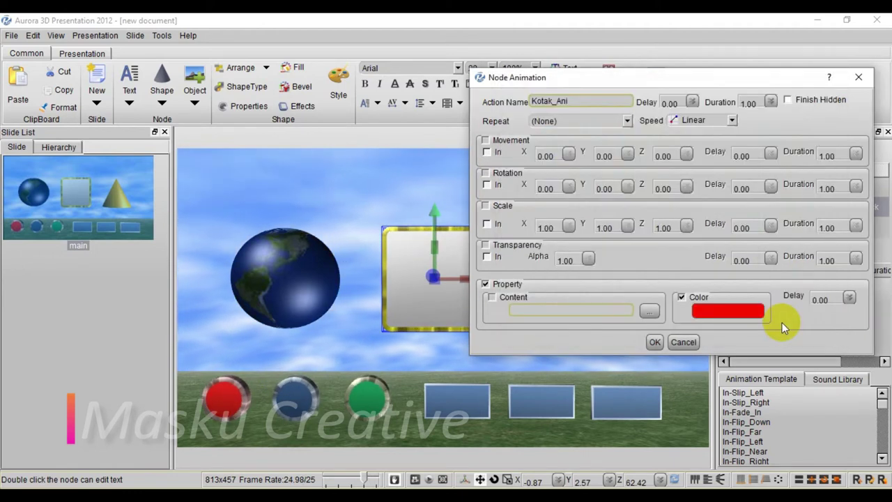
pyautogui.click(655, 342)
pyautogui.click(414, 300)
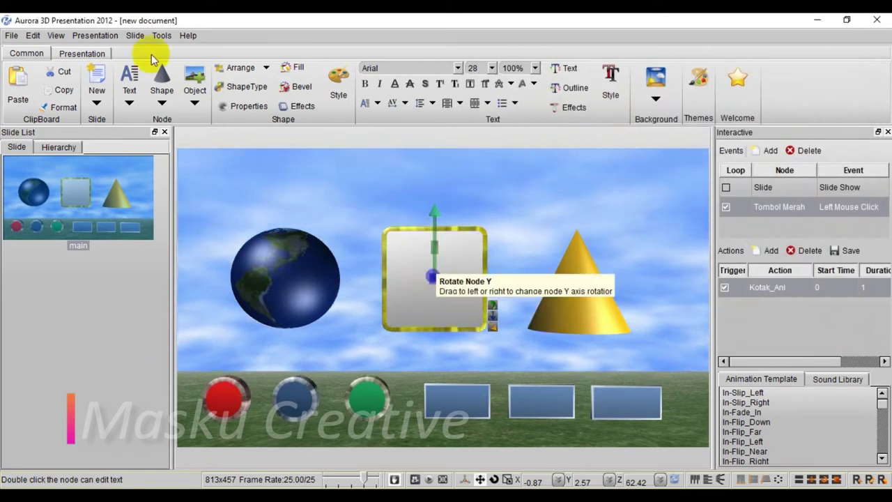
# Play the presentation and trigger the red circle to test the large square's colour change, then stop playback
pyautogui.click(93, 36)
pyautogui.click(98, 66)
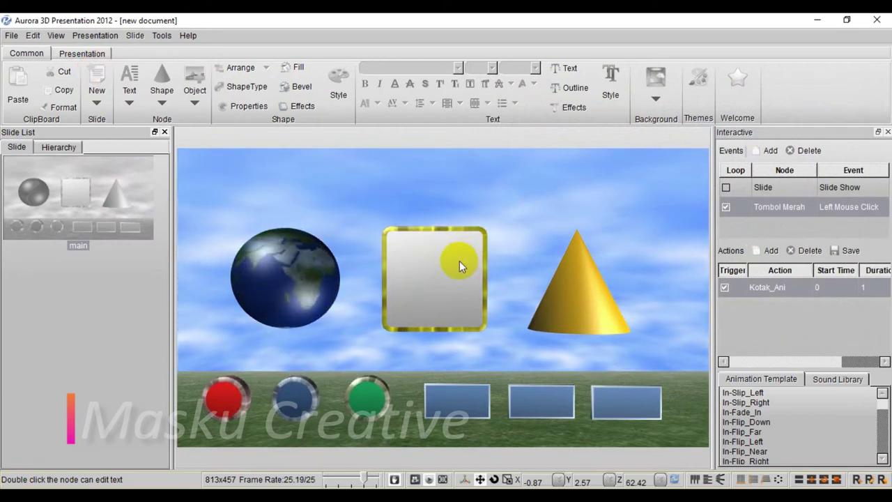
pyautogui.click(226, 401)
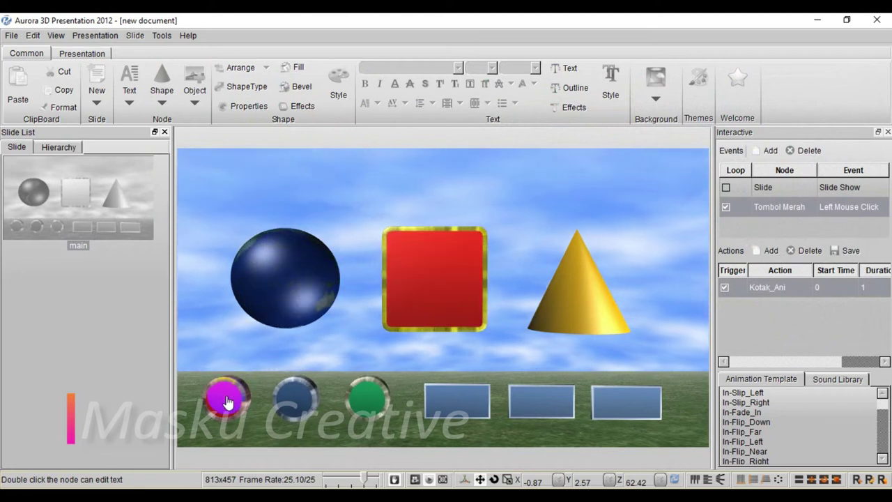
pyautogui.press('Escape')
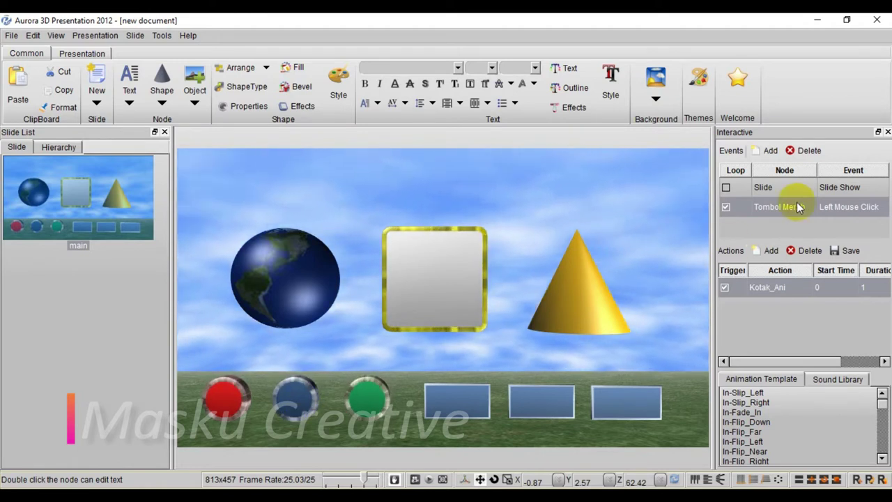
# Show the slide's node hierarchy and add a looping Left Mouse Click event for the blue circle
pyautogui.click(61, 147)
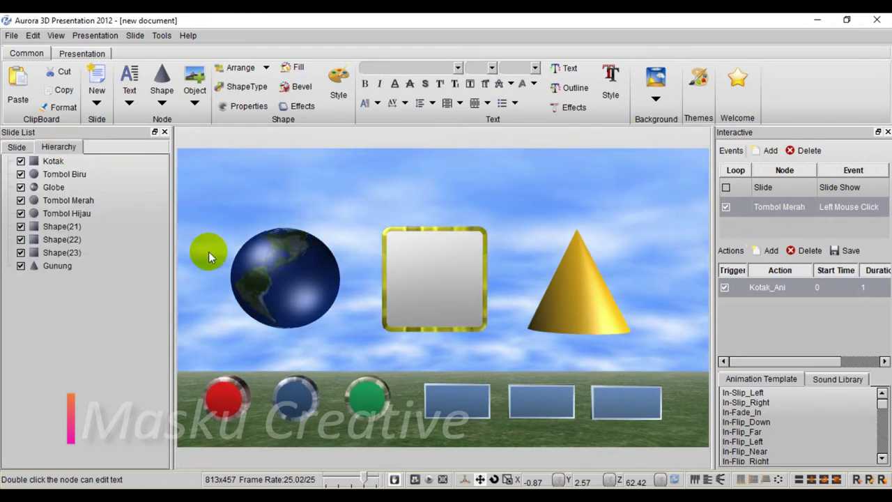
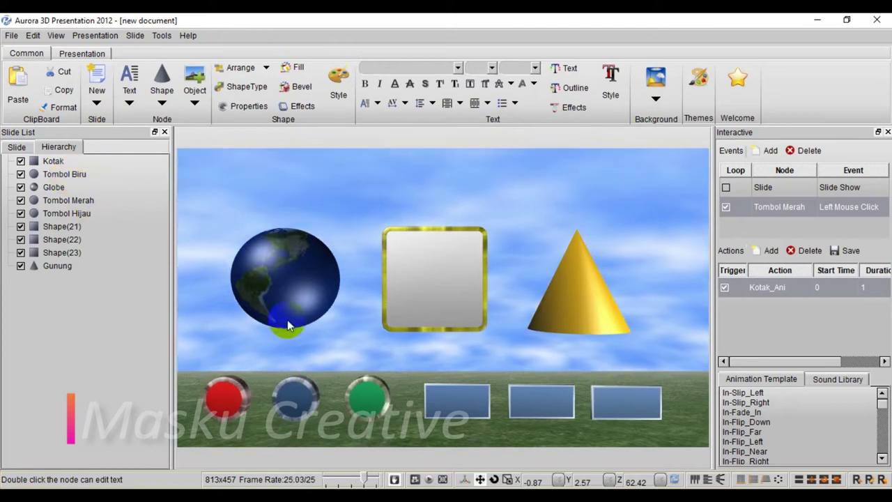
pyautogui.click(291, 400)
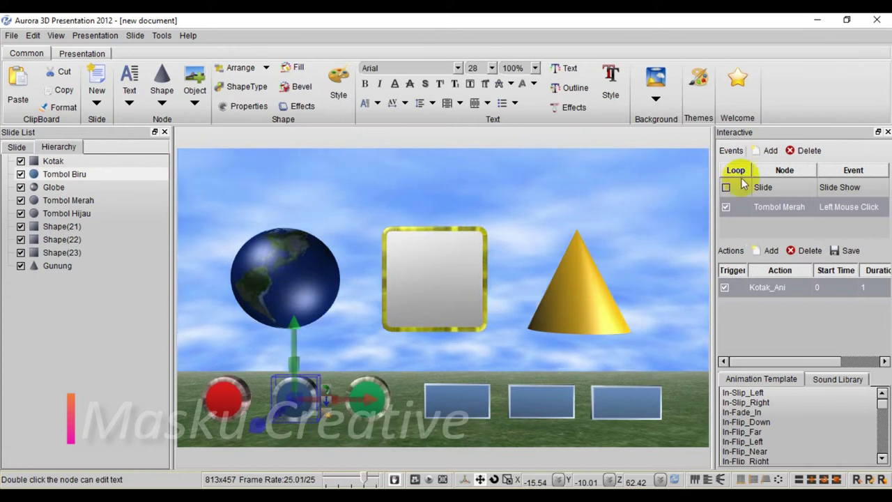
pyautogui.click(767, 150)
pyautogui.moveTo(769, 234)
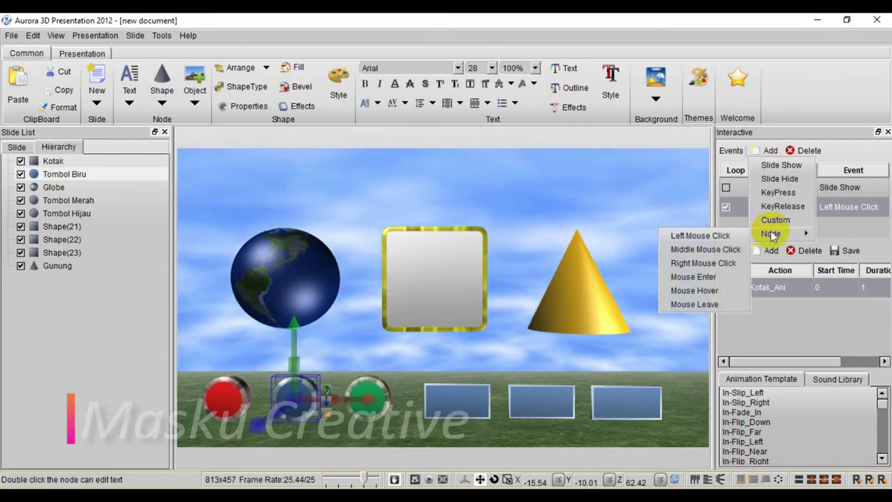
pyautogui.click(701, 236)
pyautogui.click(726, 226)
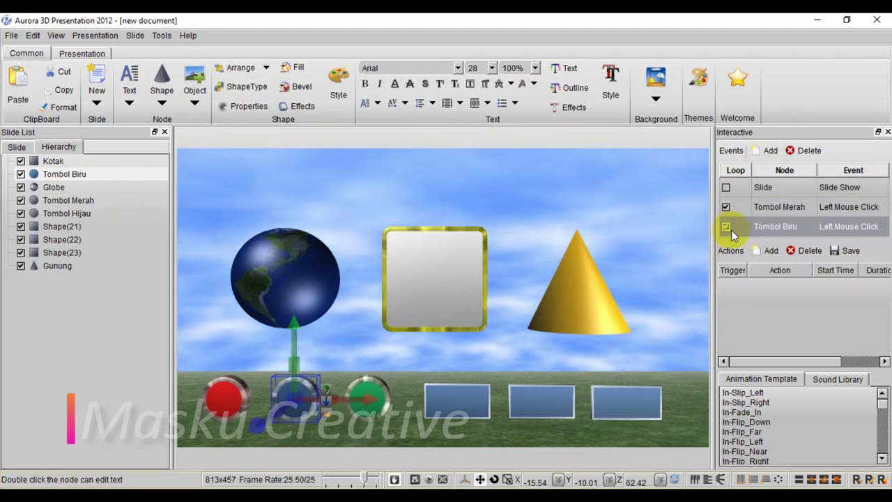
# Select the large square as the node to animate with the blue circle's click event
pyautogui.click(477, 247)
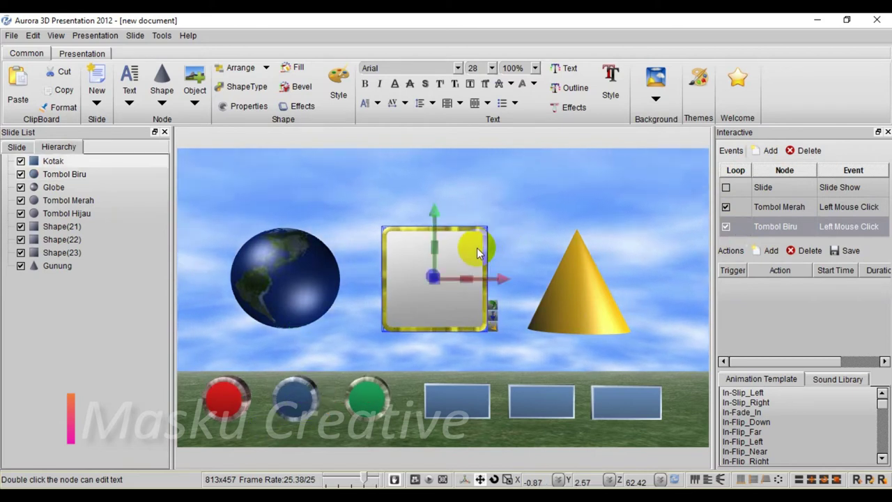
# Add a node animation for Kotak to the Tombol Biru click event, with its Color property set to blue (85, 85, 255)
pyautogui.click(772, 252)
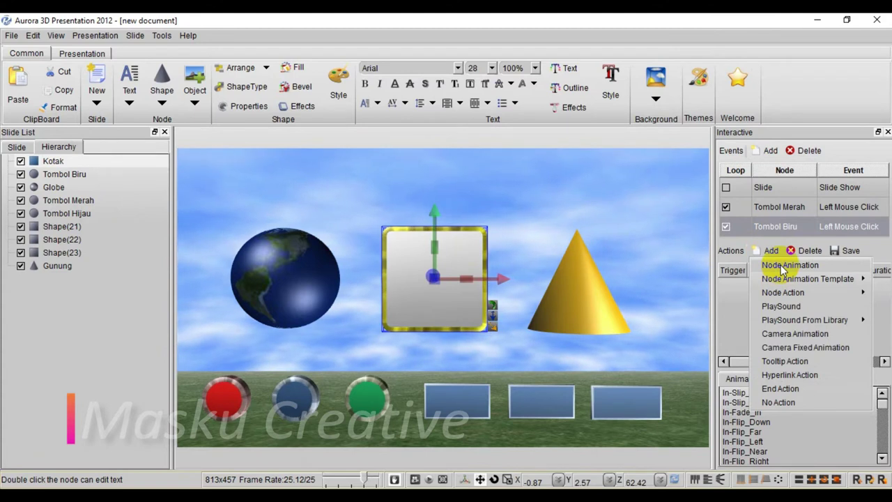
pyautogui.click(786, 266)
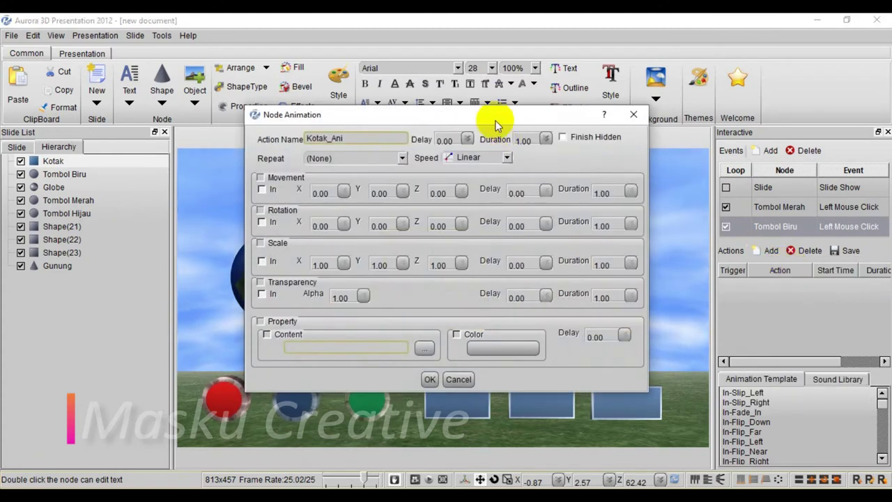
pyautogui.moveTo(496, 124); pyautogui.dragTo(522, 51)
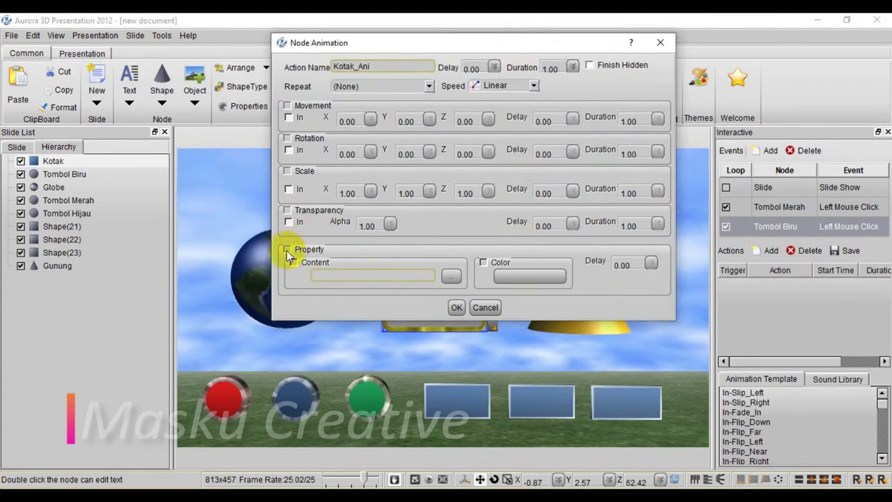
pyautogui.click(287, 250)
pyautogui.moveTo(508, 50); pyautogui.dragTo(278, 42)
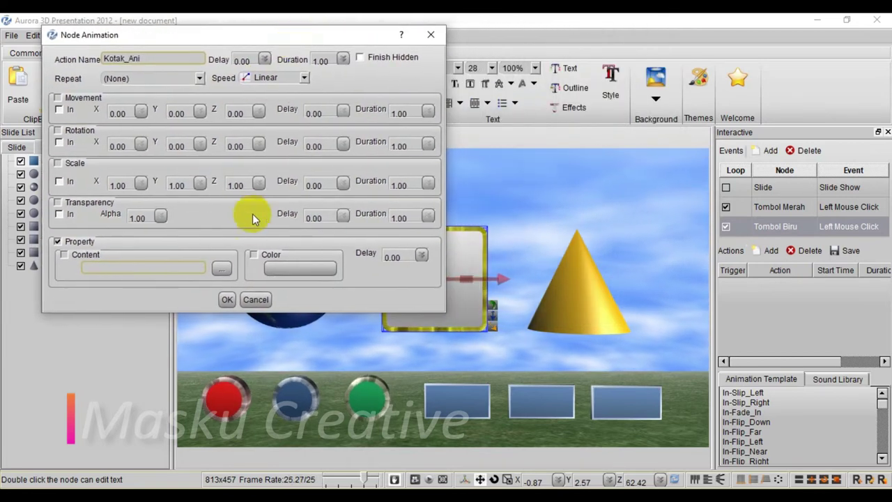
pyautogui.click(253, 255)
pyautogui.click(285, 267)
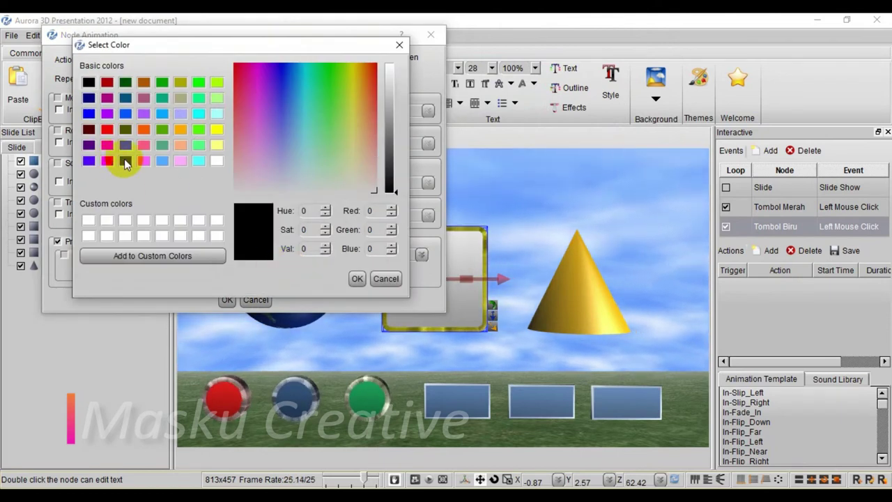
pyautogui.click(126, 161)
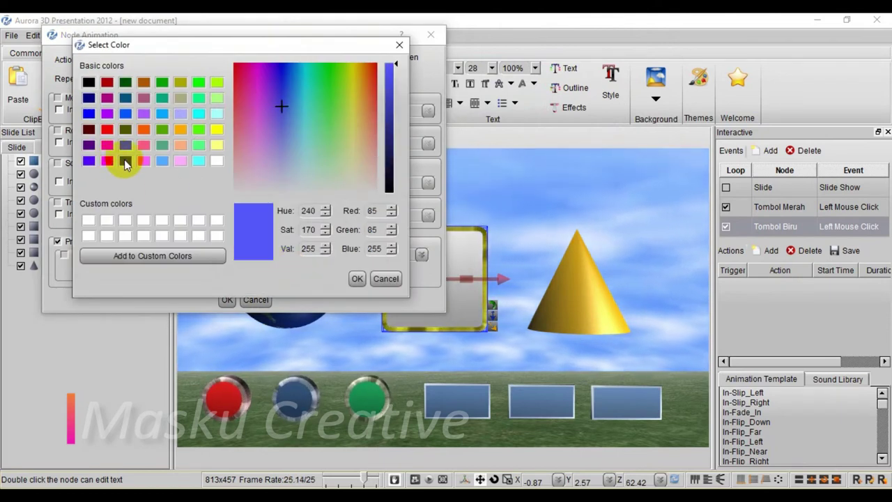
pyautogui.click(357, 279)
pyautogui.click(227, 300)
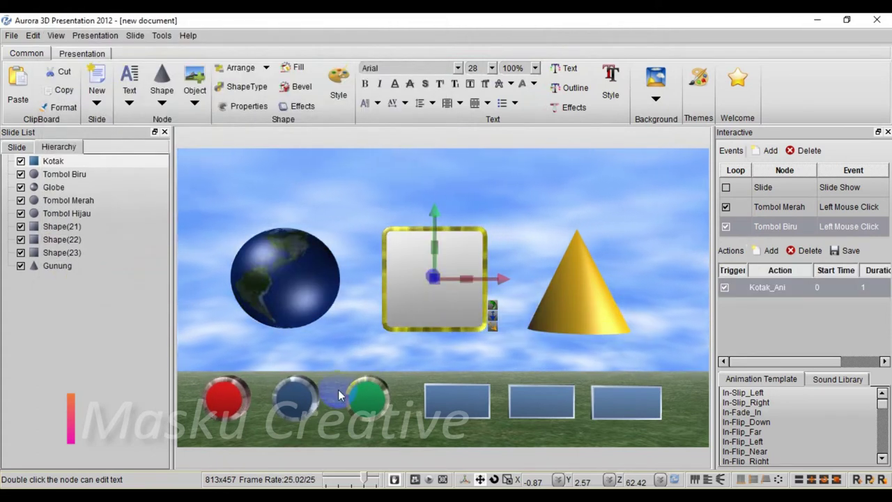
# Add a looping Left Mouse Click event for the green button, Tombol Hijau
pyautogui.click(359, 394)
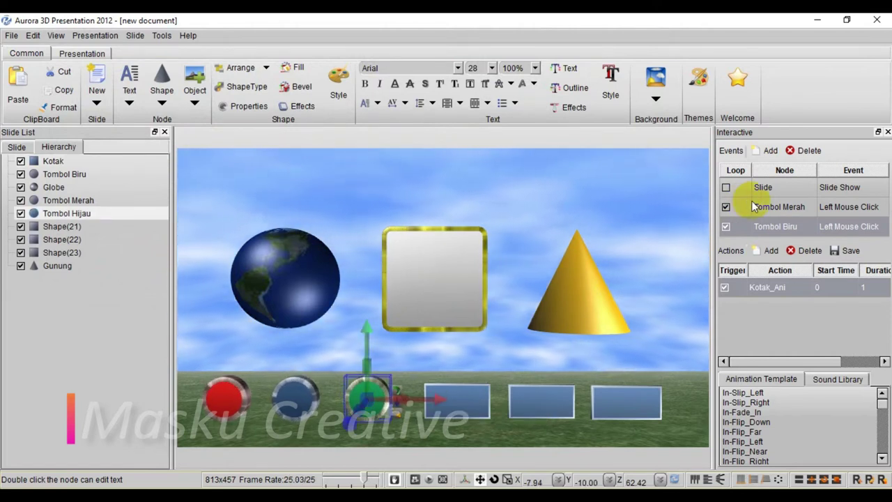
pyautogui.click(771, 152)
pyautogui.moveTo(771, 234)
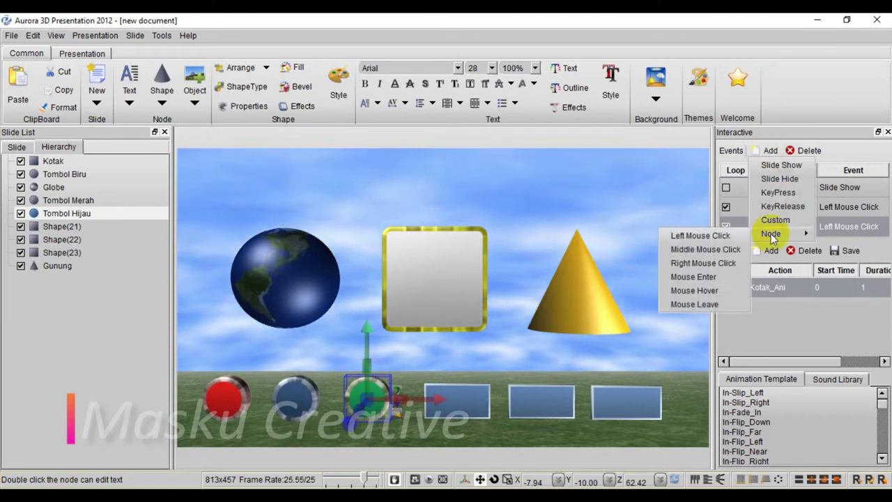
pyautogui.click(705, 236)
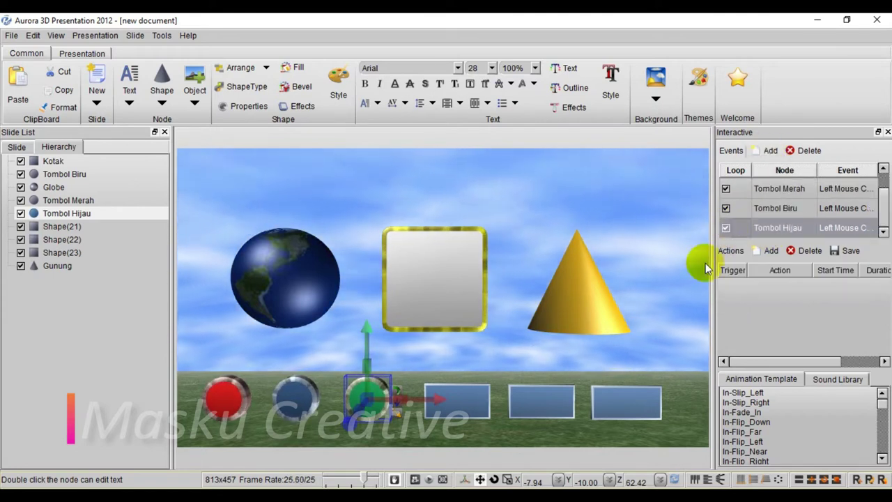
# Add a node animation for Kotak to the Tombol Hijau event, with its Color property set to green (0, 170, 127)
pyautogui.click(455, 255)
pyautogui.click(767, 251)
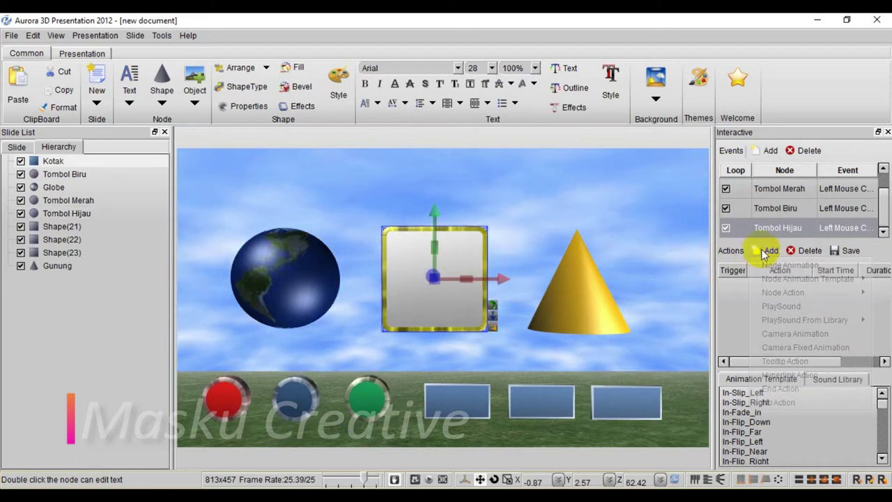
pyautogui.click(775, 265)
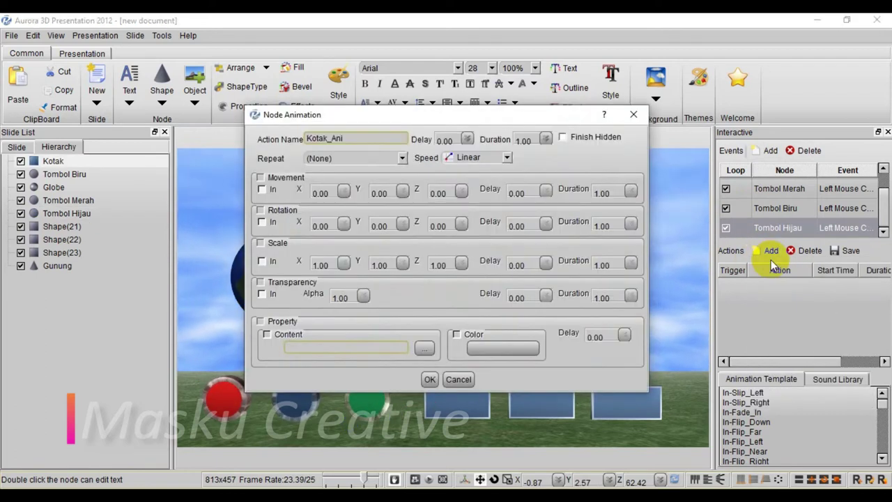
pyautogui.click(457, 335)
pyautogui.click(497, 348)
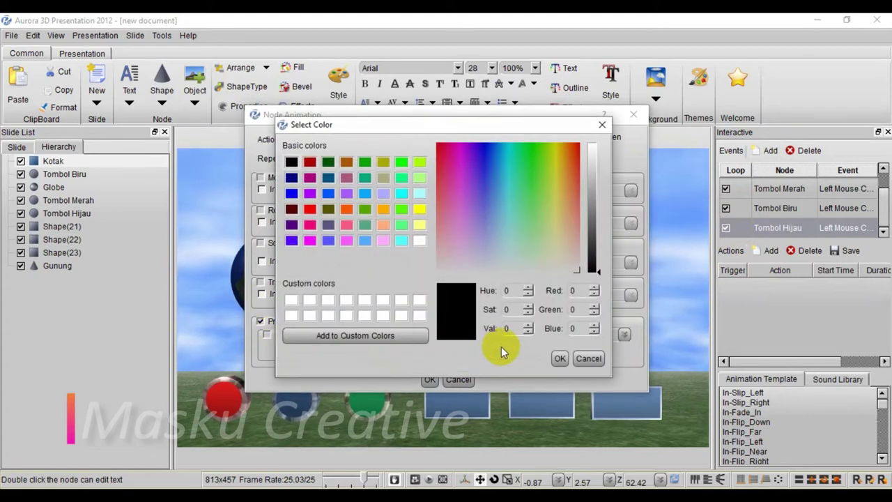
pyautogui.click(364, 177)
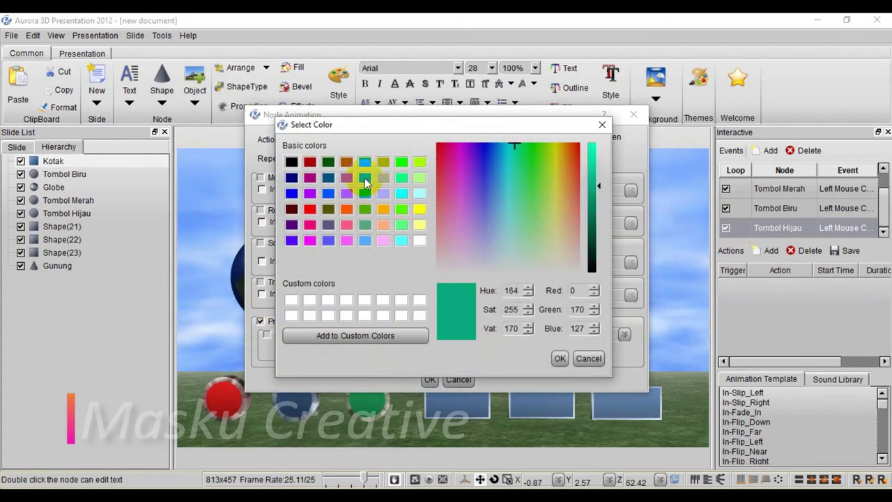
pyautogui.click(559, 358)
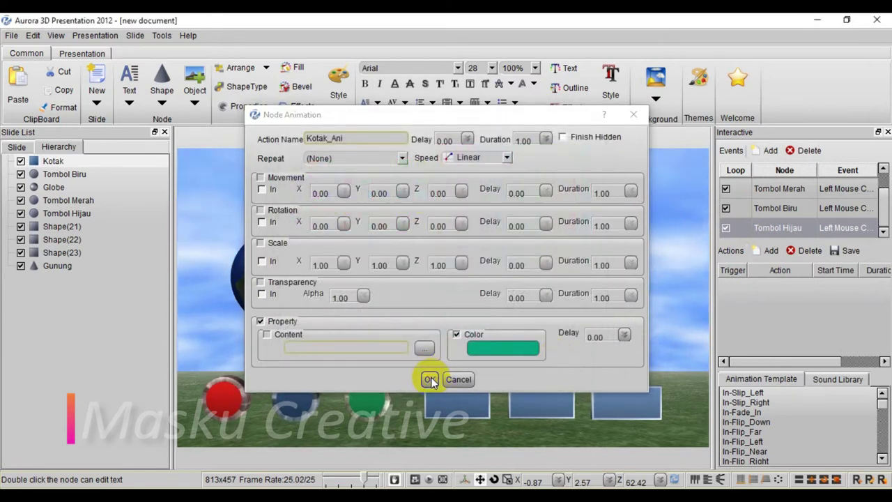
pyautogui.click(431, 380)
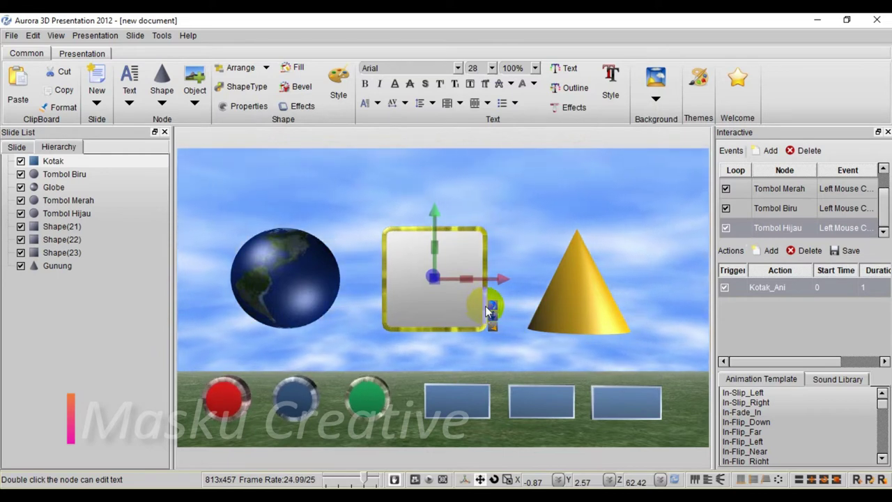
# Preview the presentation and test the red, blue and green buttons on the square, then exit the preview
pyautogui.click(86, 36)
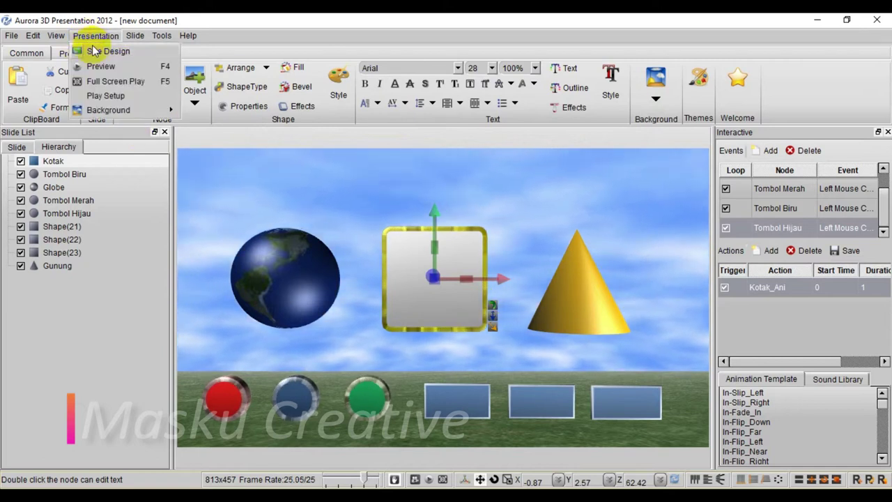
pyautogui.click(83, 53)
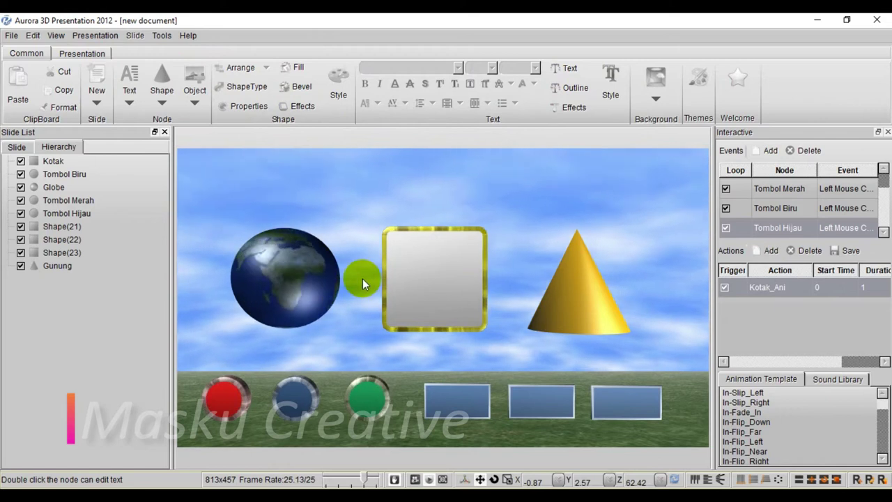
pyautogui.click(229, 395)
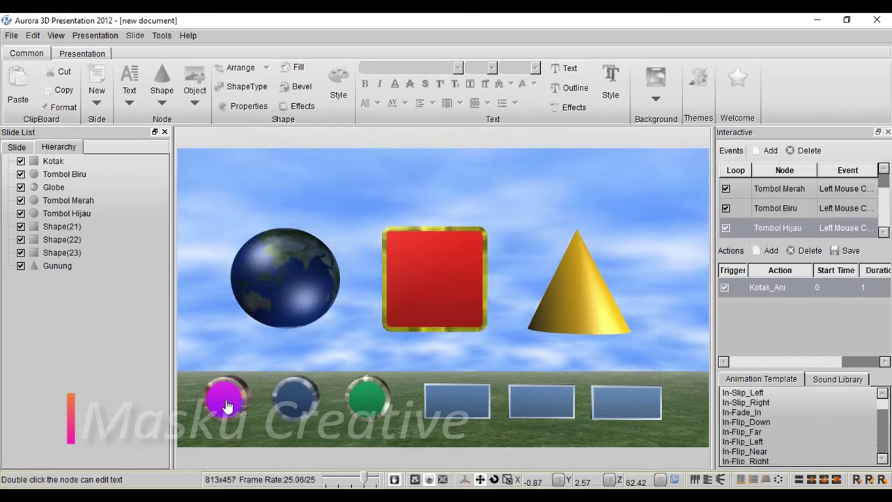
pyautogui.click(295, 395)
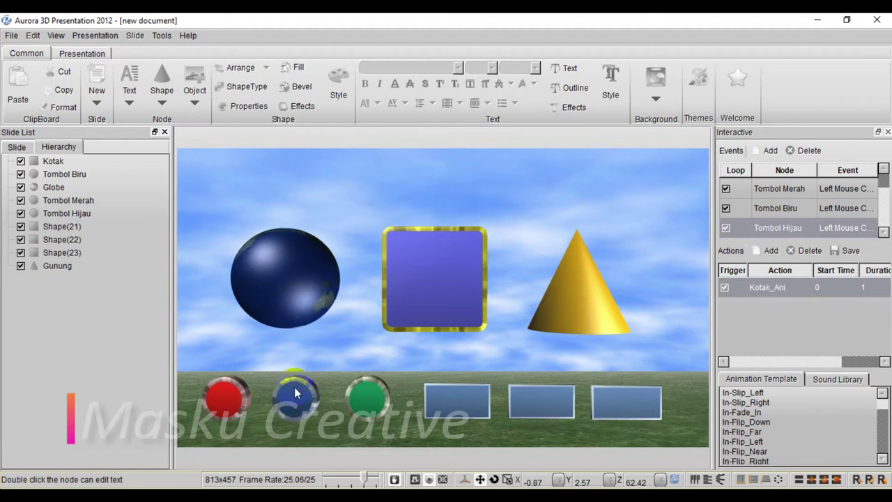
pyautogui.click(367, 395)
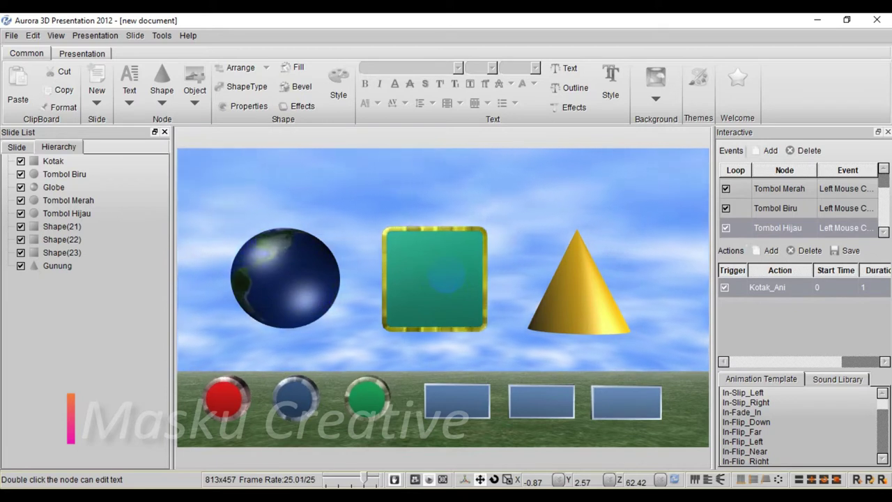
pyautogui.press('Escape')
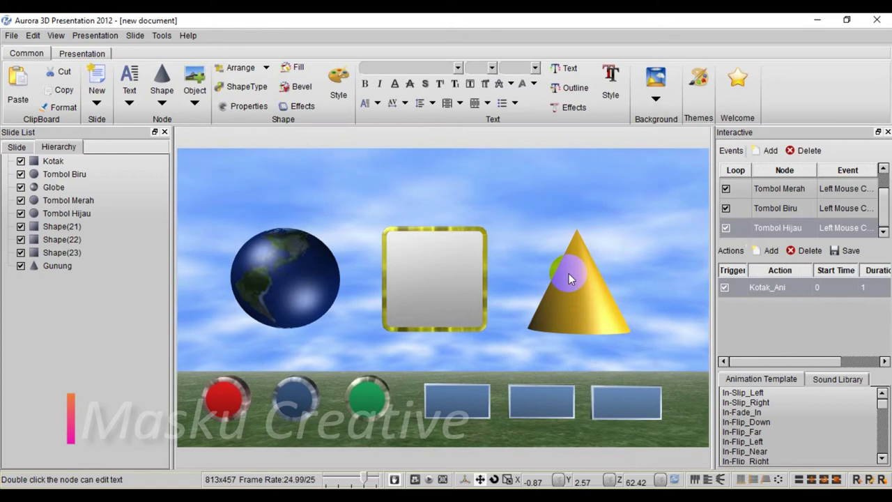
# Delete the rightmost rectangular button, Shape(23), from the slide
pyautogui.click(587, 302)
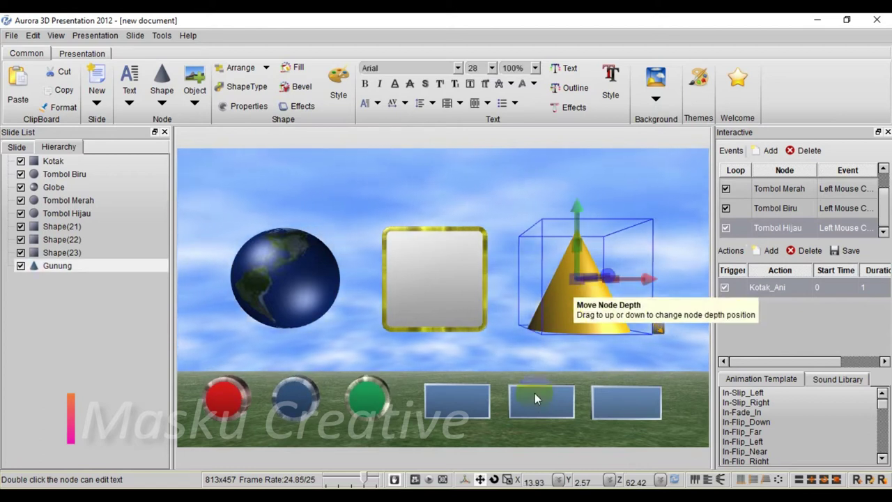
pyautogui.click(631, 404)
pyautogui.press('Delete')
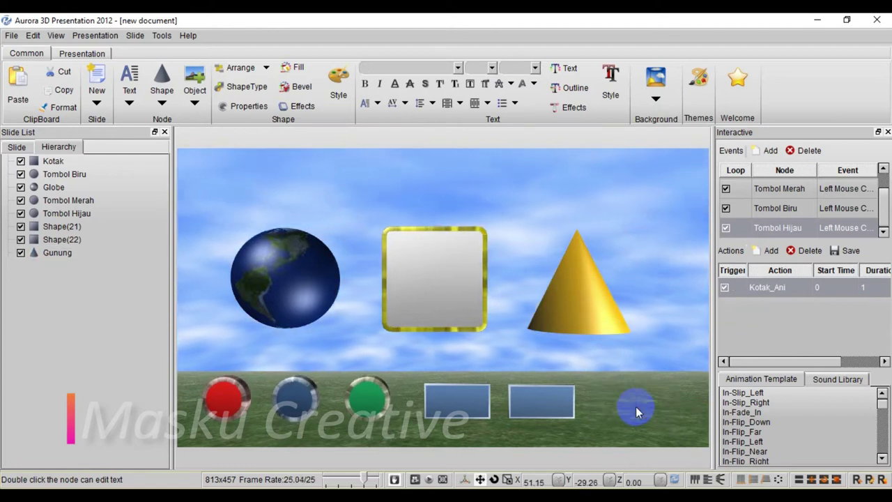
# Move the two remaining rectangular buttons rightward to sit side by side beneath the cone, with Shape(21) at X about 27
pyautogui.moveTo(528, 402); pyautogui.dragTo(554, 404)
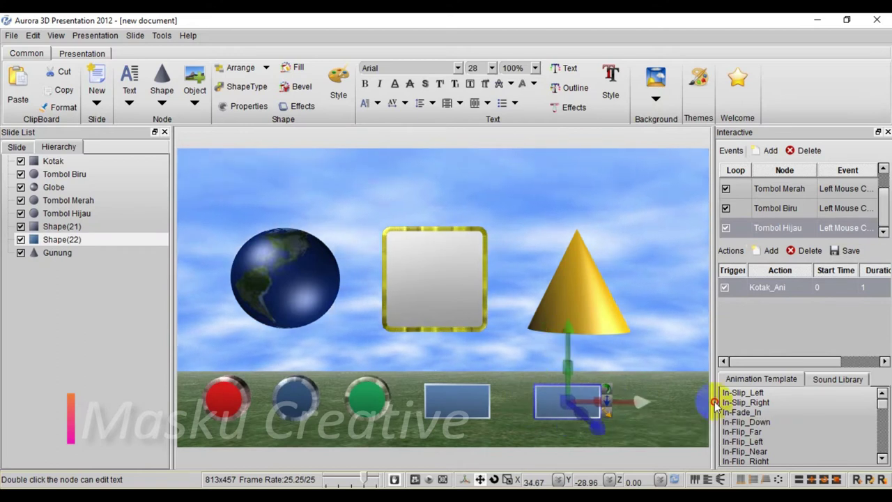
pyautogui.moveTo(715, 404); pyautogui.dragTo(728, 399)
pyautogui.click(471, 401)
pyautogui.moveTo(526, 404); pyautogui.dragTo(704, 415)
pyautogui.click(585, 403)
pyautogui.click(516, 403)
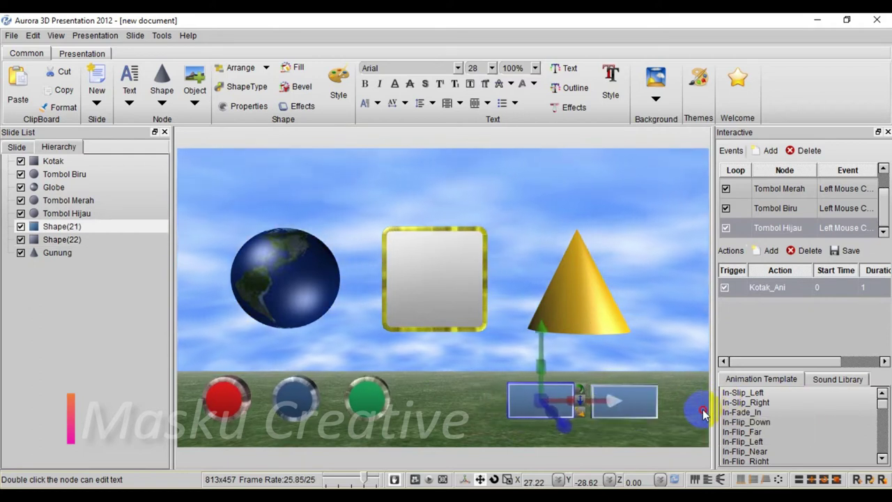
pyautogui.click(620, 323)
pyautogui.click(626, 355)
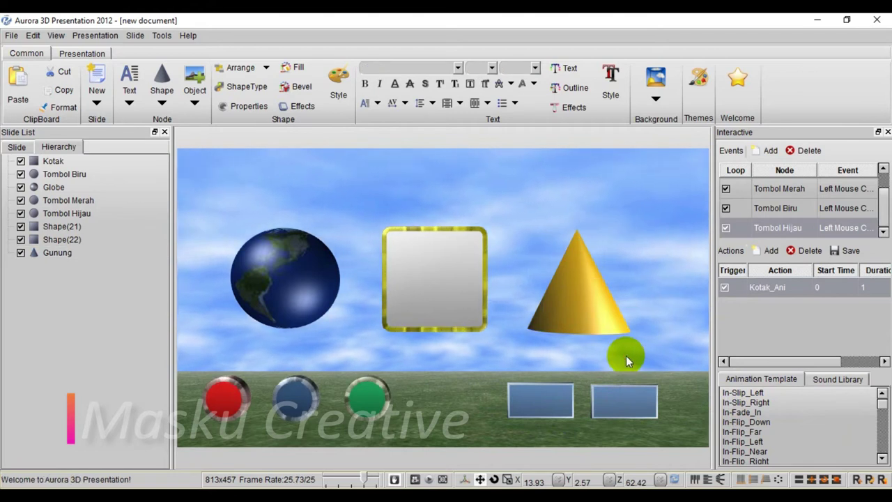
pyautogui.click(583, 303)
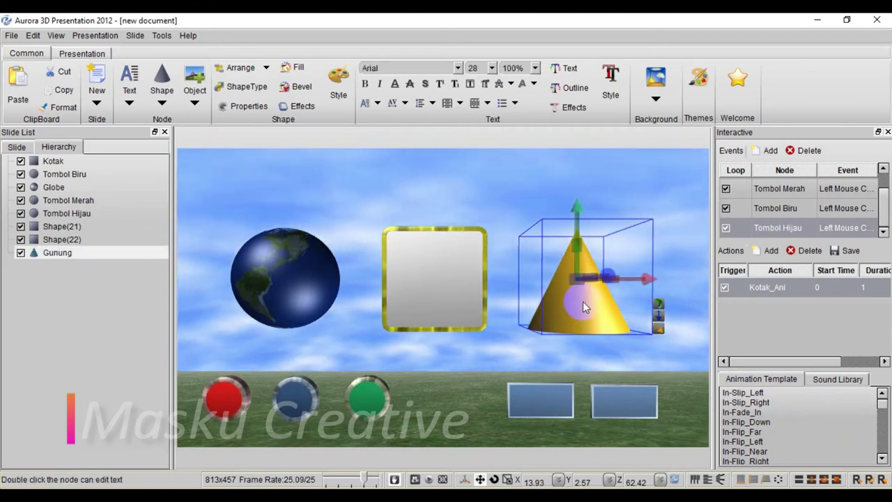
pyautogui.click(555, 403)
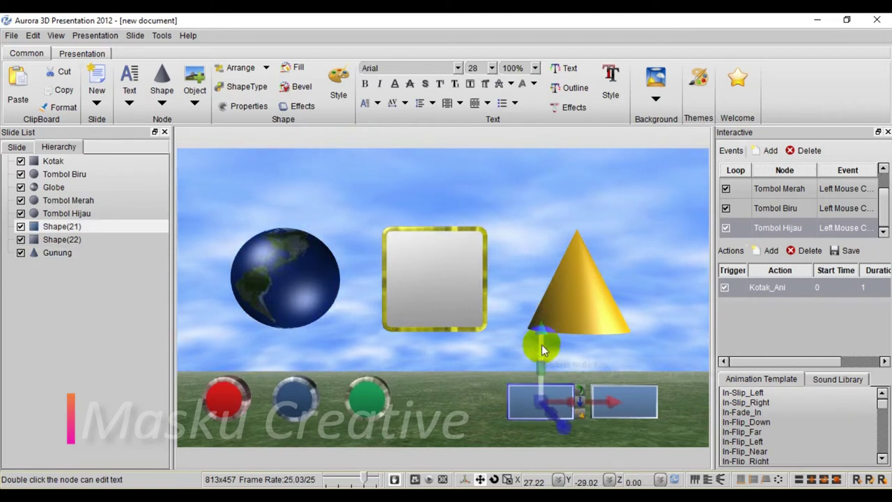
pyautogui.click(490, 355)
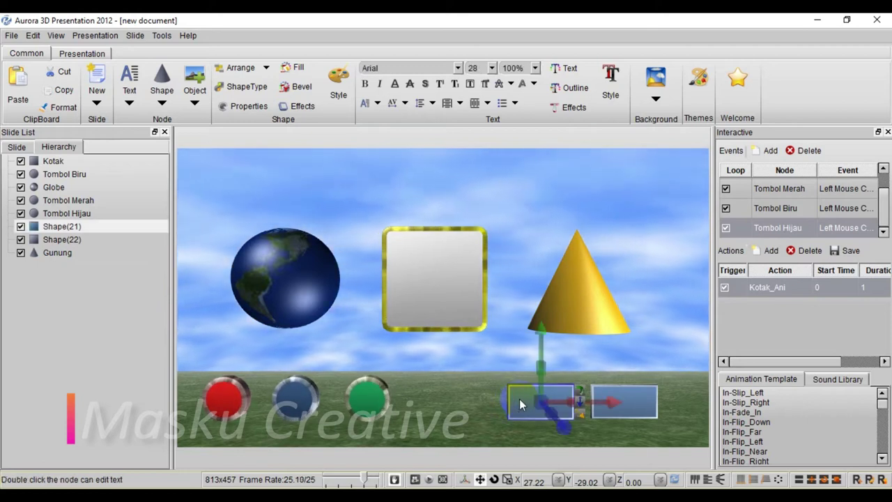
pyautogui.click(582, 308)
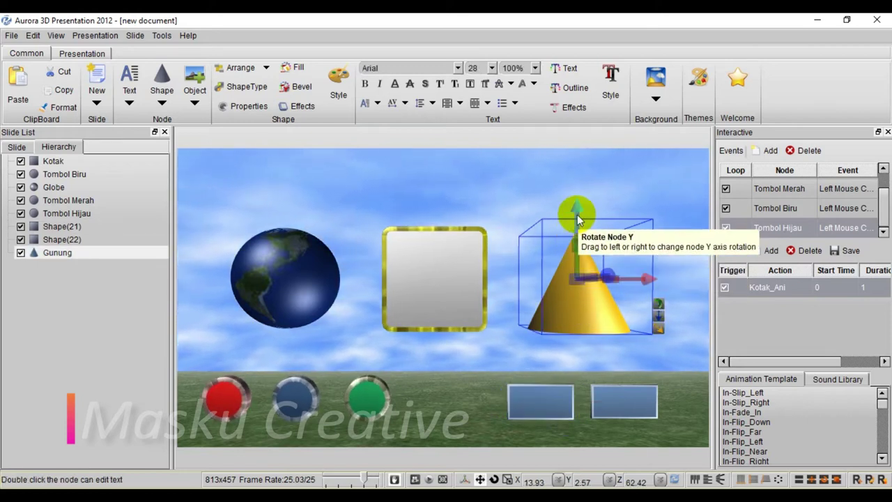
pyautogui.click(533, 404)
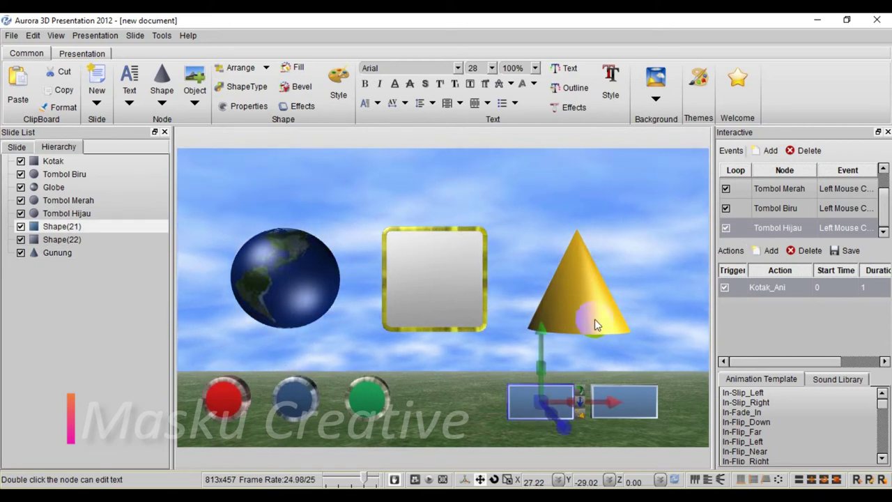
pyautogui.click(770, 151)
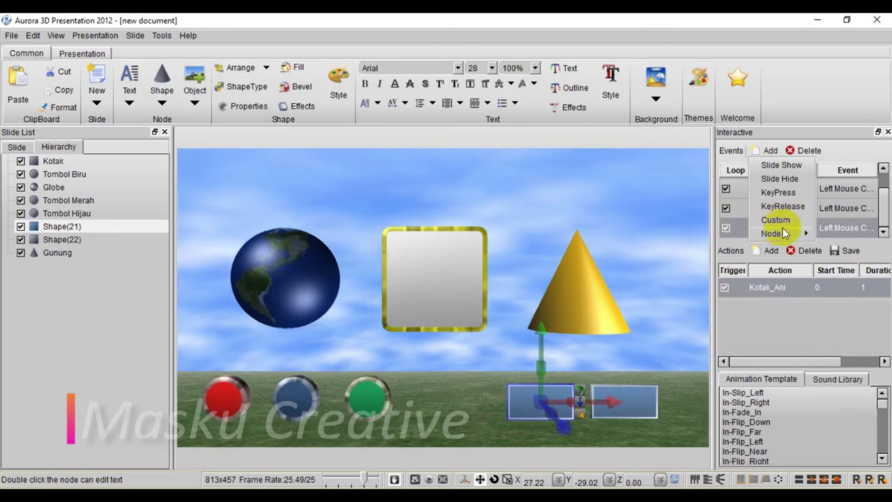
pyautogui.moveTo(774, 234)
pyautogui.click(689, 236)
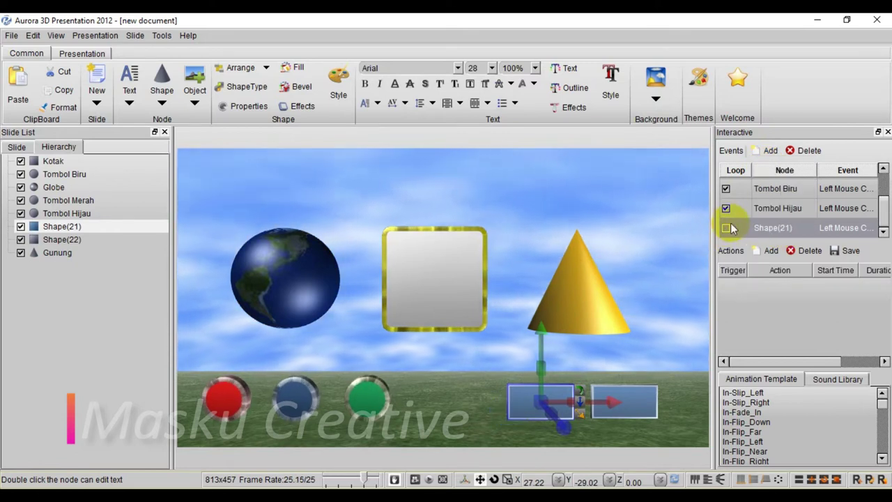
pyautogui.click(806, 152)
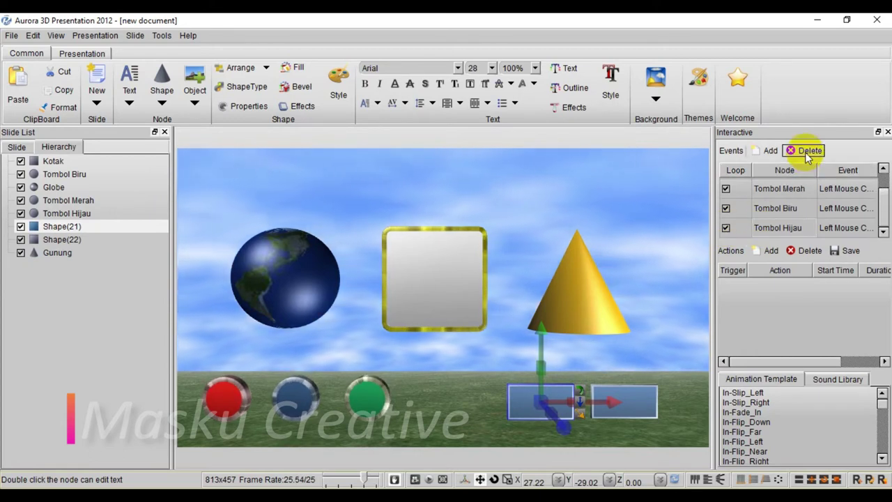
# Rename Shape(21), the rectangular button directly beneath the cone's left edge, as Putar Kiri
pyautogui.click(77, 226)
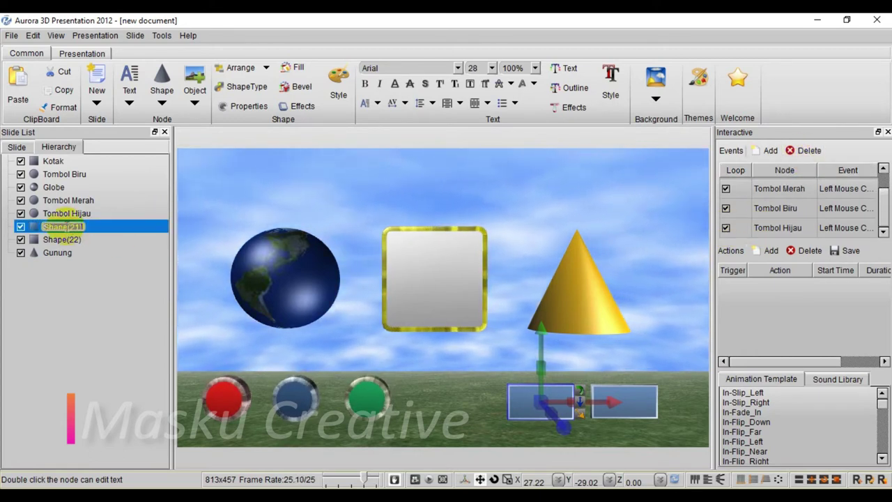
pyautogui.write('Pl')
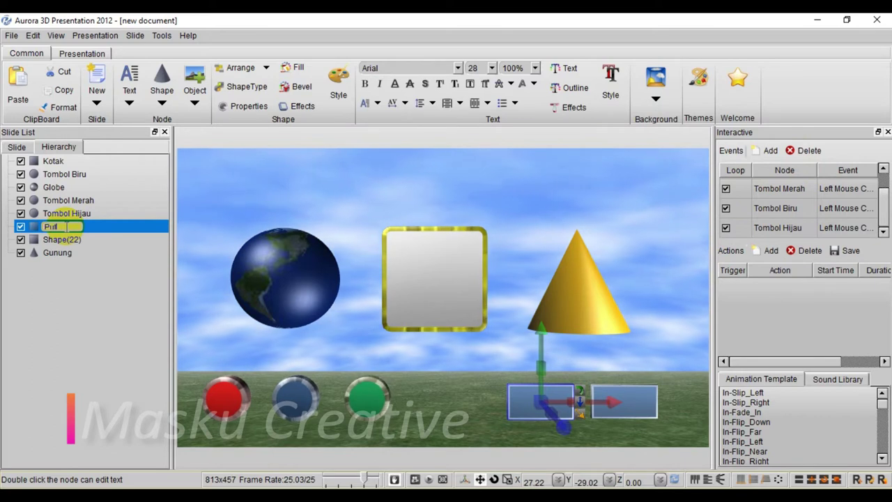
pyautogui.write('tar Kiri')
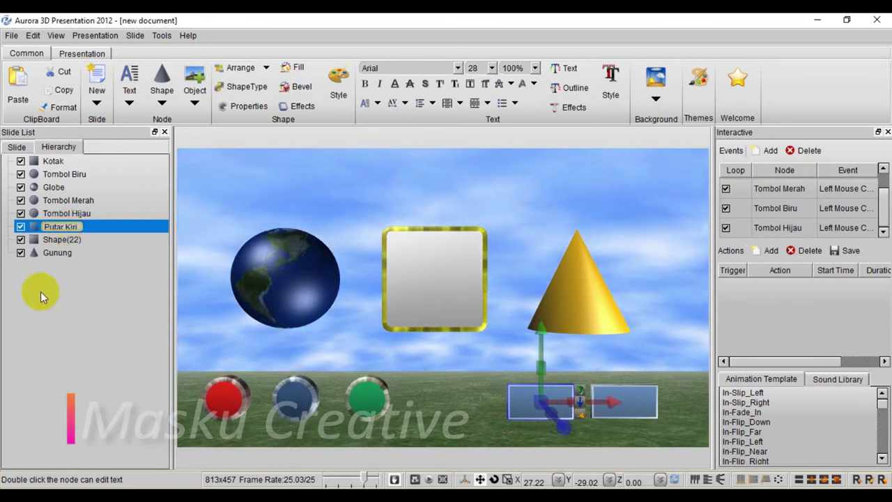
pyautogui.click(51, 328)
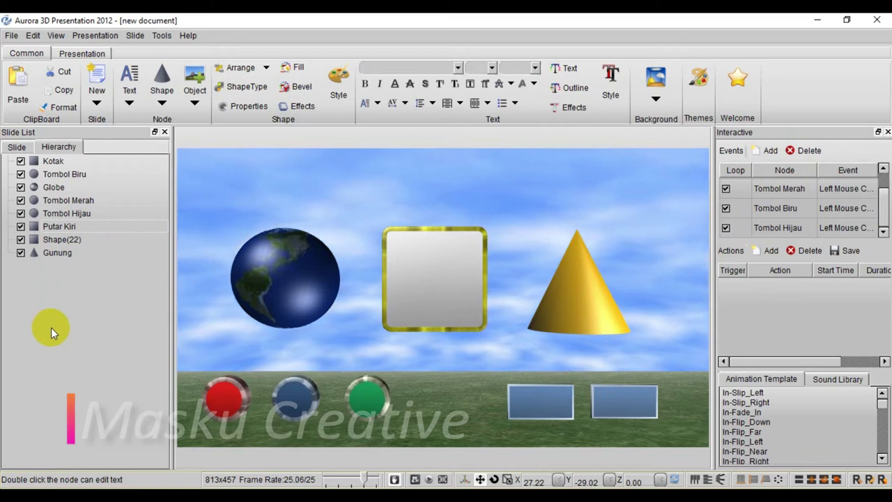
# Rename the other rectangular button, Shape(22), as Putar kanan
pyautogui.click(619, 401)
pyautogui.click(60, 238)
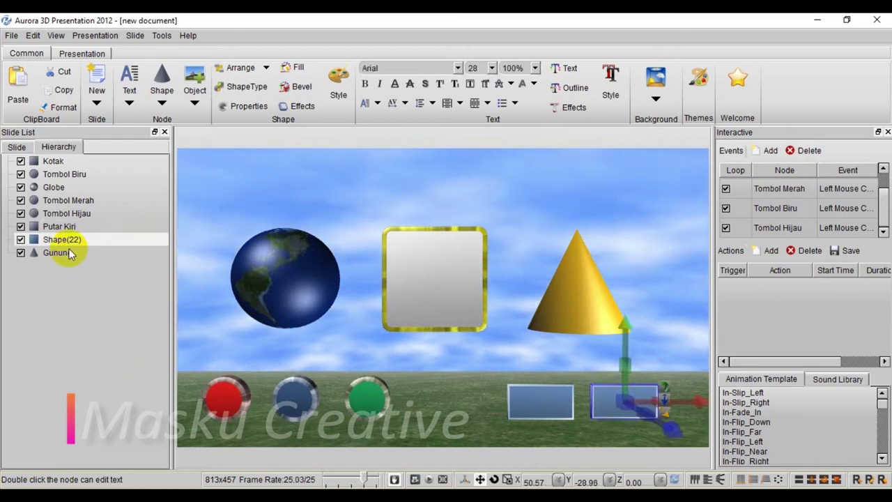
pyautogui.write('Pu')
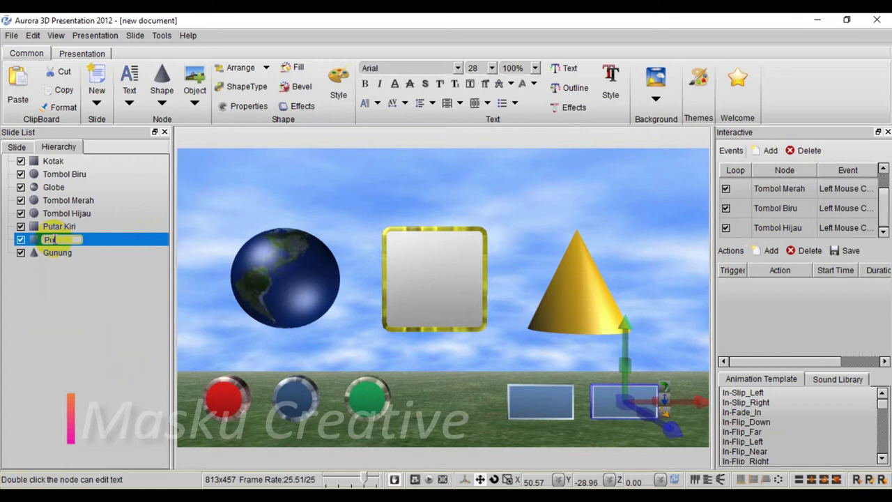
pyautogui.write('tar ka')
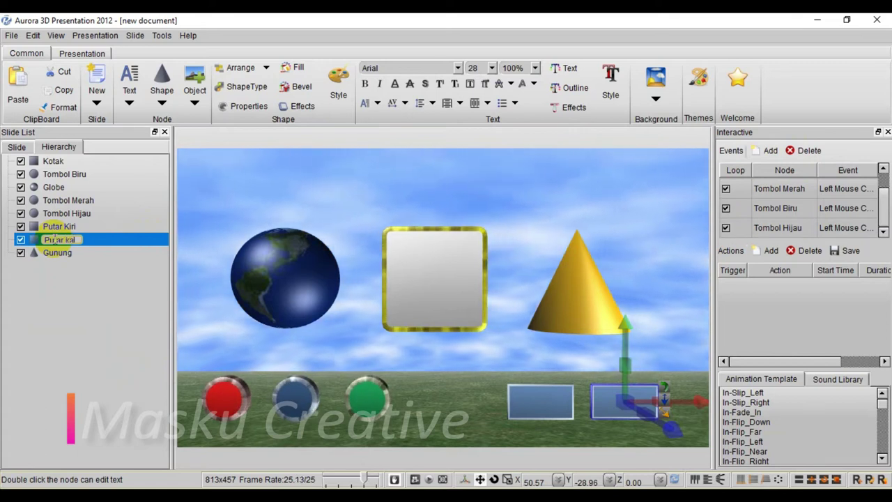
pyautogui.write('nan')
pyautogui.click(66, 311)
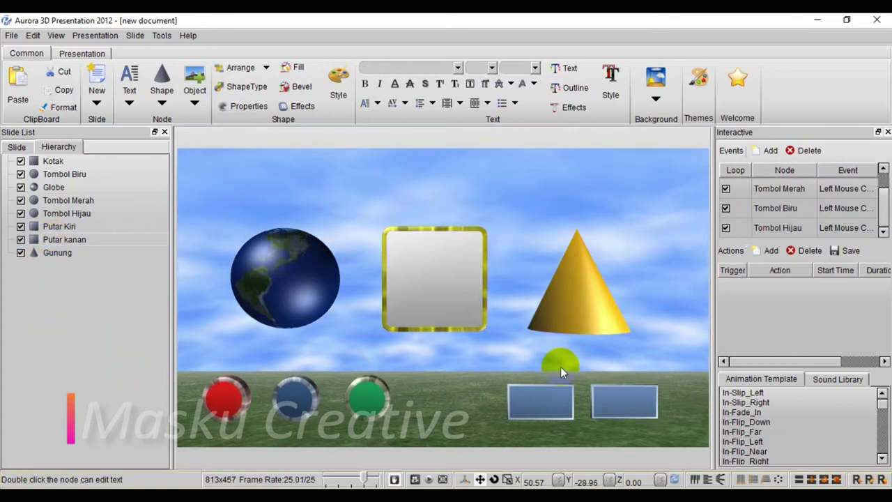
# Add a Left Mouse Click event for the Putar Kiri button and enable its loop
pyautogui.click(525, 409)
pyautogui.click(767, 152)
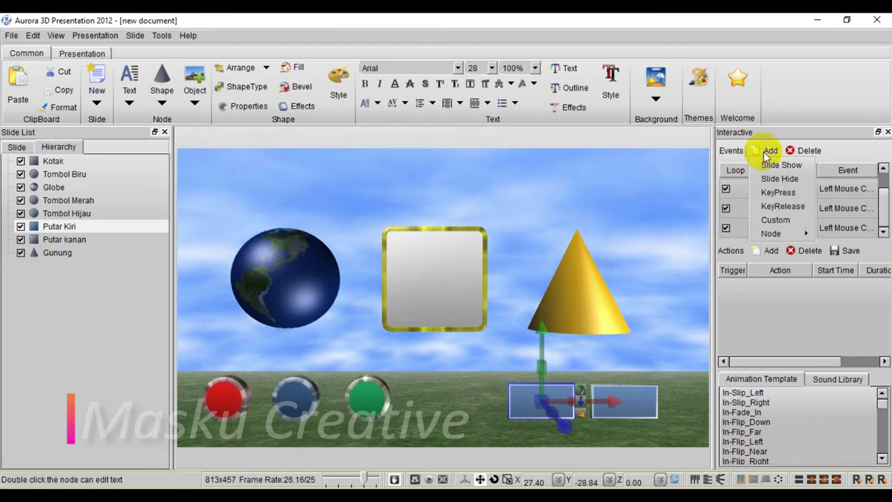
pyautogui.moveTo(771, 234)
pyautogui.click(696, 237)
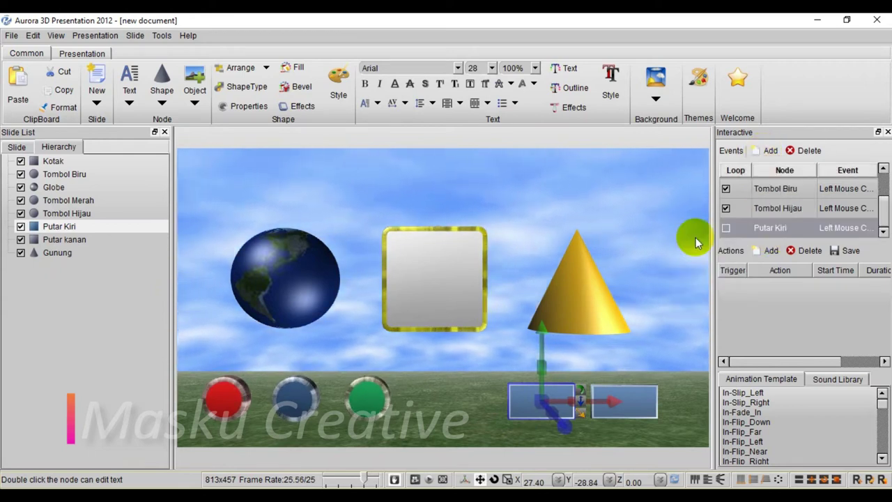
pyautogui.click(725, 227)
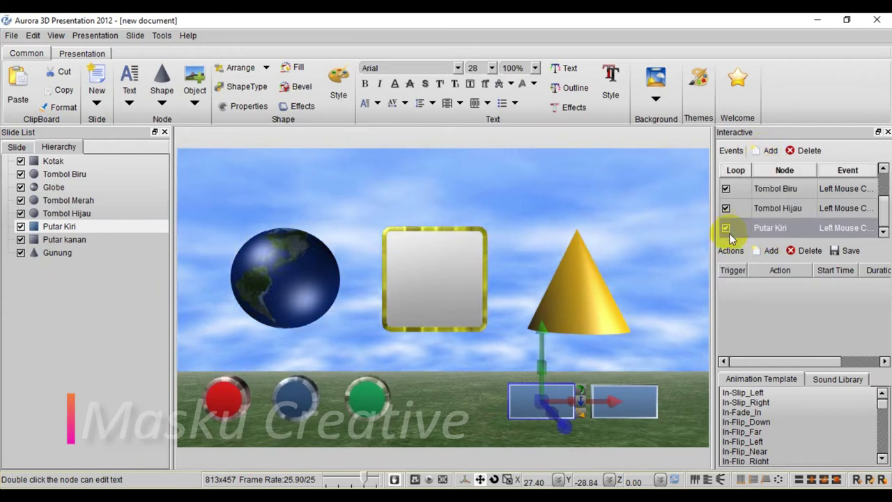
# Add a node animation for Gunung to the Putar Kiri event with Y rotation -360, repeat Until Next Click and duration 10
pyautogui.click(587, 254)
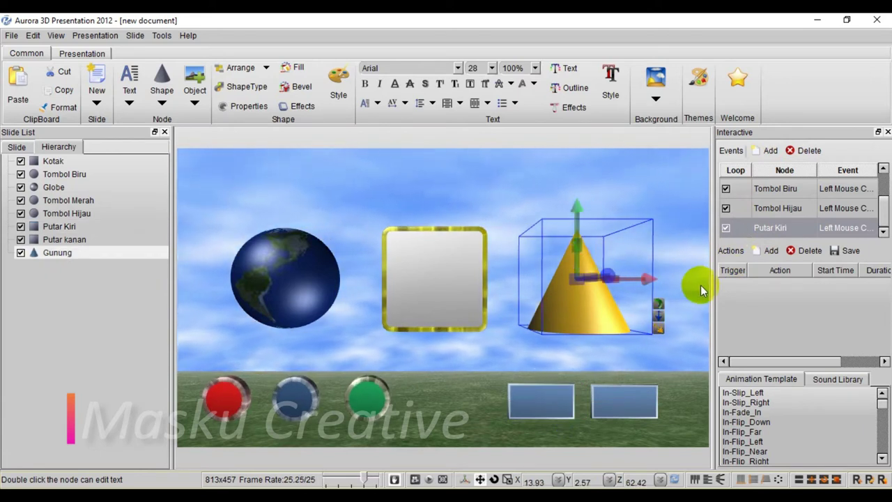
pyautogui.click(768, 251)
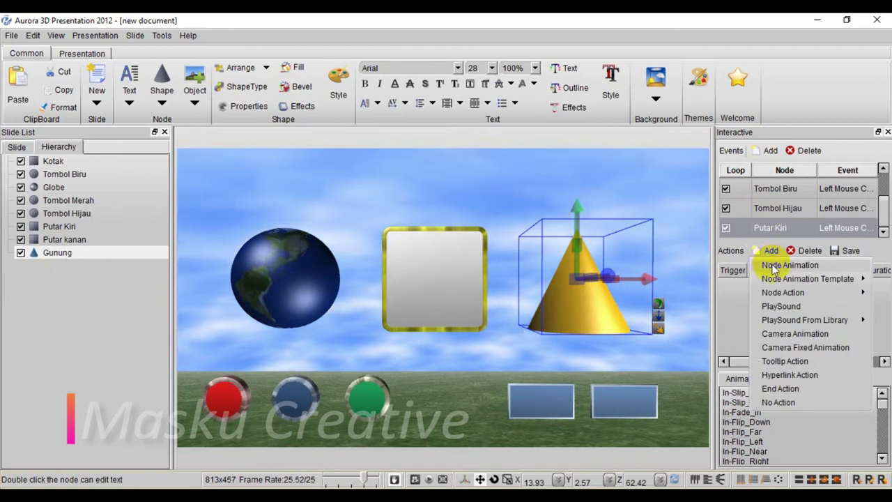
pyautogui.click(772, 266)
pyautogui.moveTo(474, 115); pyautogui.dragTo(298, 29)
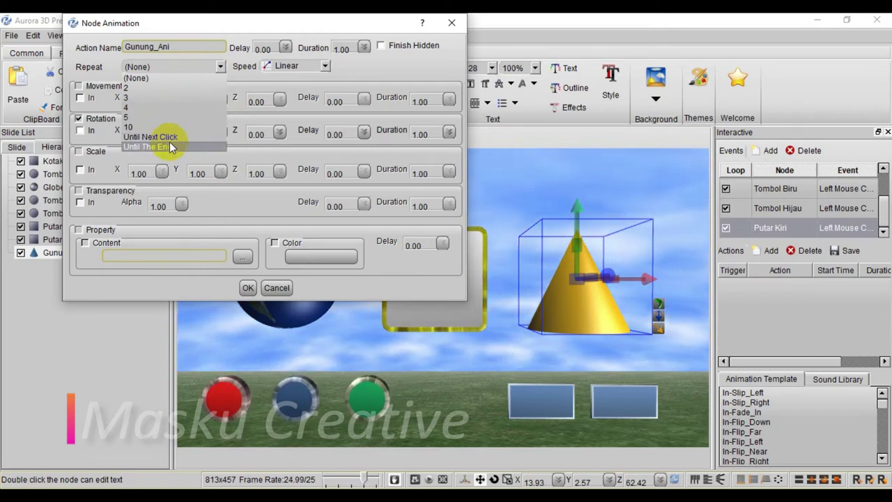
pyautogui.click(170, 137)
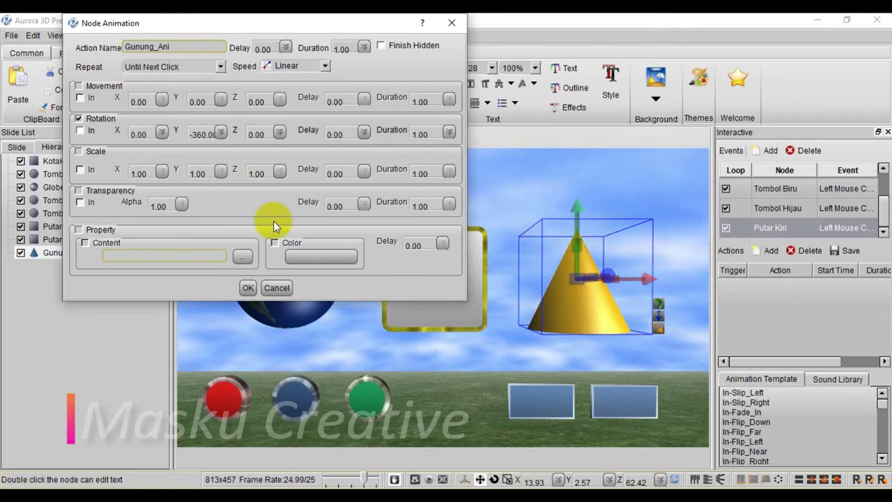
pyautogui.click(361, 47)
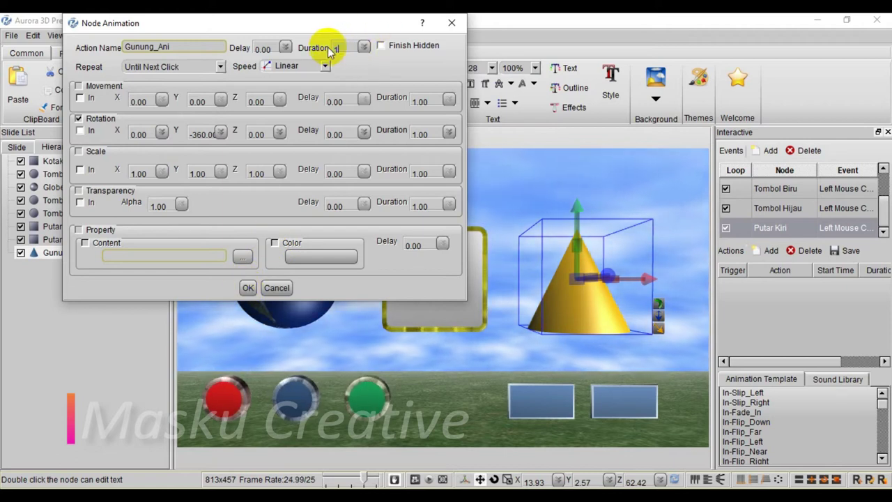
pyautogui.click(246, 288)
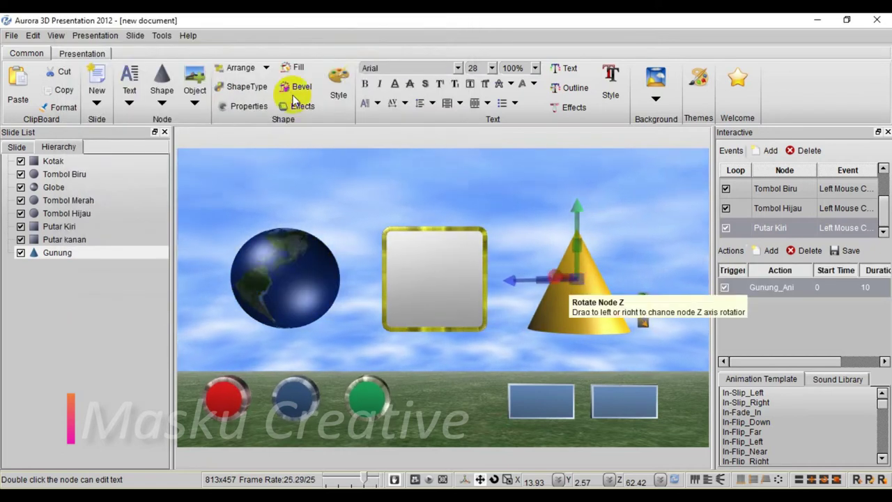
# Fill the cone with a banded gold-brown texture
pyautogui.click(298, 68)
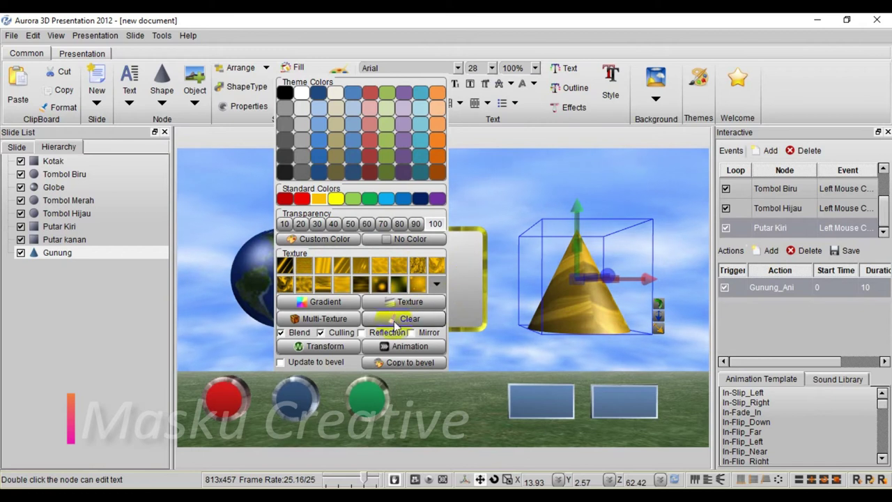
pyautogui.click(524, 179)
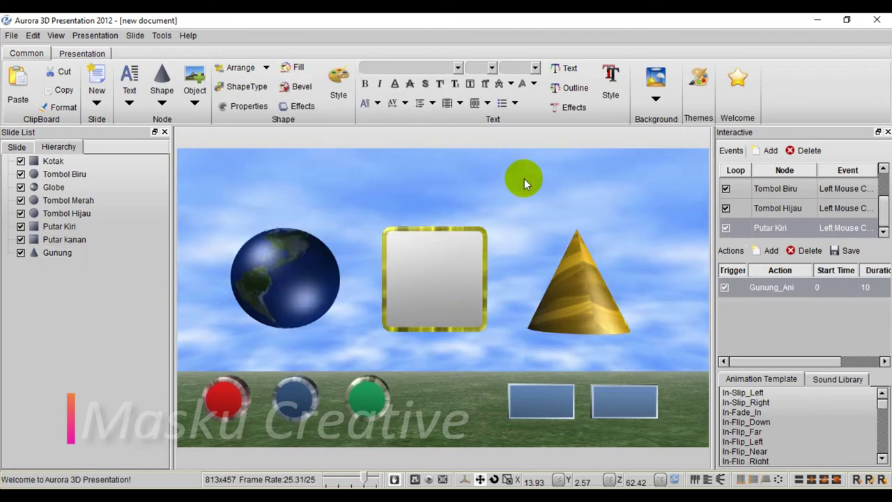
# Preview the presentation and test the coloured buttons on the square and the rectangular buttons on the cone, then exit the preview
pyautogui.click(96, 35)
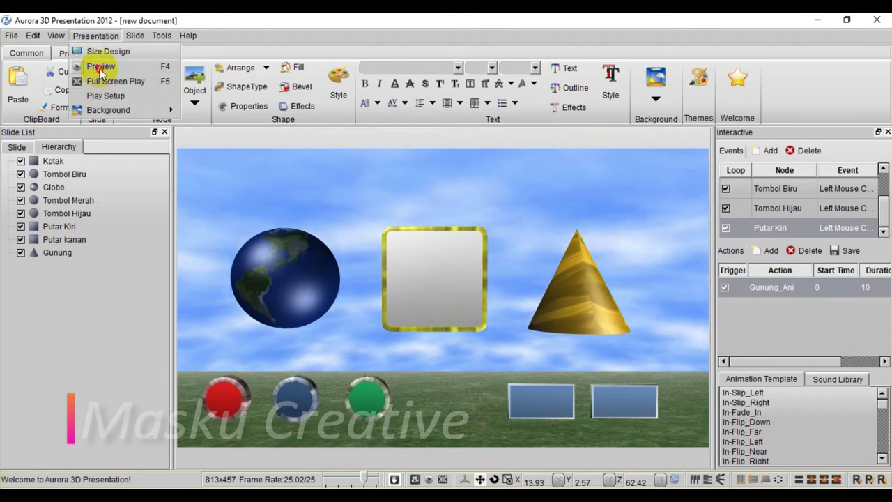
pyautogui.click(99, 66)
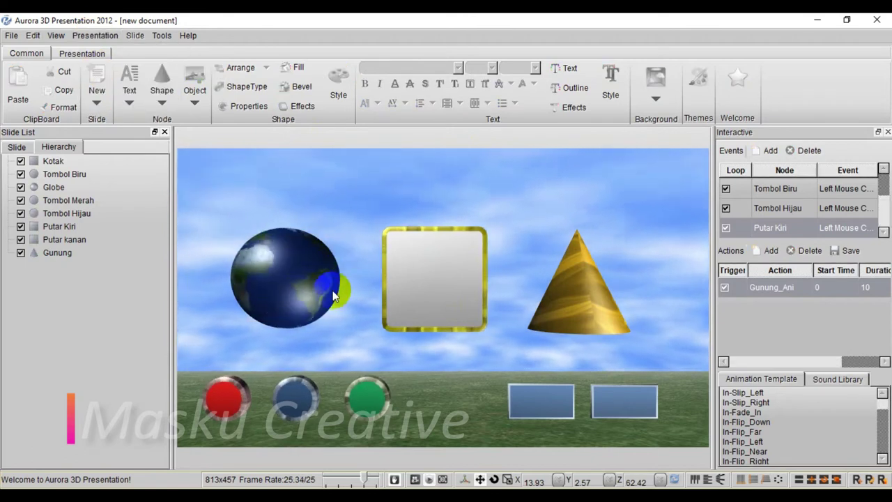
pyautogui.click(249, 397)
pyautogui.click(295, 397)
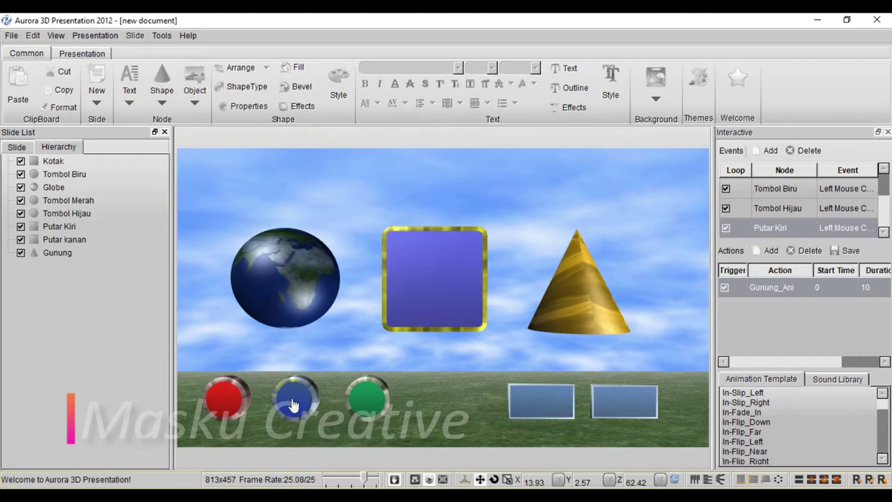
pyautogui.click(367, 399)
pyautogui.click(533, 404)
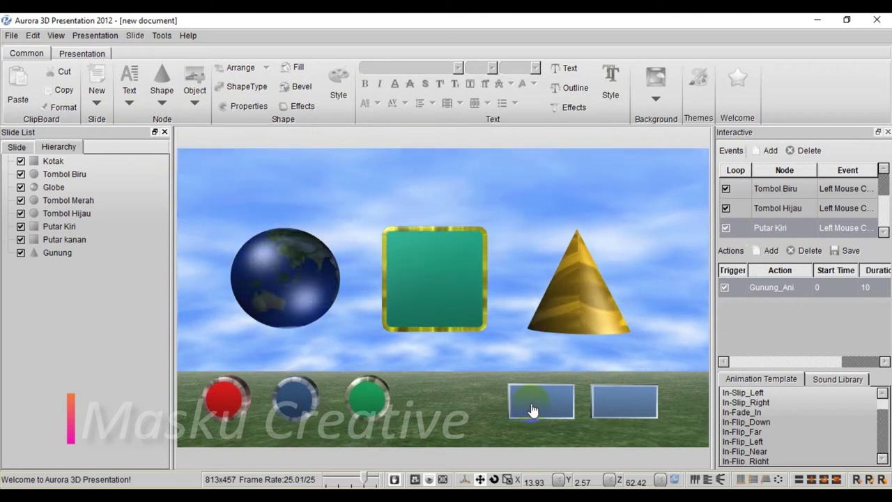
pyautogui.click(613, 409)
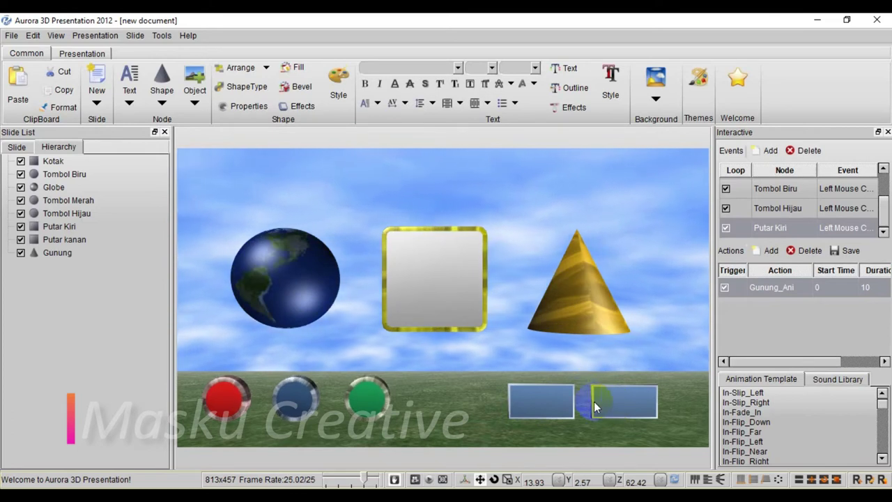
# Add a Left Mouse Click event for the Putar kanan button and enable its loop
pyautogui.click(594, 401)
pyautogui.click(767, 151)
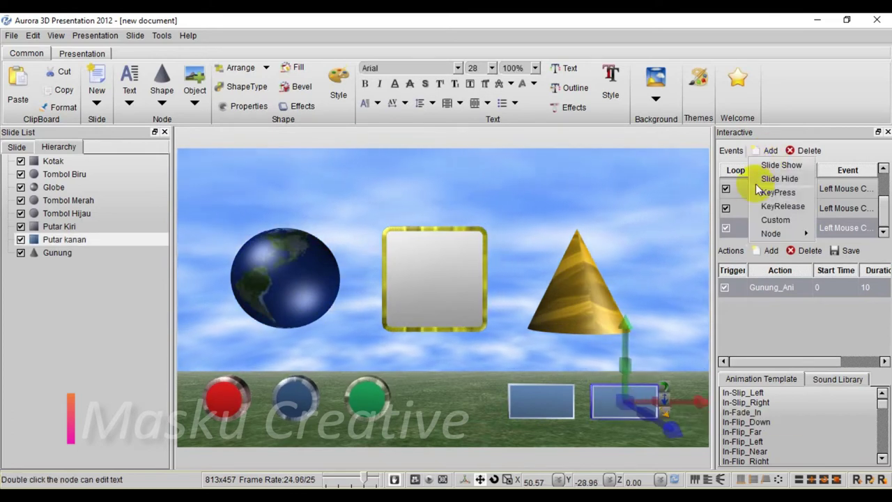
pyautogui.moveTo(772, 234)
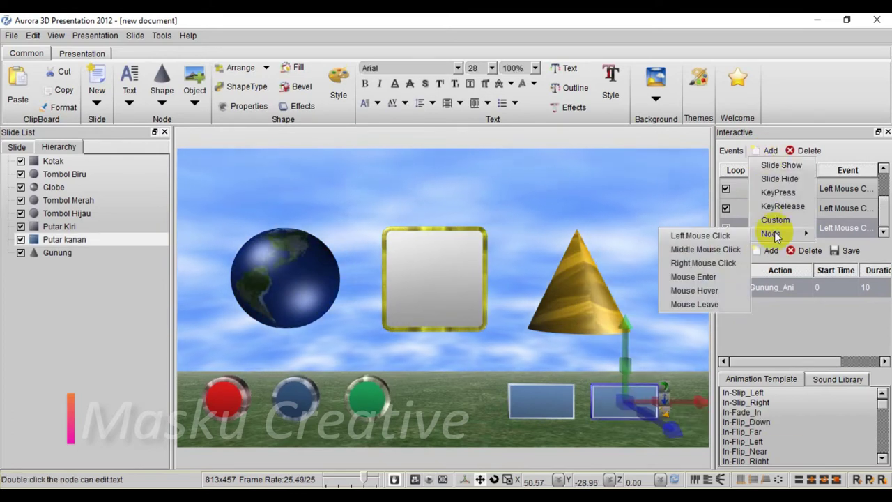
pyautogui.click(694, 235)
pyautogui.click(725, 228)
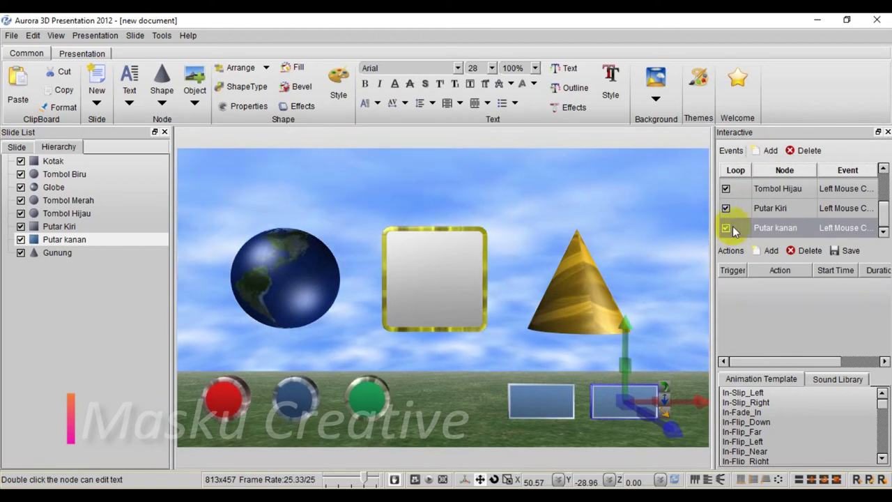
# Add a node animation for Gunung to the Putar kanan event with Y rotation 360 and duration 10
pyautogui.click(590, 280)
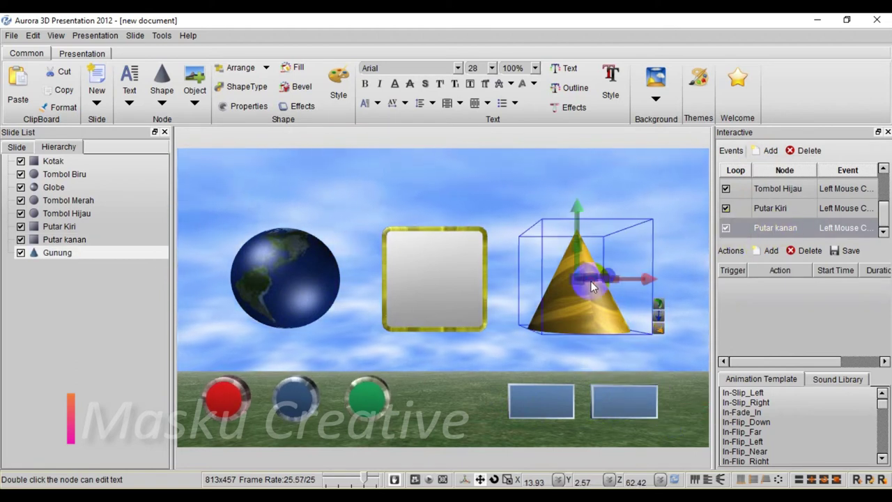
pyautogui.click(769, 250)
pyautogui.click(779, 265)
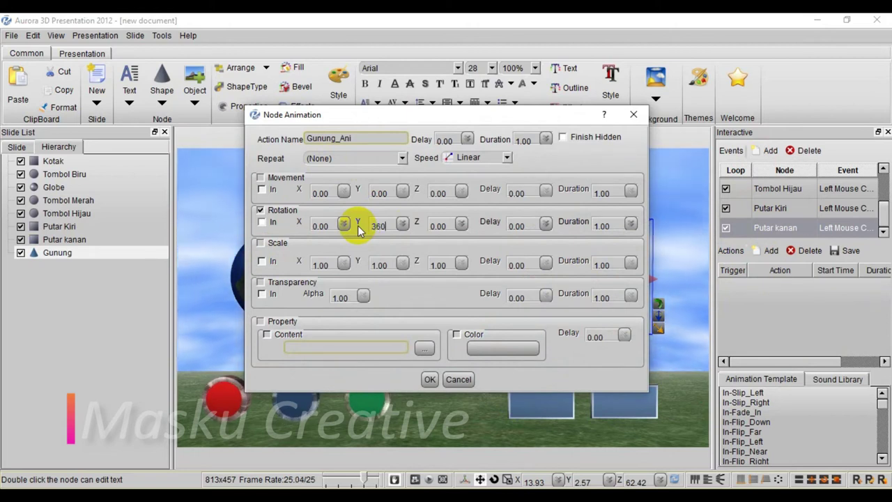
pyautogui.click(428, 379)
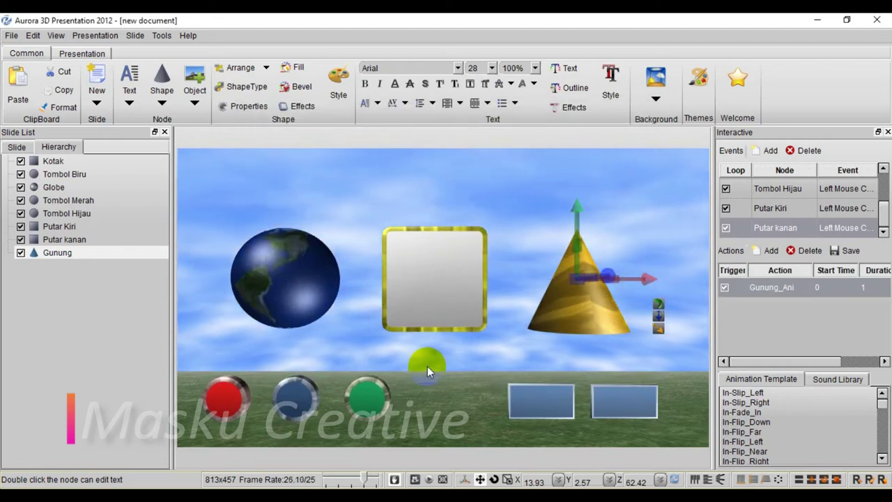
pyautogui.doubleClick(761, 287)
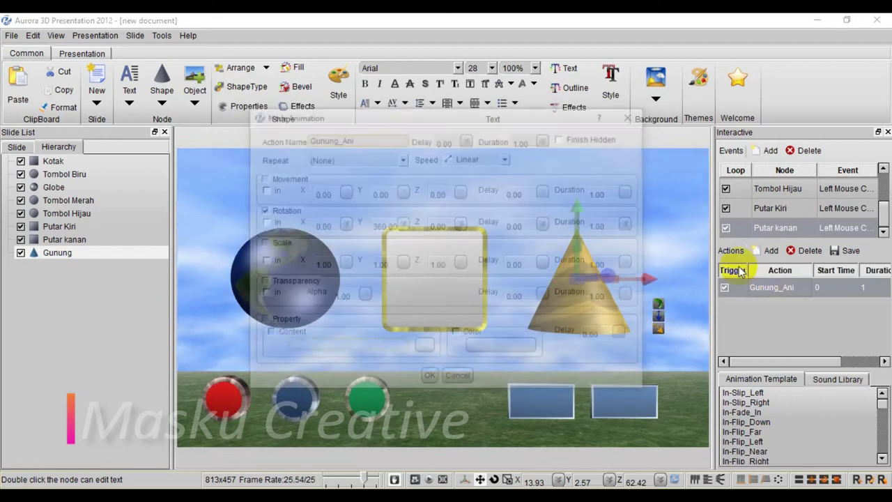
pyautogui.click(427, 379)
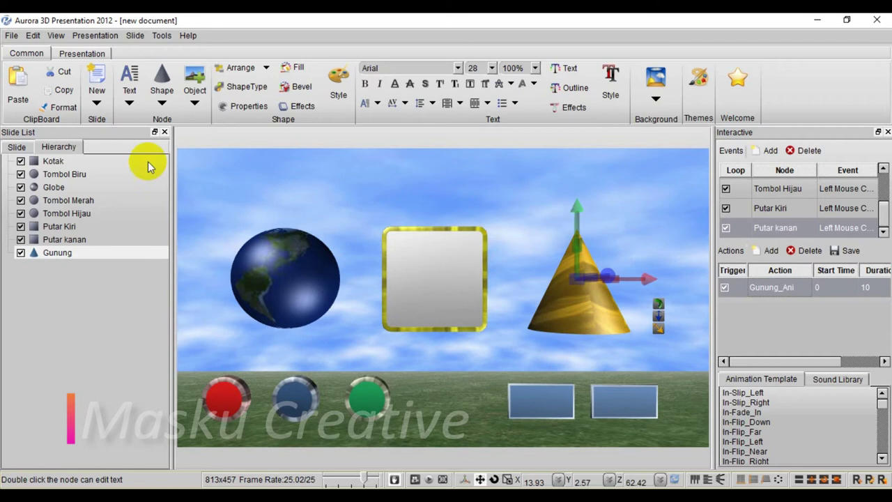
# Draw a small rectangle just below the square, centred at about X 1.7, Y -22.9
pyautogui.click(161, 103)
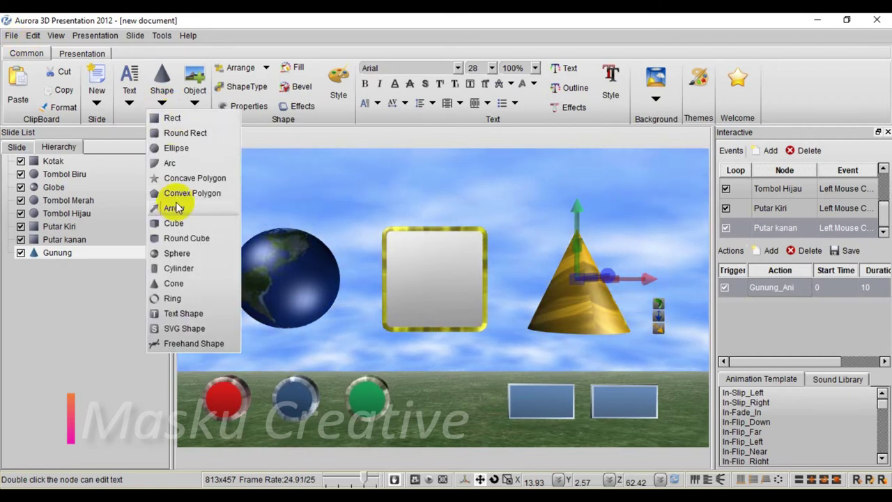
pyautogui.click(171, 119)
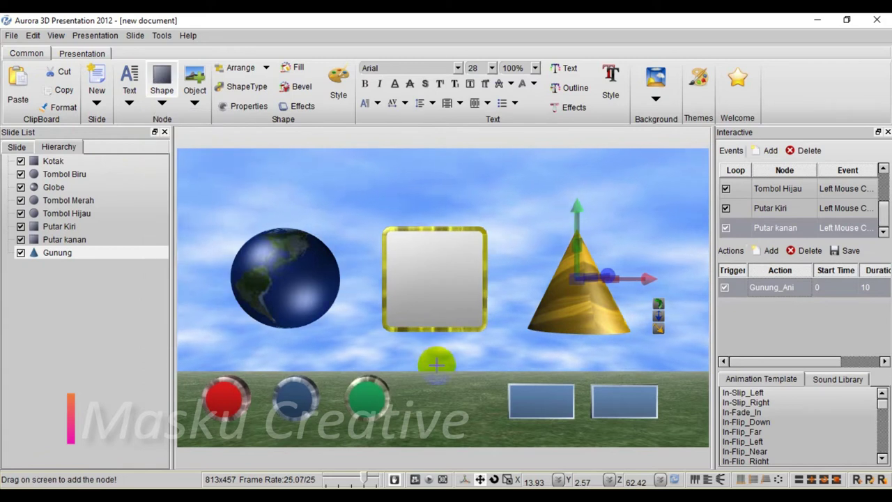
pyautogui.moveTo(430, 368); pyautogui.dragTo(468, 392)
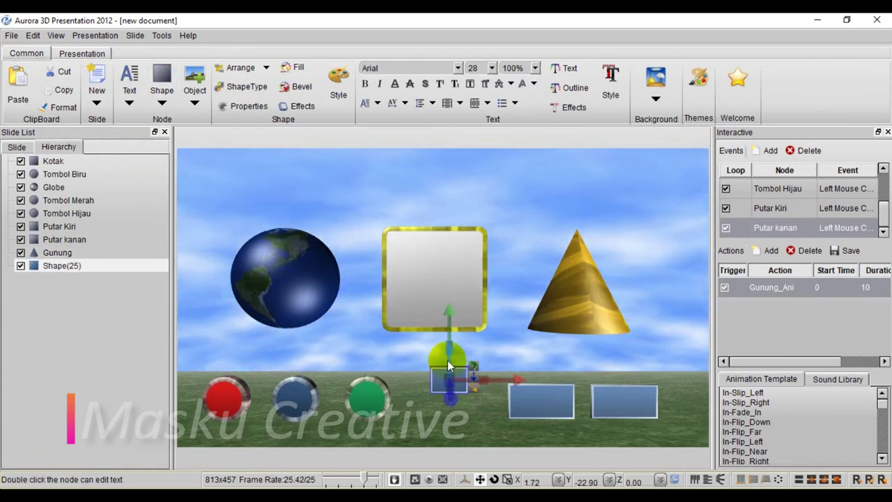
# Duplicate the small rectangle and place the copy directly beneath the original, at about X 1.9, Y -31.1
pyautogui.rightClick(446, 367)
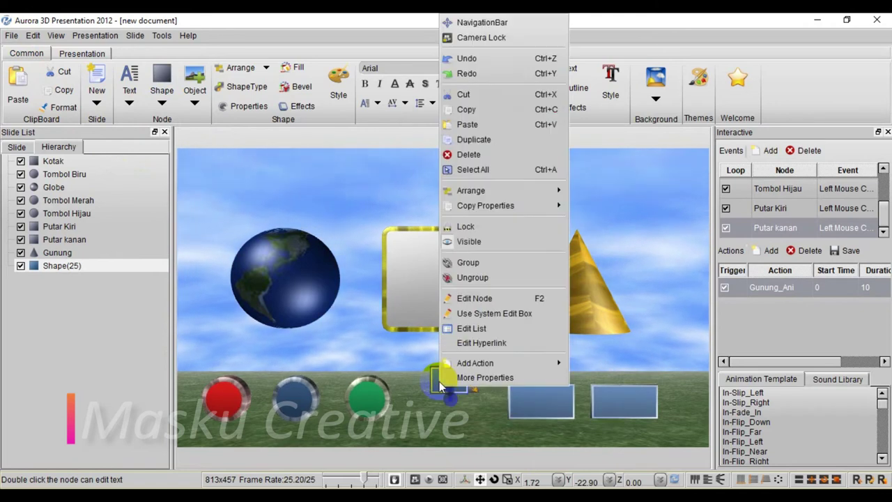
pyautogui.click(484, 143)
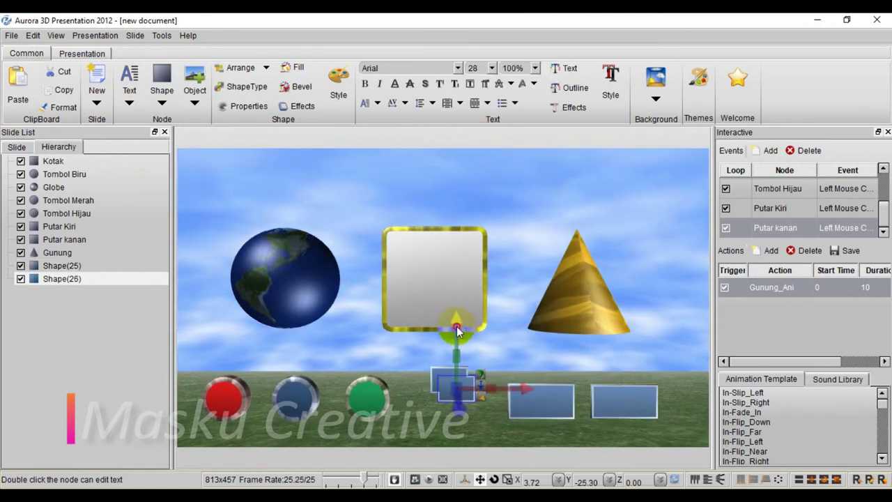
pyautogui.moveTo(457, 326); pyautogui.dragTo(456, 350)
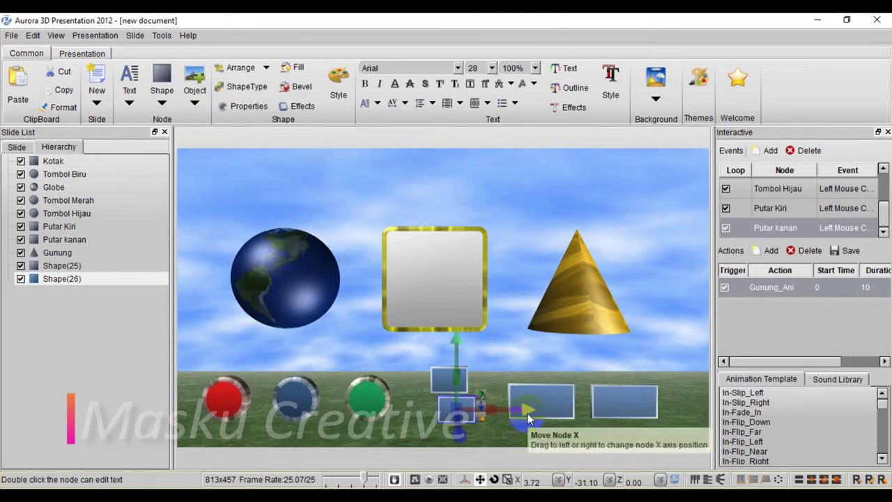
pyautogui.moveTo(527, 418); pyautogui.dragTo(506, 418)
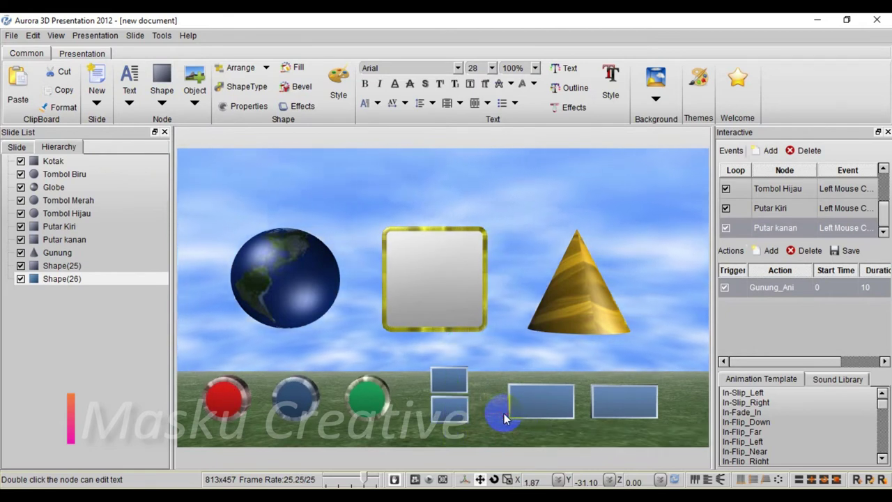
# Rename the upper small rectangle to atas and the lower one to bawah
pyautogui.click(61, 266)
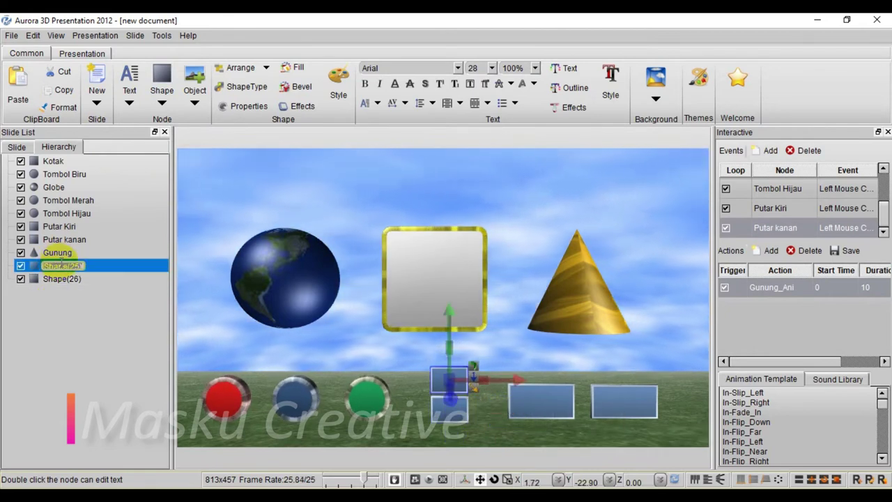
pyautogui.write('atas')
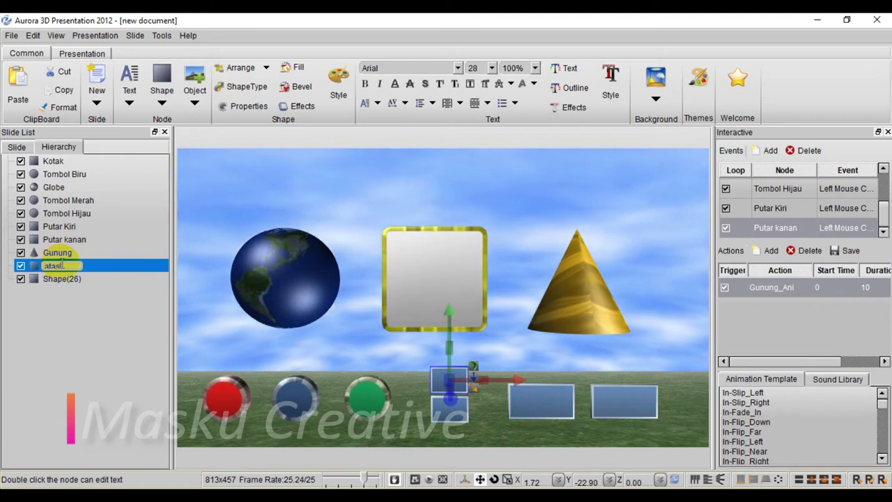
pyautogui.doubleClick(60, 279)
pyautogui.write('ba')
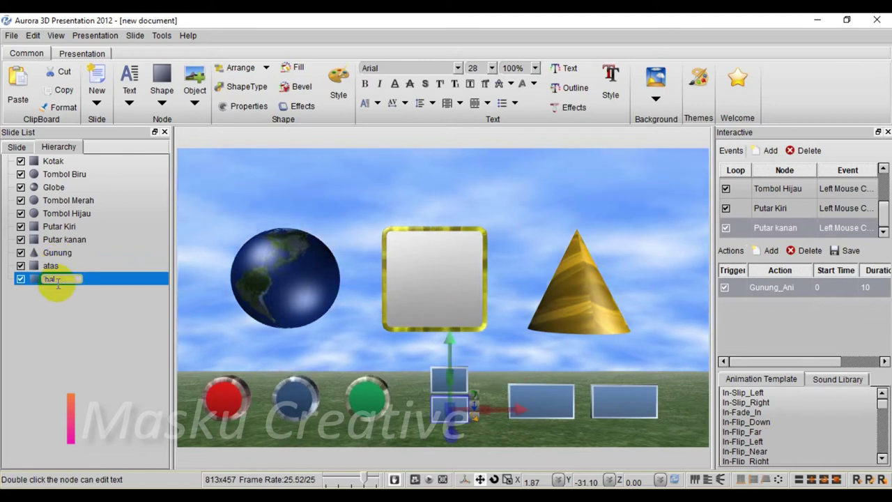
pyautogui.write('wah')
pyautogui.click(69, 329)
pyautogui.moveTo(342, 343); pyautogui.dragTo(467, 252)
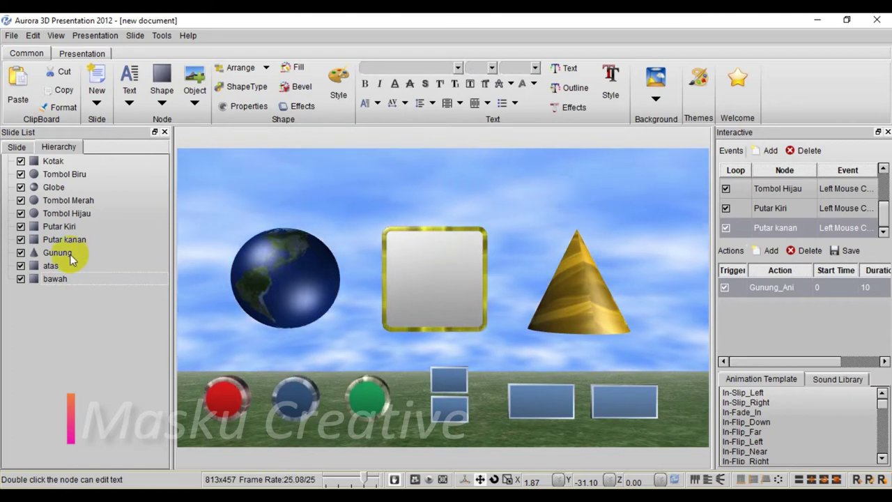
# Add a Left Mouse Click event for the atas rectangle and enable its loop
pyautogui.click(52, 266)
pyautogui.click(436, 377)
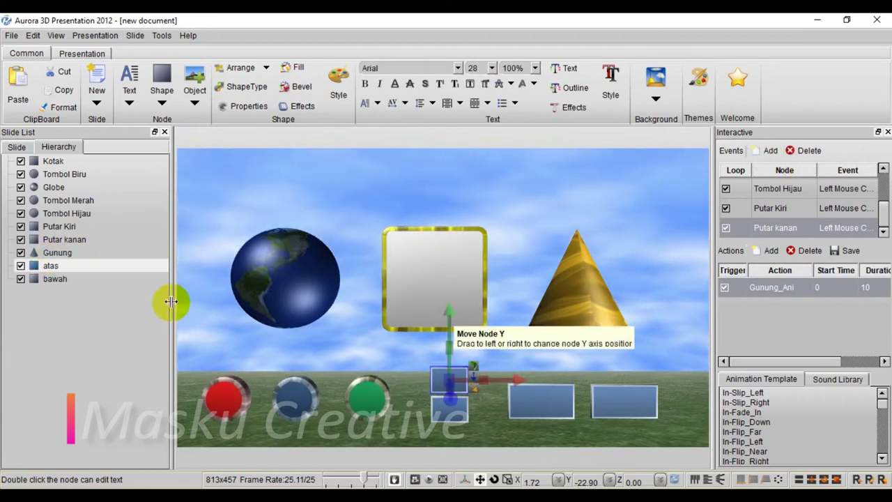
pyautogui.click(767, 151)
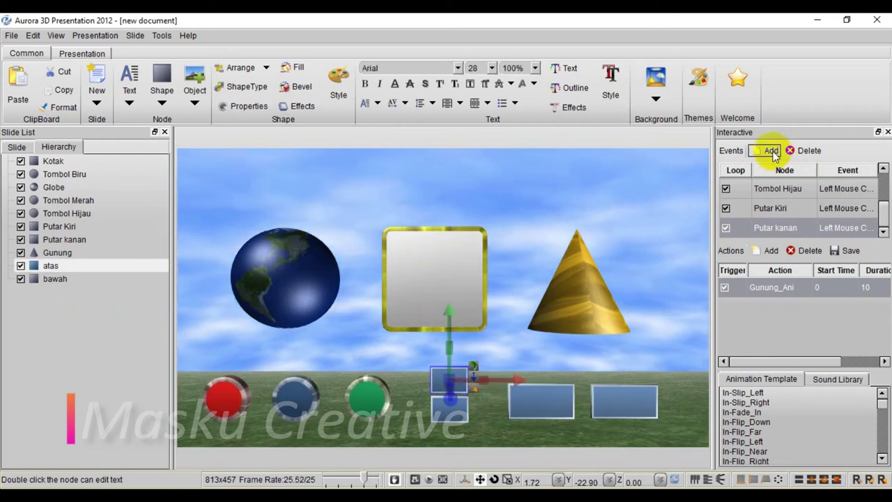
pyautogui.moveTo(771, 234)
pyautogui.click(685, 236)
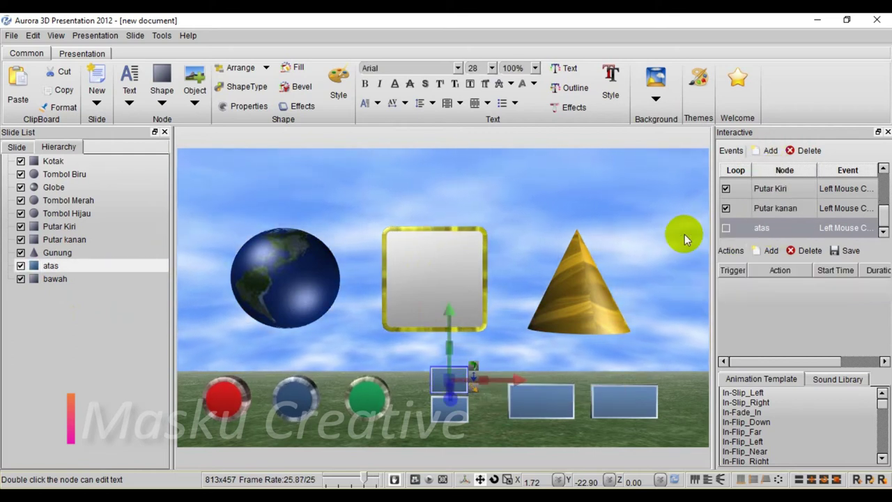
pyautogui.click(725, 228)
# Add a node animation for Globe, Kotak and Gunung together to the atas event, with movement enabled and Y set to 5
pyautogui.click(272, 274)
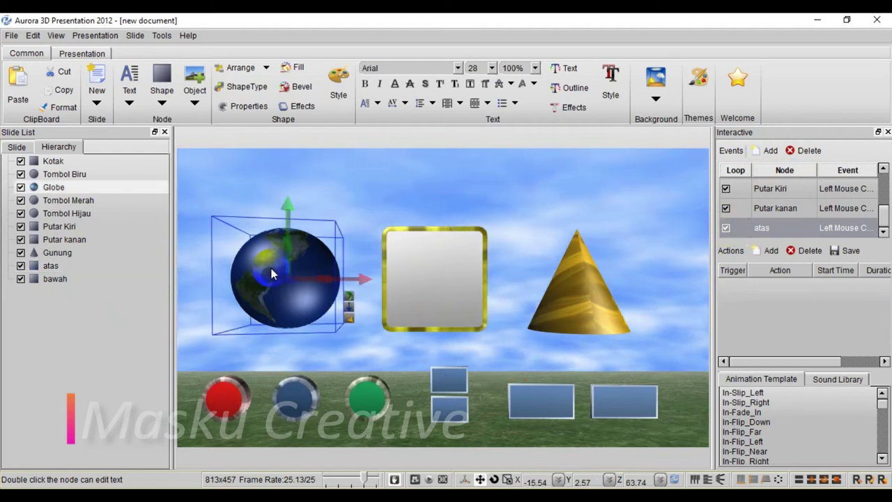
pyautogui.click(440, 268)
pyautogui.click(576, 272)
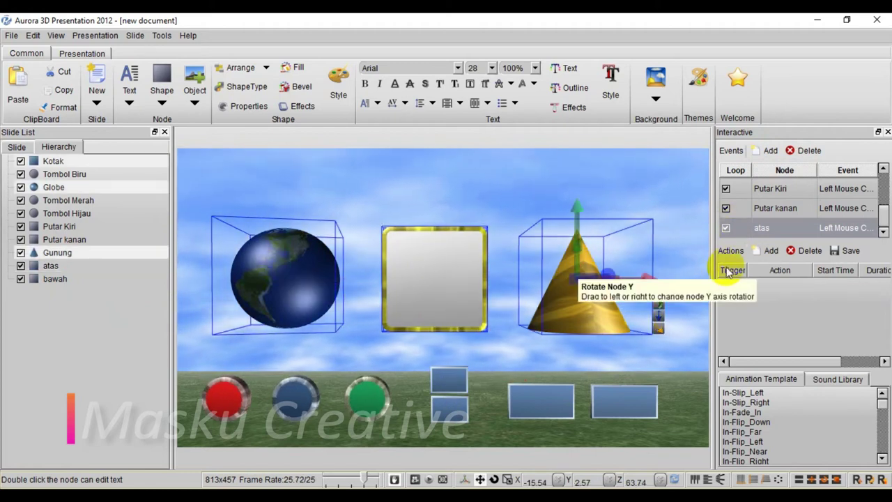
pyautogui.click(769, 250)
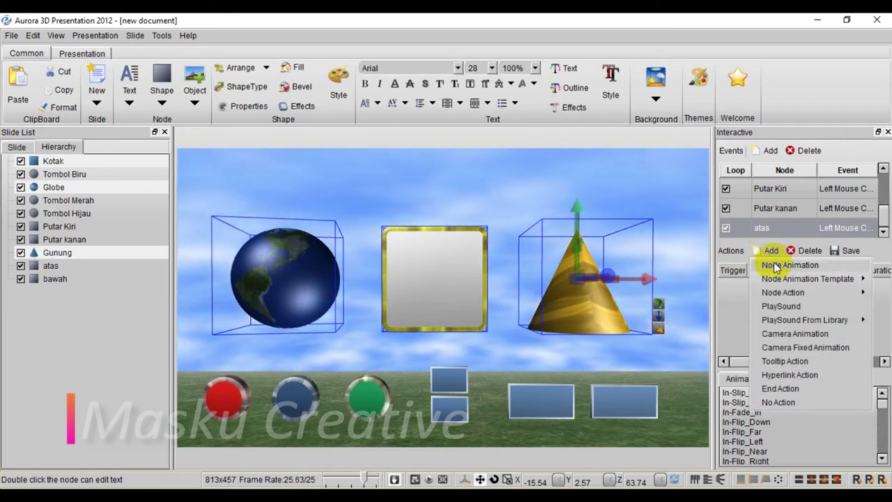
pyautogui.click(773, 263)
pyautogui.moveTo(480, 117); pyautogui.dragTo(670, 155)
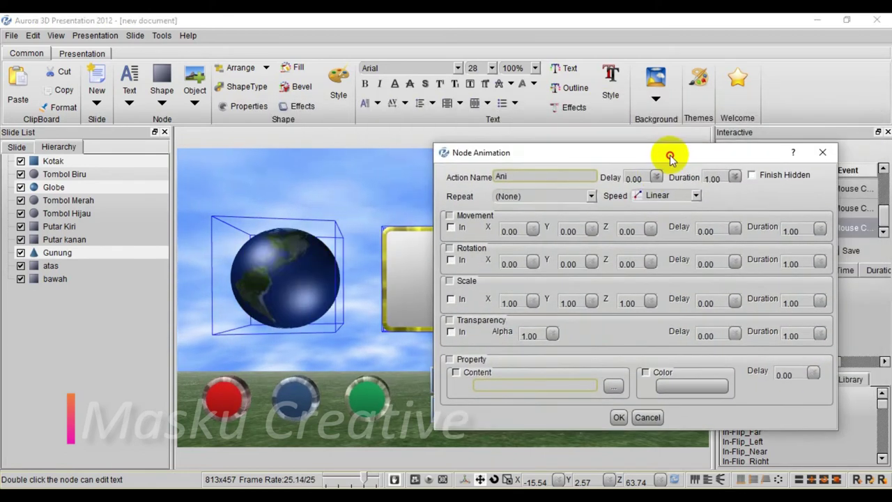
pyautogui.click(448, 216)
pyautogui.moveTo(595, 153); pyautogui.dragTo(682, 100)
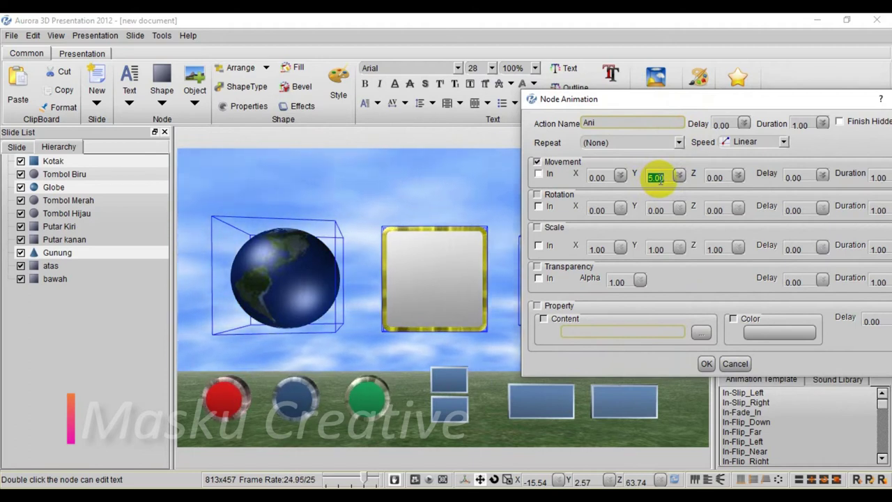
pyautogui.click(708, 363)
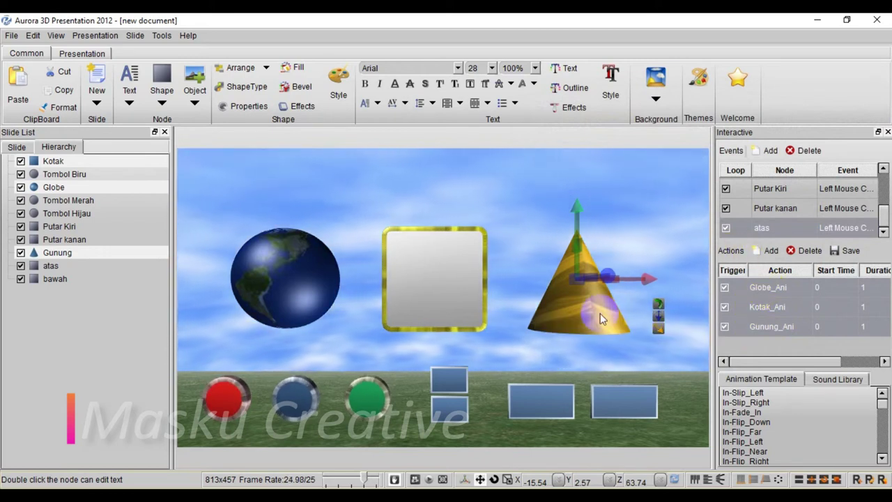
# Add a Left Mouse Click event for the bawah rectangle and enable its loop
pyautogui.click(458, 416)
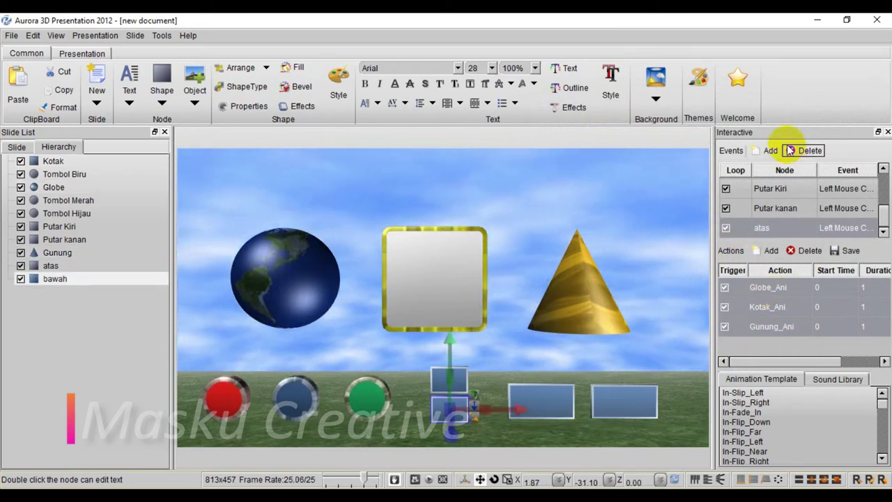
pyautogui.click(769, 151)
pyautogui.moveTo(772, 233)
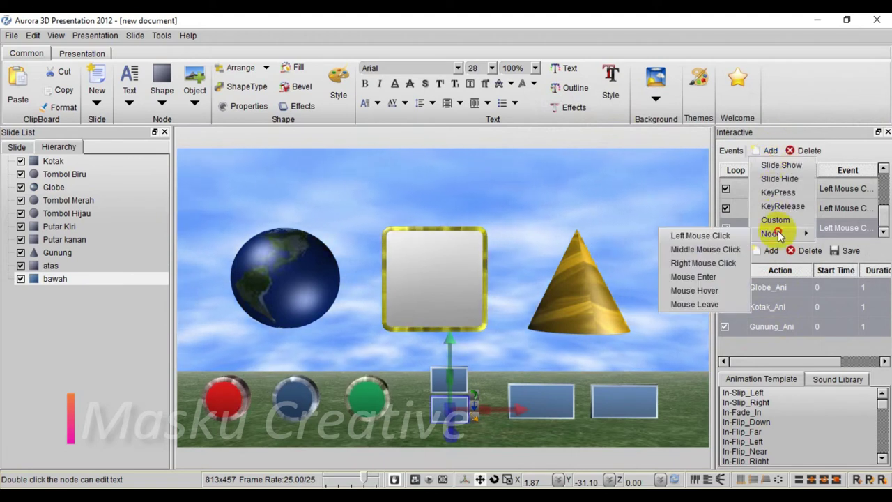
pyautogui.click(703, 236)
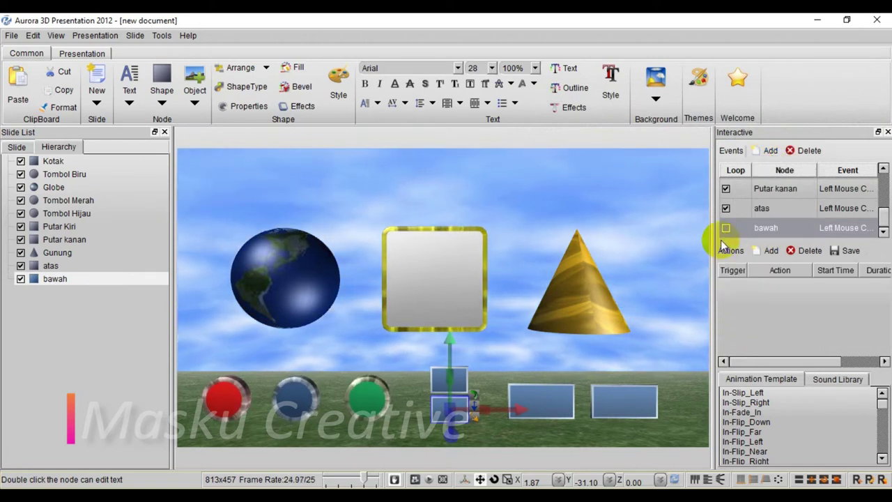
pyautogui.click(726, 228)
# Add a node animation for Globe, Kotak and Gunung together to the bawah event, with movement enabled and Y set to -5
pyautogui.click(257, 255)
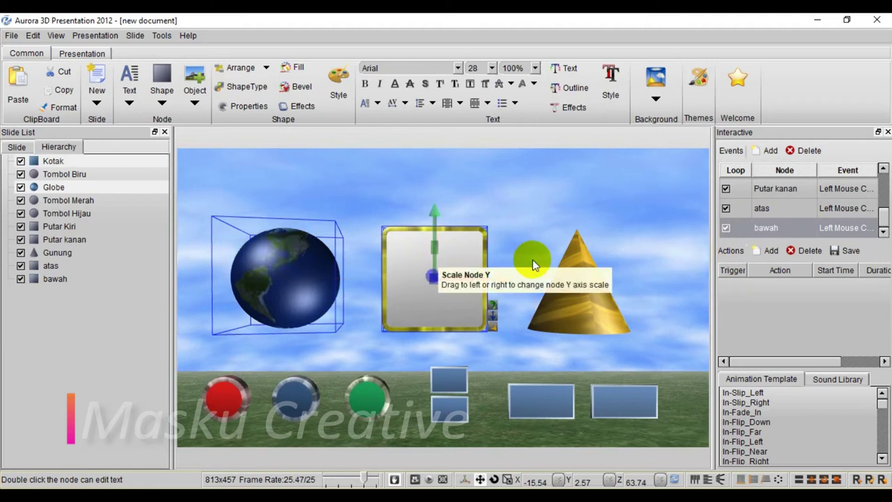
pyautogui.keyDown('ctrl'); pyautogui.click(583, 268); pyautogui.keyUp('ctrl')
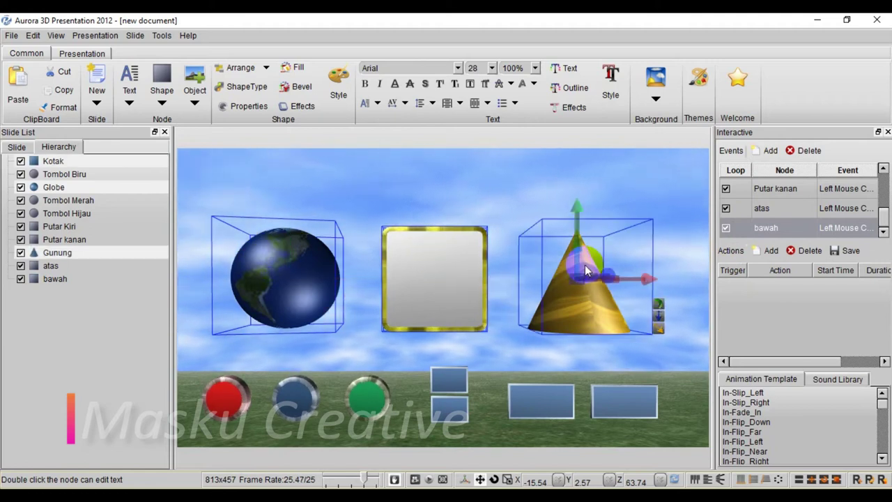
pyautogui.click(771, 250)
pyautogui.click(772, 264)
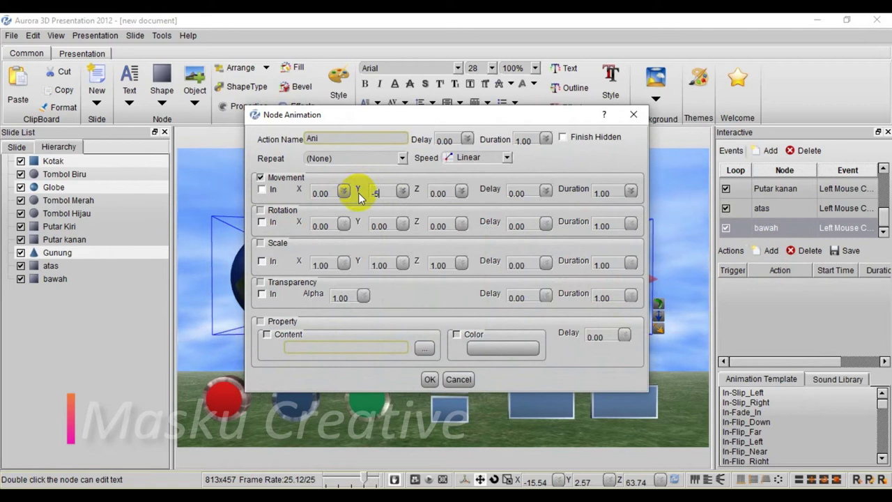
pyautogui.click(429, 378)
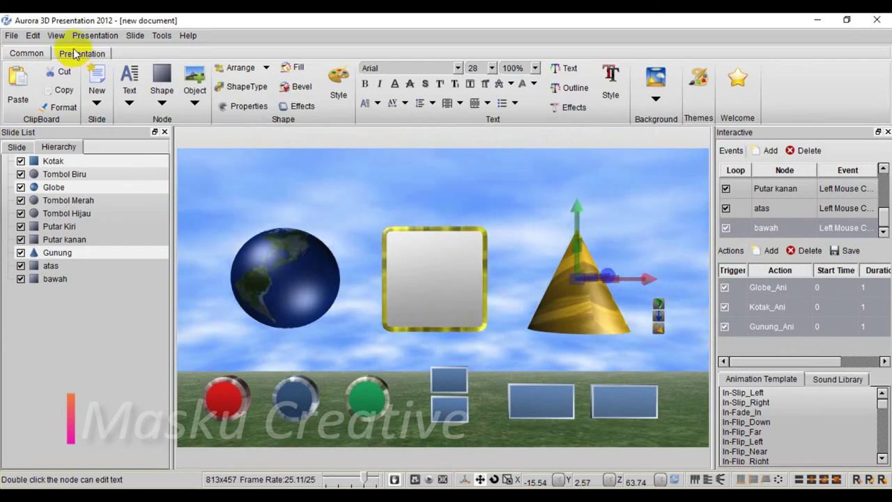
# Preview the presentation, test the red, blue and green buttons and the atas button, and exit the preview
pyautogui.click(94, 35)
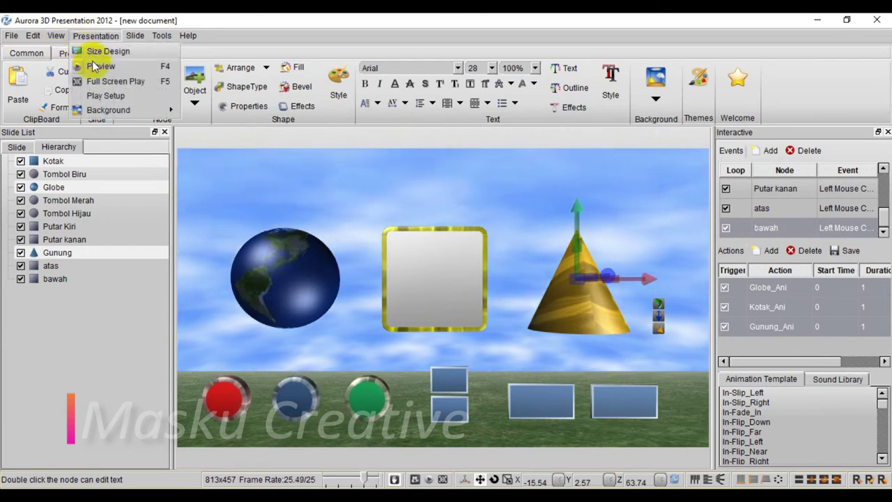
pyautogui.click(91, 63)
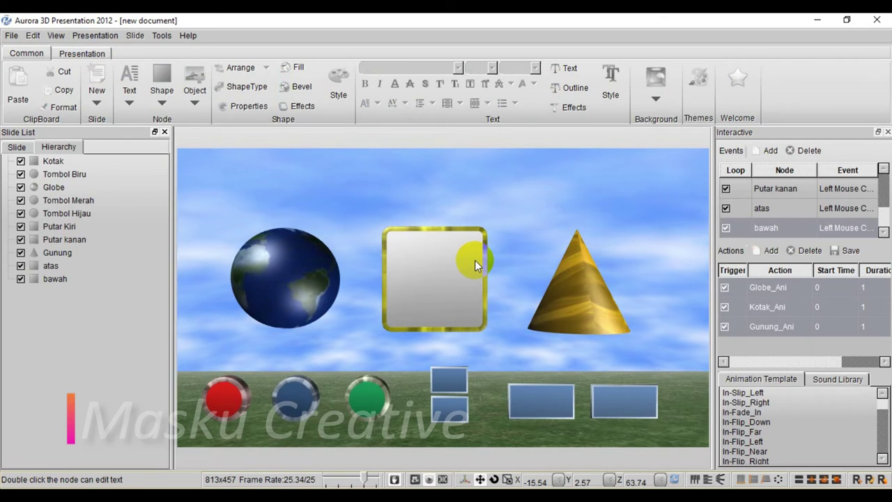
pyautogui.click(224, 398)
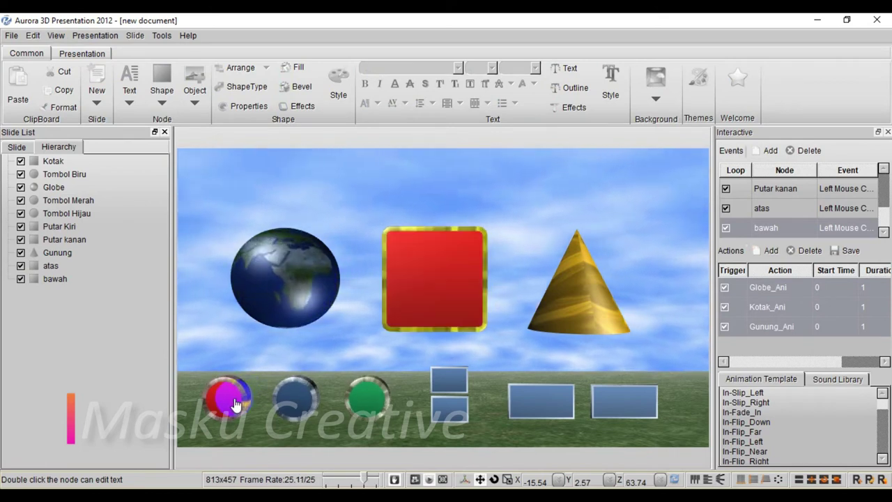
pyautogui.click(296, 403)
pyautogui.click(362, 394)
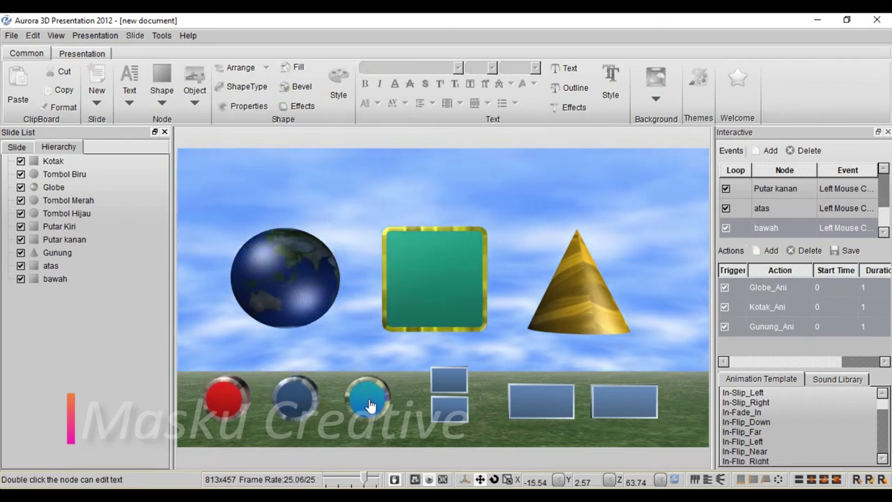
pyautogui.click(446, 390)
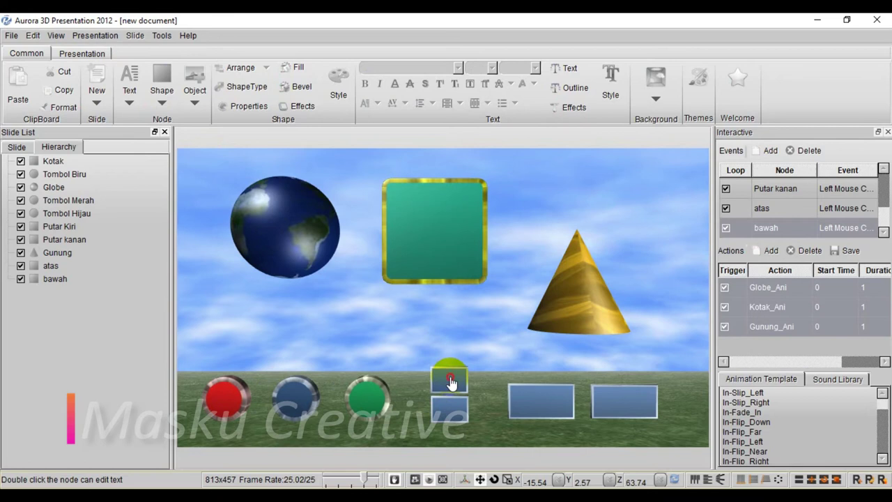
pyautogui.click(451, 382)
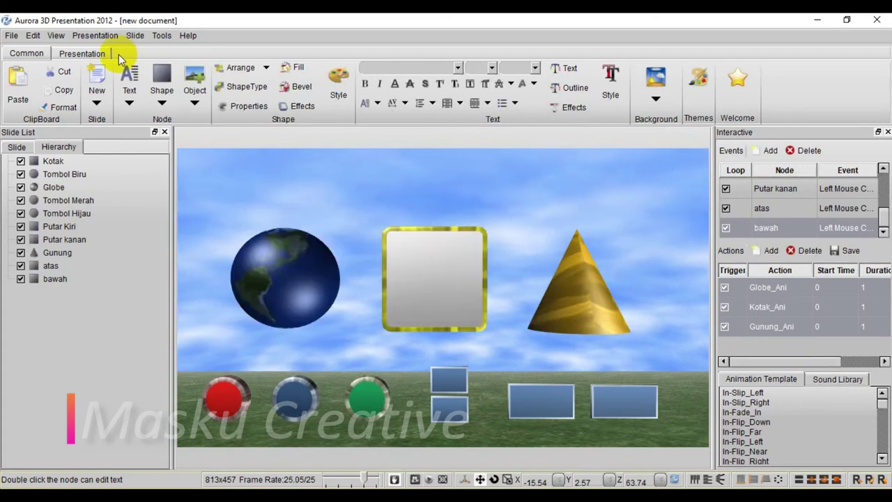
# Turn off the triggers of Kotak_Ani and Gunung_Ani in the bawah event, leaving only Globe_Ani's trigger on
pyautogui.click(724, 287)
pyautogui.click(725, 307)
pyautogui.click(725, 326)
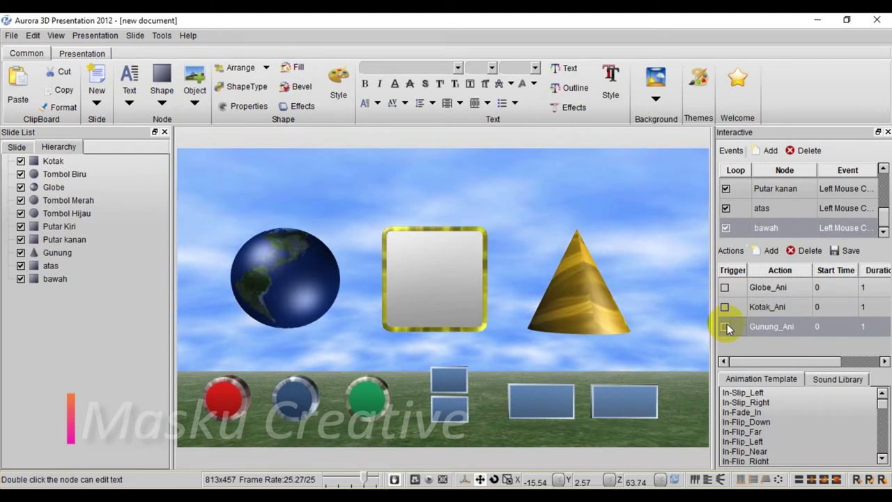
pyautogui.click(724, 287)
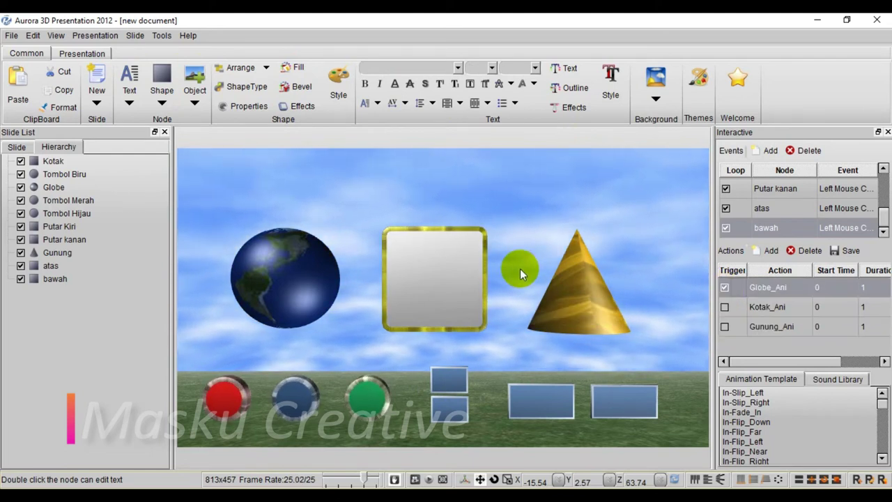
# Preview the presentation again to test the atas button's movement of the three objects, and exit the preview
pyautogui.click(95, 35)
pyautogui.click(93, 71)
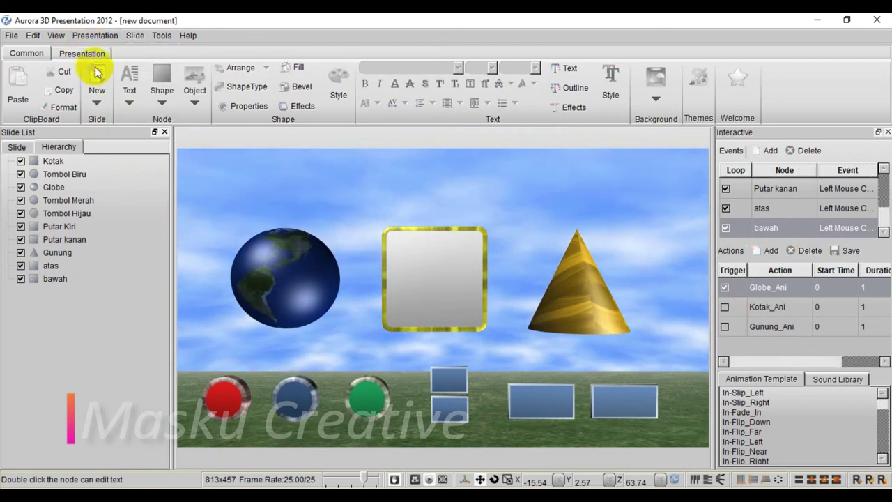
pyautogui.click(454, 380)
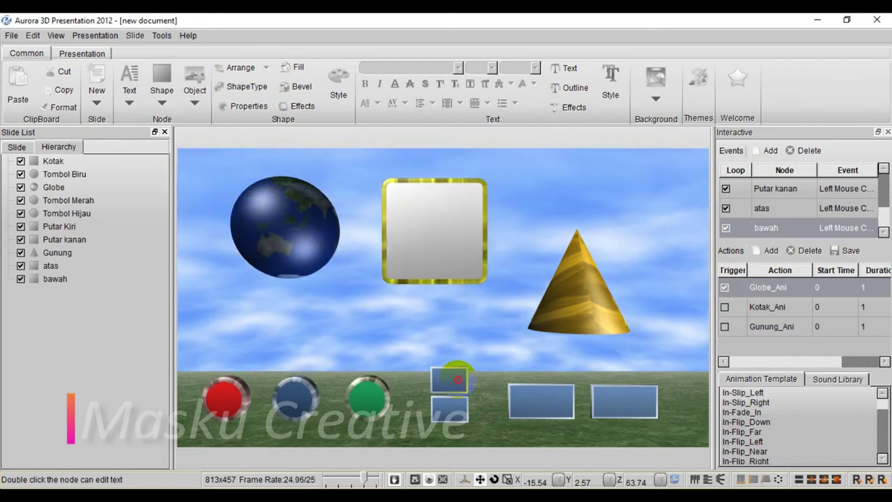
pyautogui.click(217, 172)
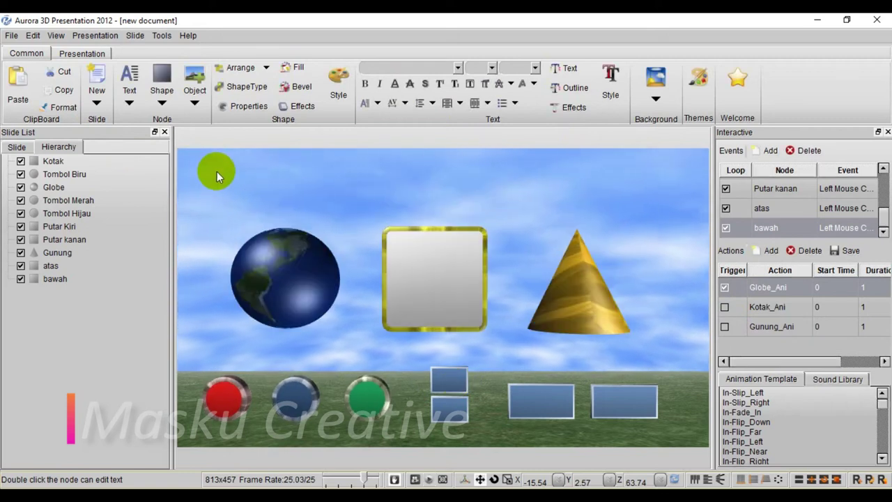
# Turn off Globe_Ani's trigger in the bawah event and preview the presentation to test the atas button
pyautogui.click(725, 287)
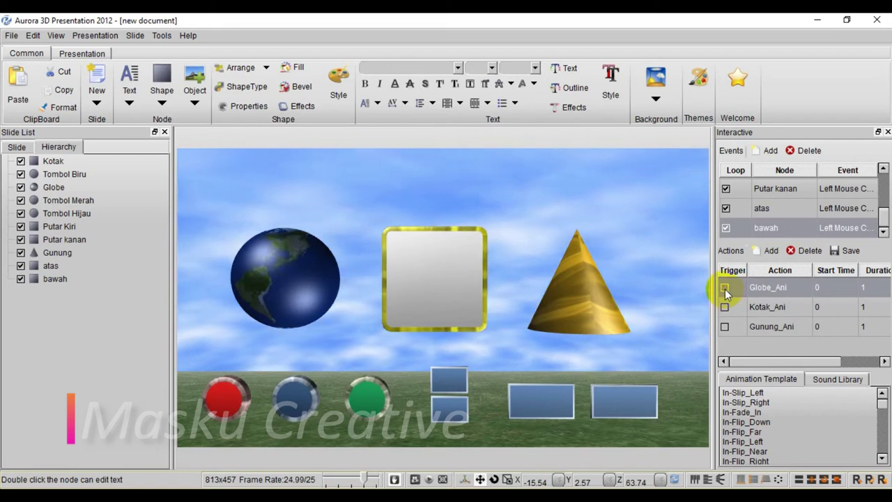
pyautogui.click(95, 34)
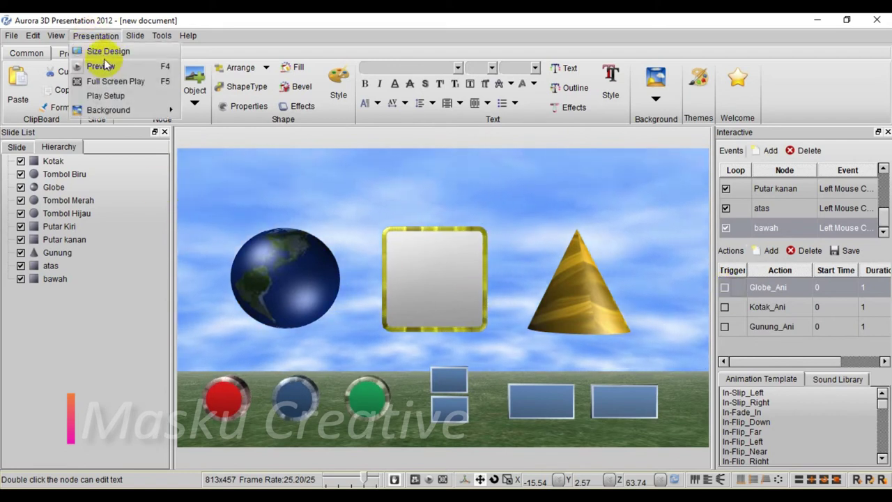
pyautogui.click(118, 74)
pyautogui.click(454, 380)
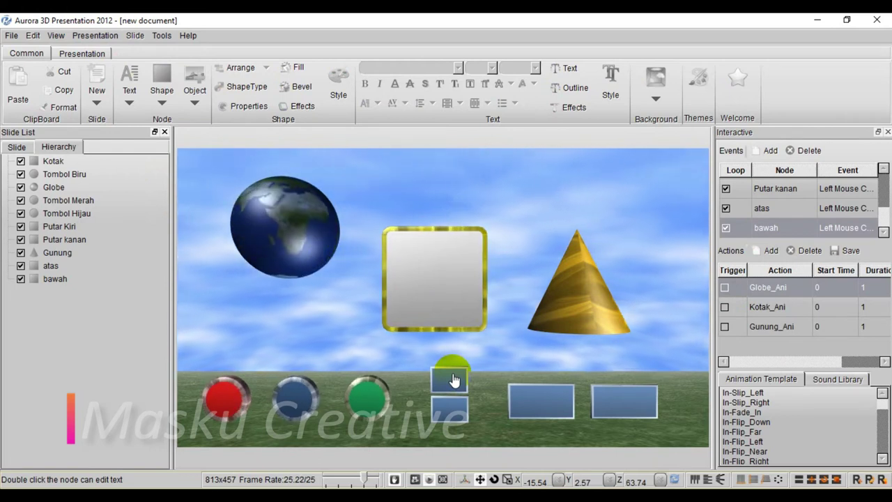
pyautogui.click(454, 380)
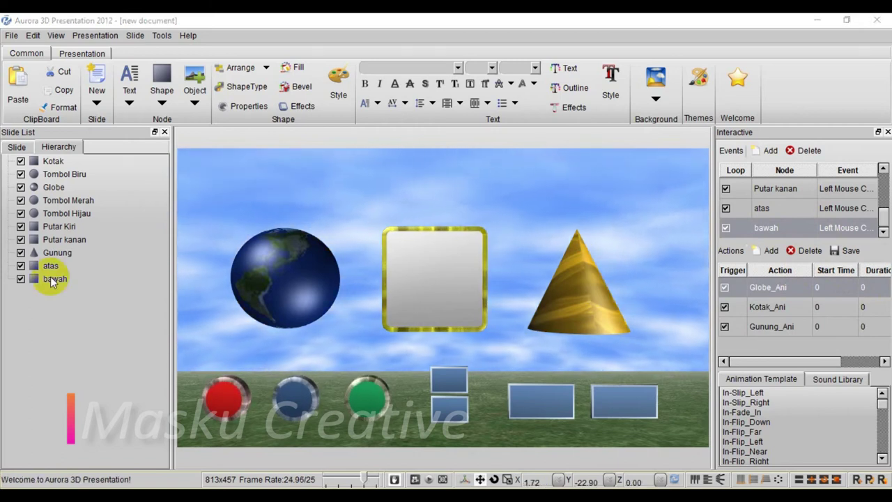
# Preview the presentation, test the red, blue, green and atas buttons, and exit the preview
pyautogui.click(92, 35)
pyautogui.click(98, 67)
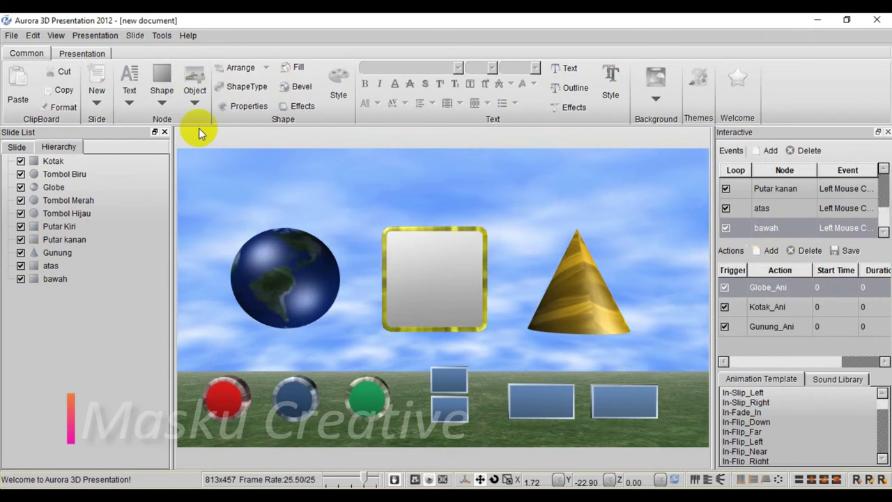
pyautogui.click(222, 402)
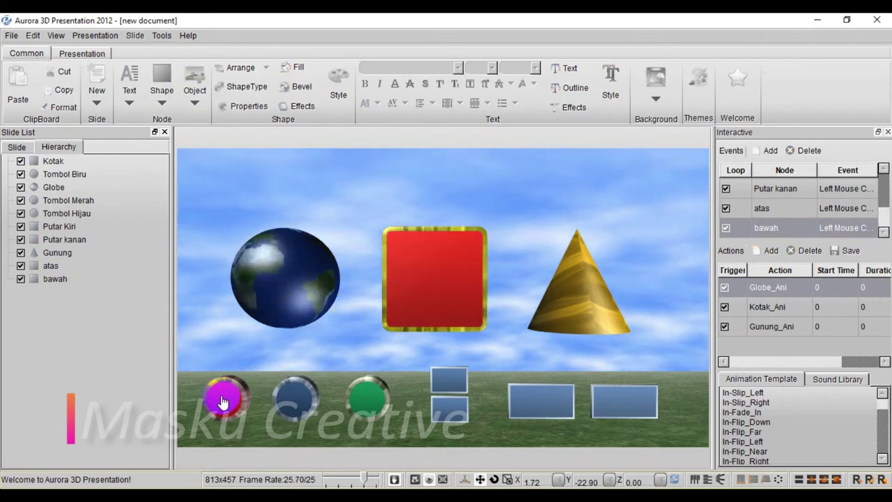
pyautogui.click(296, 397)
pyautogui.click(360, 403)
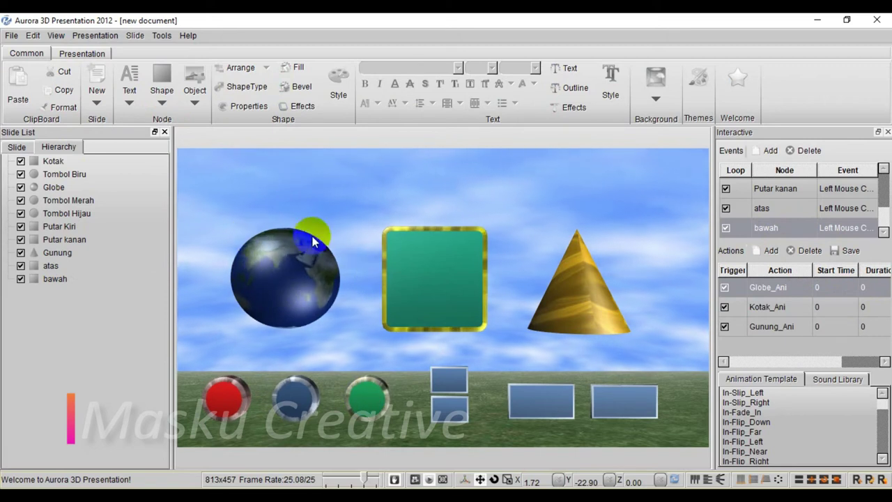
pyautogui.click(448, 380)
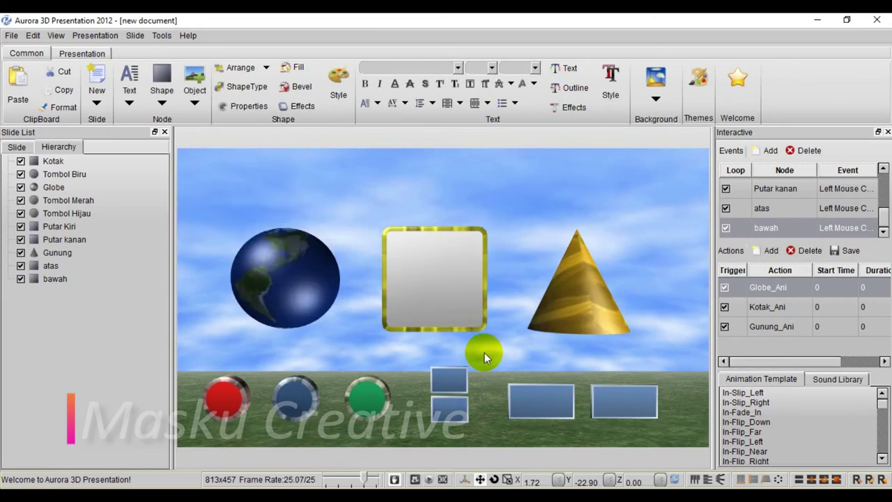
# Turn off the triggers of Globe_Ani, Kotak_Ani and Gunung_Ani in the atas event
pyautogui.click(767, 210)
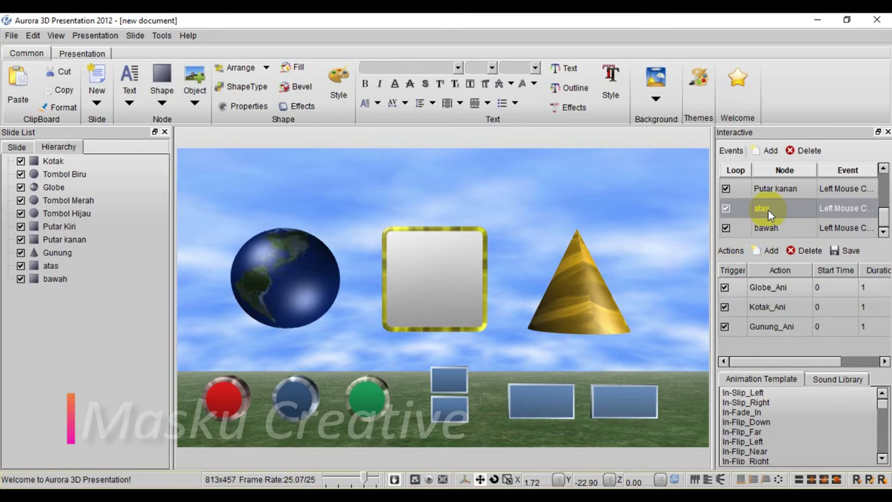
pyautogui.click(725, 287)
pyautogui.click(724, 308)
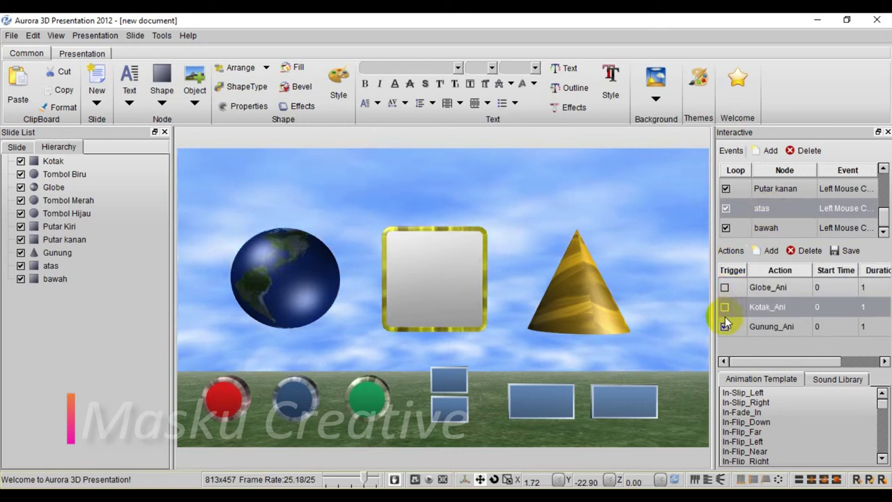
pyautogui.click(725, 326)
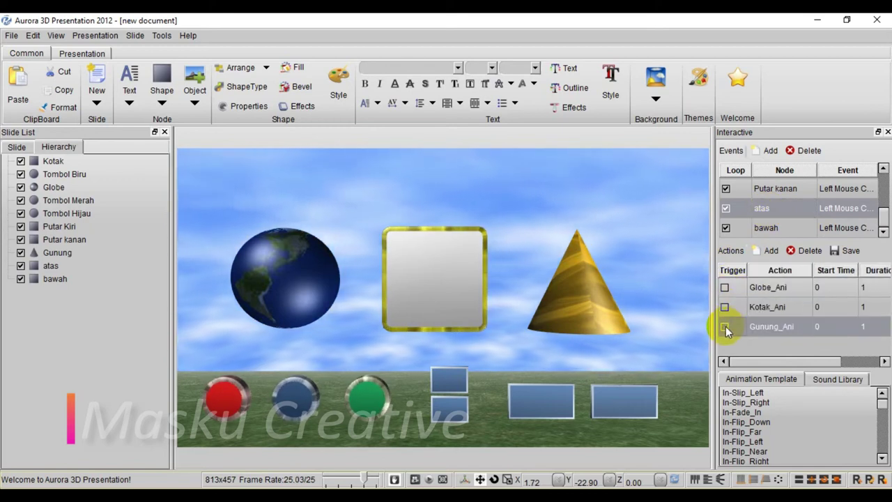
# Preview the presentation to test how the atas button moves the three objects, and exit the preview
pyautogui.click(94, 35)
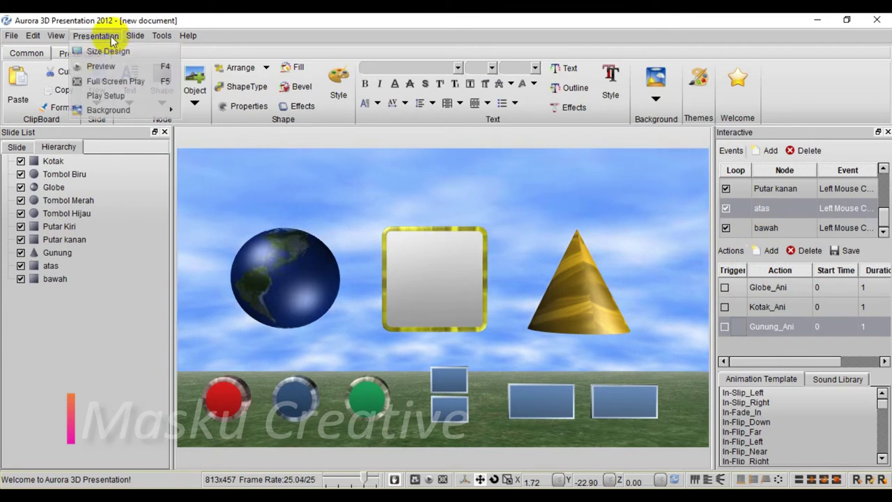
pyautogui.click(96, 67)
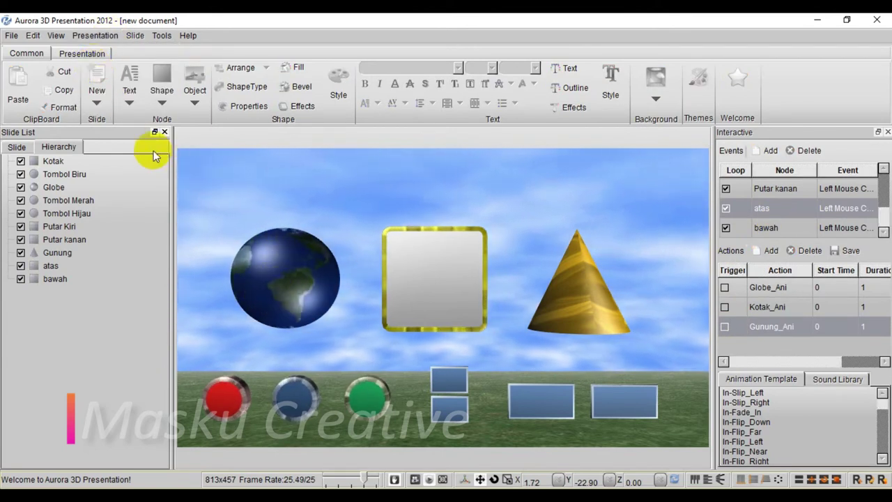
pyautogui.click(454, 378)
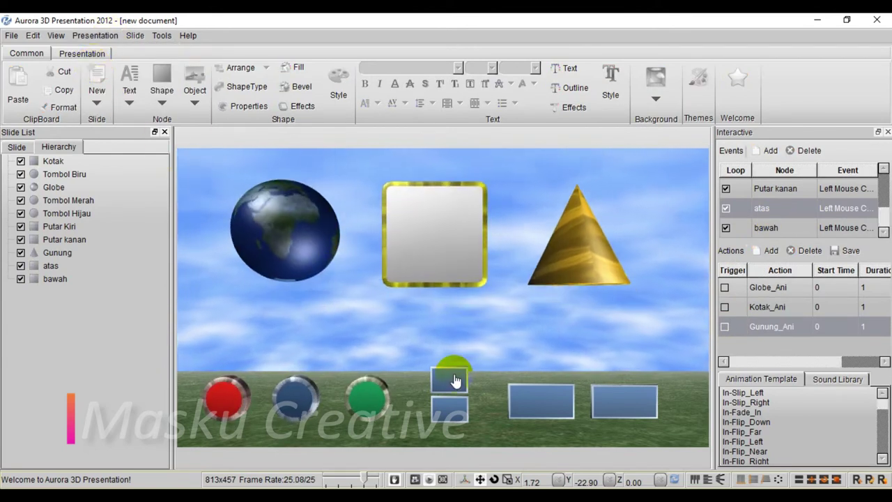
pyautogui.press('Escape')
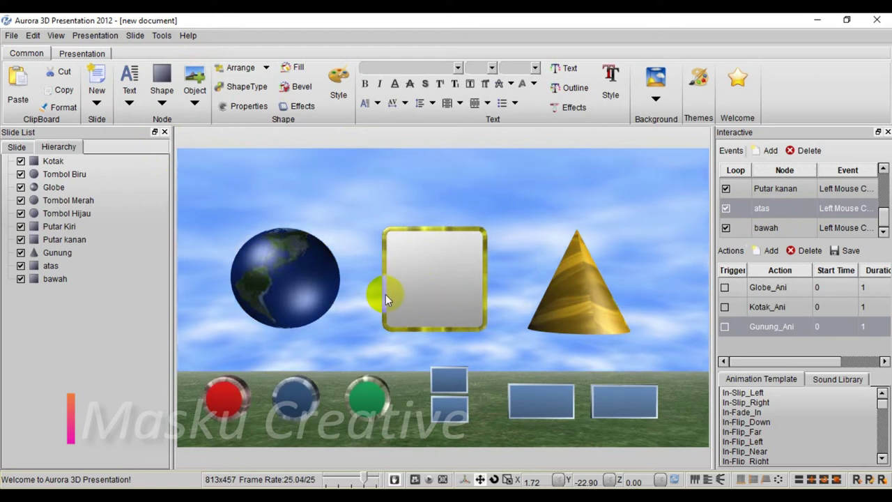
# Turn the triggers of Globe_Ani, Kotak_Ani and Gunung_Ani back on in the atas event
pyautogui.click(726, 288)
pyautogui.click(725, 307)
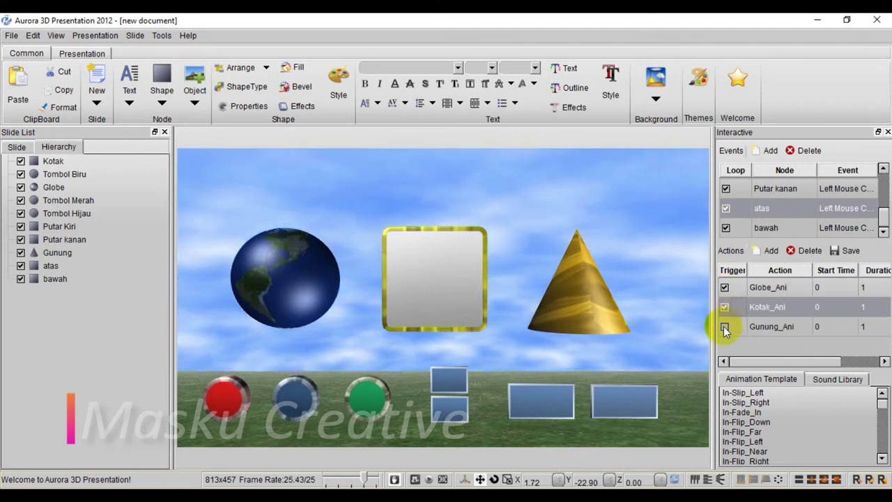
pyautogui.click(725, 328)
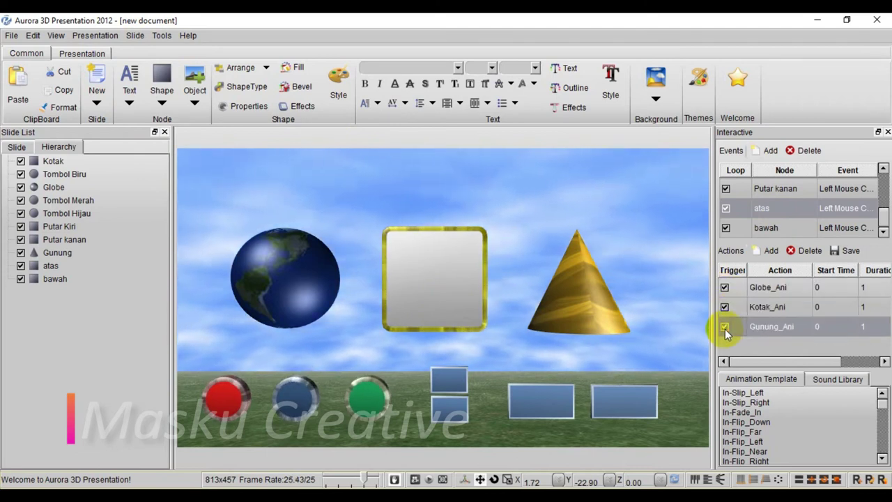
# Preview the presentation, test the atas button repeatedly with the triggers on, and exit the preview
pyautogui.click(94, 37)
pyautogui.click(92, 66)
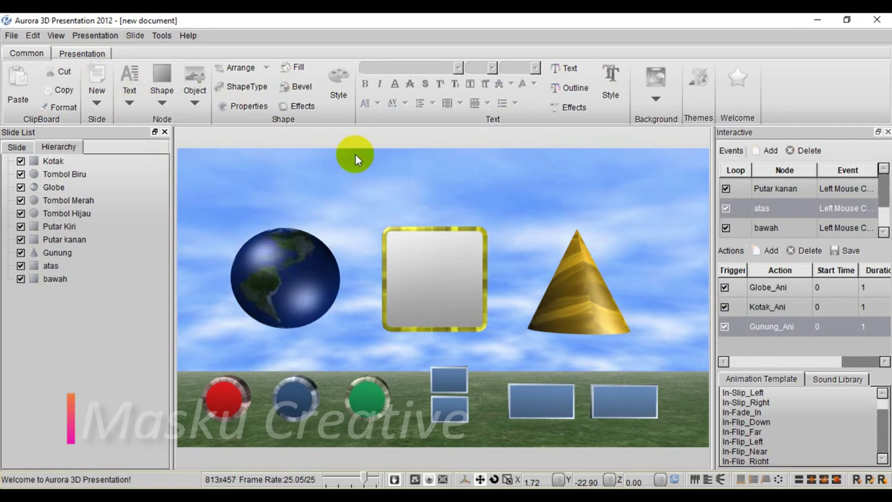
pyautogui.click(451, 377)
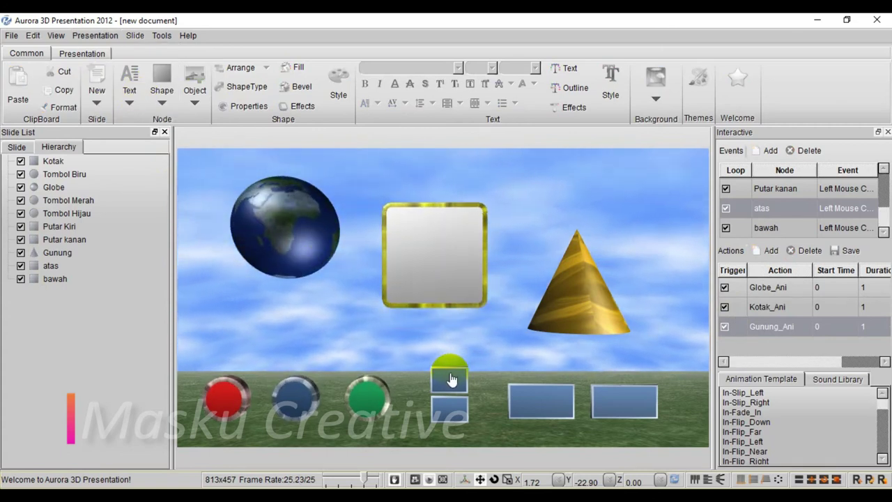
pyautogui.click(451, 379)
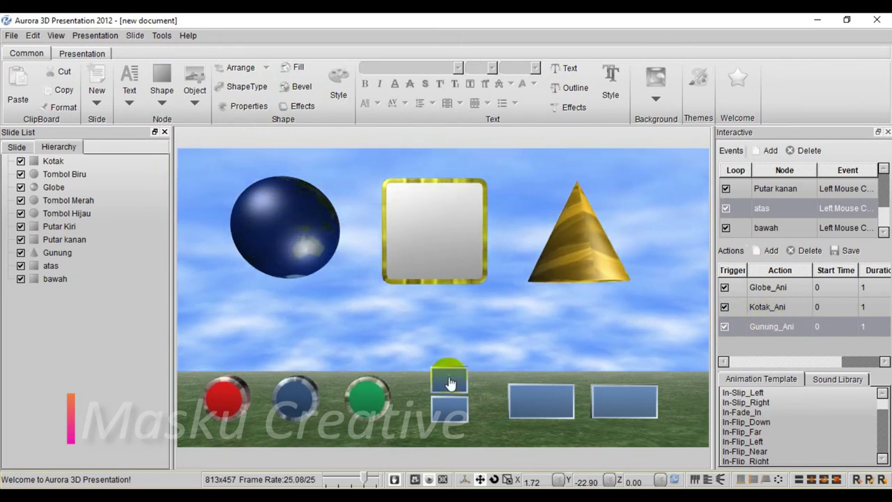
pyautogui.click(448, 381)
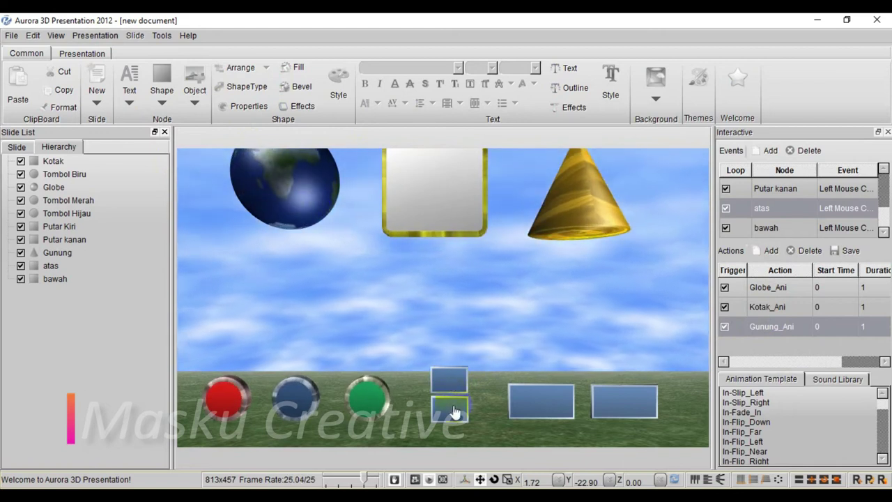
pyautogui.click(157, 119)
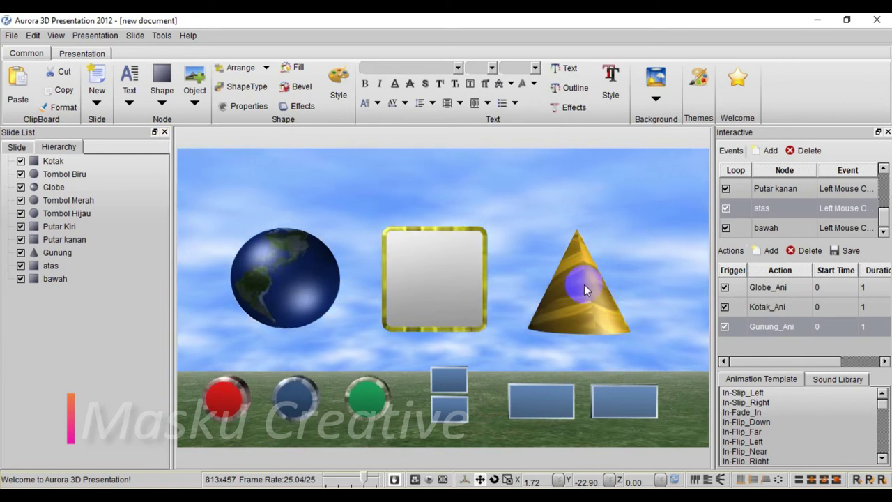
# Turn off the triggers of all three actions in the atas event again
pyautogui.click(724, 287)
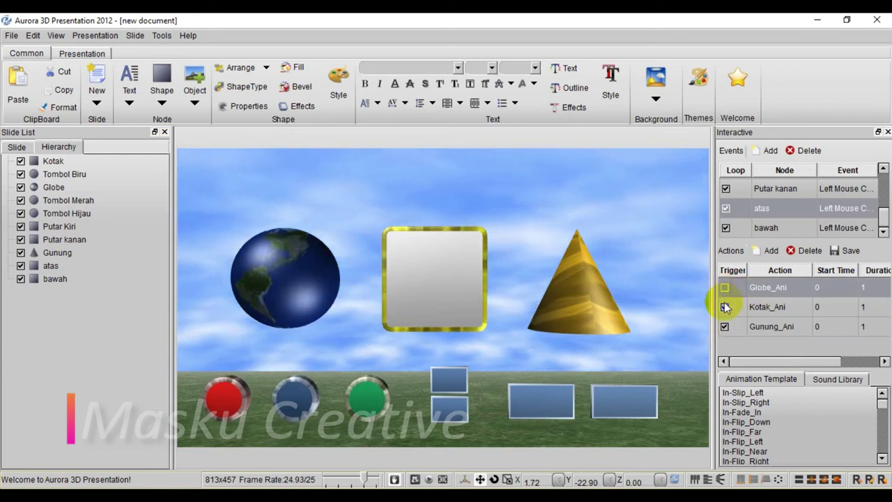
pyautogui.click(724, 307)
pyautogui.click(724, 326)
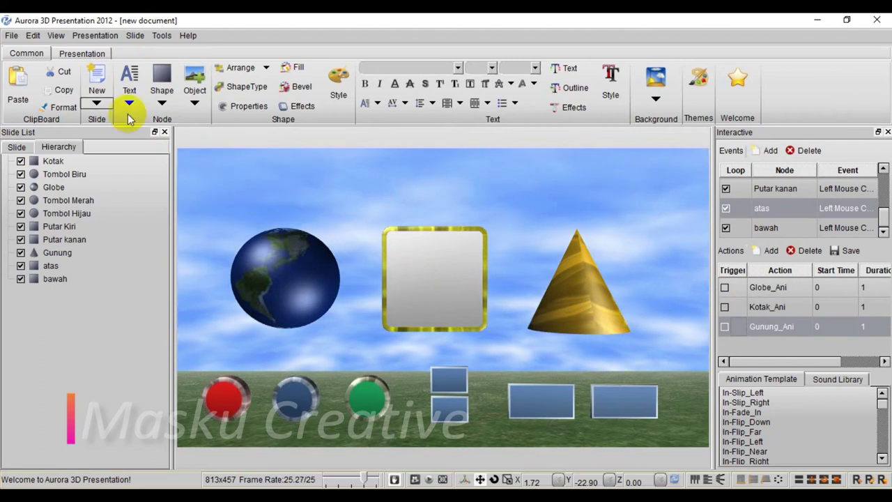
# Preview the presentation, test the atas button twice with the triggers off, and exit the preview
pyautogui.click(85, 35)
pyautogui.click(73, 60)
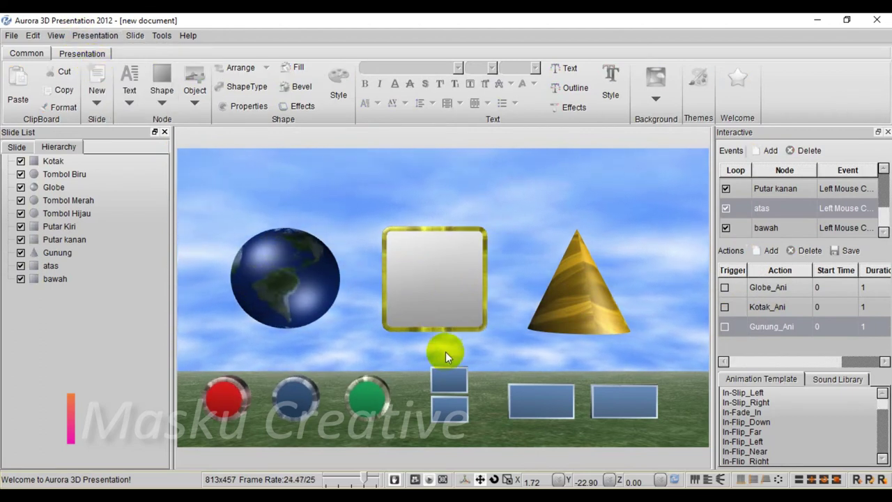
pyautogui.click(451, 376)
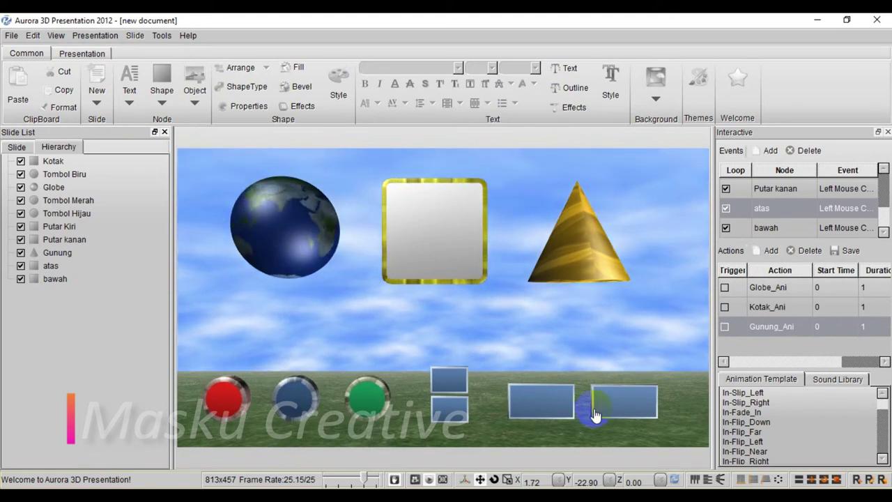
pyautogui.click(449, 378)
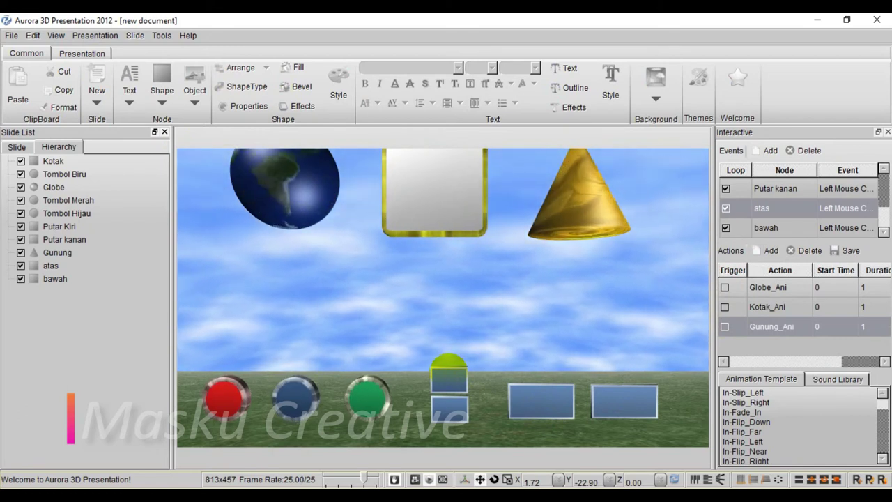
pyautogui.press('Escape')
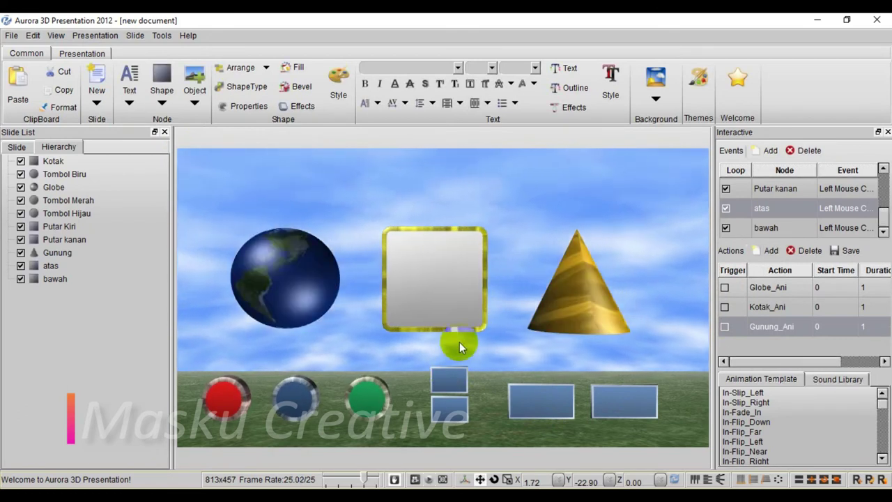
# Delete Globe_Ani, Kotak_Ani and Gunung_Ani from the bawah event, and delete the bawah event itself
pyautogui.click(759, 230)
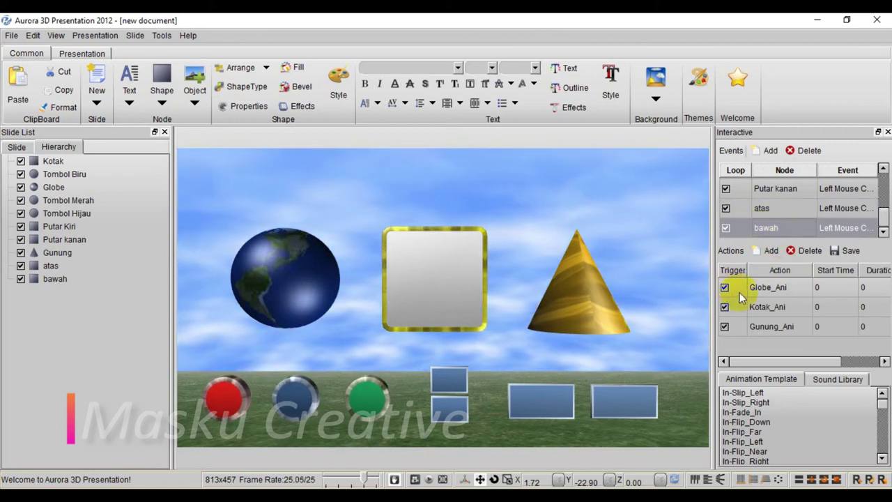
pyautogui.click(764, 290)
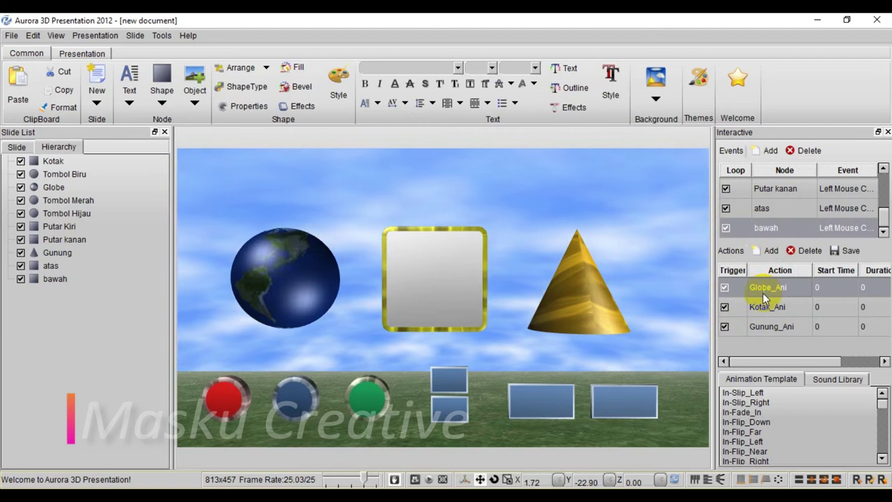
pyautogui.keyDown('shift'); pyautogui.click(766, 312); pyautogui.keyUp('shift')
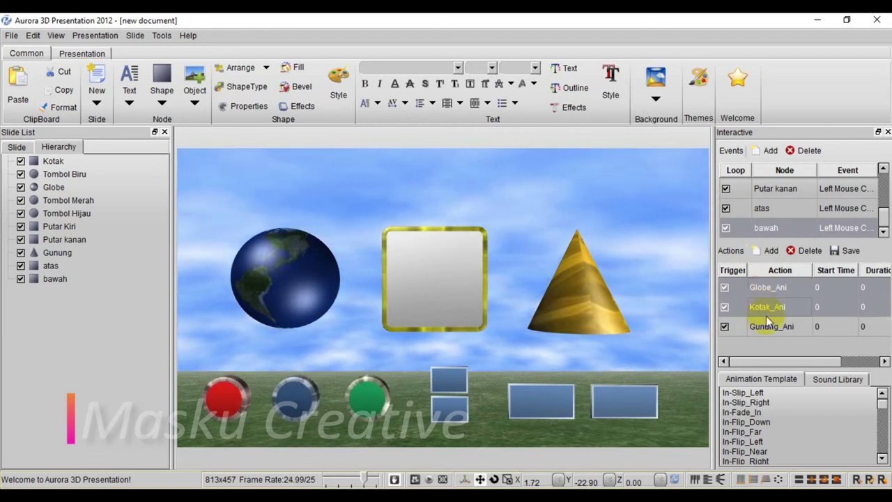
pyautogui.keyDown('shift'); pyautogui.click(768, 325); pyautogui.keyUp('shift')
pyautogui.click(794, 250)
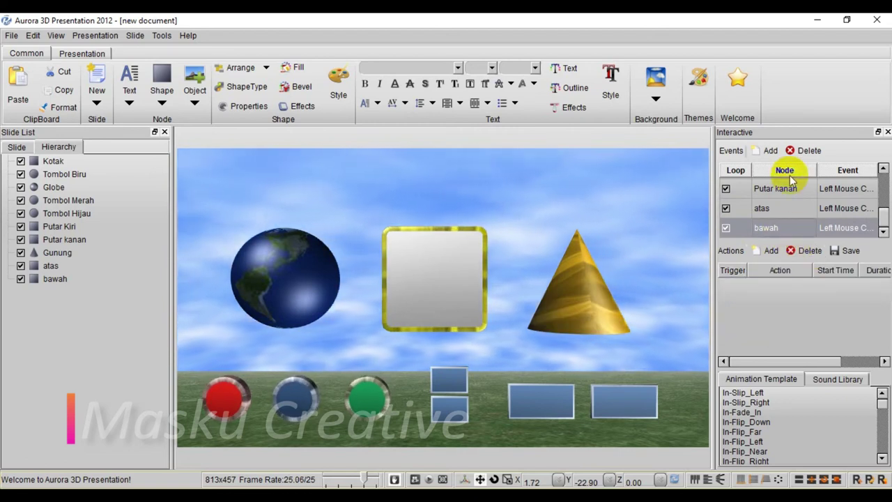
pyautogui.click(803, 151)
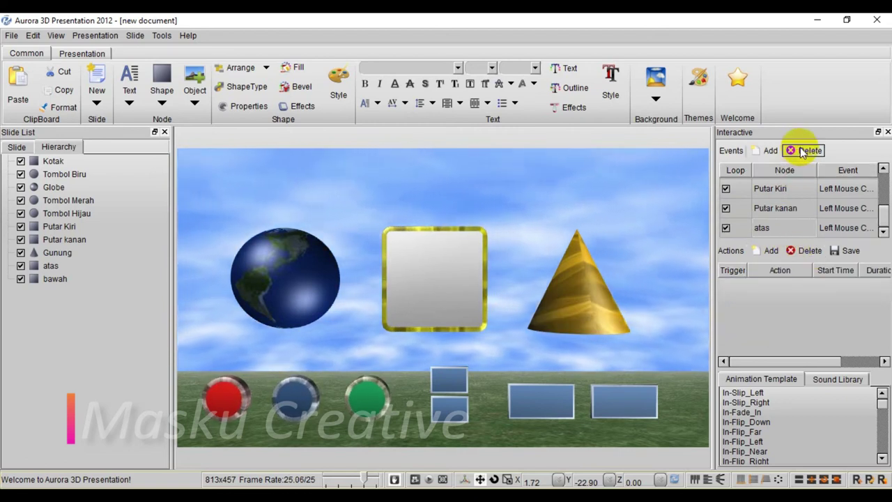
# Reselect the atas event to check its list of actions
pyautogui.click(756, 232)
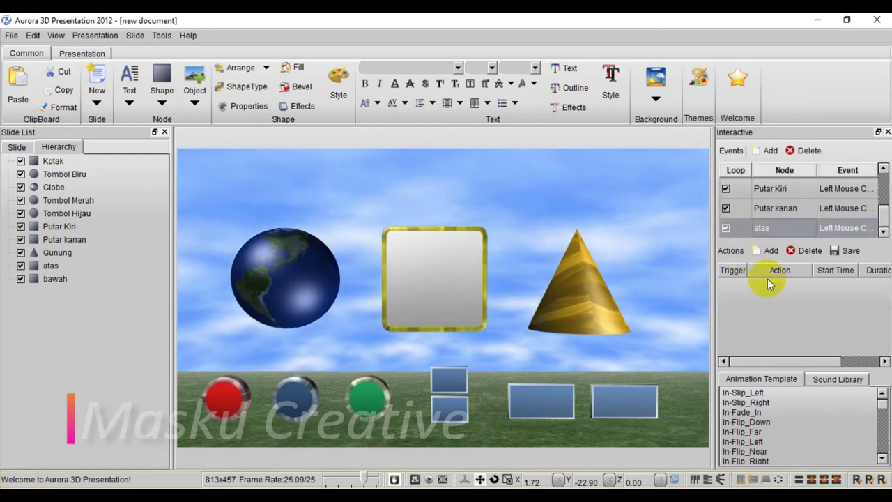
pyautogui.click(781, 209)
pyautogui.click(785, 229)
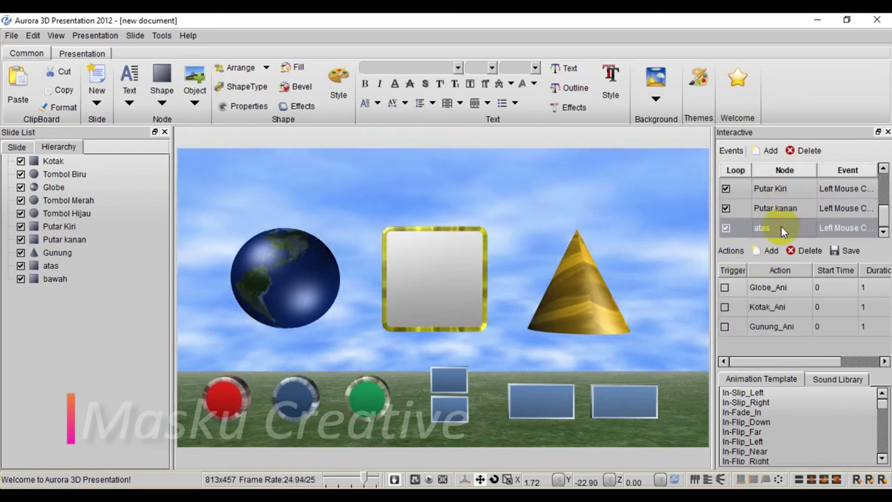
# Check the movement settings of the atas event's Globe_Ani action and add a looping Left Mouse Click event for the bawah button
pyautogui.doubleClick(768, 288)
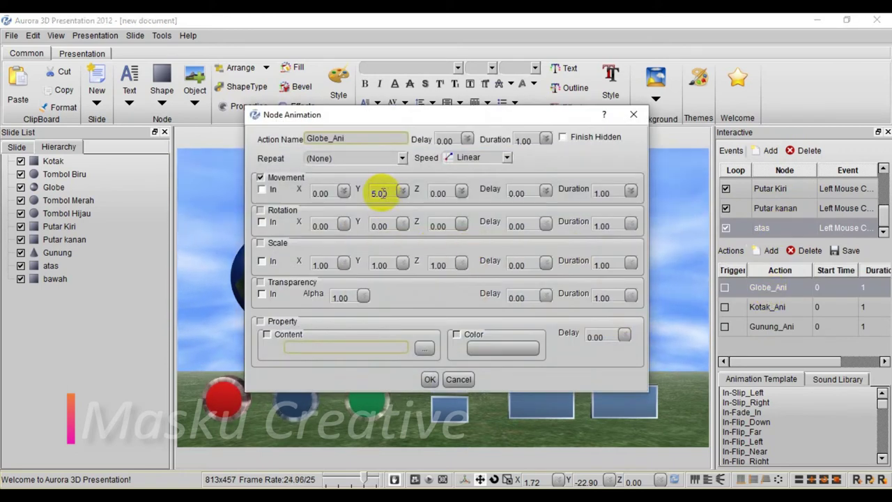
pyautogui.click(635, 116)
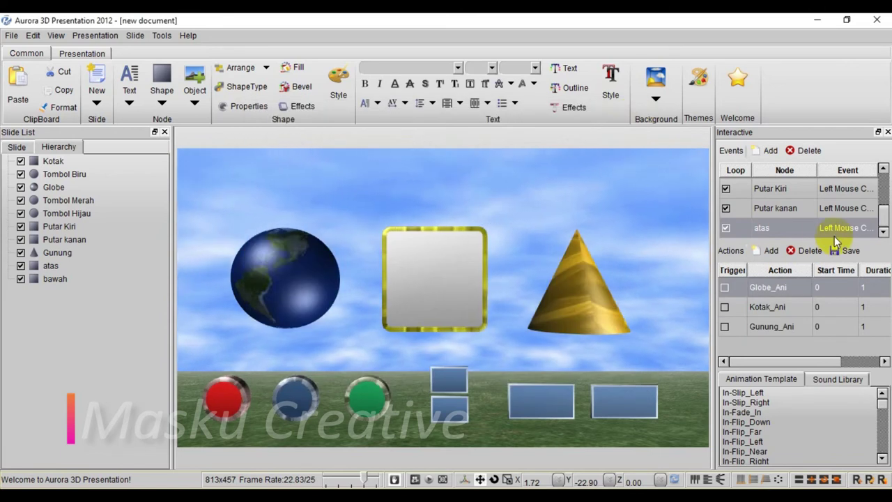
pyautogui.click(451, 410)
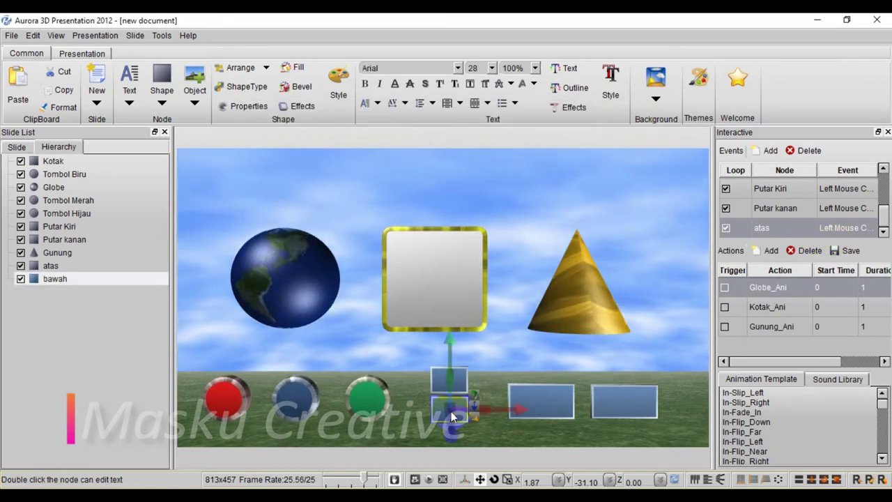
pyautogui.click(770, 150)
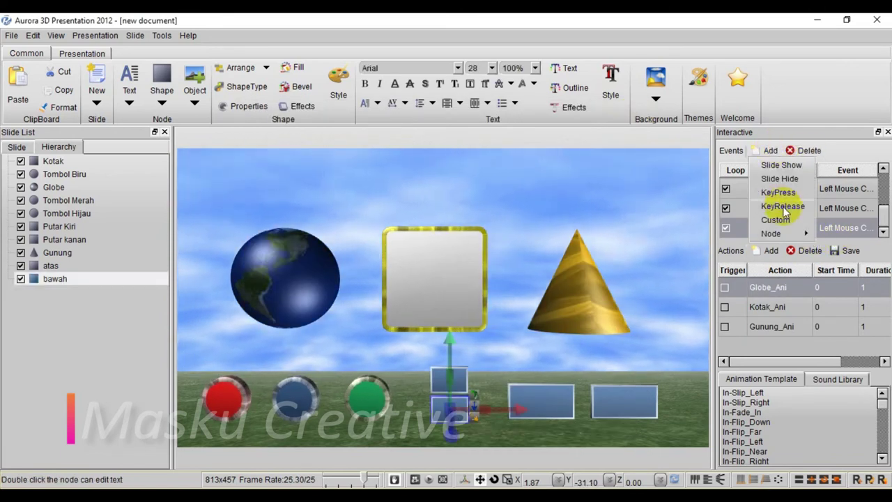
pyautogui.moveTo(769, 233)
pyautogui.click(693, 234)
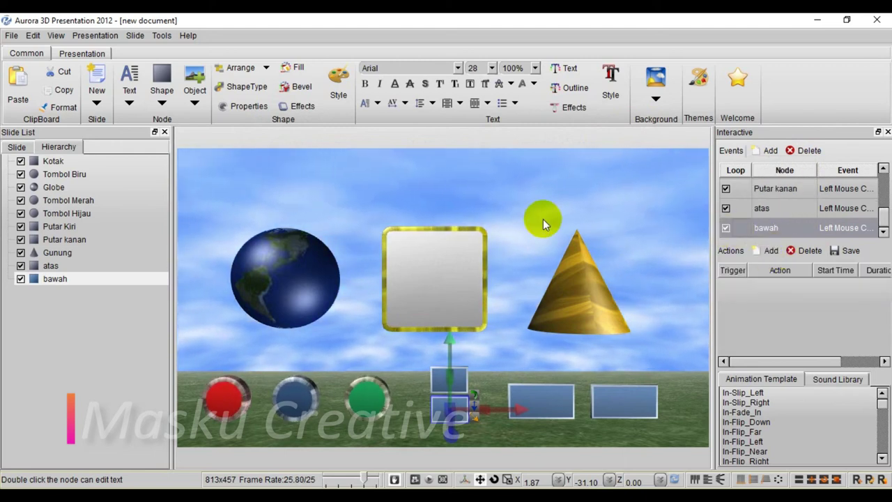
# Add a node animation for the globe, square and cone to the bawah event, with a Y movement of -5
pyautogui.click(517, 209)
pyautogui.click(293, 269)
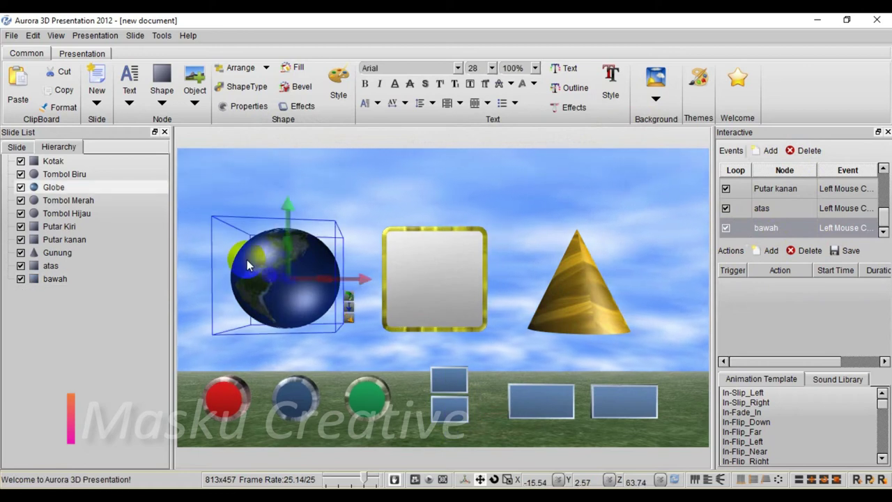
pyautogui.keyDown('ctrl'); pyautogui.click(474, 252); pyautogui.keyUp('ctrl')
pyautogui.keyDown('ctrl'); pyautogui.click(569, 266); pyautogui.keyUp('ctrl')
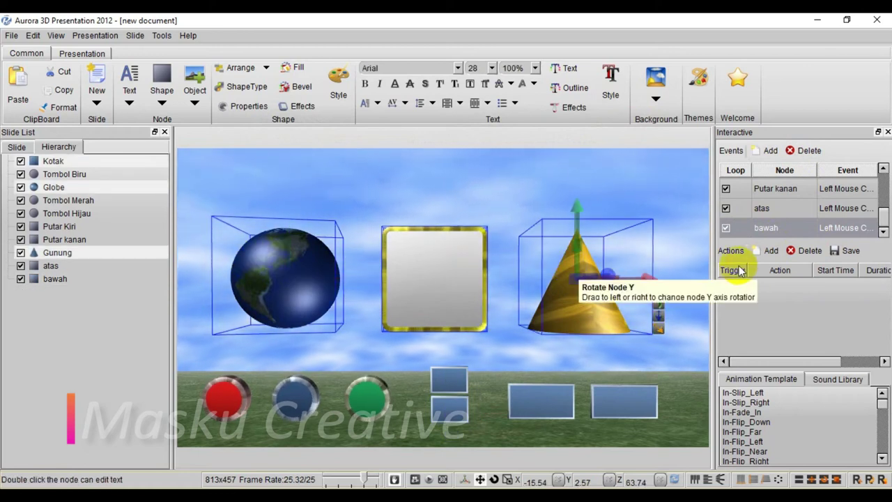
pyautogui.click(763, 252)
pyautogui.click(770, 264)
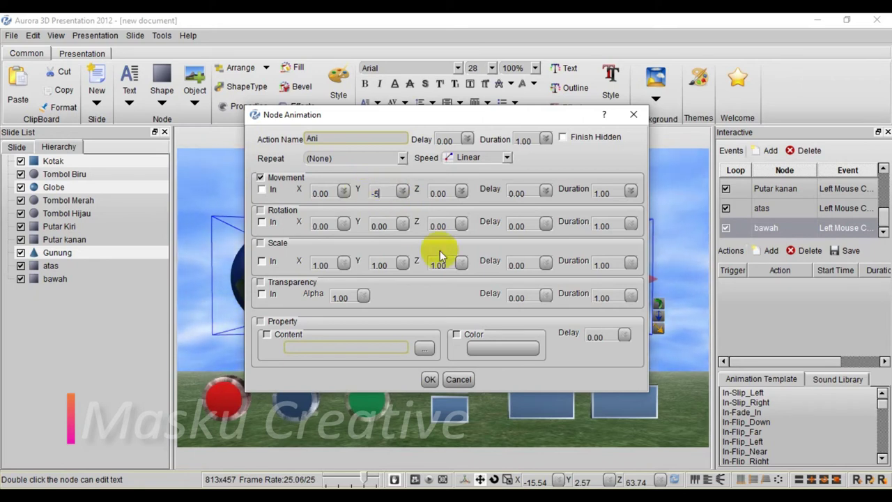
pyautogui.click(430, 380)
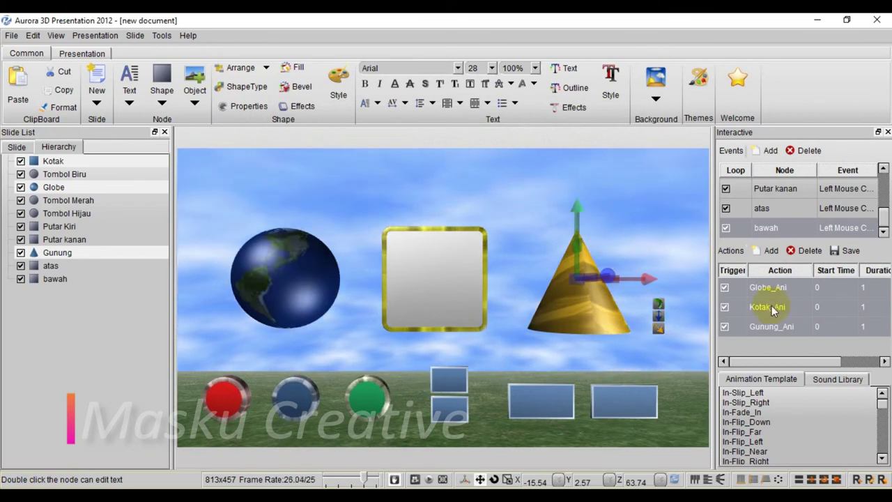
# Turn off the triggers of Globe_Ani, Kotak_Ani and Gunung_Ani in the bawah event
pyautogui.click(724, 287)
pyautogui.click(725, 306)
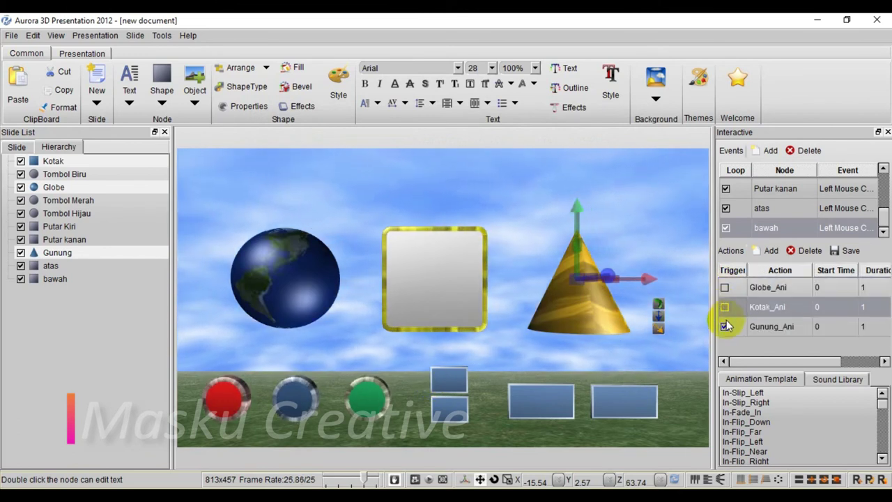
pyautogui.click(724, 326)
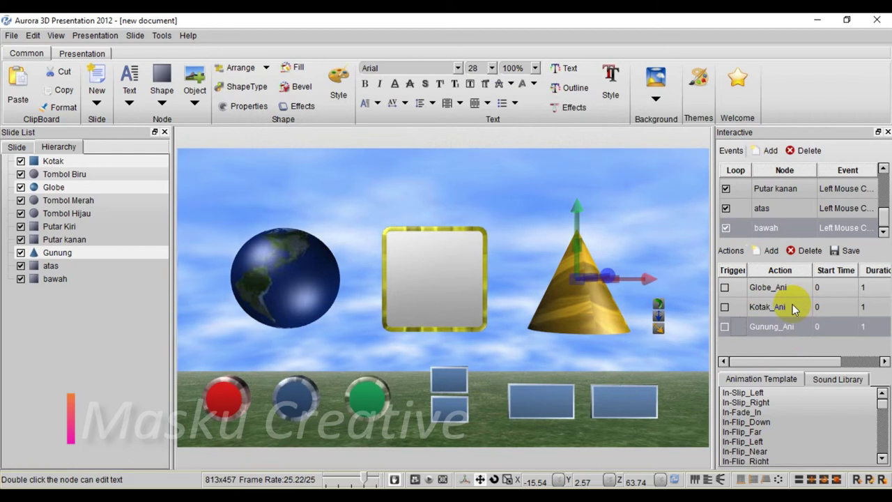
# Preview the presentation, test the bawah and atas buttons, and exit the preview
pyautogui.click(97, 36)
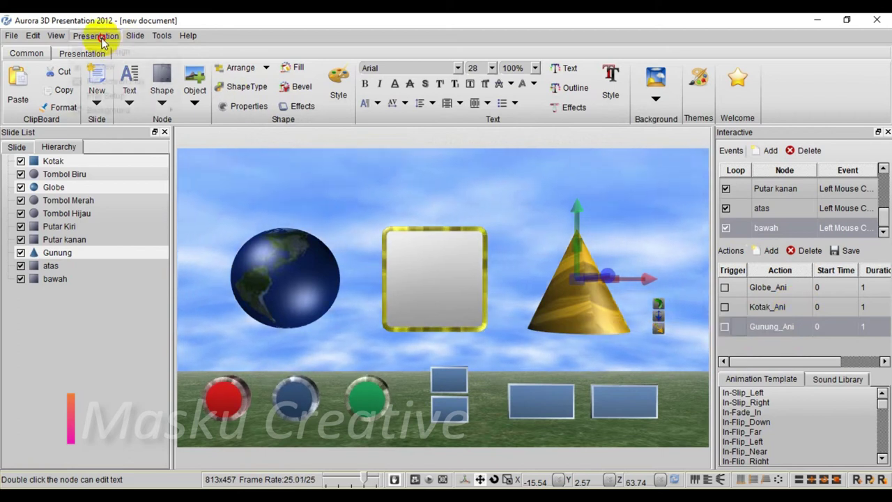
pyautogui.click(101, 66)
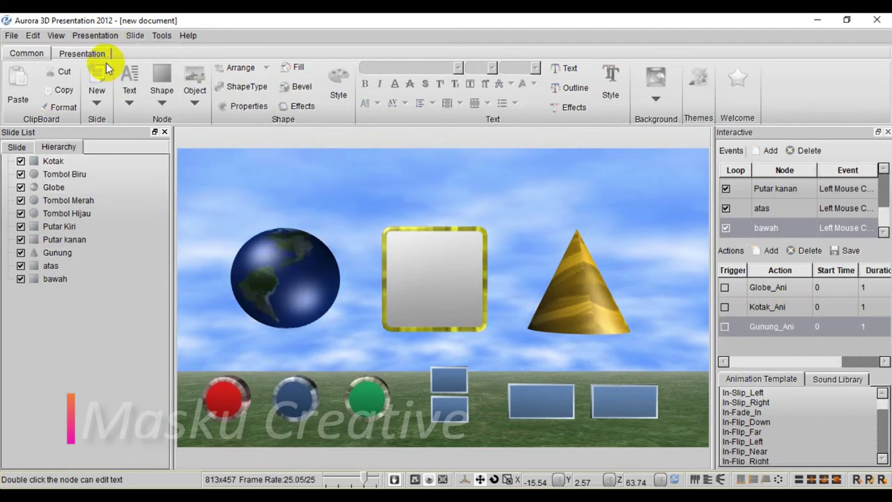
pyautogui.click(456, 416)
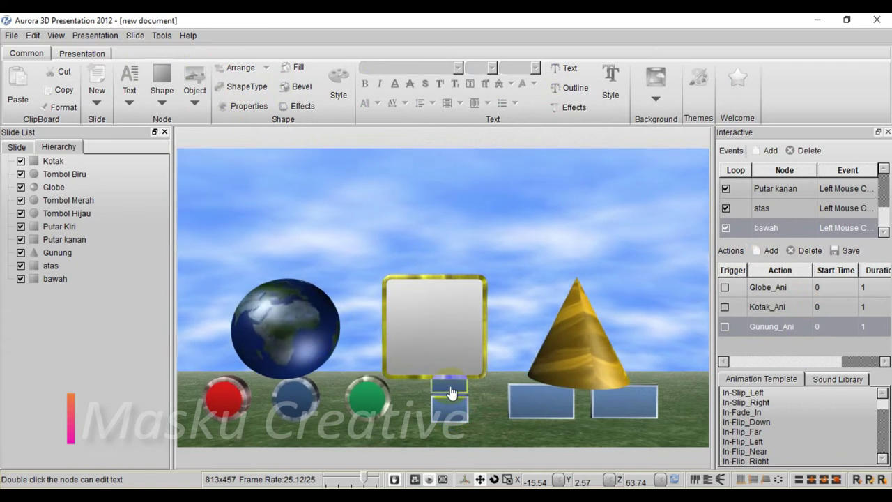
pyautogui.click(451, 392)
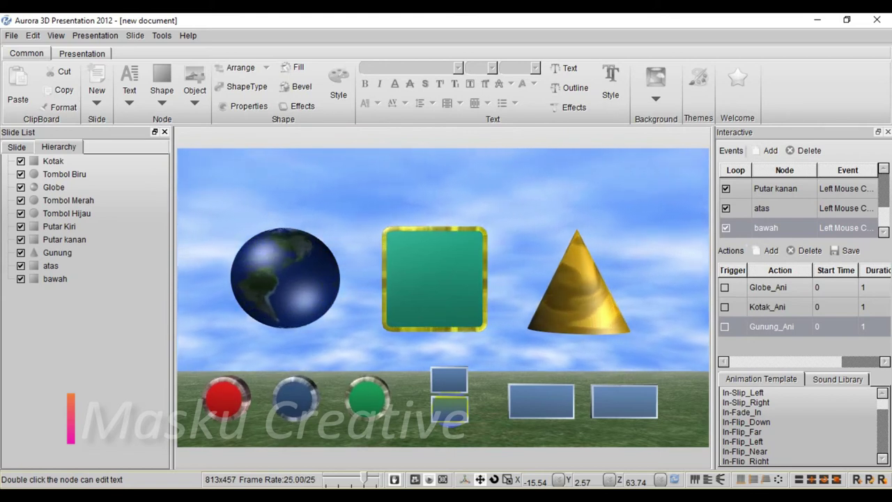
pyautogui.click(434, 417)
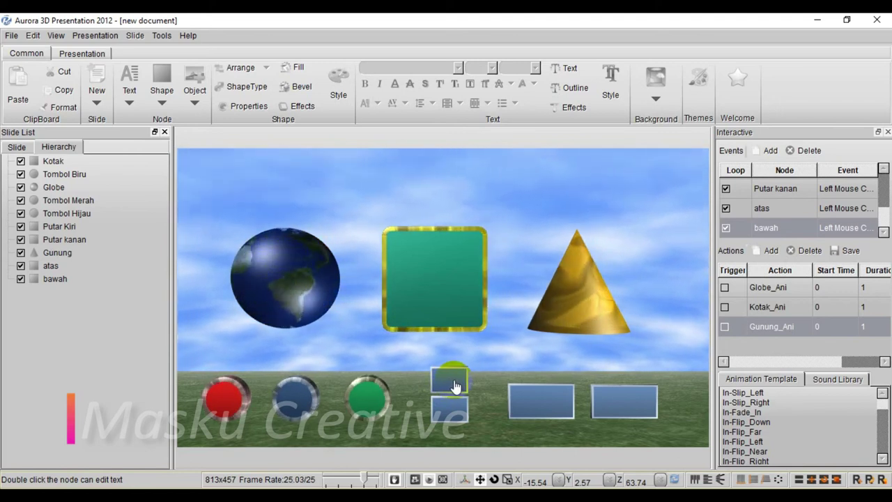
pyautogui.click(236, 255)
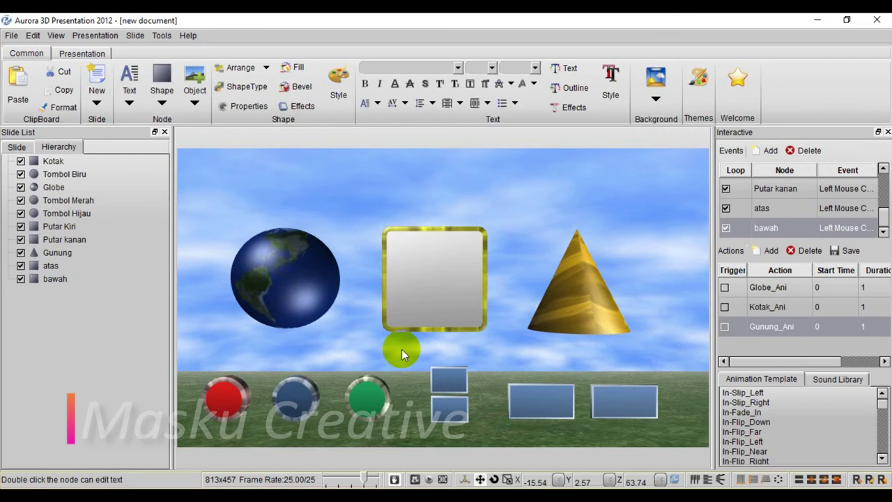
# Add a Mouse Enter event for the atas button and turn on its loop
pyautogui.click(448, 381)
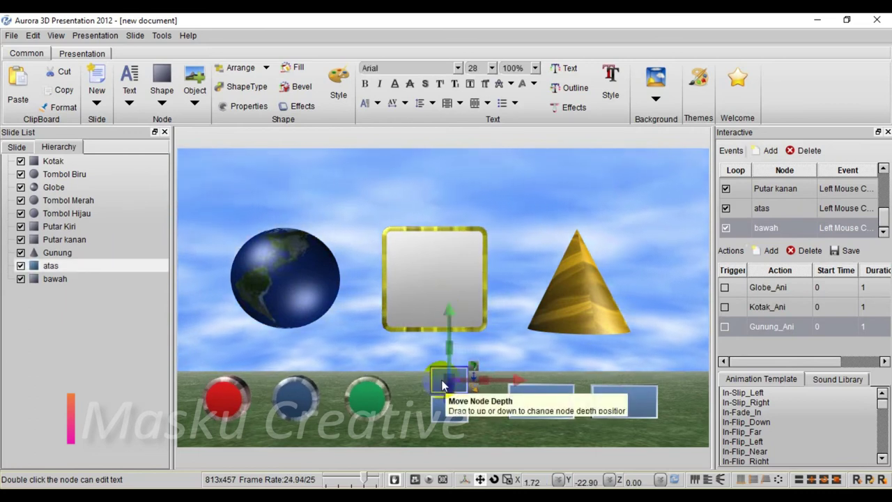
pyautogui.click(768, 151)
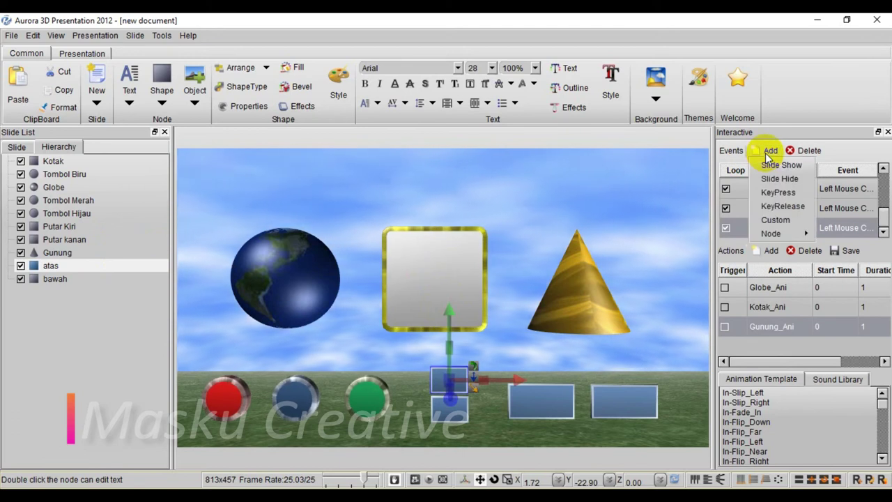
pyautogui.moveTo(774, 234)
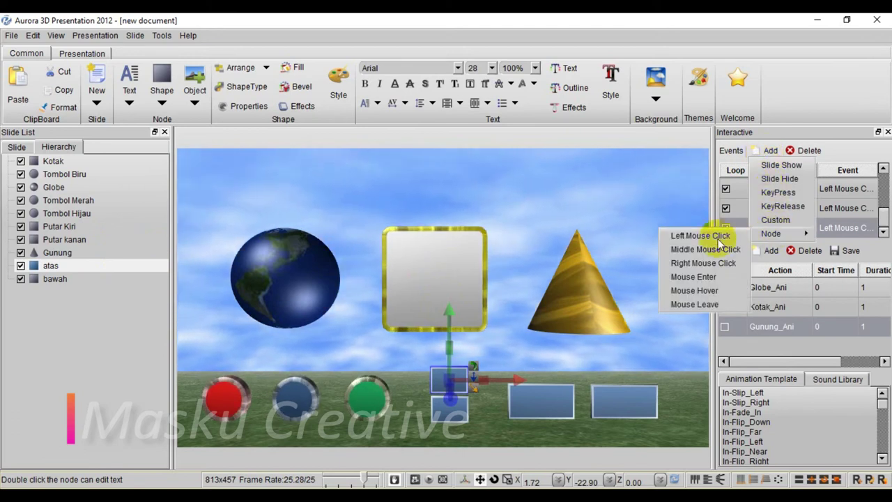
pyautogui.click(707, 278)
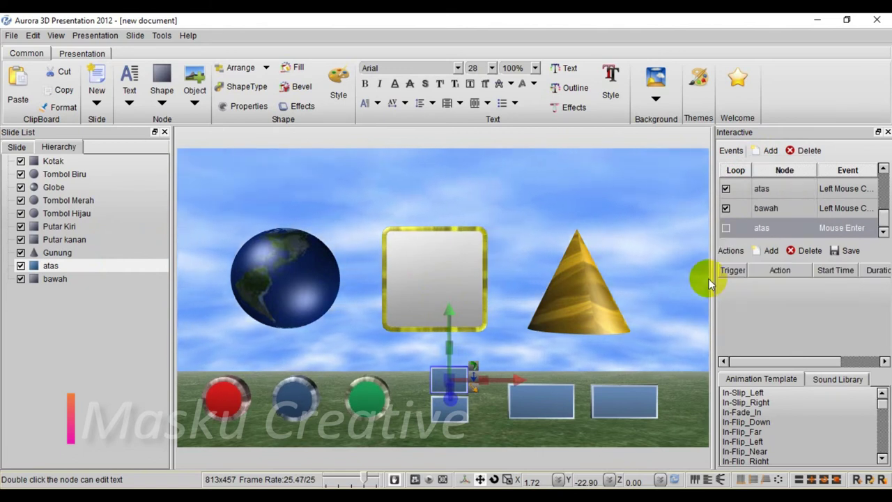
pyautogui.click(725, 228)
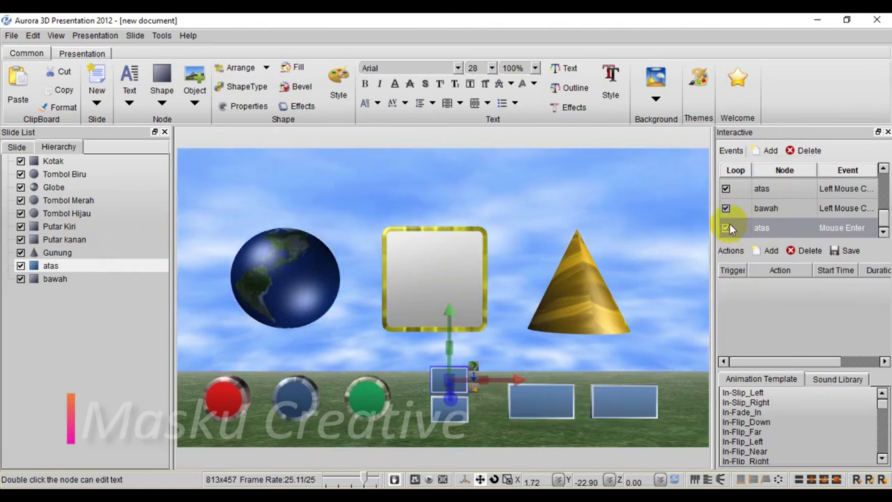
# Add a node animation to the atas Mouse Enter event that changes the button's color to yellow (255, 255, 0)
pyautogui.click(771, 252)
pyautogui.click(773, 268)
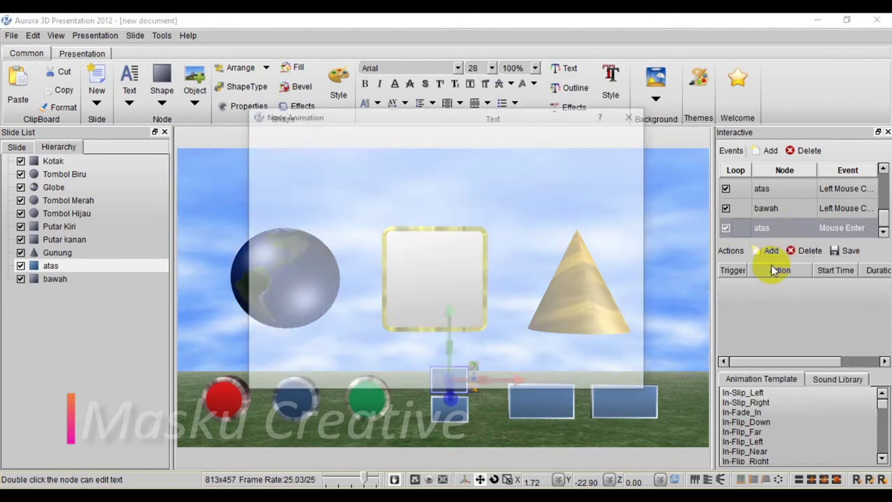
pyautogui.moveTo(479, 118); pyautogui.dragTo(407, 23)
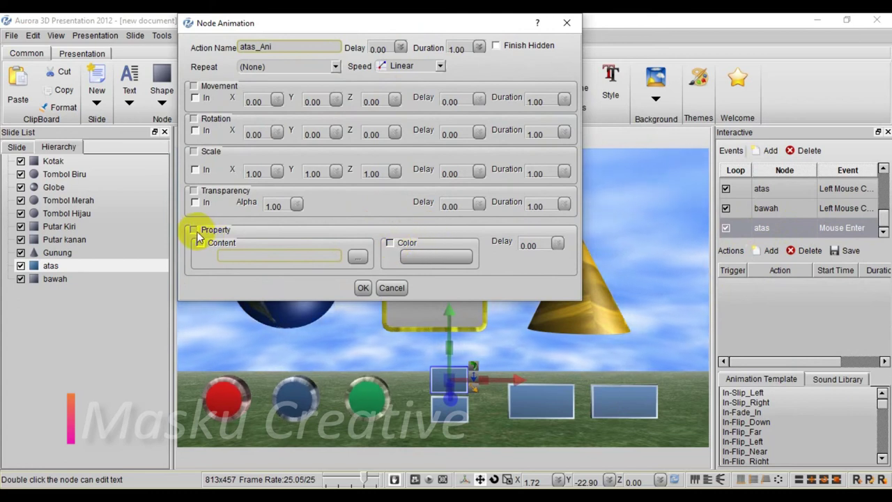
pyautogui.click(427, 257)
pyautogui.click(353, 117)
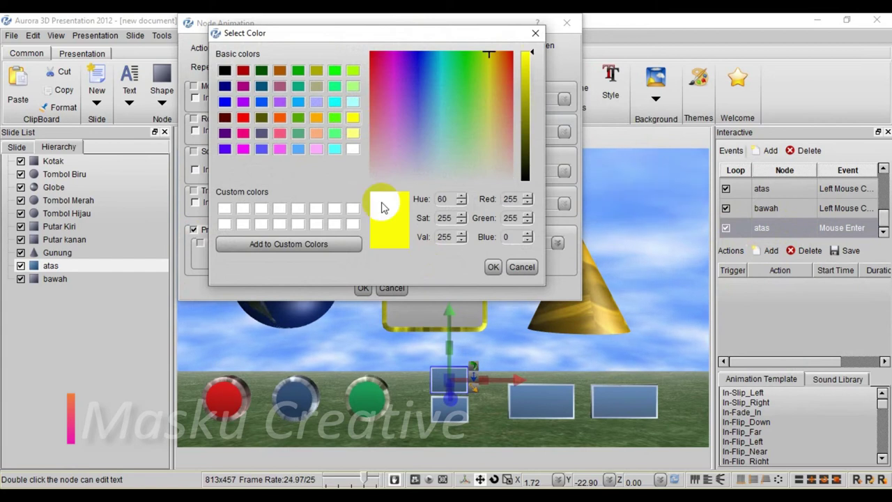
pyautogui.click(493, 268)
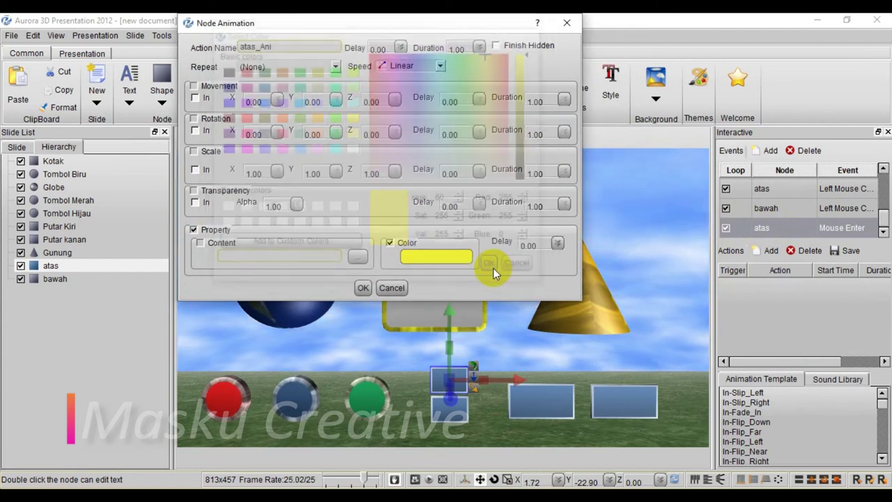
pyautogui.click(362, 288)
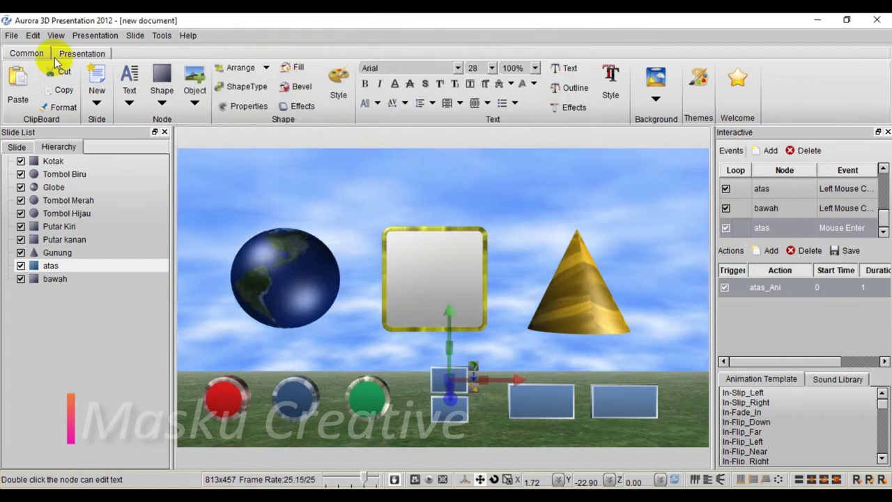
# Preview the presentation, test the atas button's pointer-enter color change, and exit the preview
pyautogui.click(95, 35)
pyautogui.click(95, 56)
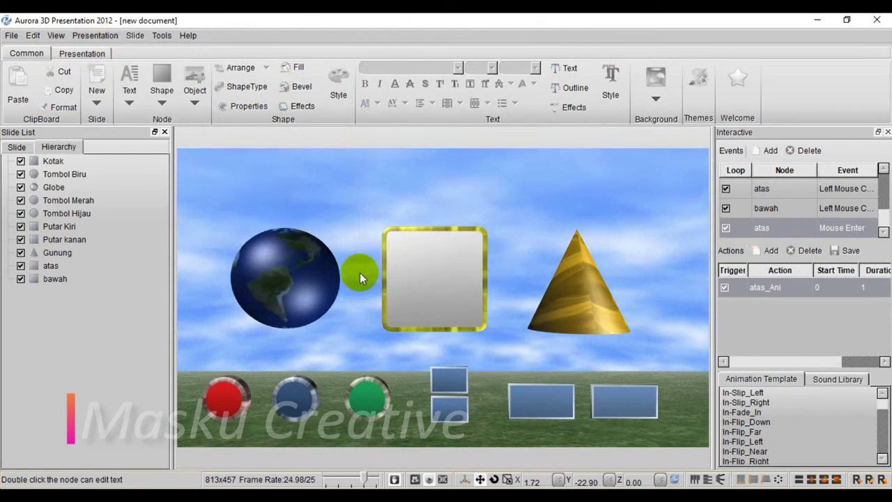
pyautogui.moveTo(450, 381)
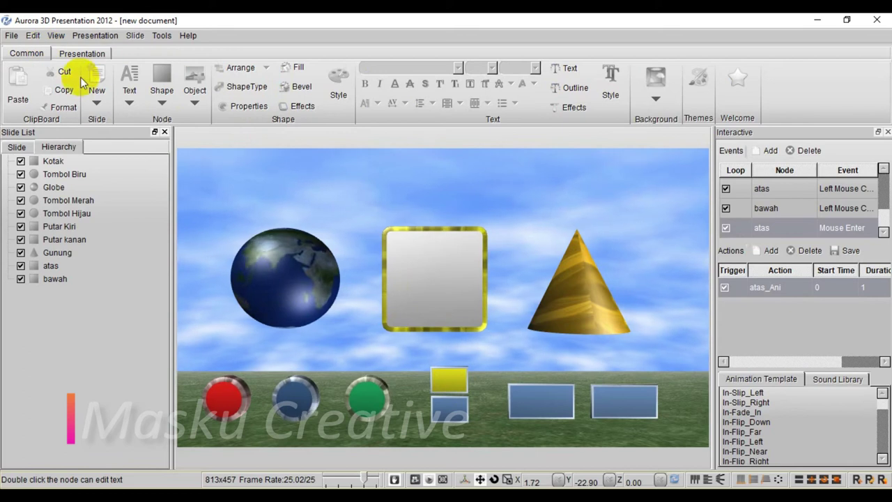
pyautogui.press('Escape')
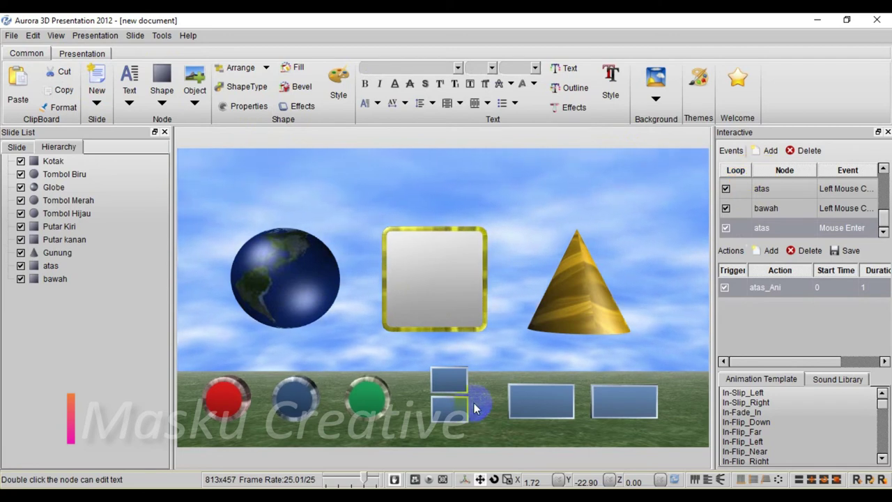
# Add a Mouse Leave event for the atas button and turn on its loop
pyautogui.click(450, 381)
pyautogui.click(766, 150)
pyautogui.moveTo(773, 233)
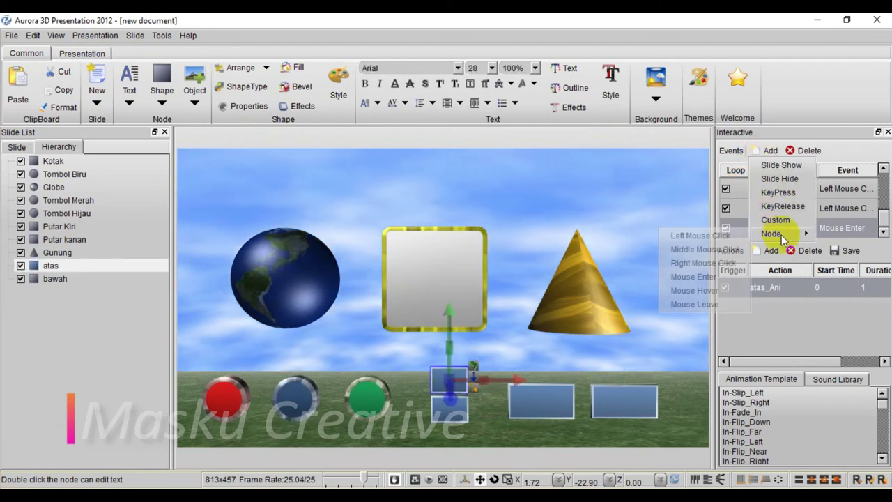
pyautogui.click(706, 305)
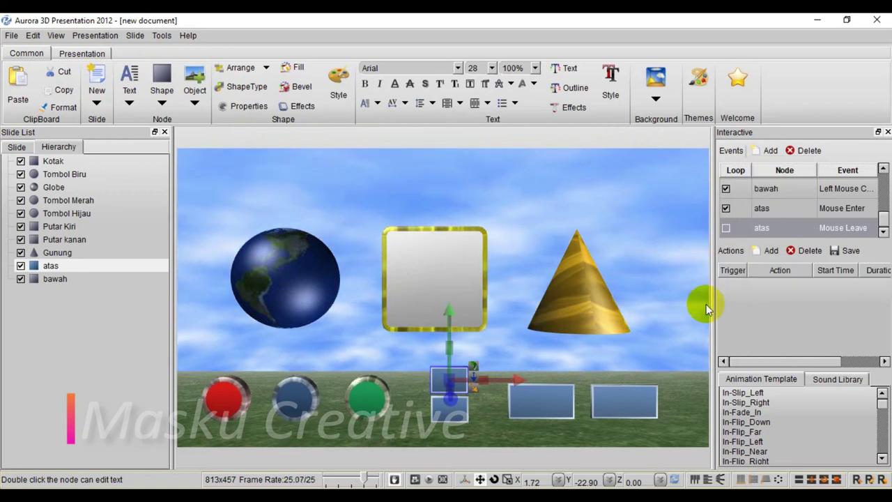
pyautogui.click(725, 228)
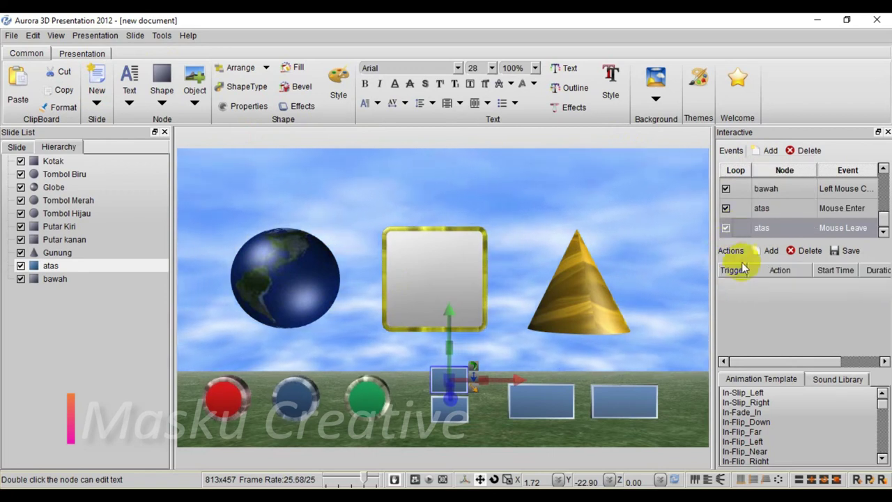
# Add a node animation with its default settings to the atas button's Mouse Leave event
pyautogui.click(760, 251)
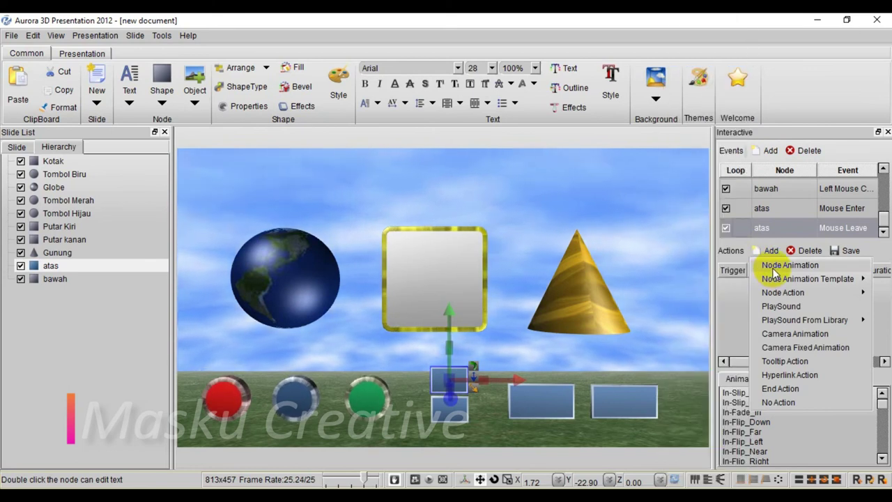
pyautogui.moveTo(779, 279)
pyautogui.moveTo(784, 296)
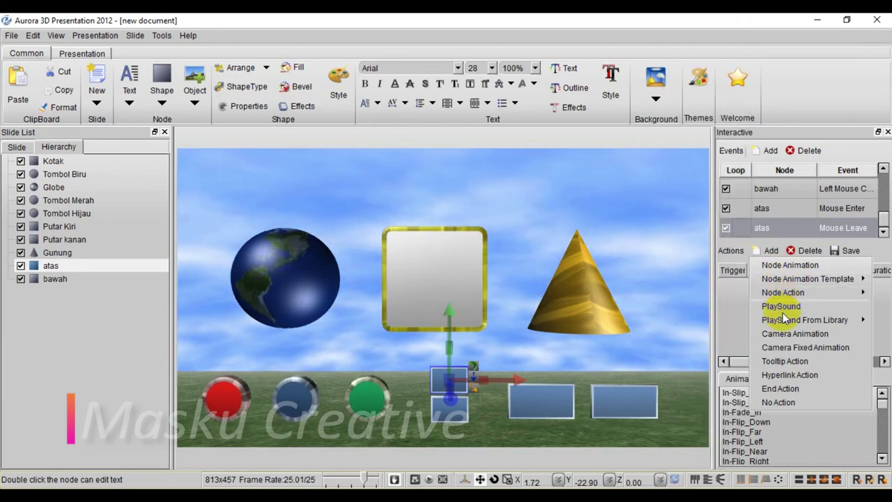
pyautogui.click(789, 265)
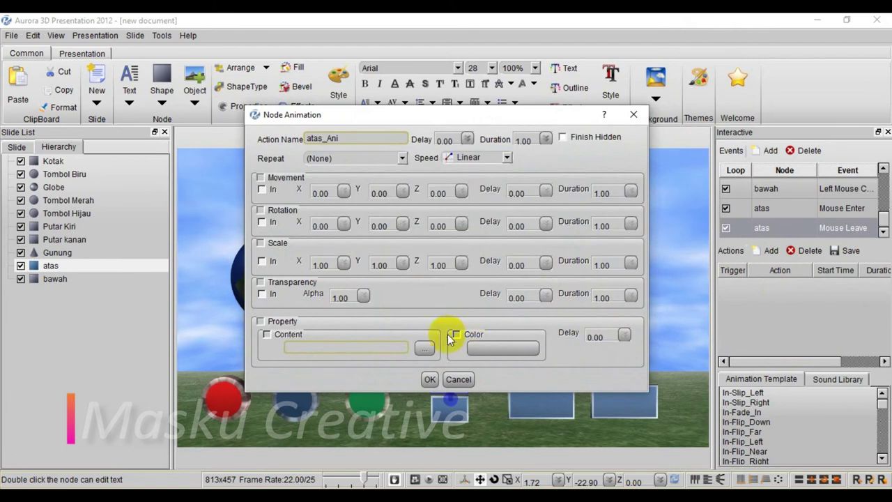
pyautogui.click(428, 380)
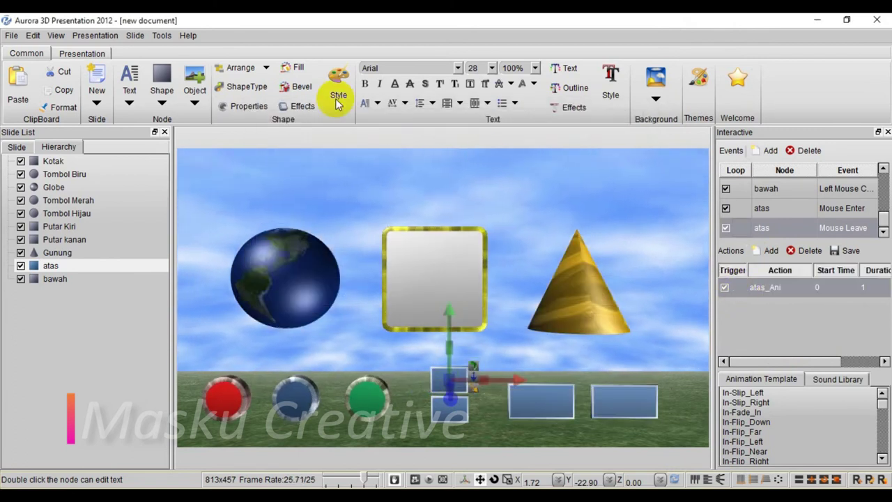
# Preview the presentation and test how the atas button's color responds when the pointer enters and leaves it
pyautogui.click(105, 35)
pyautogui.click(108, 64)
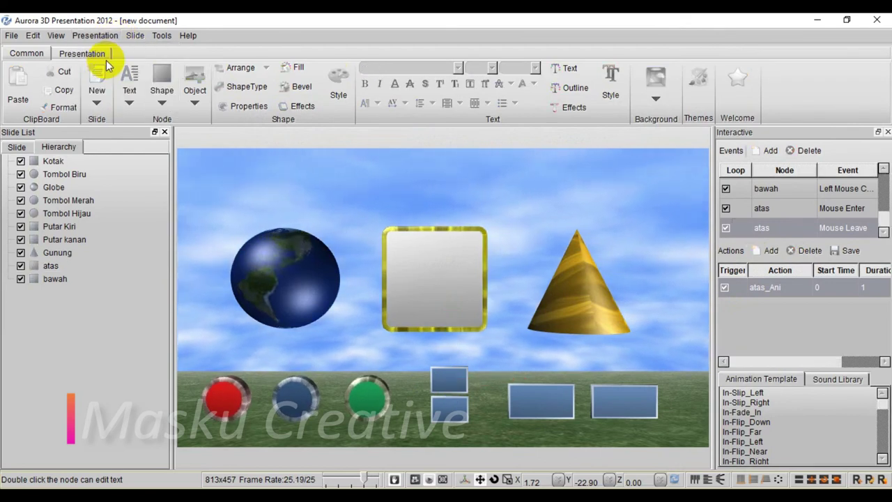
pyautogui.moveTo(439, 373)
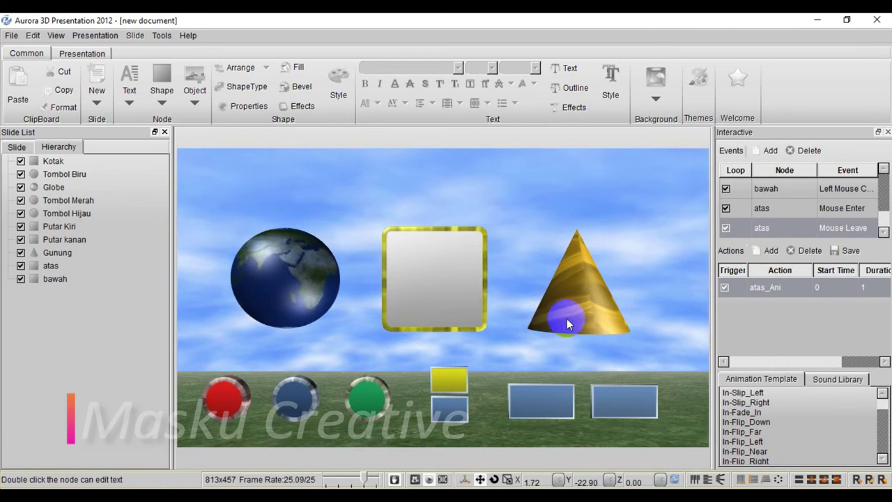
# Test the atas button in a preview with the Mouse Leave animation's trigger temporarily turned off
pyautogui.click(724, 287)
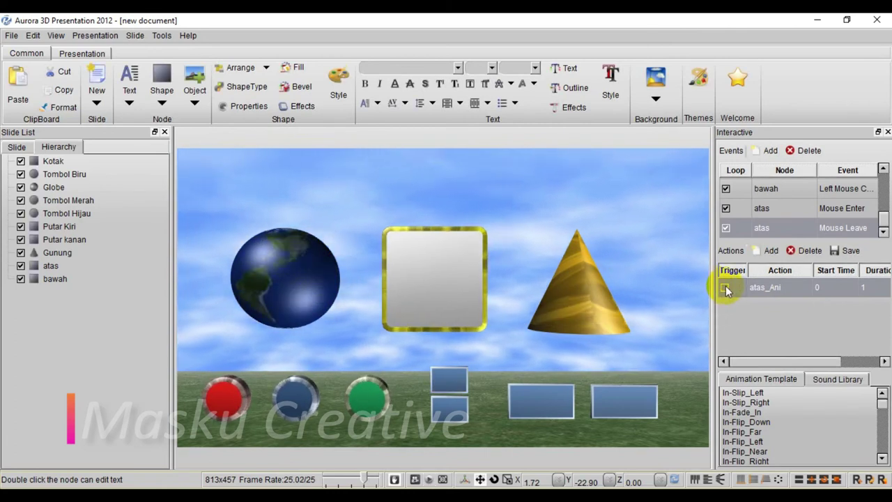
pyautogui.click(97, 36)
pyautogui.click(94, 65)
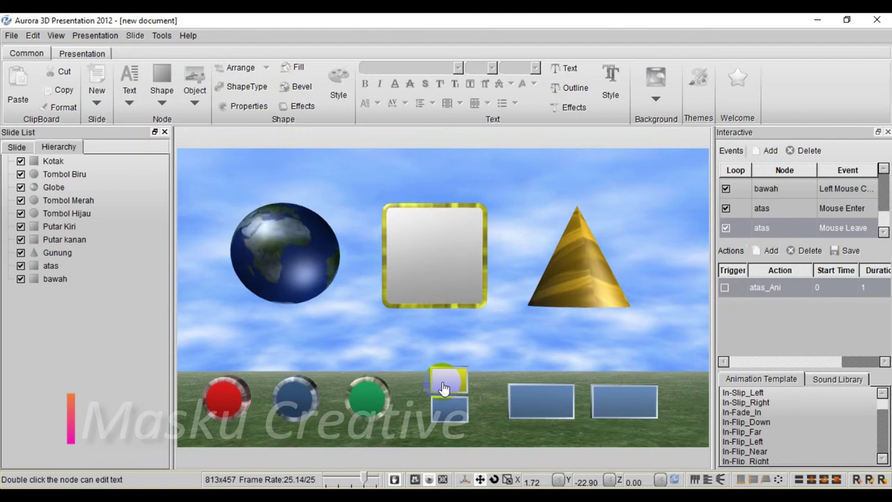
pyautogui.press('Escape')
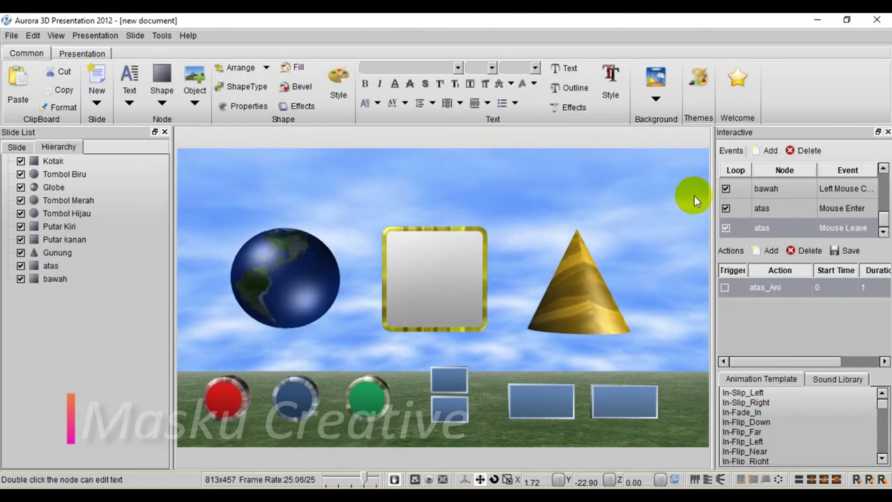
pyautogui.click(726, 288)
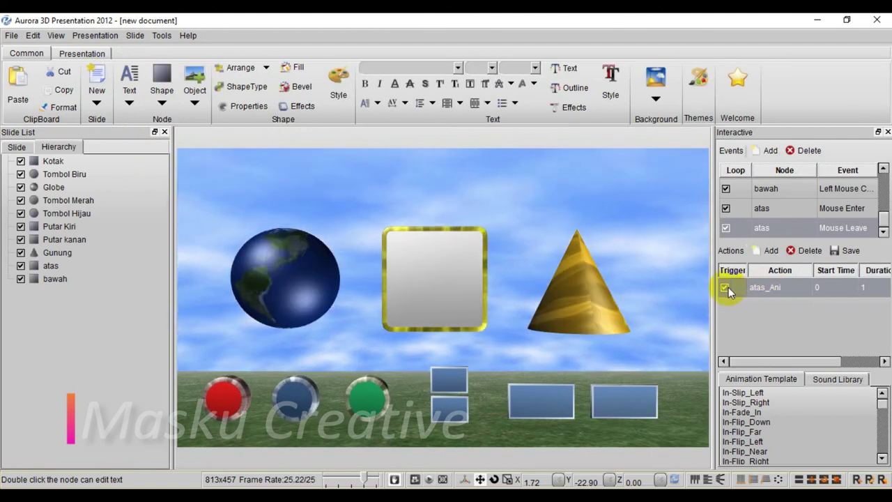
# Set the atas Mouse Leave animation to change the button's color to blue (0, 85, 255)
pyautogui.doubleClick(755, 287)
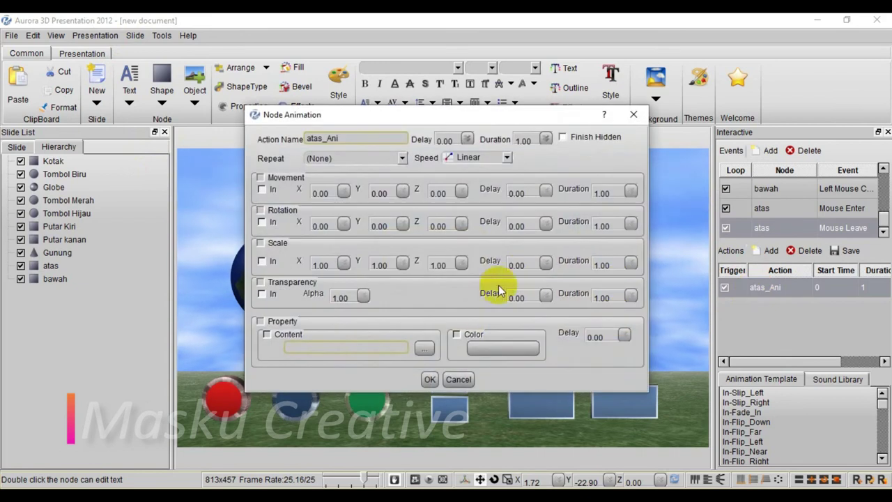
pyautogui.click(459, 335)
pyautogui.click(500, 347)
pyautogui.click(294, 308)
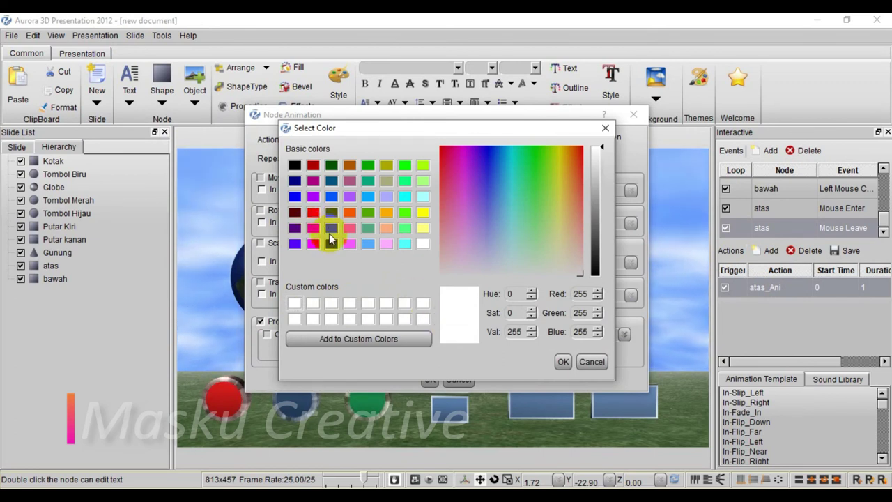
pyautogui.click(331, 197)
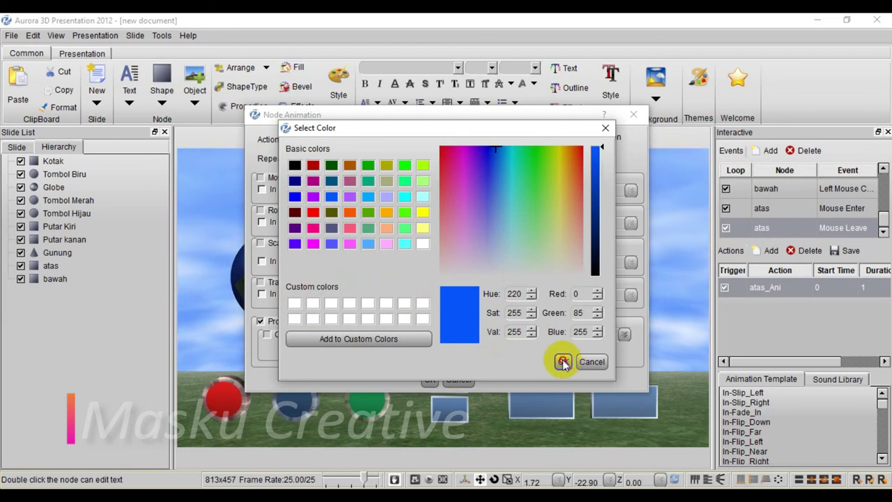
pyautogui.click(563, 361)
pyautogui.click(428, 379)
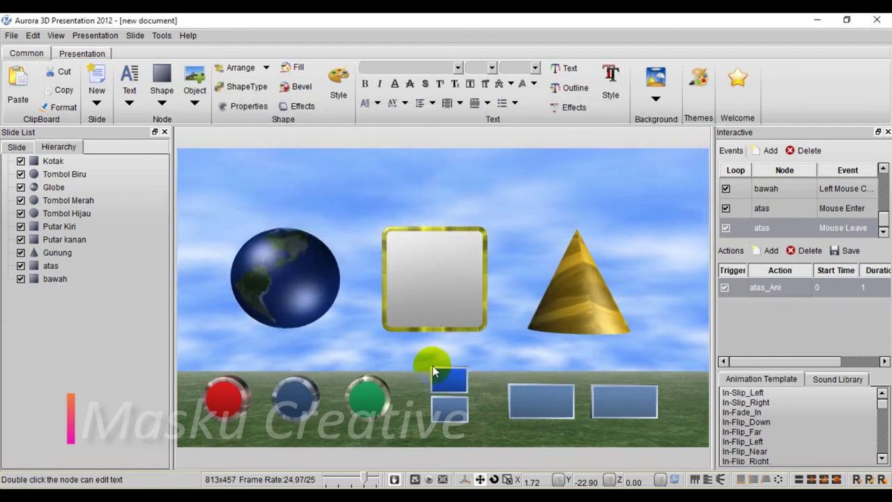
# Change the atas Mouse Leave animation's color to a lighter violet-blue and preview the presentation
pyautogui.doubleClick(772, 286)
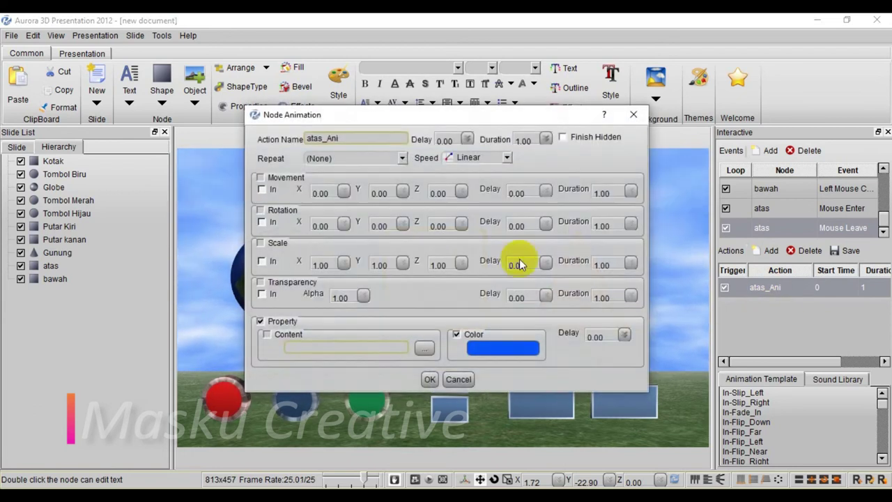
pyautogui.click(504, 348)
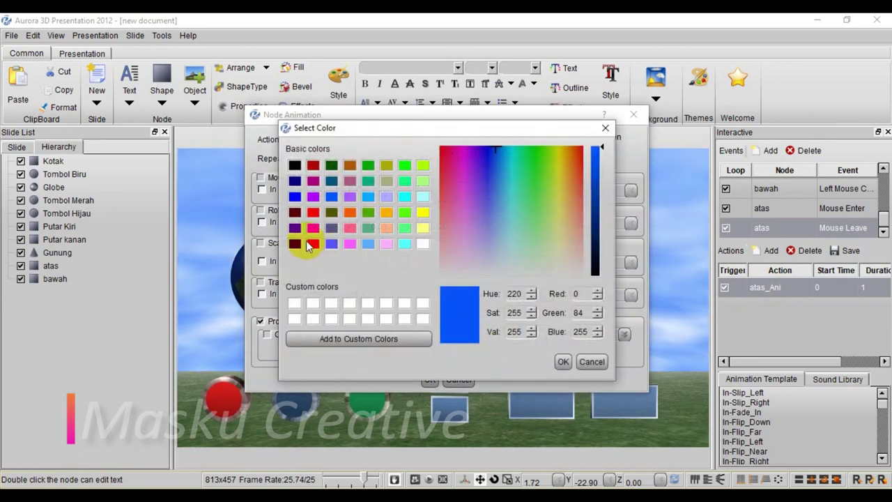
pyautogui.click(331, 246)
pyautogui.click(562, 362)
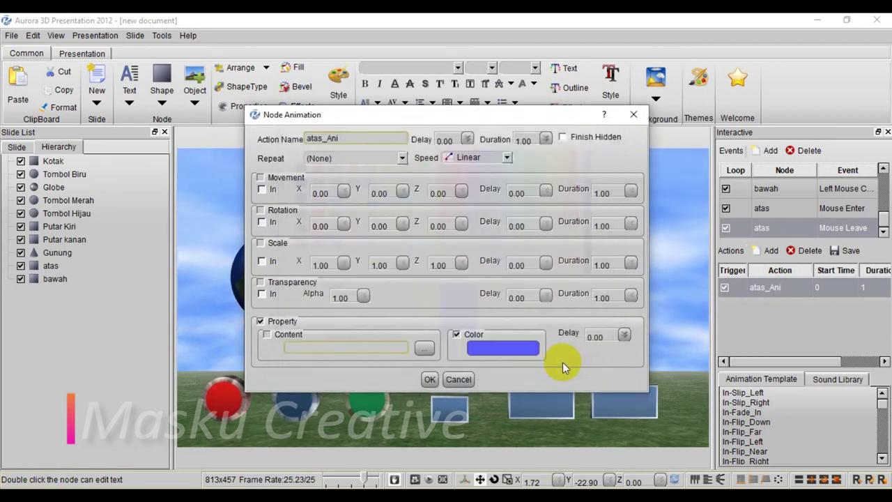
pyautogui.click(427, 378)
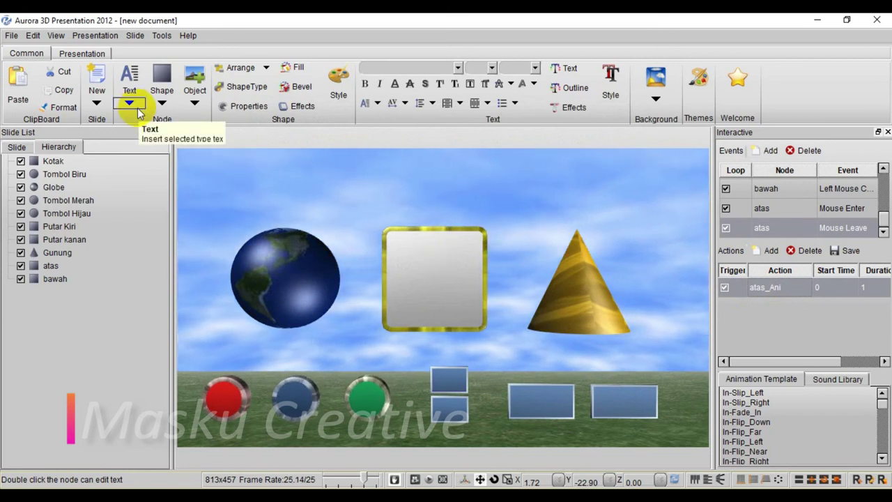
pyautogui.click(78, 35)
pyautogui.click(90, 66)
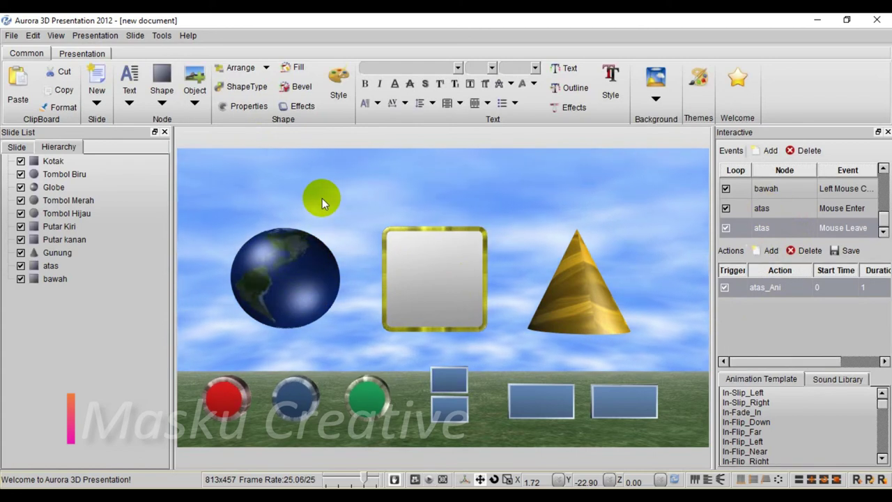
# Add a Tooltip Action with the text "Untuk Geser Atas" to the atas button's Mouse Enter event
pyautogui.click(780, 209)
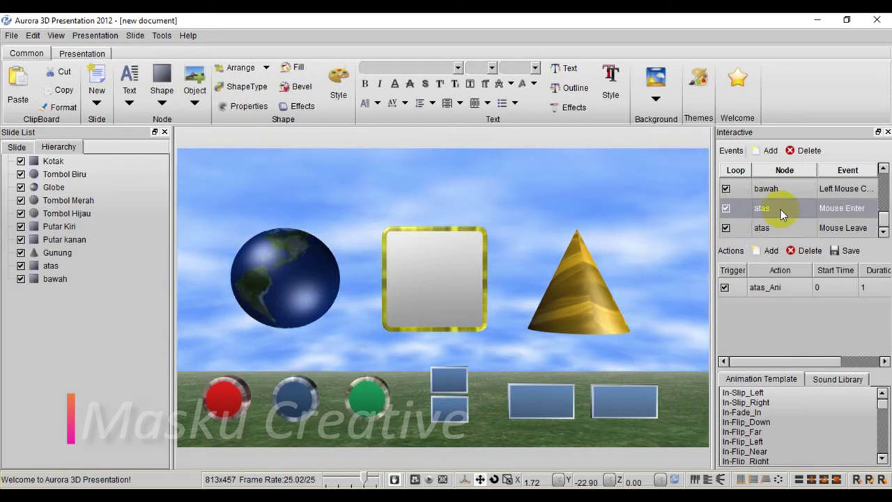
pyautogui.click(766, 250)
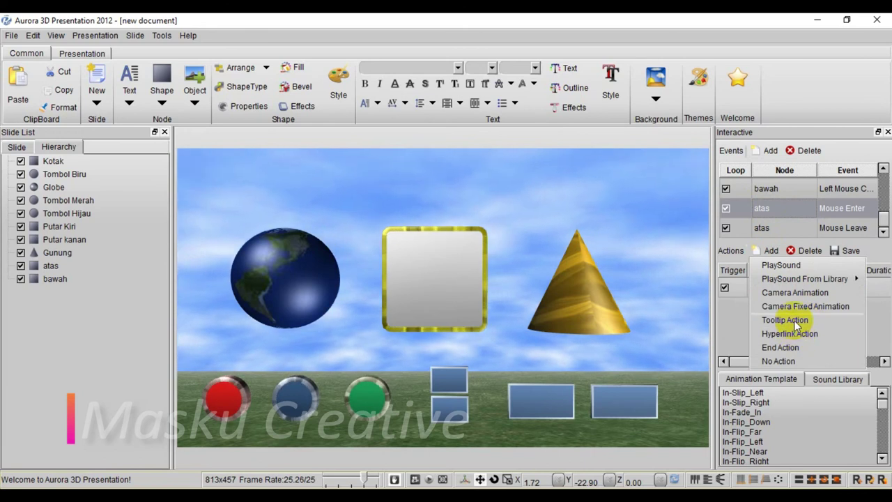
pyautogui.click(786, 320)
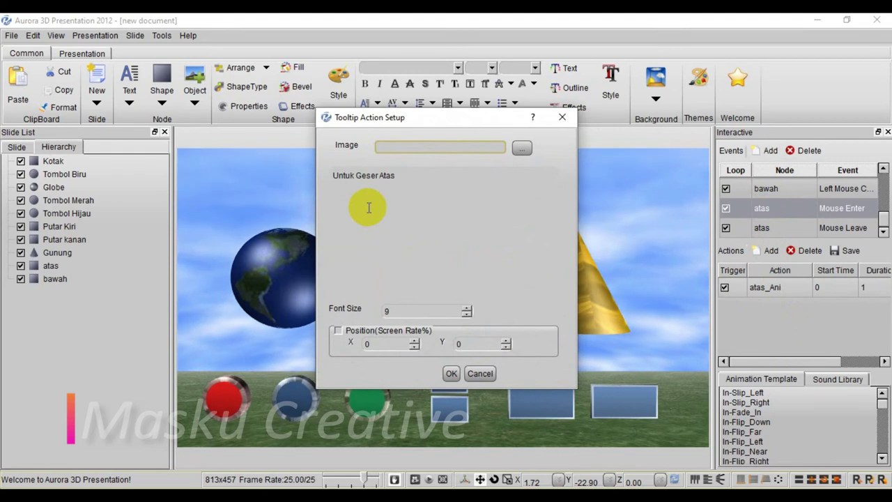
pyautogui.click(450, 374)
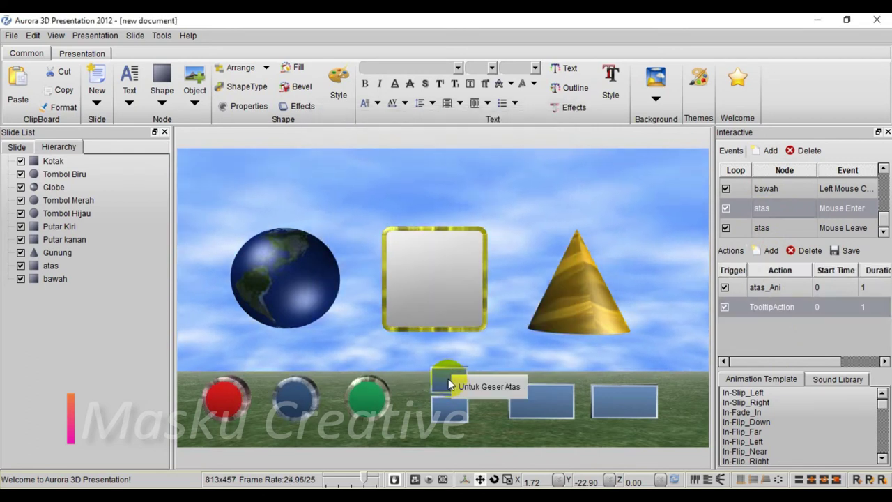
# Turn off the trigger of the atas Mouse Enter tooltip action and review its setup without changing it
pyautogui.click(724, 306)
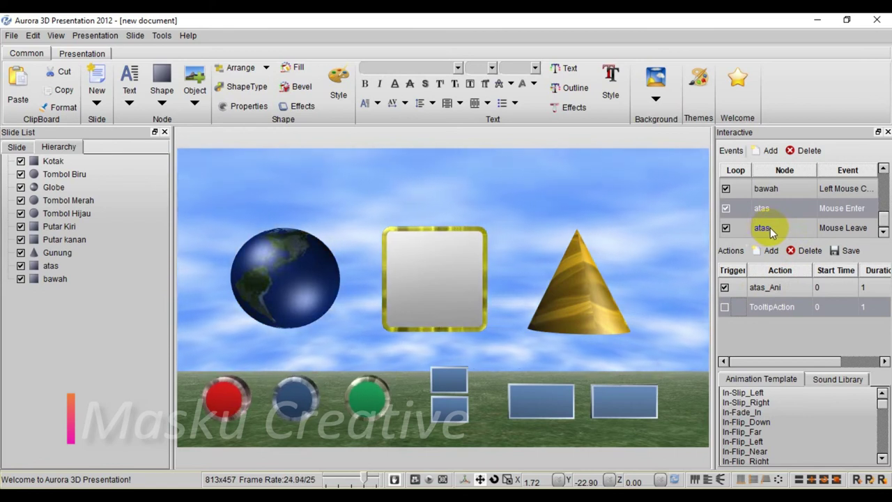
pyautogui.doubleClick(770, 306)
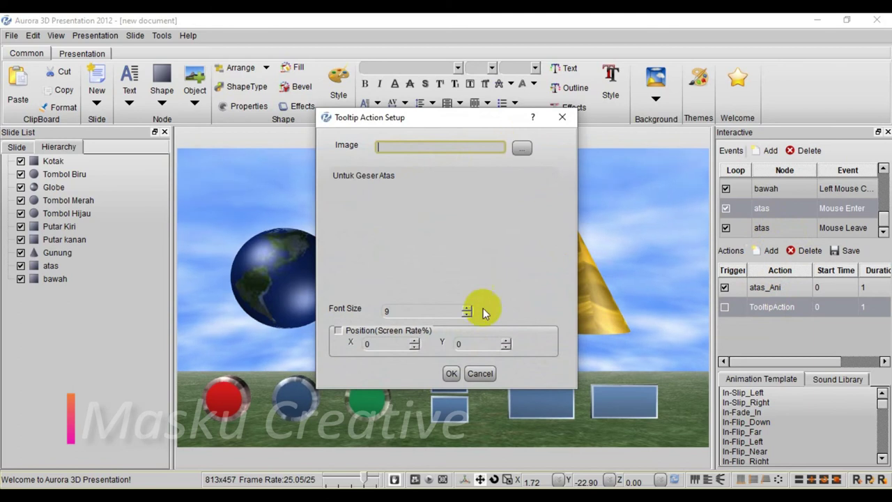
pyautogui.click(480, 374)
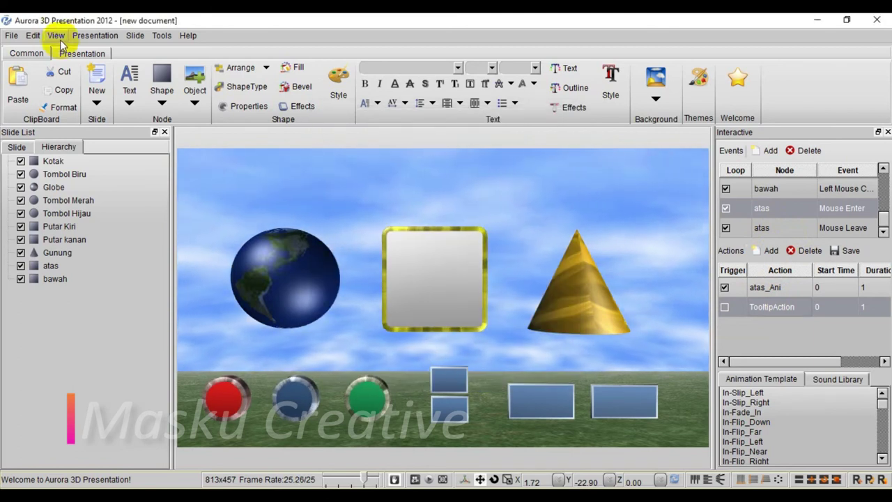
# Preview the presentation, test the atas button's pointer-enter behavior with the tooltip trigger off, and exit the preview
pyautogui.click(94, 36)
pyautogui.click(99, 66)
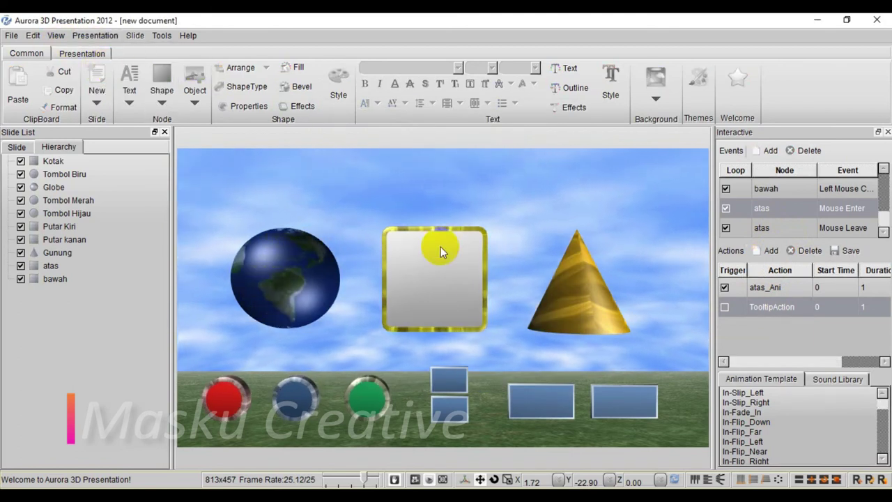
pyautogui.moveTo(460, 377)
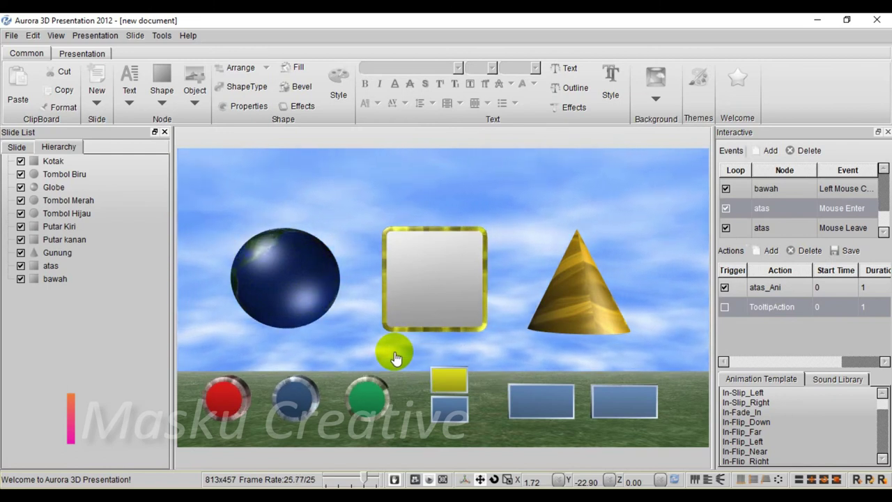
pyautogui.moveTo(395, 358); pyautogui.dragTo(342, 279)
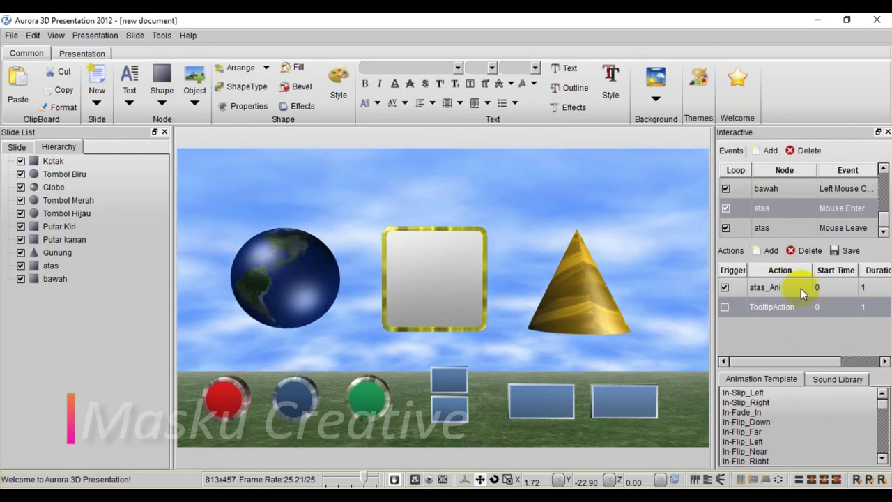
# Check the node animation of the atas Mouse Leave event and delete it from the event's actions
pyautogui.click(765, 288)
pyautogui.click(758, 228)
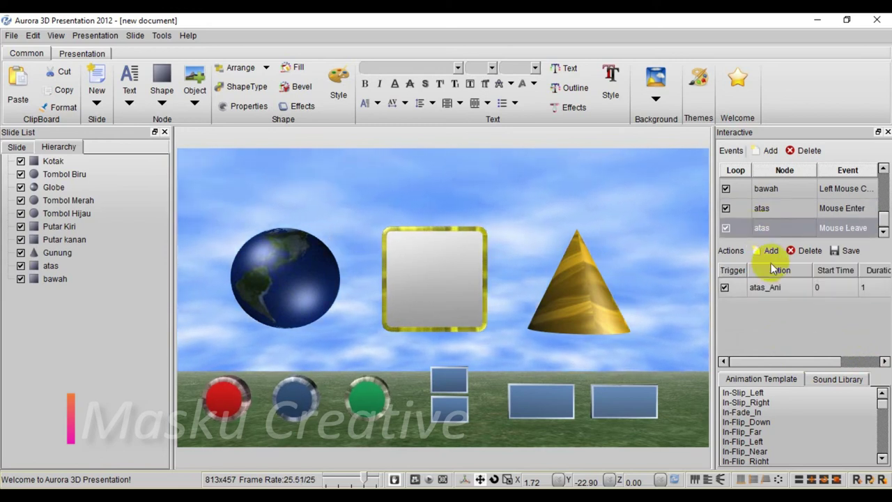
pyautogui.doubleClick(763, 288)
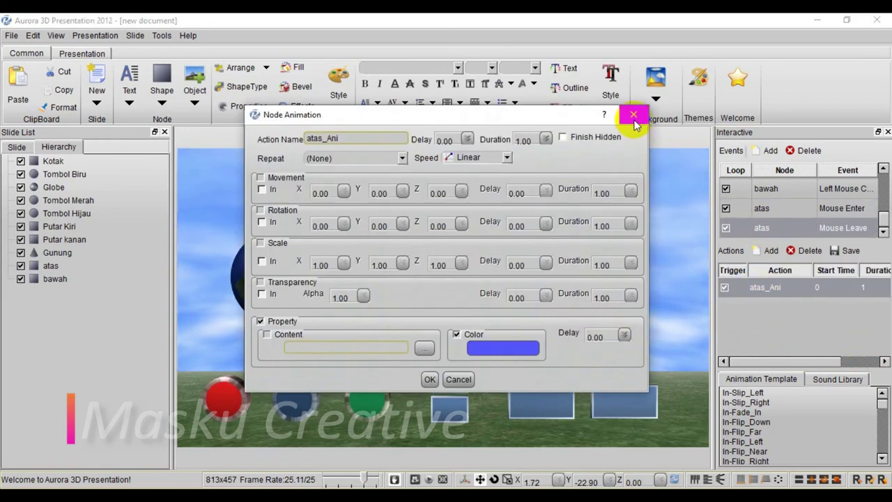
pyautogui.click(633, 116)
pyautogui.click(801, 252)
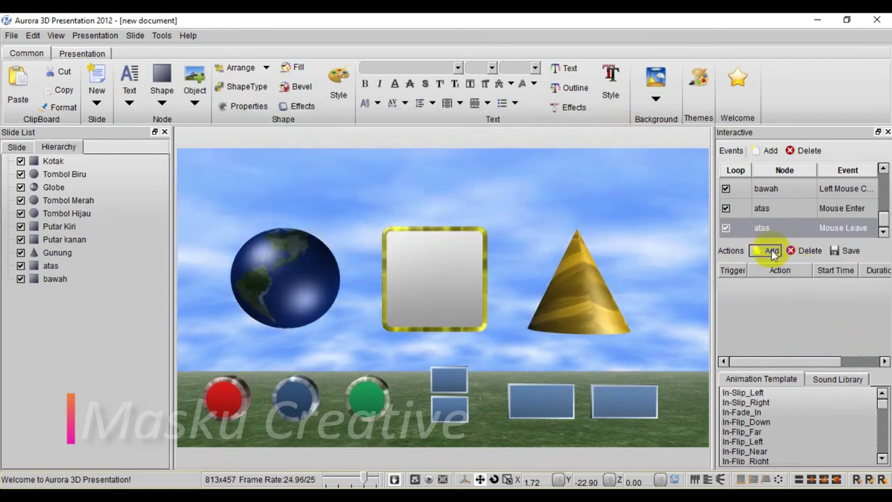
pyautogui.click(772, 253)
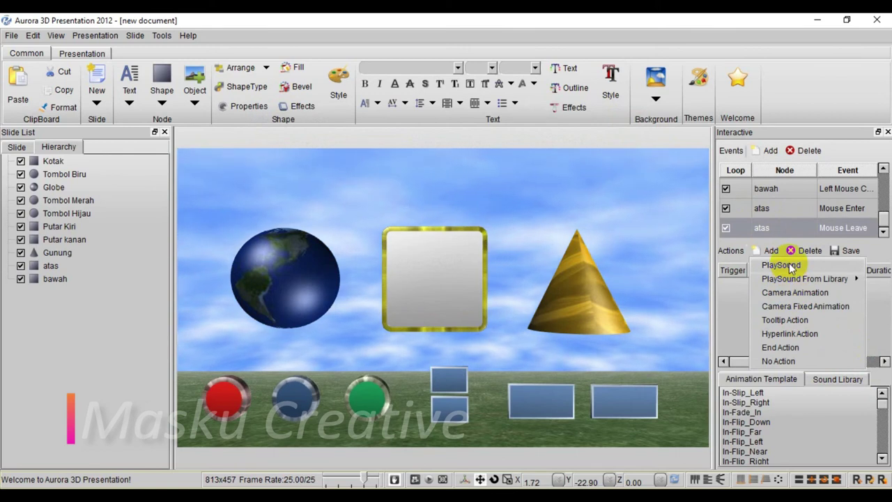
pyautogui.click(771, 249)
pyautogui.click(771, 249)
pyautogui.moveTo(781, 280)
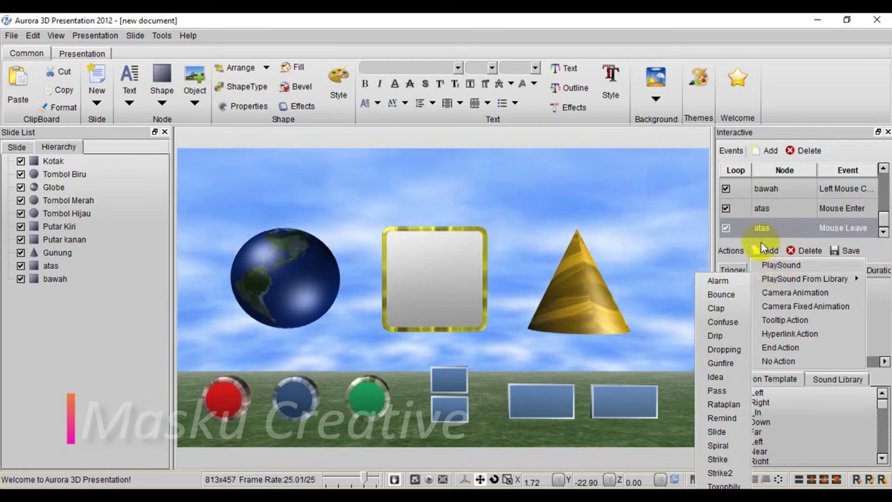
pyautogui.click(765, 249)
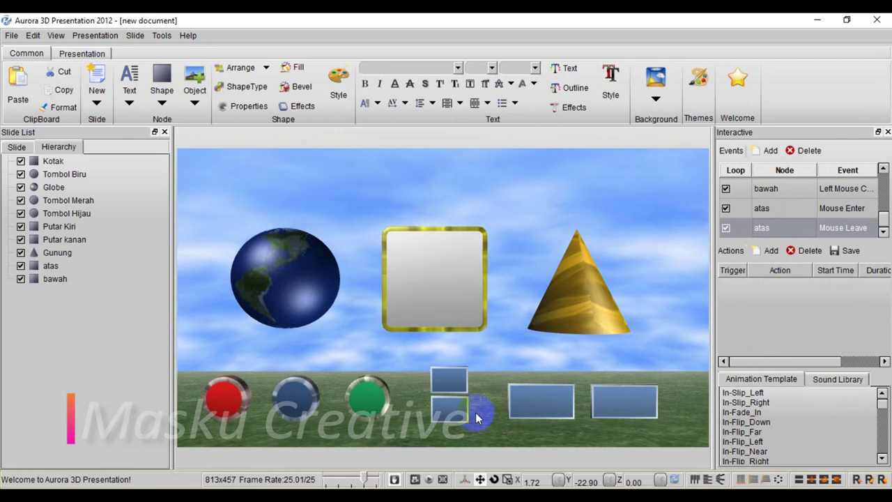
# Add a Node Reset action for the bawah button to the atas Mouse Leave event
pyautogui.click(450, 409)
pyautogui.click(759, 251)
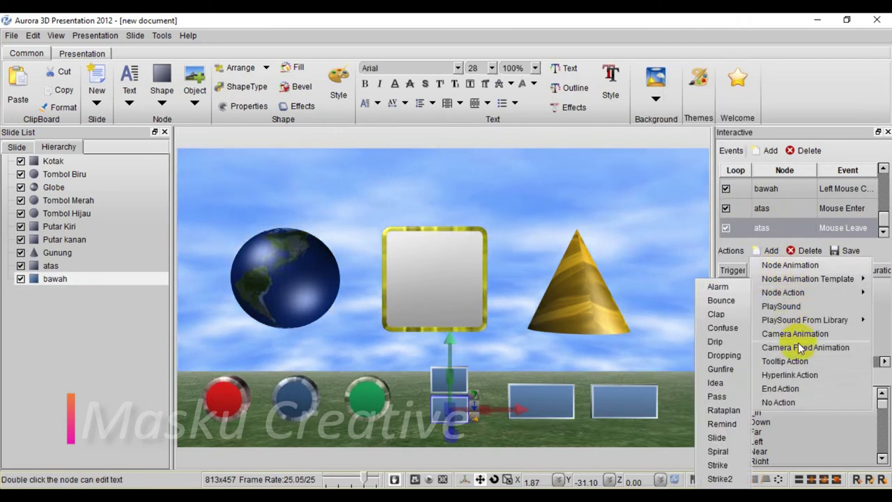
pyautogui.moveTo(808, 298)
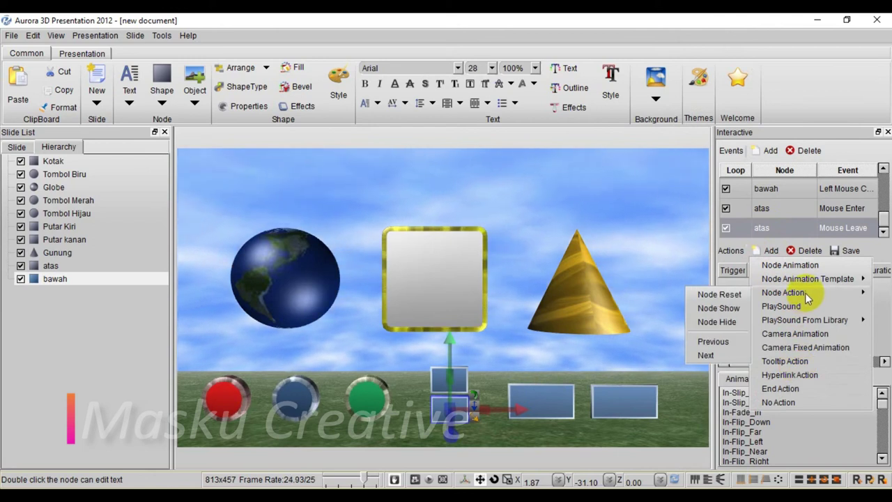
pyautogui.click(735, 292)
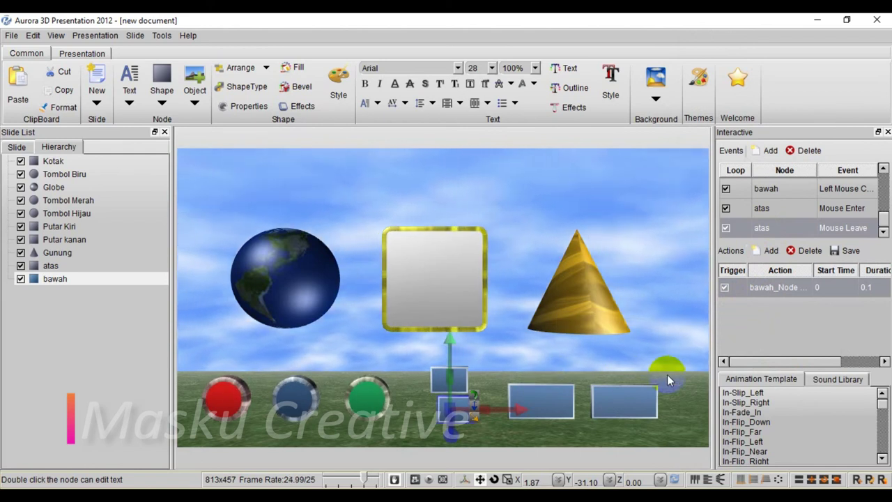
# Delete the node animation and the tooltip action from the atas Mouse Enter event
pyautogui.click(776, 209)
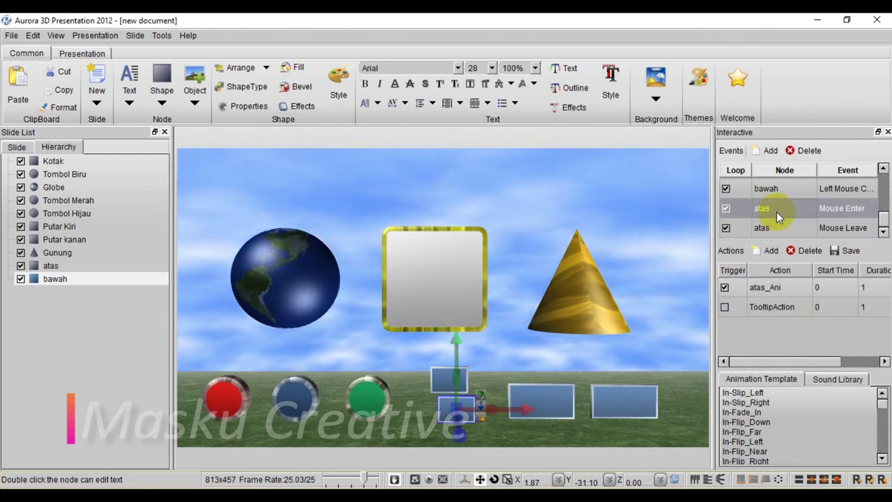
pyautogui.click(767, 293)
pyautogui.click(795, 252)
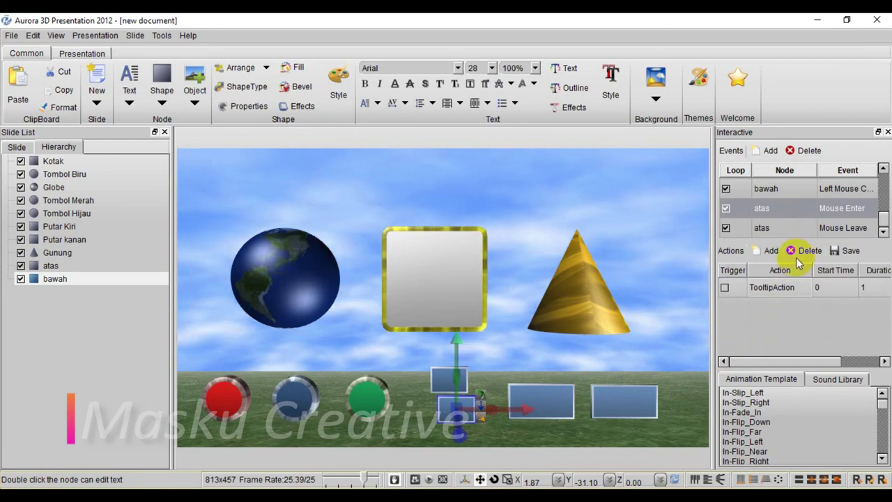
pyautogui.click(774, 287)
pyautogui.click(805, 254)
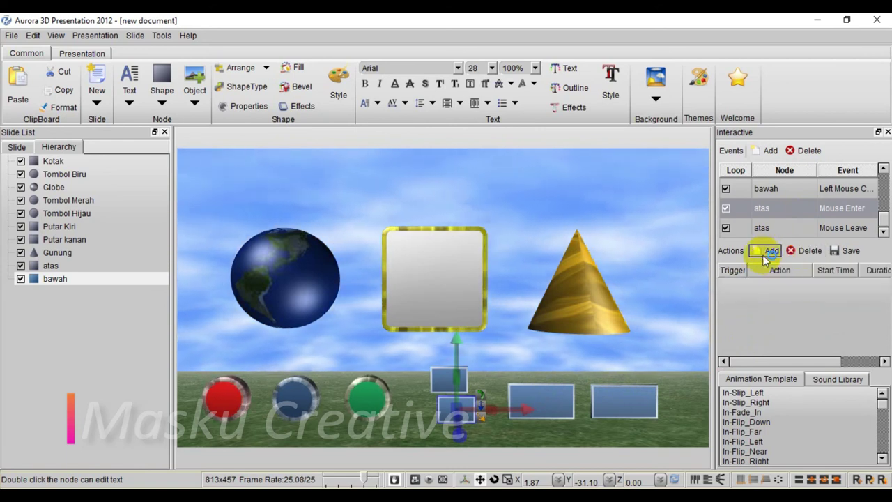
pyautogui.click(765, 252)
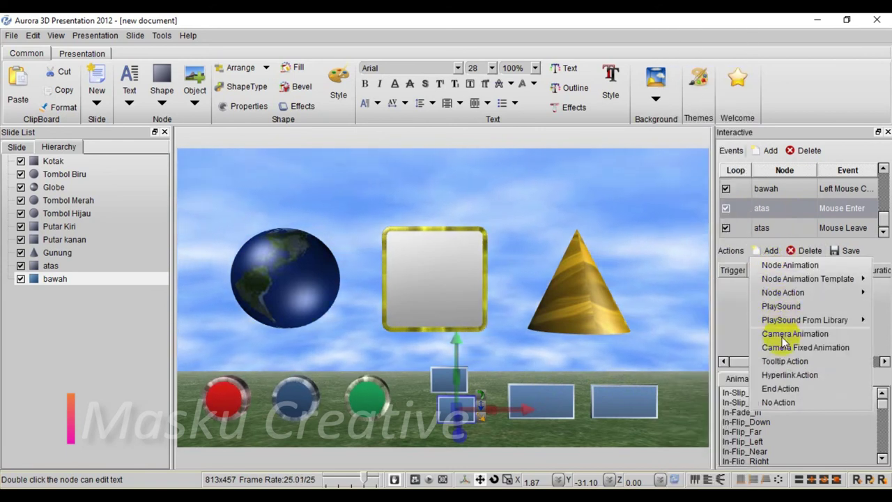
pyautogui.moveTo(760, 292)
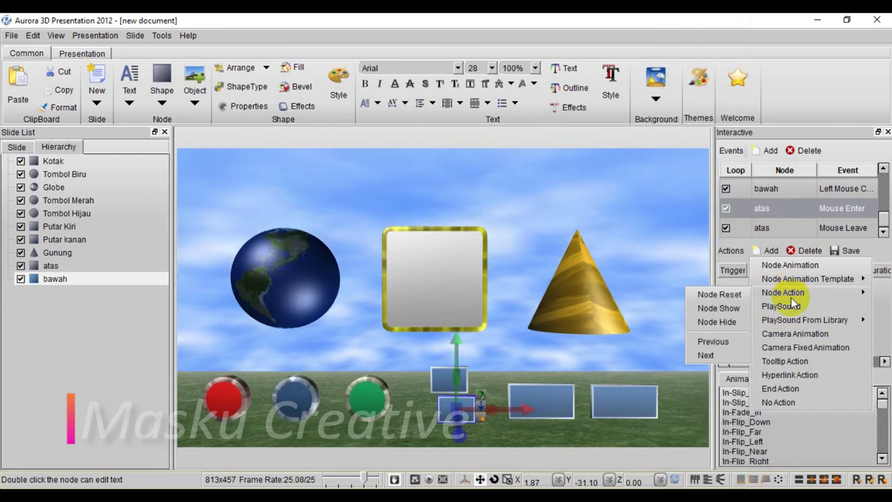
pyautogui.click(719, 295)
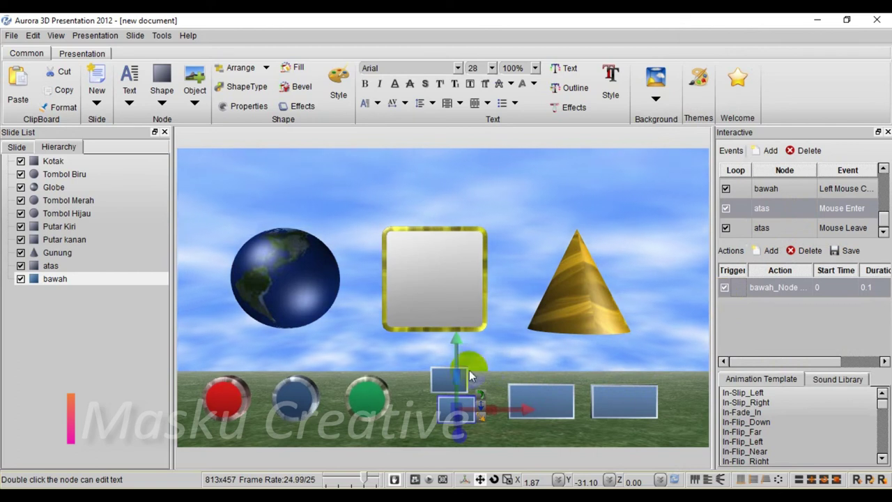
pyautogui.click(435, 376)
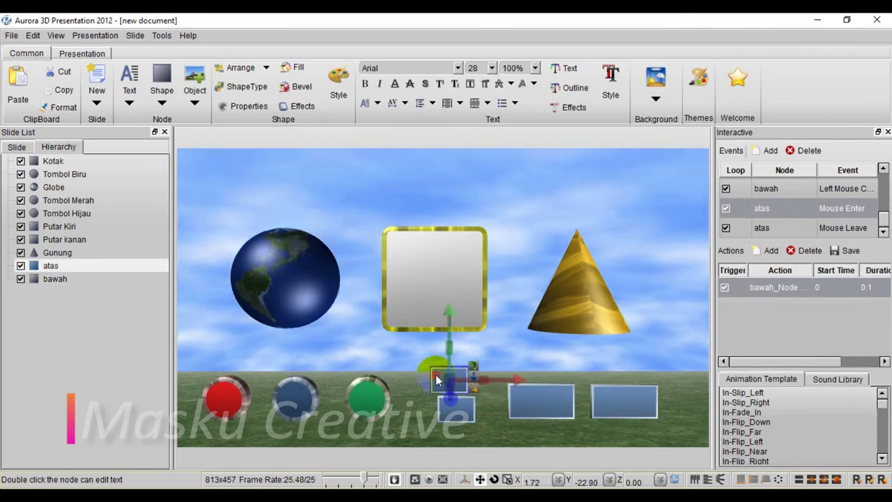
pyautogui.click(809, 251)
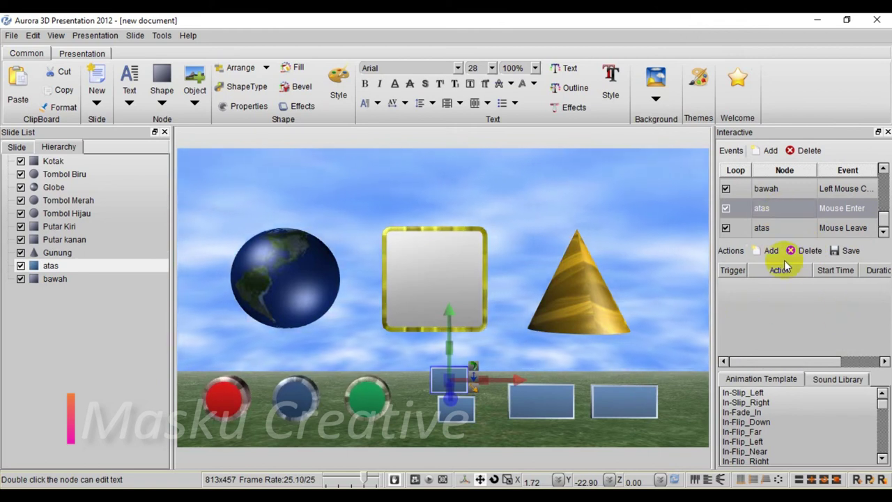
# Replace the bawah Node Reset action of the atas Mouse Leave event with a Node Reset for the atas button
pyautogui.click(762, 228)
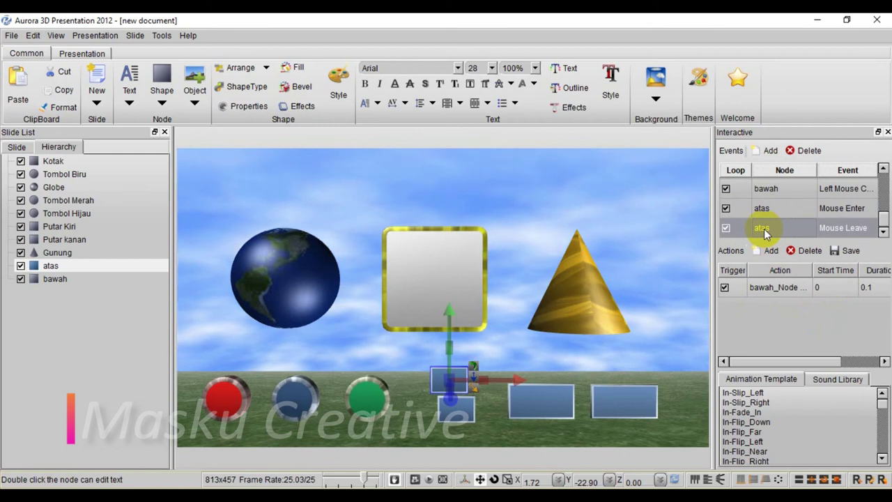
pyautogui.click(789, 290)
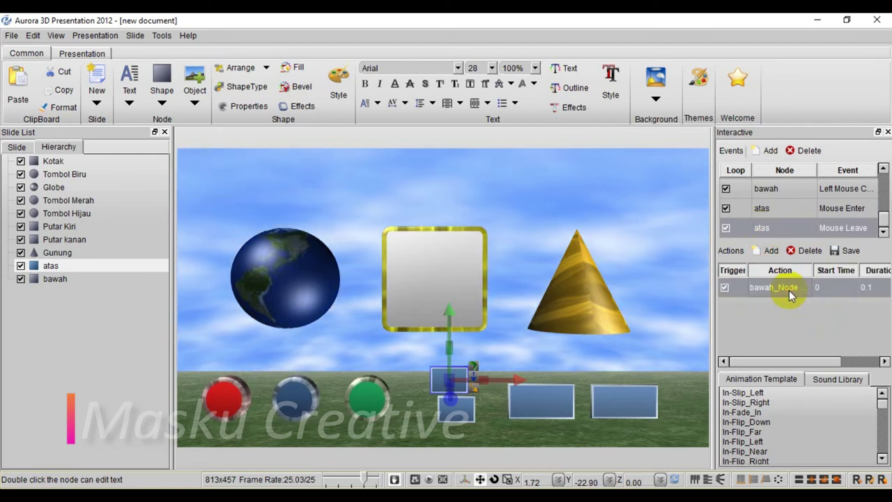
pyautogui.click(801, 250)
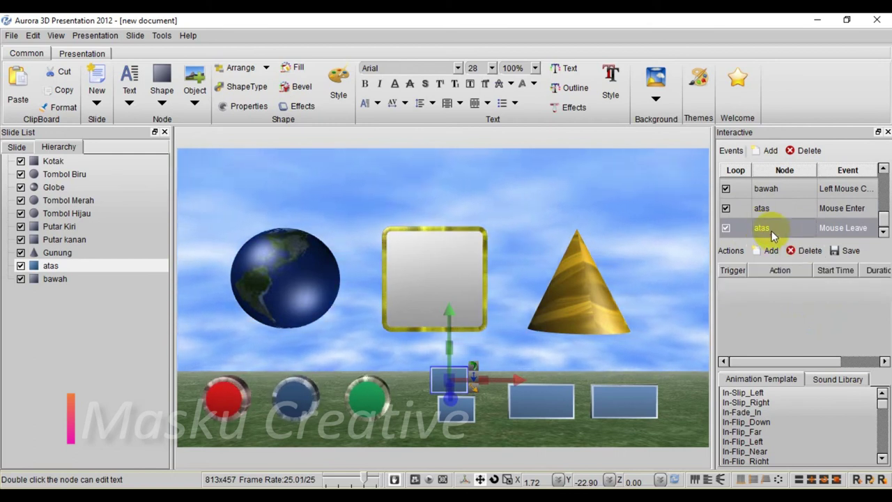
pyautogui.click(771, 251)
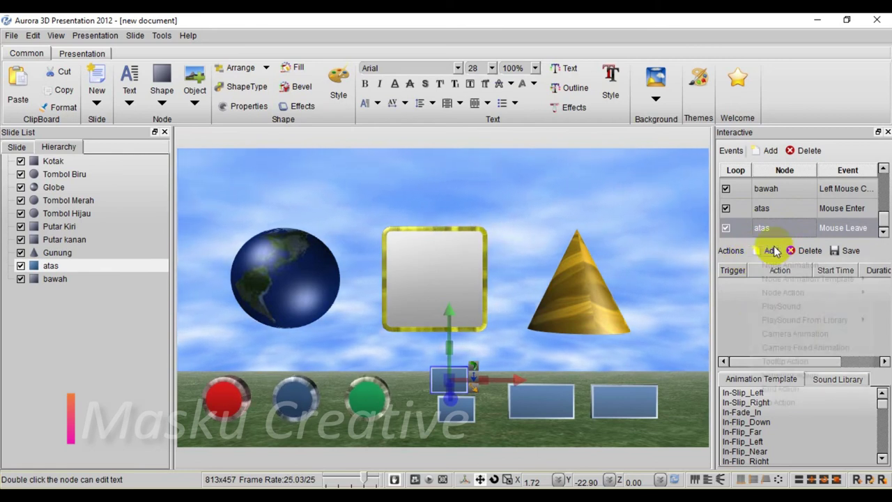
pyautogui.moveTo(784, 293)
pyautogui.click(715, 294)
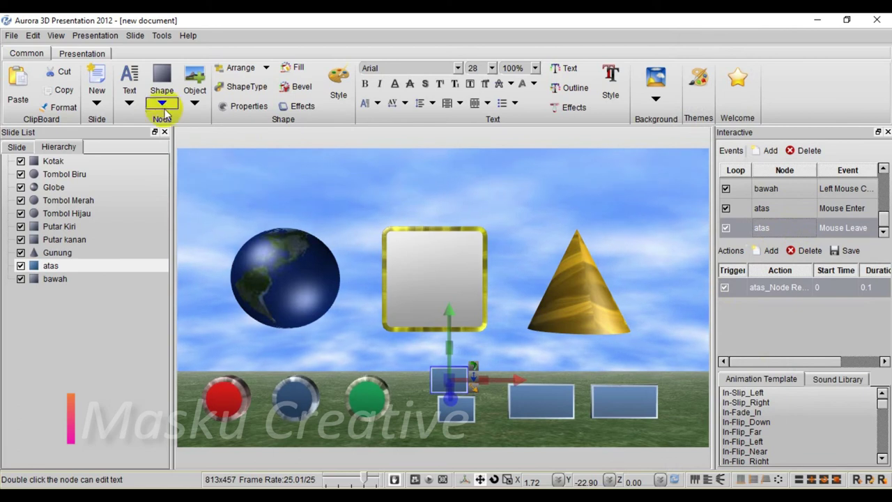
# Preview the presentation and test the atas button's response to the pointer entering and leaving
pyautogui.click(95, 35)
pyautogui.click(79, 54)
pyautogui.click(349, 241)
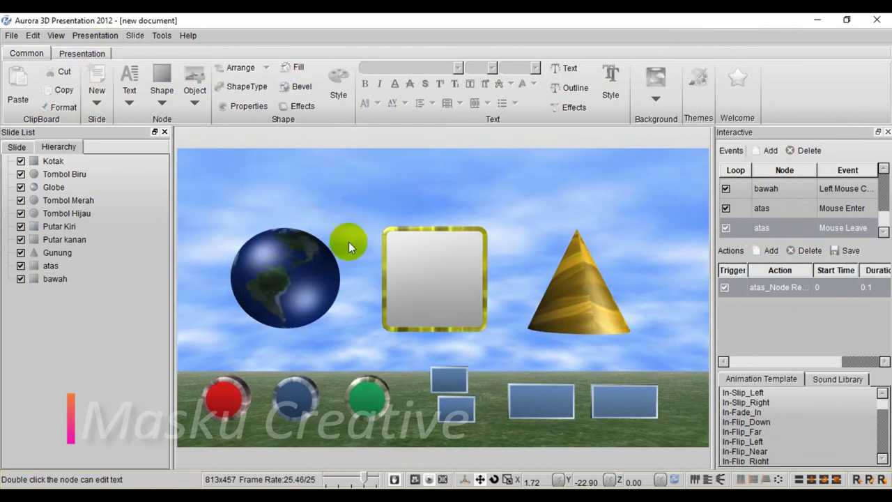
pyautogui.moveTo(452, 382)
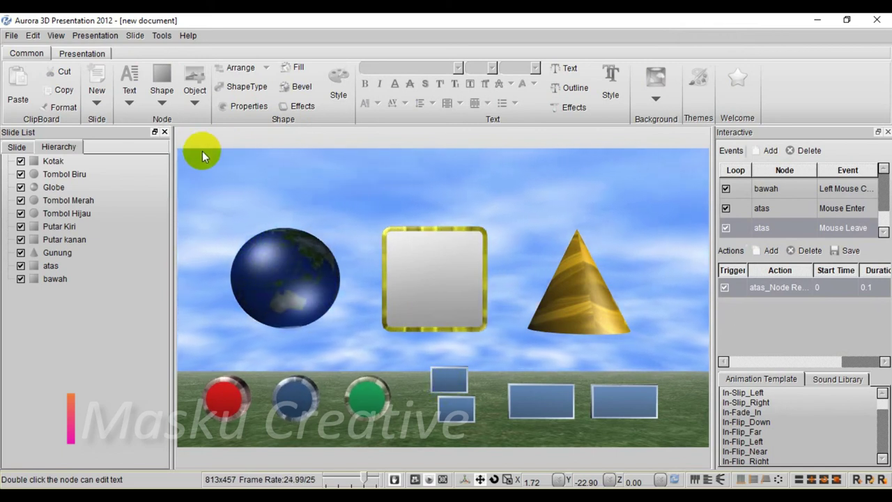
# Select the atas Mouse Enter event and the atas button, and shift the button along X to 1.69
pyautogui.click(769, 208)
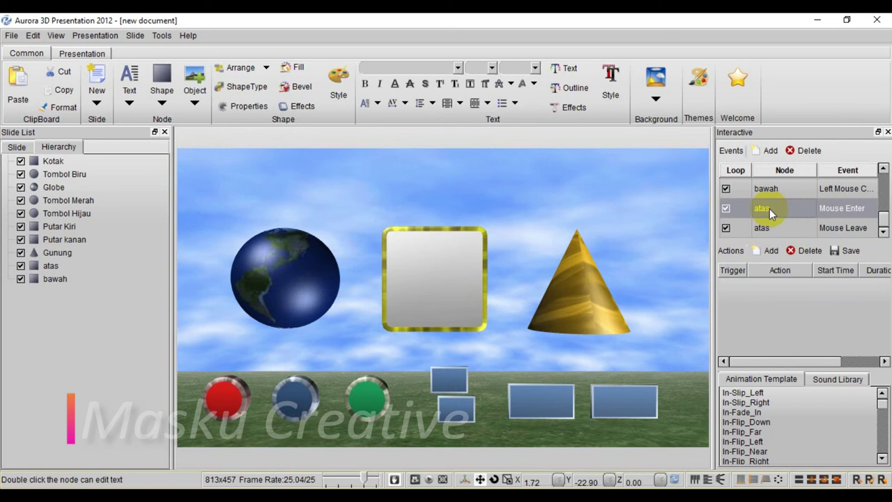
pyautogui.click(769, 251)
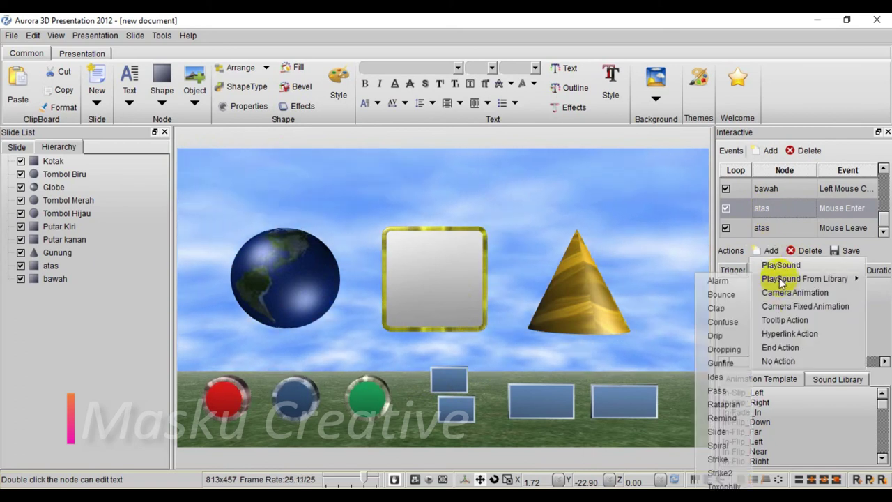
pyautogui.click(459, 375)
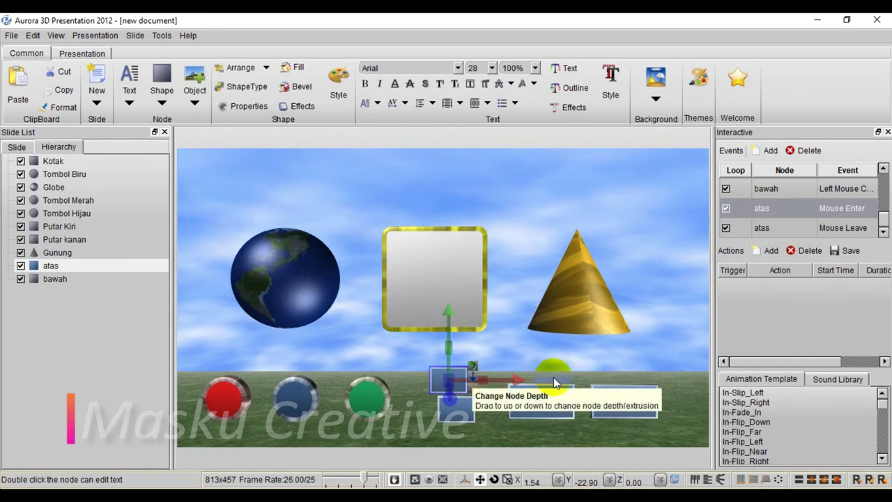
pyautogui.click(518, 378)
pyautogui.click(456, 377)
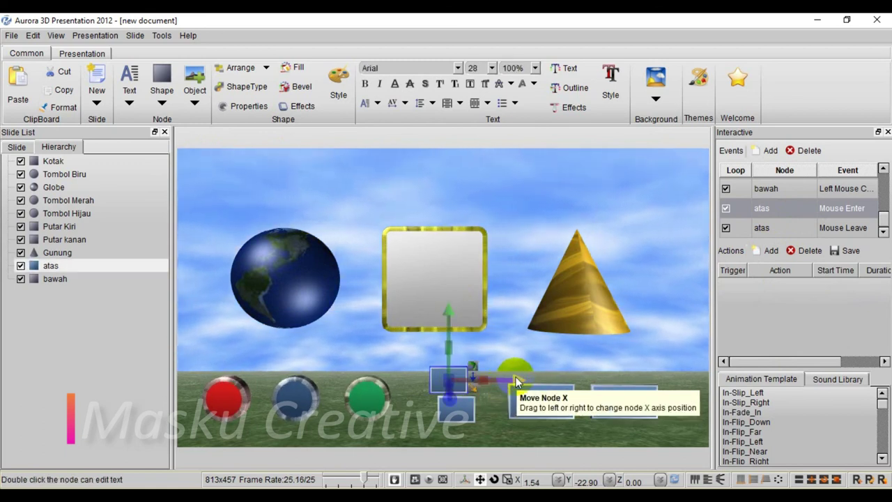
pyautogui.moveTo(487, 380); pyautogui.dragTo(492, 379)
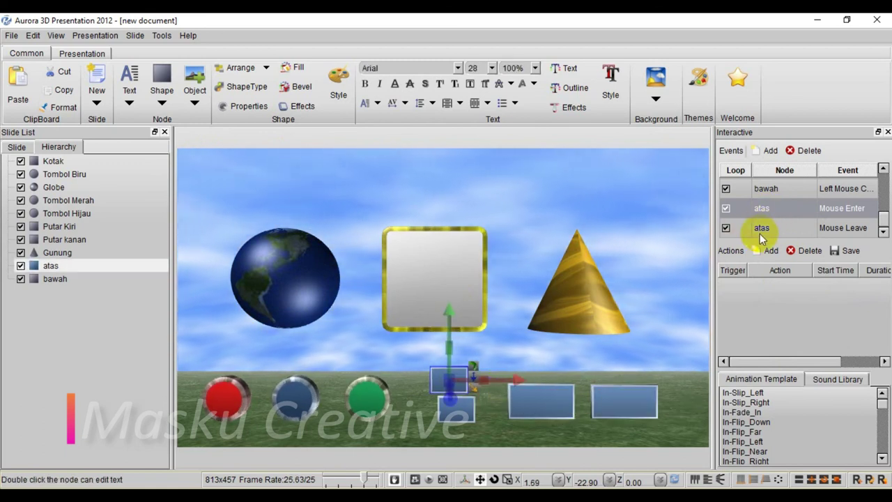
# Add a Node Animation to the atas Mouse Enter event that changes the button's color property to yellow
pyautogui.click(770, 250)
pyautogui.click(769, 272)
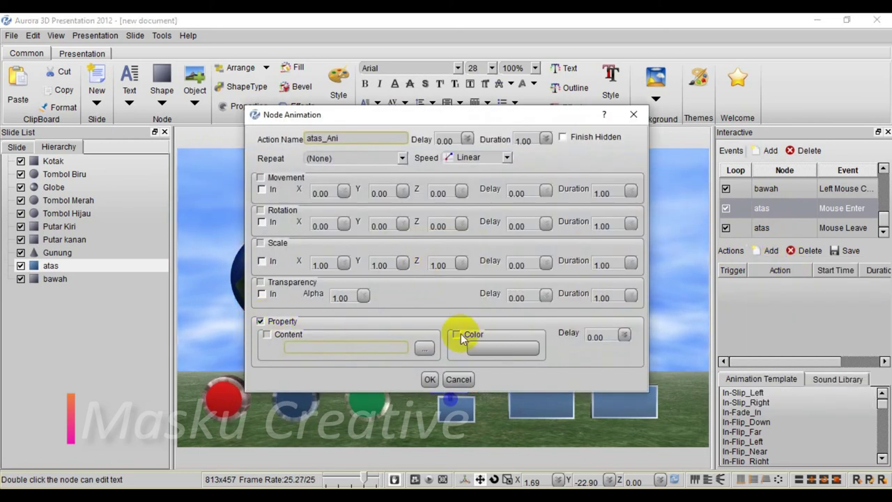
pyautogui.click(491, 344)
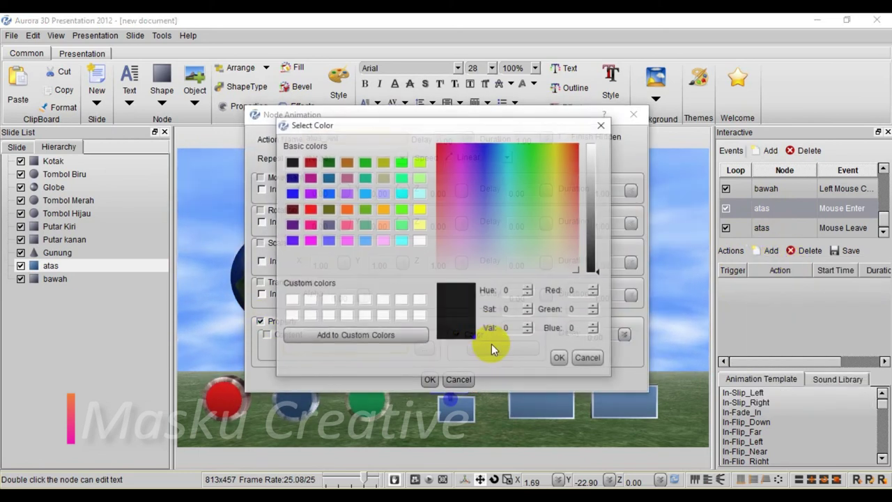
pyautogui.click(420, 209)
pyautogui.click(559, 358)
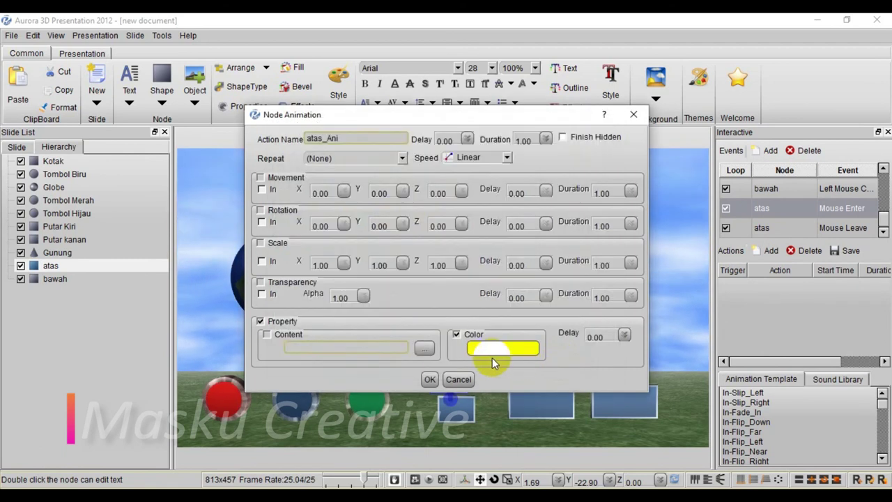
pyautogui.click(429, 381)
# Check the action of the atas Mouse Leave event, preview the presentation to test the button's color change, and exit the preview
pyautogui.click(778, 228)
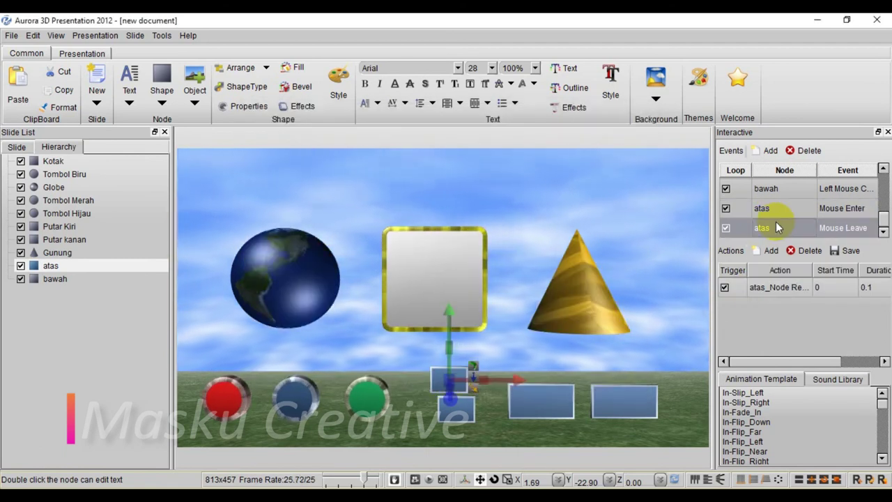
pyautogui.click(96, 36)
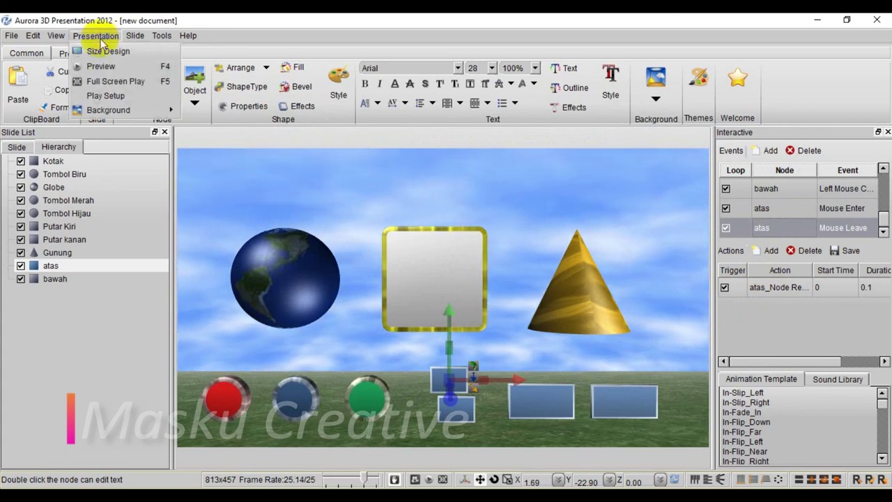
pyautogui.click(100, 66)
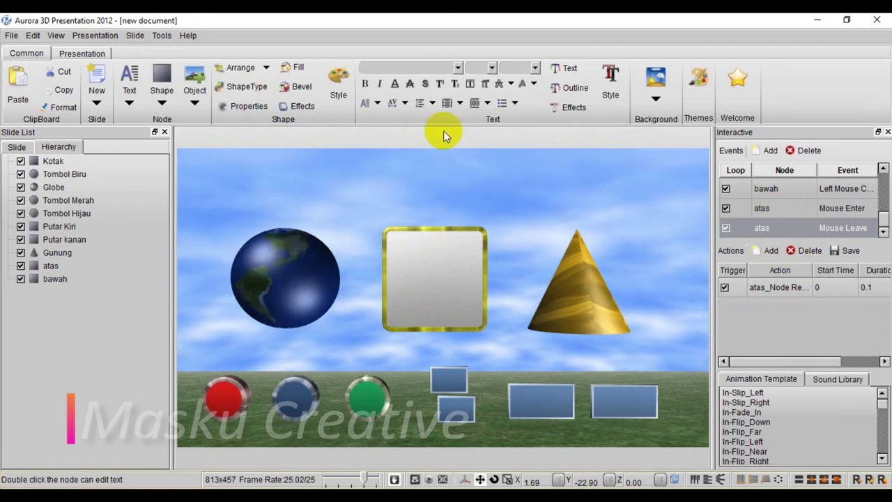
# Add a Tooltip Action with the text "Ini Arah Atas" to the atas Mouse Enter event
pyautogui.click(776, 208)
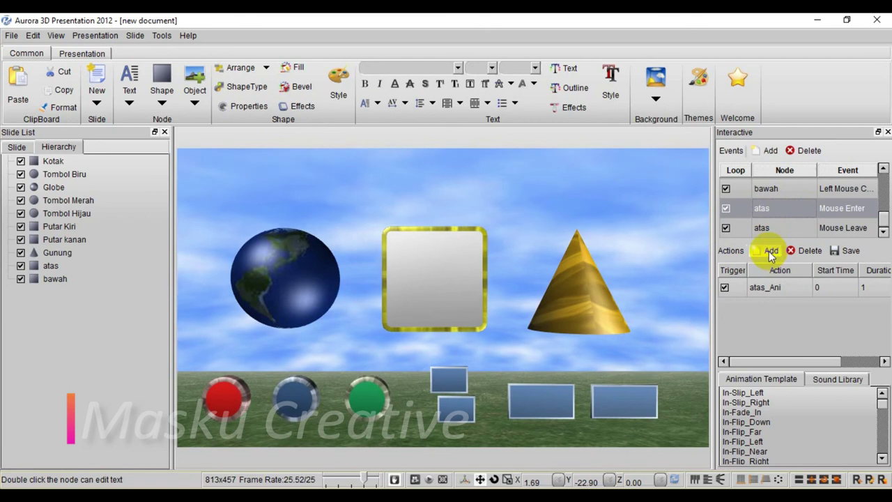
pyautogui.click(770, 252)
pyautogui.click(770, 319)
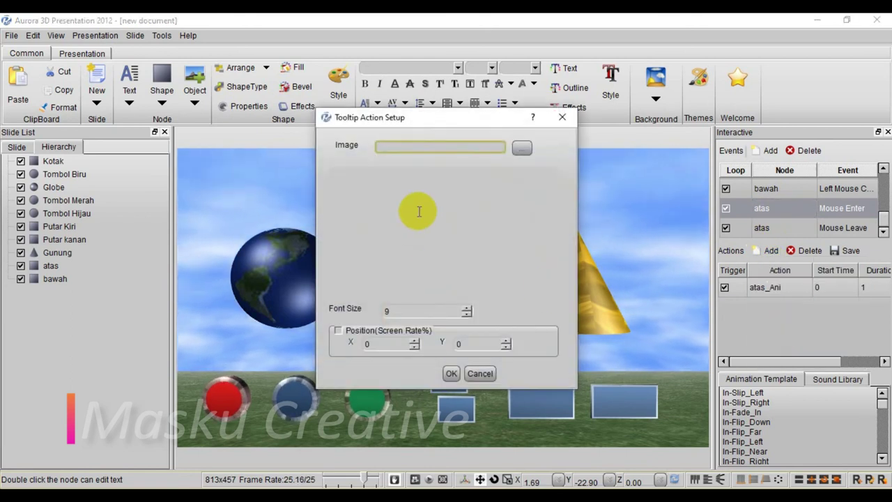
pyautogui.click(416, 202)
pyautogui.write('Ini Arah Atas')
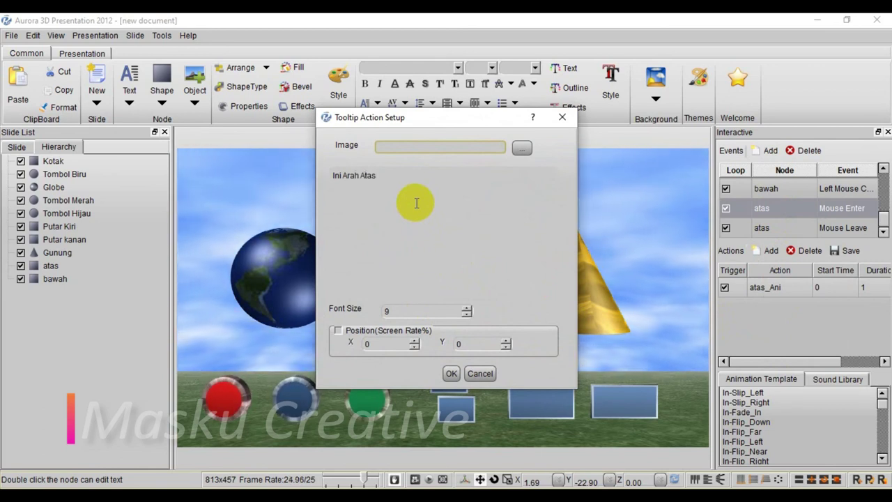
pyautogui.click(451, 375)
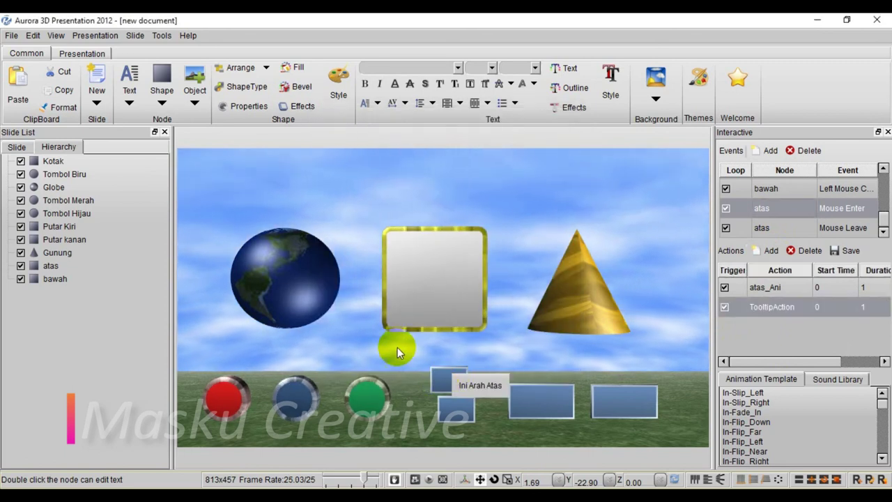
# Preview the atas button's tooltip, exit the preview, and turn off the trigger of the Tooltip Action on the atas Mouse Enter event
pyautogui.click(95, 35)
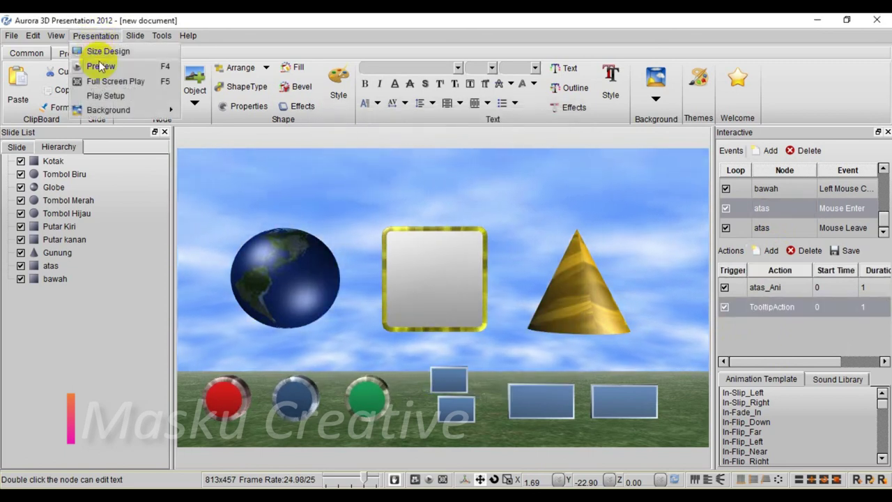
pyautogui.click(104, 65)
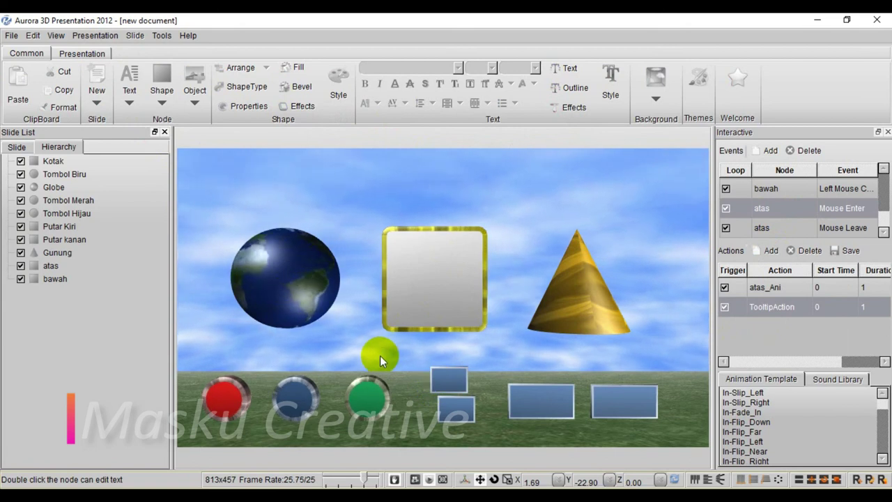
pyautogui.moveTo(452, 380)
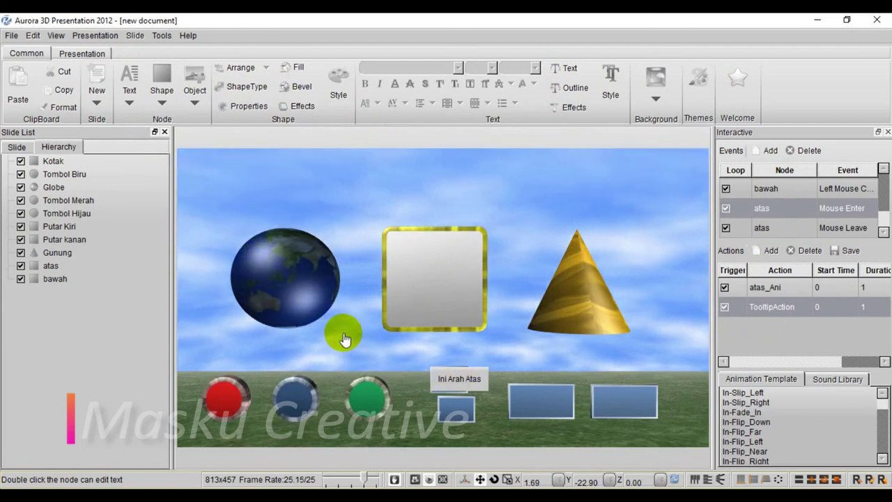
pyautogui.click(725, 307)
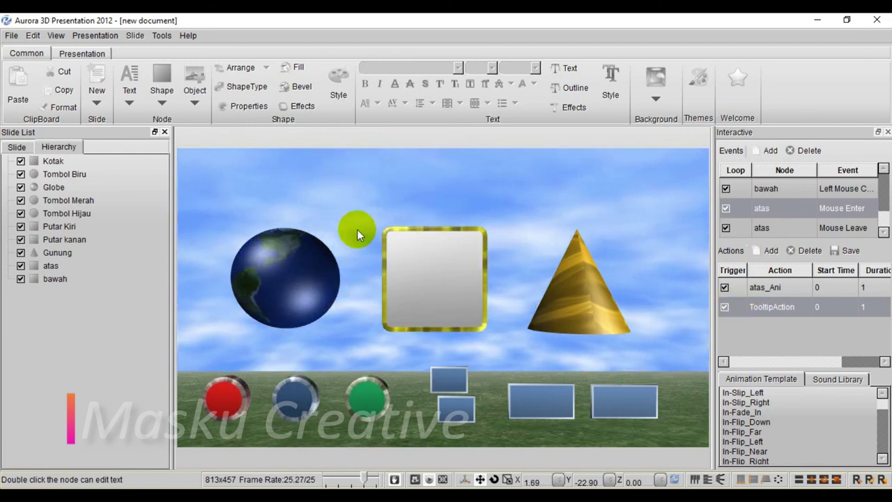
pyautogui.click(725, 306)
pyautogui.click(724, 306)
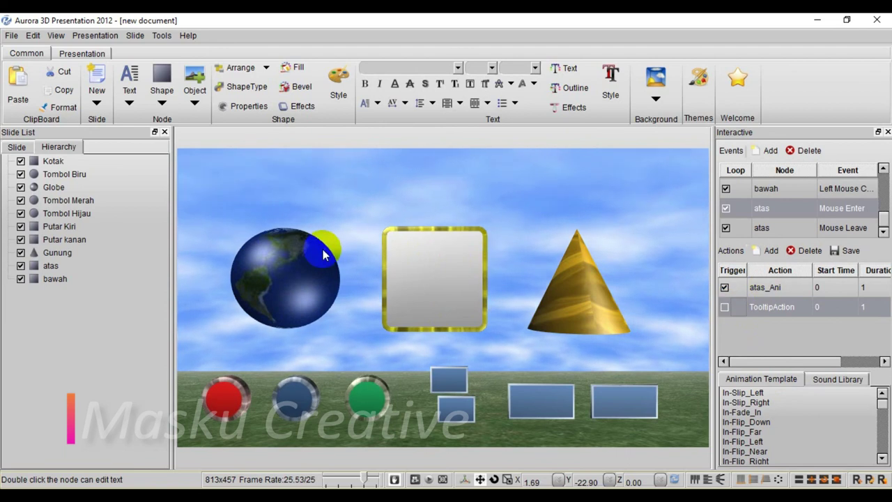
# Preview the presentation to test the atas button's tooltip and color change and the bawah button's movement of the objects
pyautogui.click(95, 36)
pyautogui.click(109, 56)
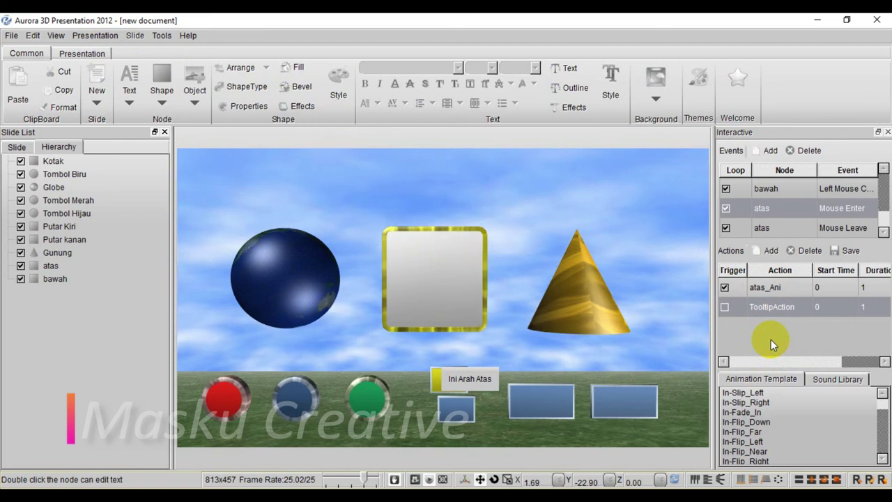
pyautogui.click(466, 417)
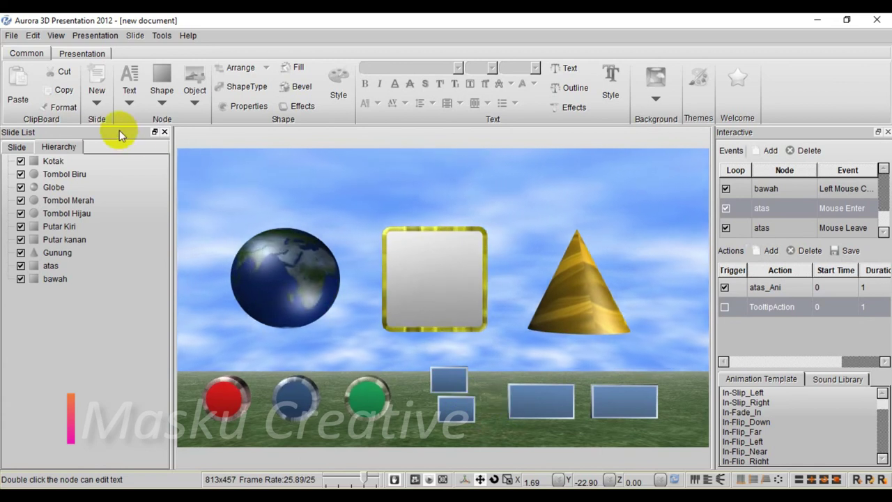
pyautogui.click(462, 410)
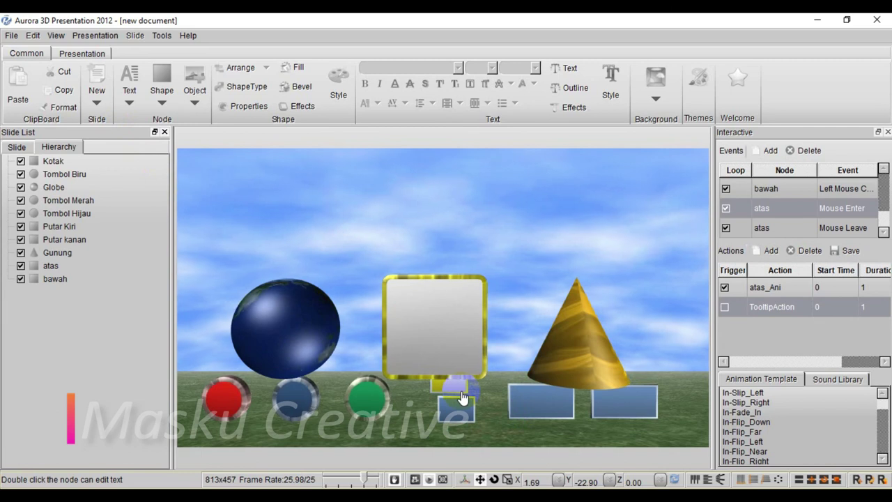
# Select the bawah button and shift it along X to 1.57, beneath the atas button
pyautogui.click(459, 408)
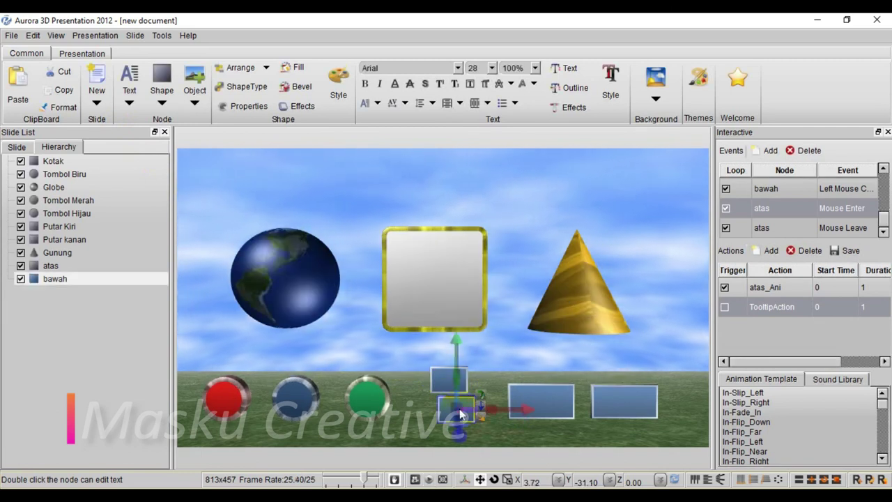
pyautogui.moveTo(516, 417); pyautogui.dragTo(498, 412)
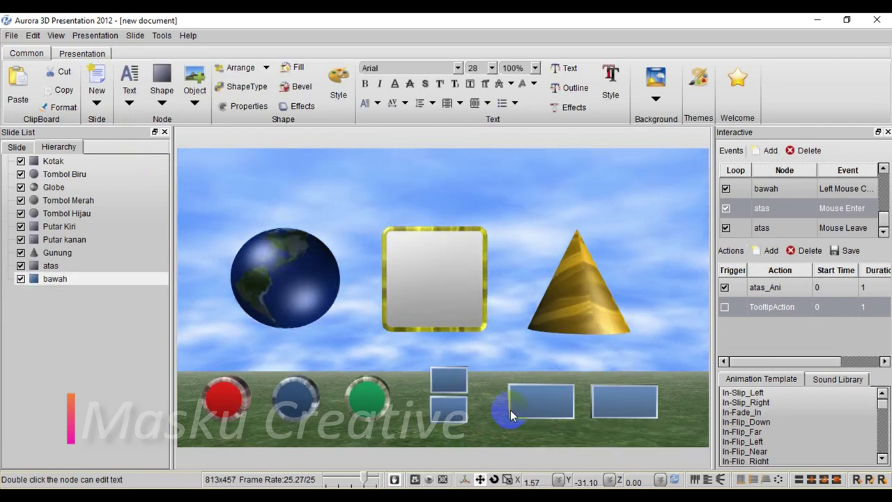
# Compare the actions assigned to the atas Mouse Enter and atas Mouse Leave events
pyautogui.click(770, 229)
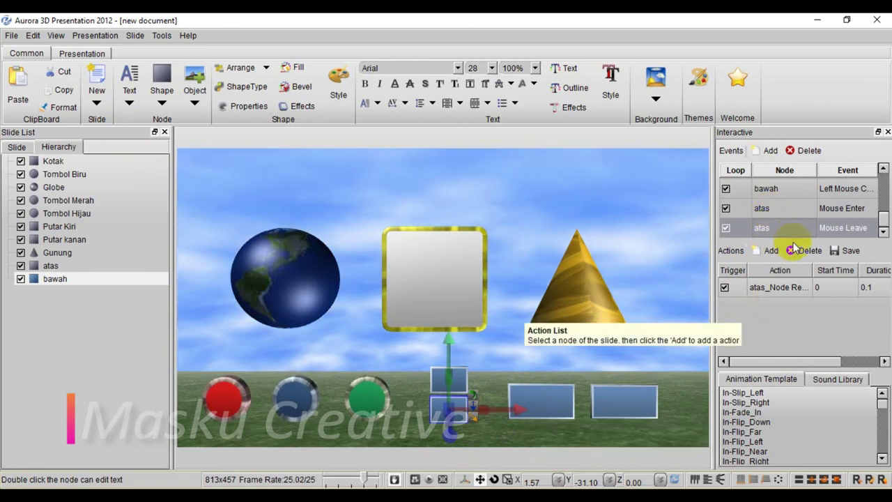
pyautogui.click(776, 209)
pyautogui.click(777, 228)
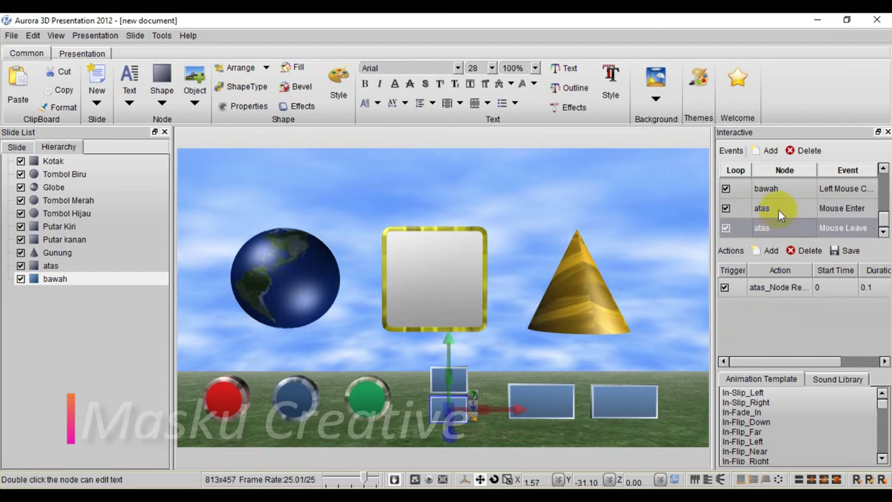
pyautogui.click(778, 209)
pyautogui.click(779, 227)
pyautogui.click(774, 211)
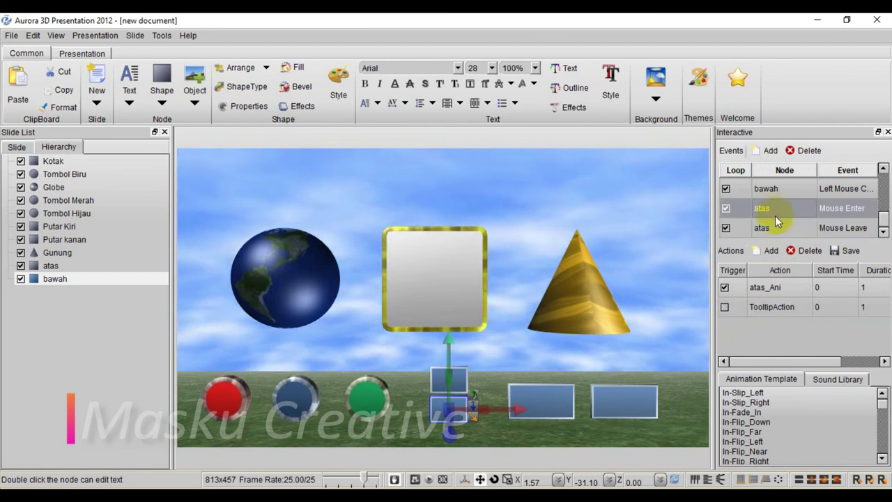
pyautogui.click(775, 226)
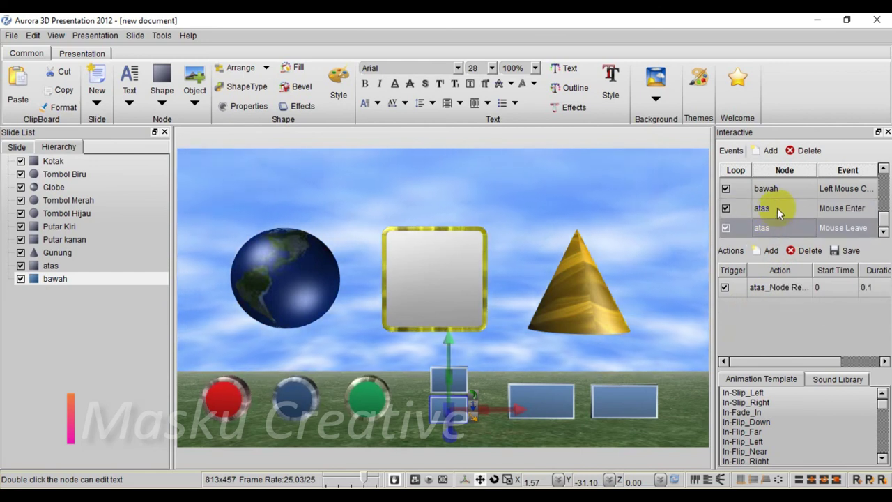
pyautogui.click(777, 207)
pyautogui.click(777, 228)
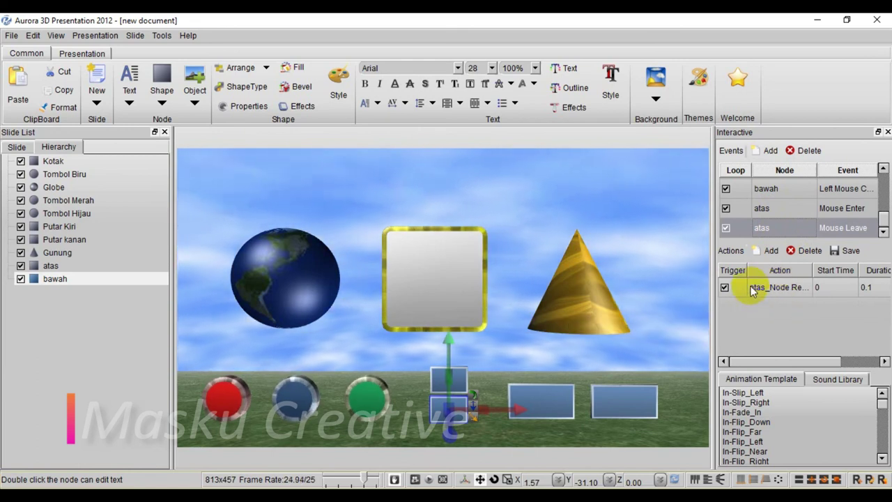
# Try adding an empty Tooltip Action for the atas button to its Mouse Leave event, with the trigger turned off
pyautogui.click(769, 251)
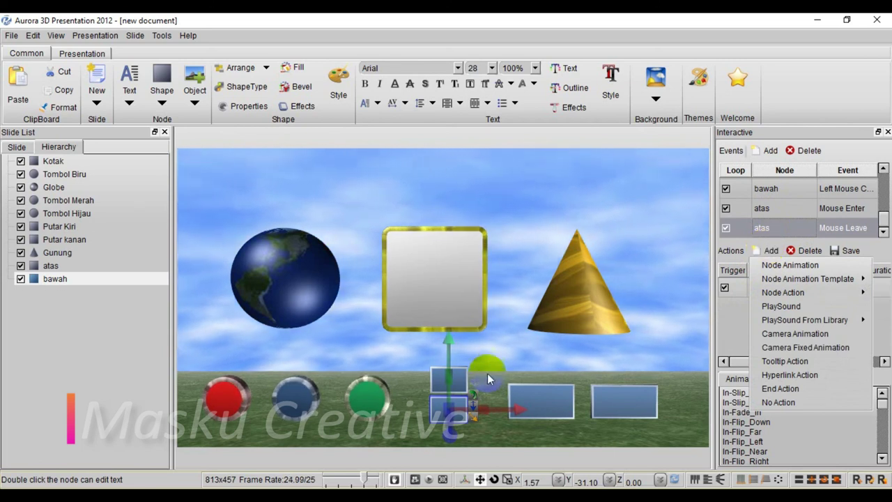
pyautogui.click(460, 375)
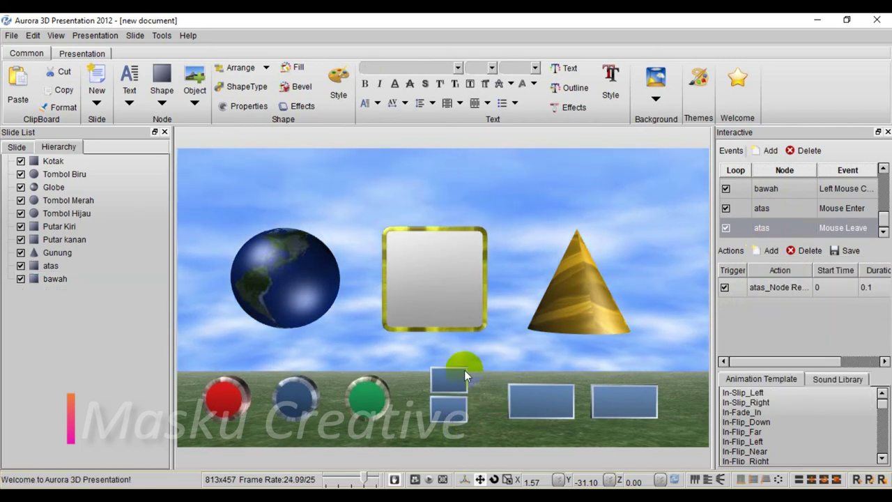
pyautogui.click(771, 252)
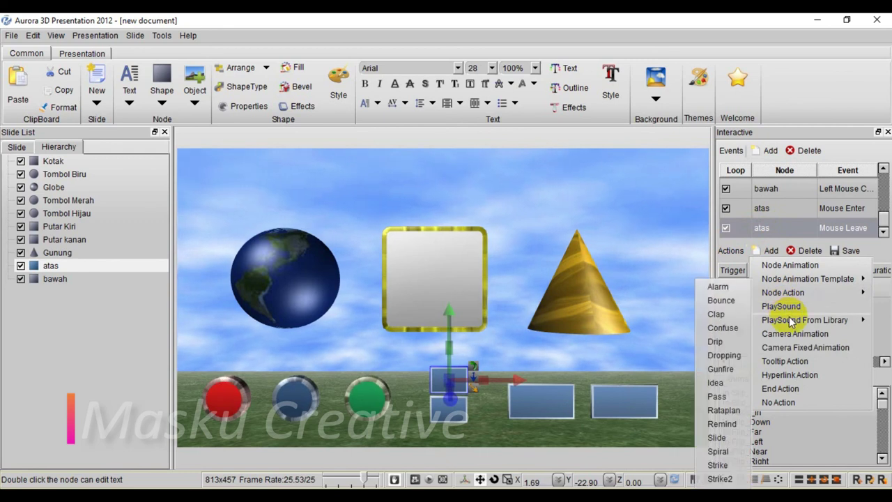
pyautogui.click(787, 362)
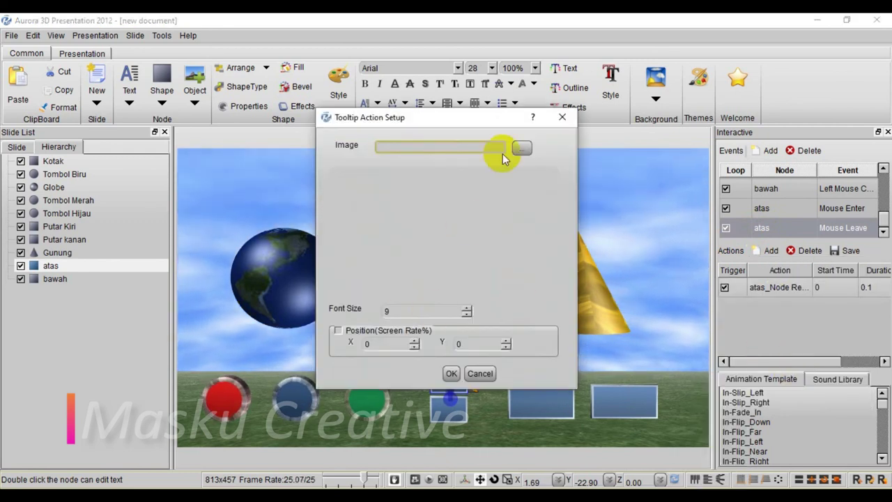
pyautogui.click(451, 374)
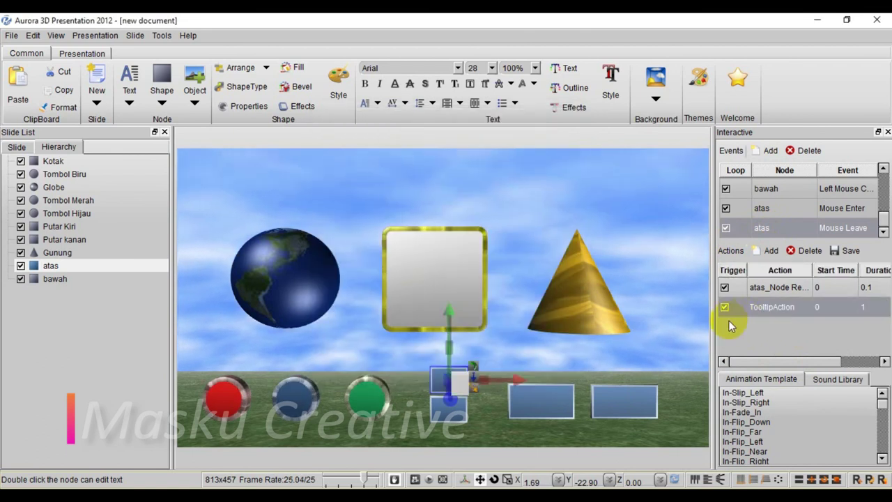
pyautogui.click(344, 307)
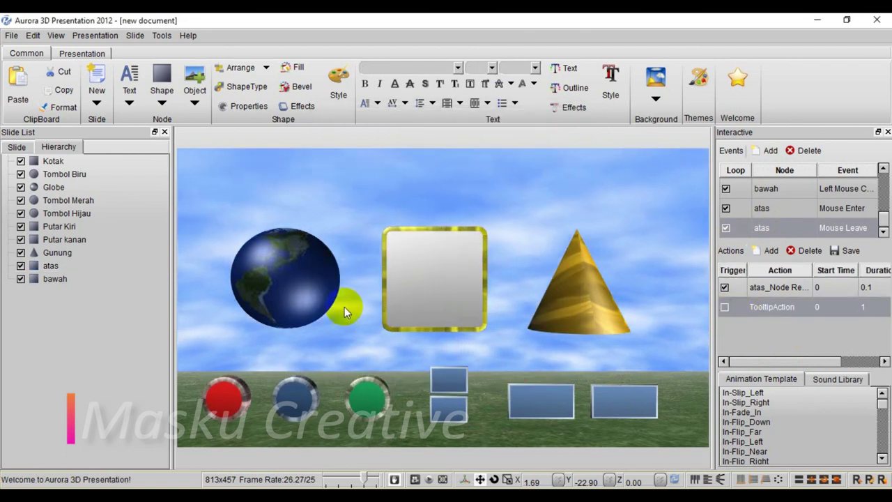
# Preview the atas button's tooltip behavior, exit the preview, and delete the Tooltip Action from the atas Mouse Leave event
pyautogui.click(95, 35)
pyautogui.click(99, 68)
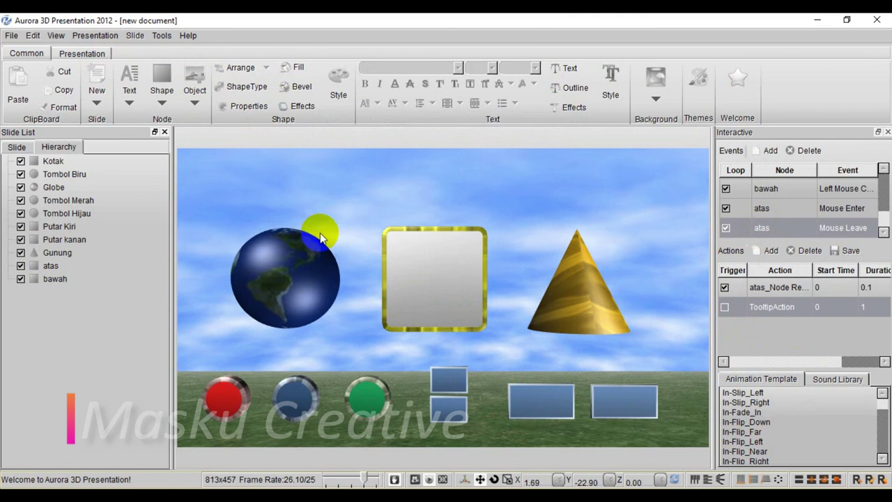
pyautogui.moveTo(450, 383)
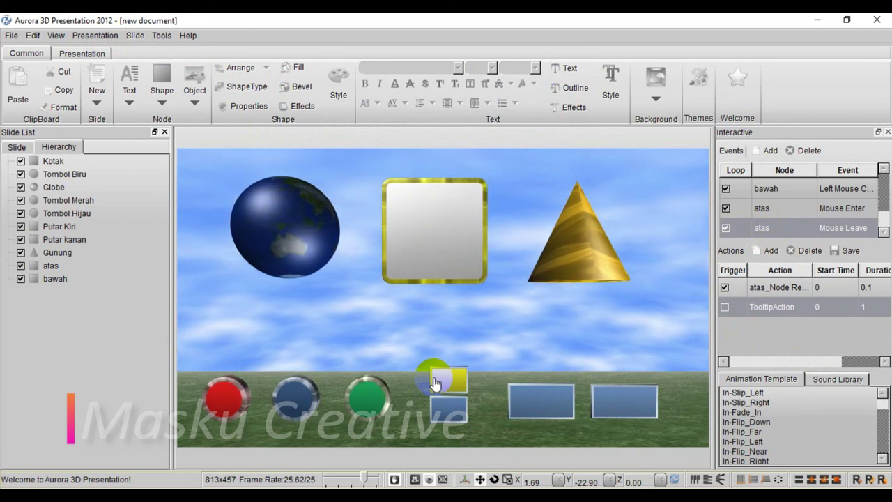
pyautogui.press('Escape')
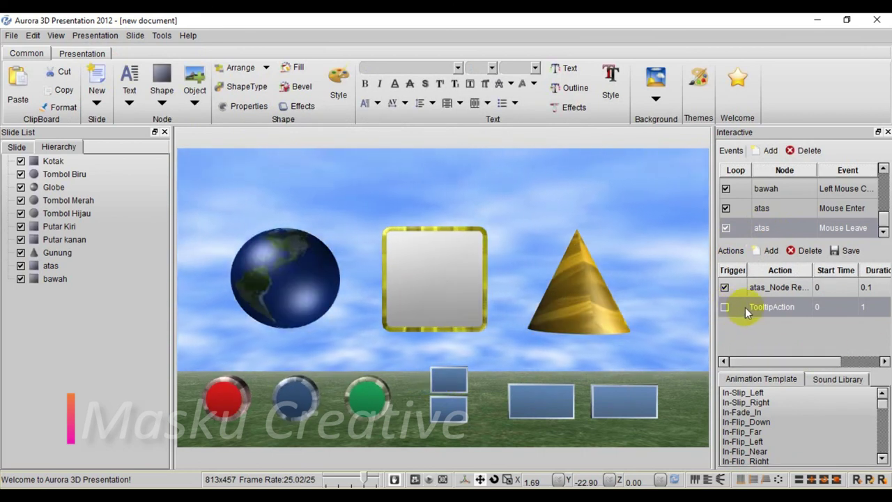
pyautogui.click(804, 251)
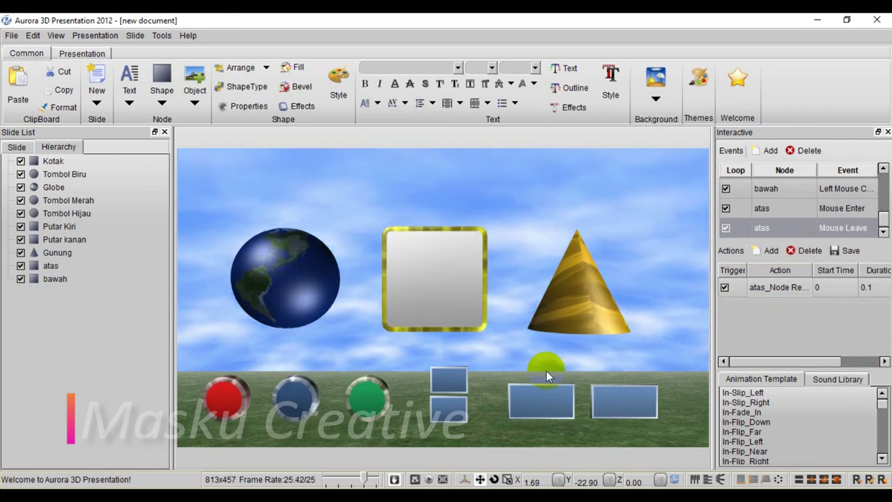
# Select the bawah button and shift it along X to 1.77
pyautogui.click(452, 409)
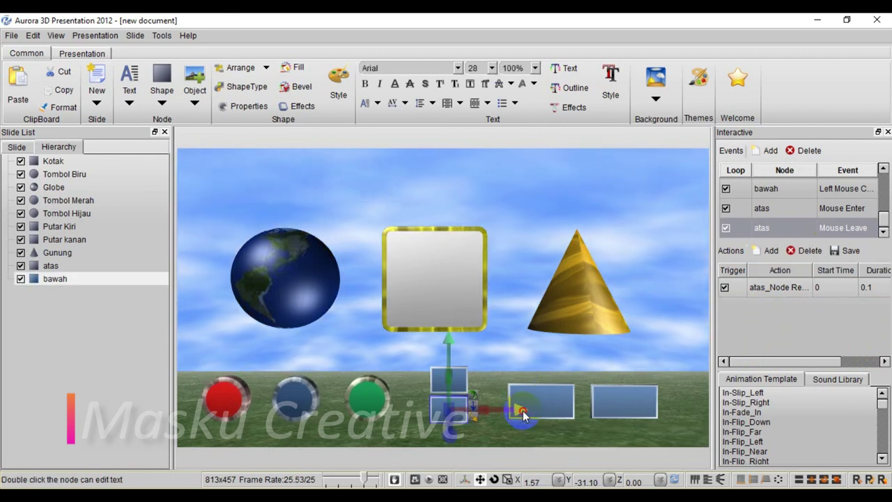
pyautogui.click(526, 409)
pyautogui.click(448, 408)
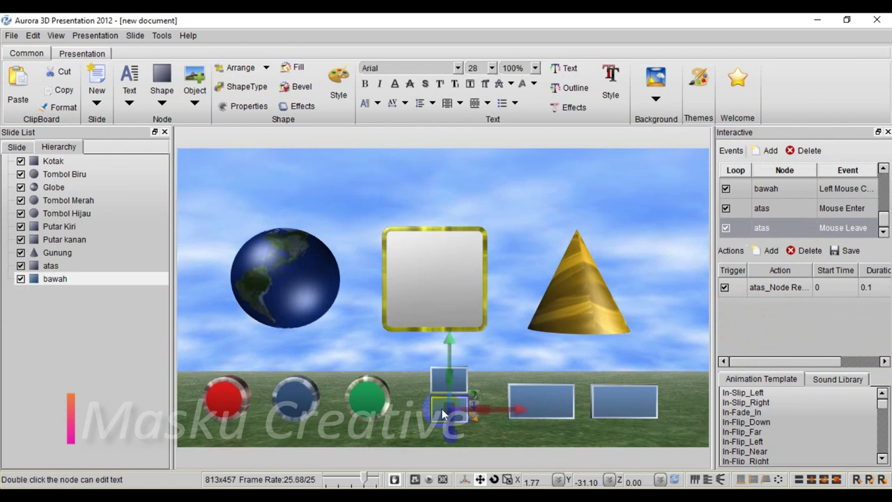
# Add a Mouse Enter event for the bawah button with looping enabled
pyautogui.click(770, 150)
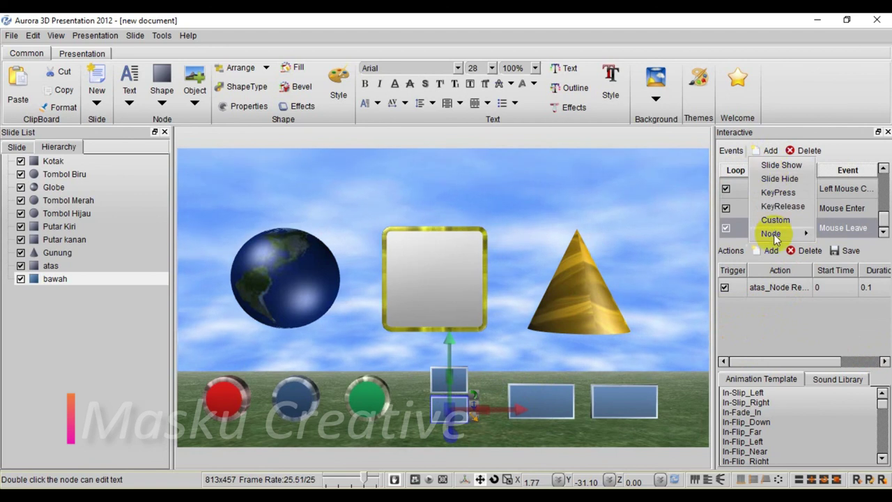
pyautogui.moveTo(774, 233)
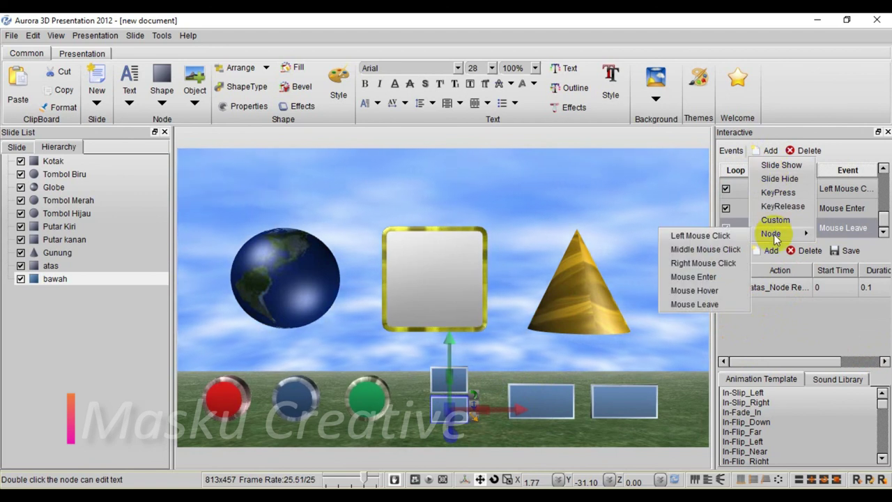
pyautogui.click(688, 277)
pyautogui.click(725, 228)
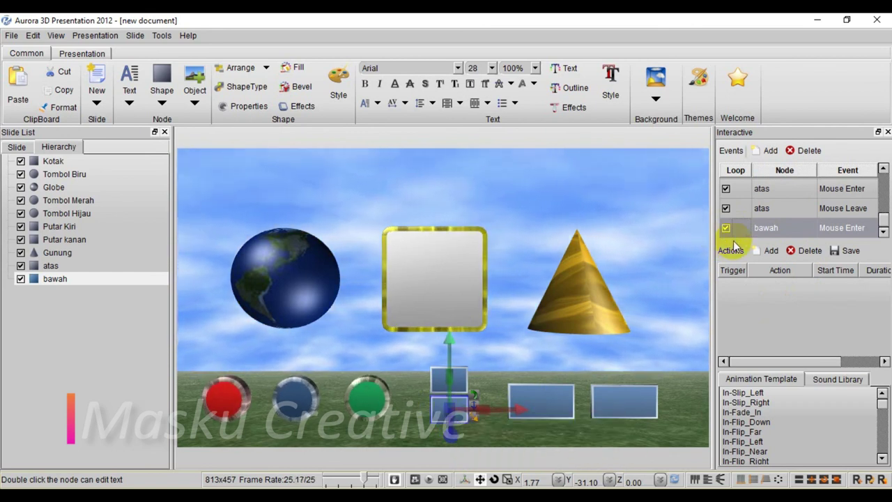
# Add a Node Animation to the bawah Mouse Enter event that changes the button's color property to yellow
pyautogui.click(770, 250)
pyautogui.click(772, 264)
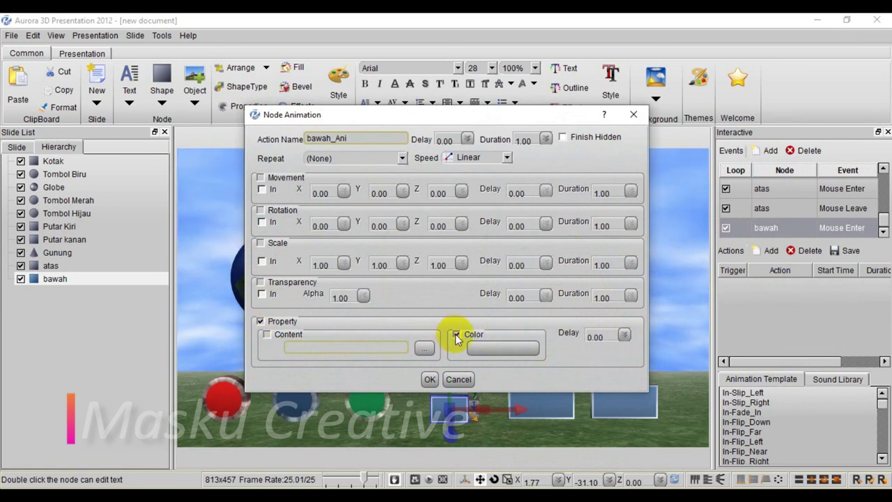
pyautogui.click(496, 348)
pyautogui.click(419, 209)
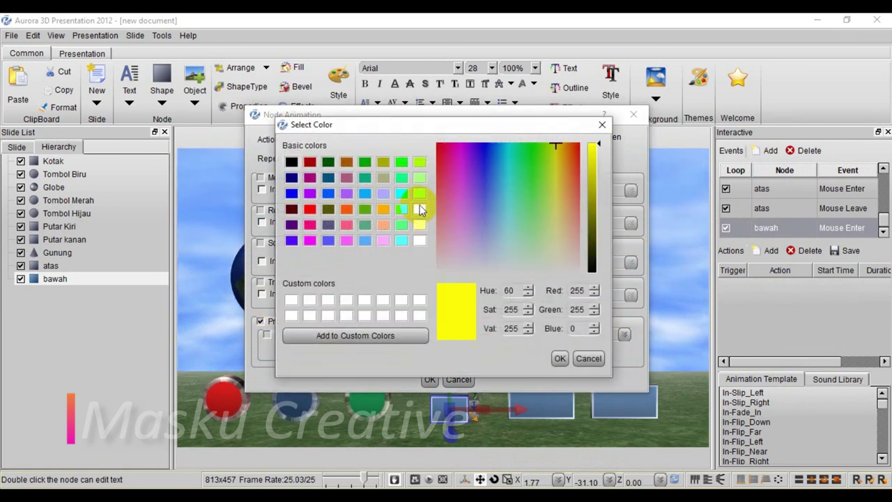
pyautogui.click(560, 359)
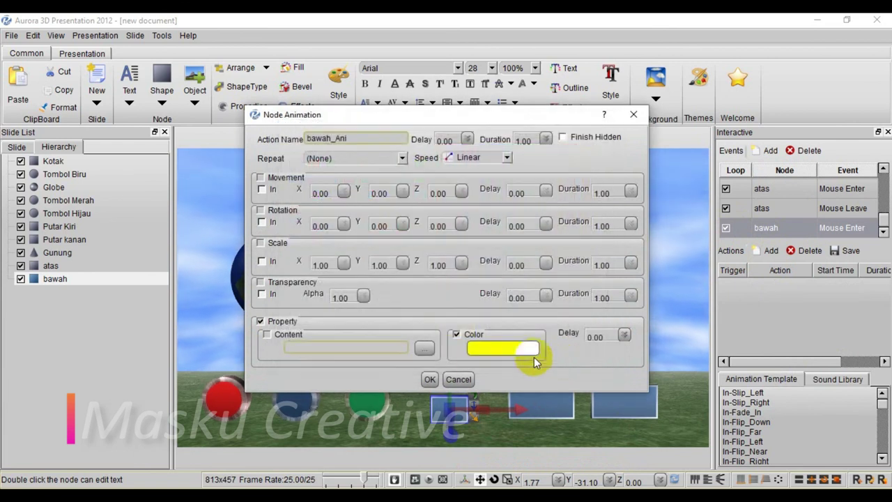
pyautogui.click(430, 379)
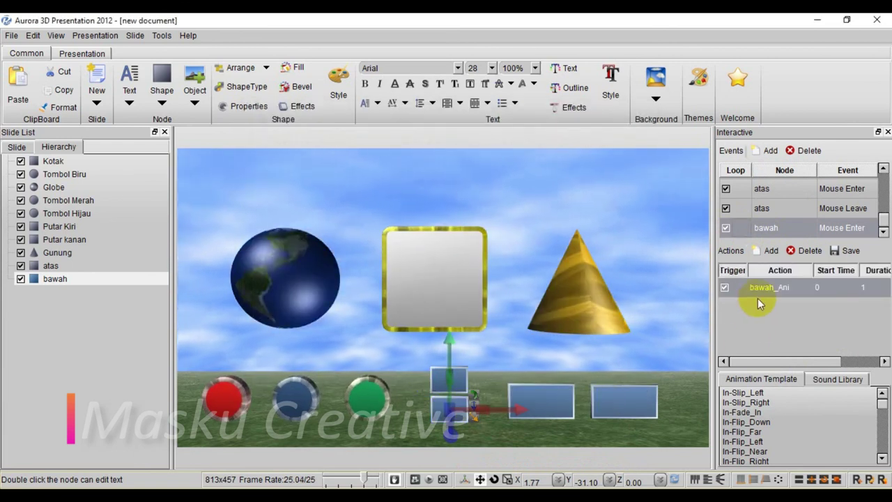
# Add a Tooltip Action reading "Ini Arah Bawah" to the bawah Mouse Enter event and disable its trigger
pyautogui.click(769, 250)
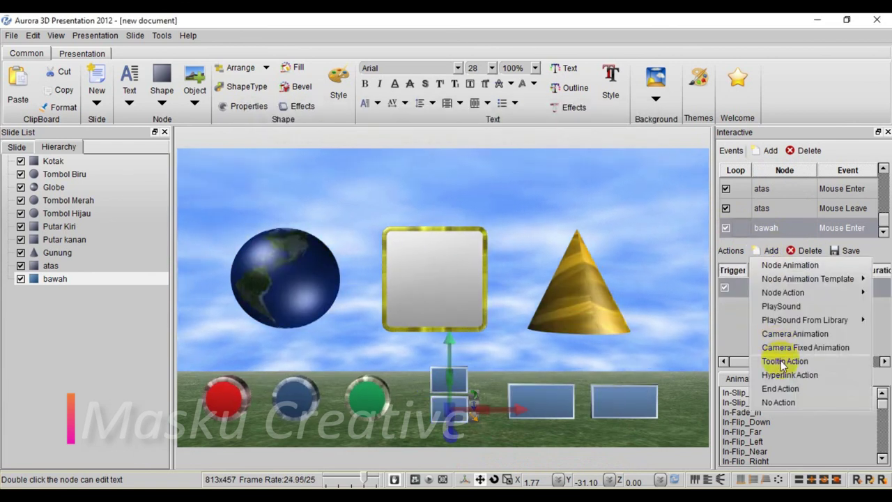
pyautogui.click(783, 361)
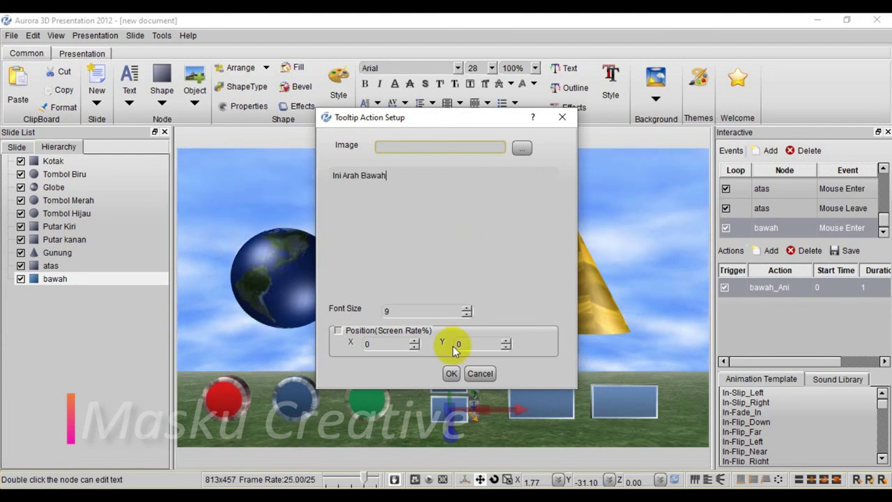
pyautogui.click(450, 374)
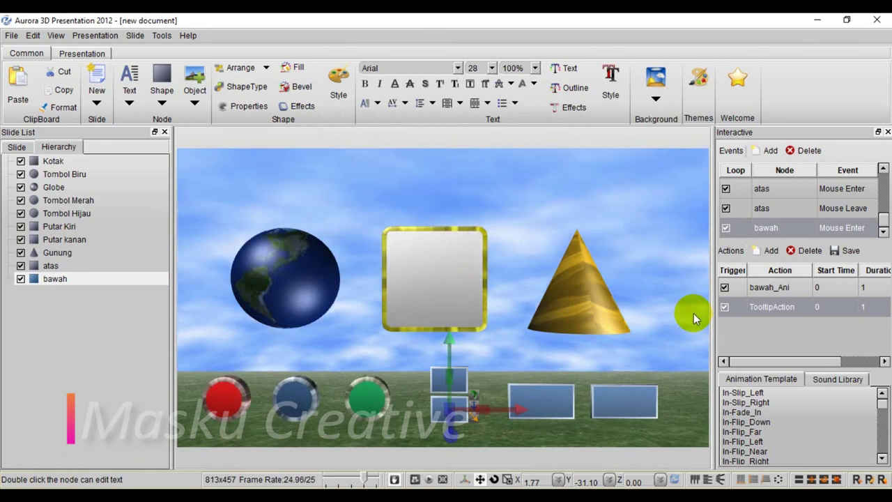
pyautogui.click(726, 306)
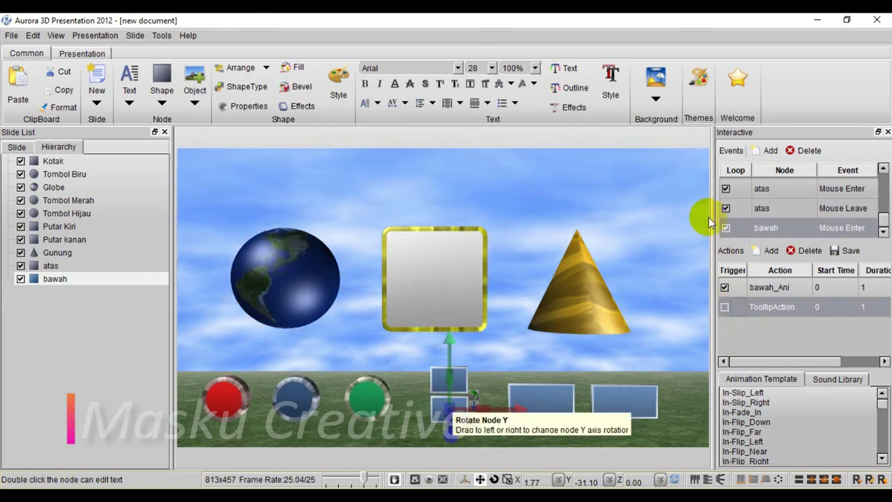
# Add a looping Mouse Leave event for the bawah button and give it a Node Action
pyautogui.click(770, 153)
pyautogui.moveTo(767, 235)
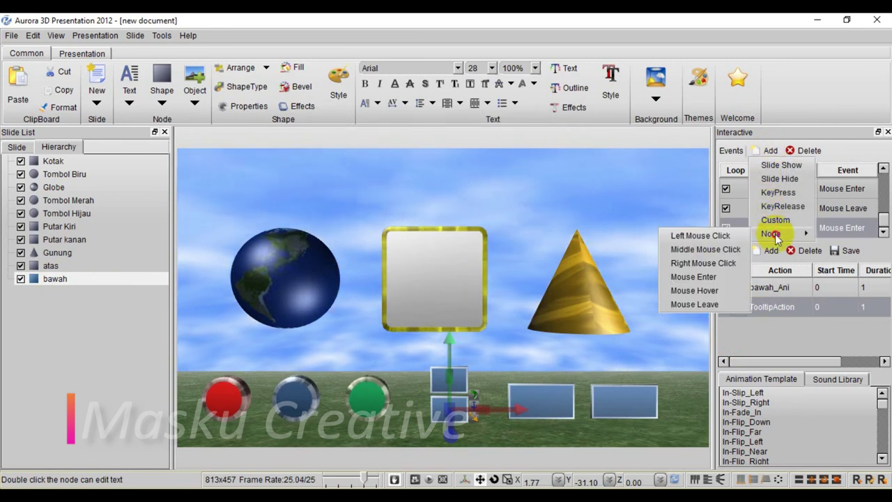
pyautogui.click(687, 309)
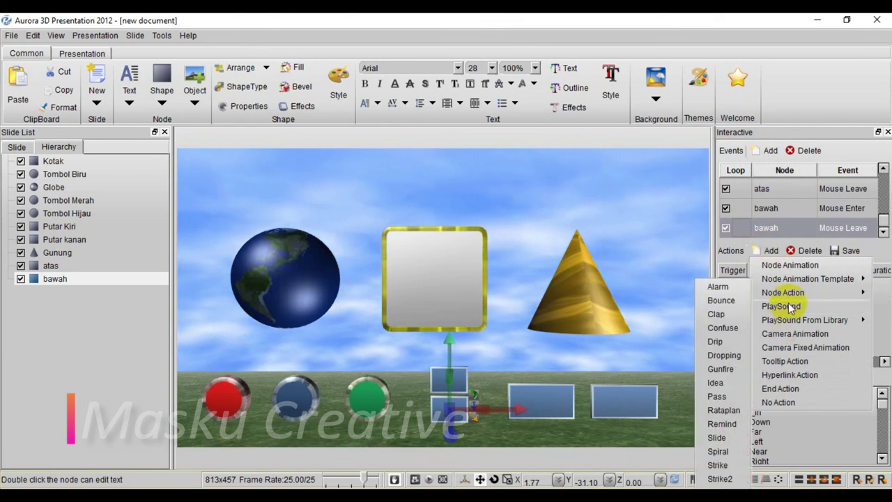
pyautogui.moveTo(788, 293)
pyautogui.click(722, 294)
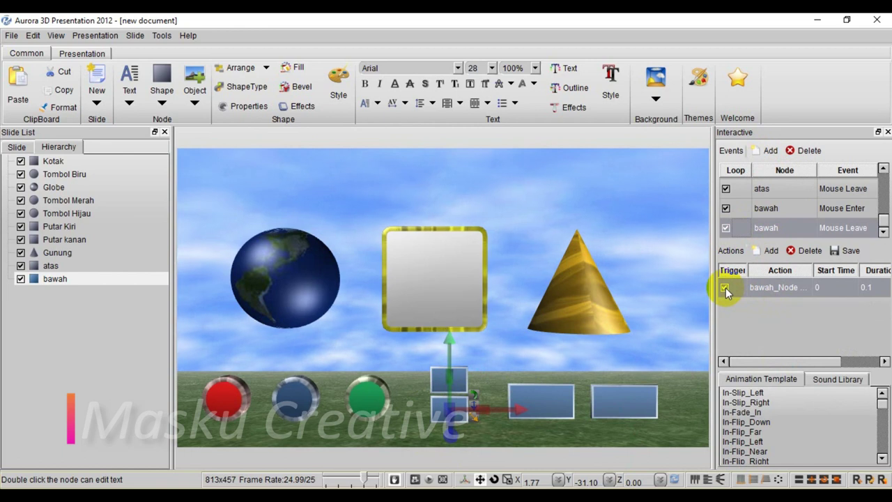
# Preview the slide, testing the pointer effects on atas and bawah and the green, blue and red buttons
pyautogui.click(94, 35)
pyautogui.click(85, 55)
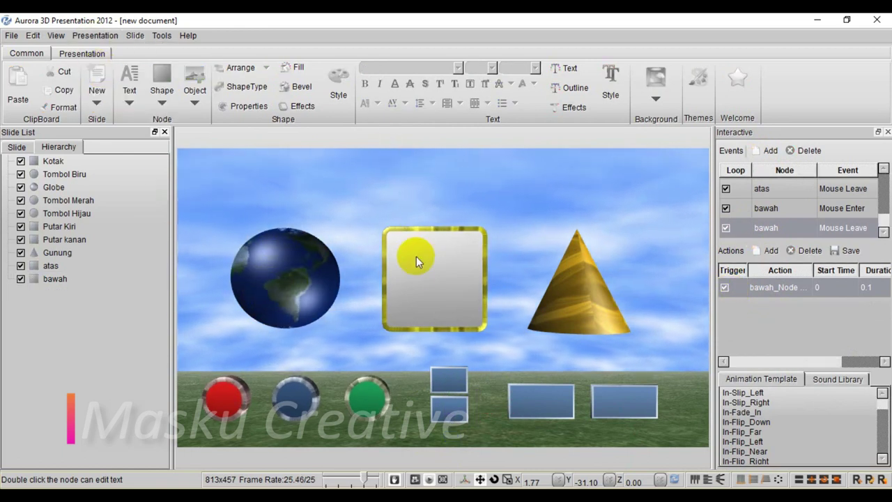
pyautogui.moveTo(439, 383)
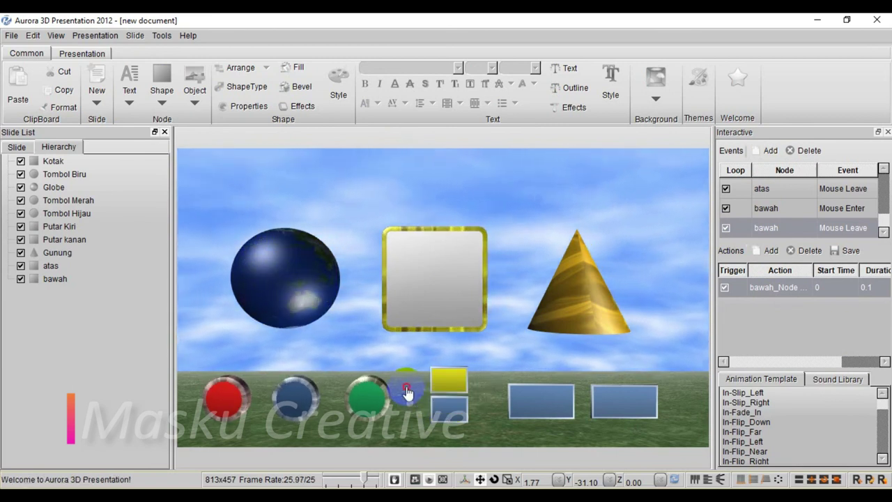
pyautogui.moveTo(441, 412)
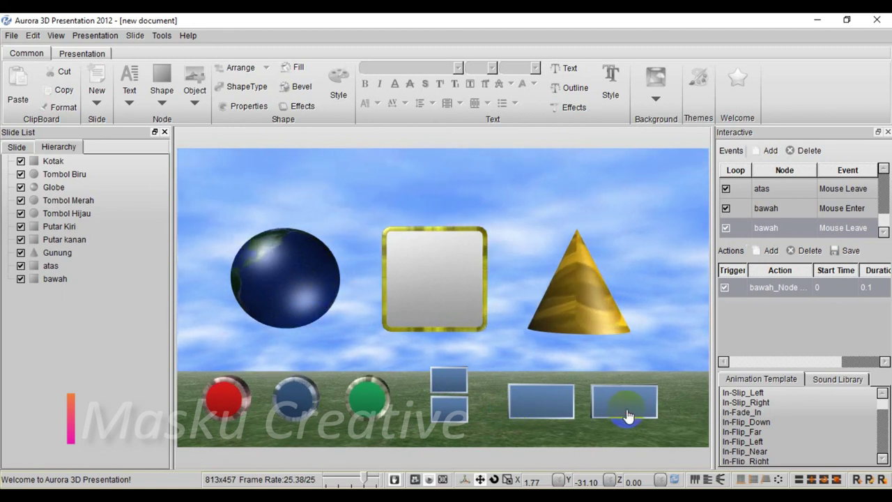
pyautogui.click(368, 399)
pyautogui.click(298, 402)
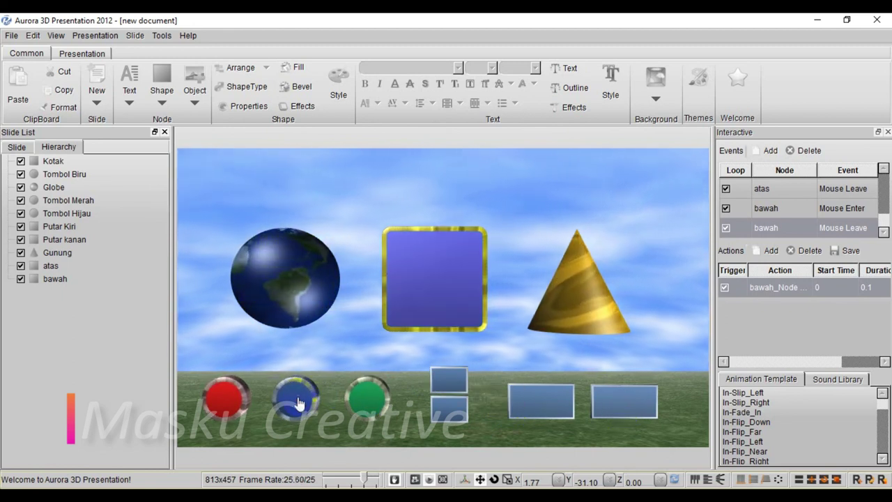
pyautogui.click(225, 396)
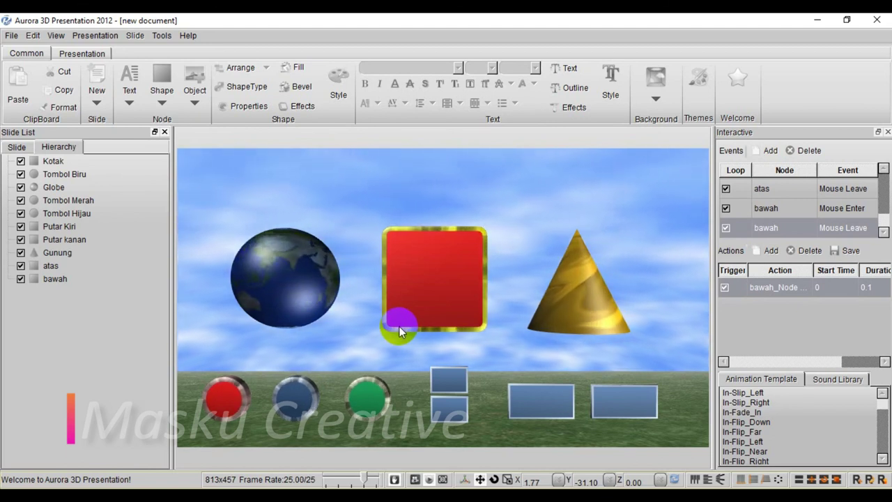
pyautogui.click(194, 104)
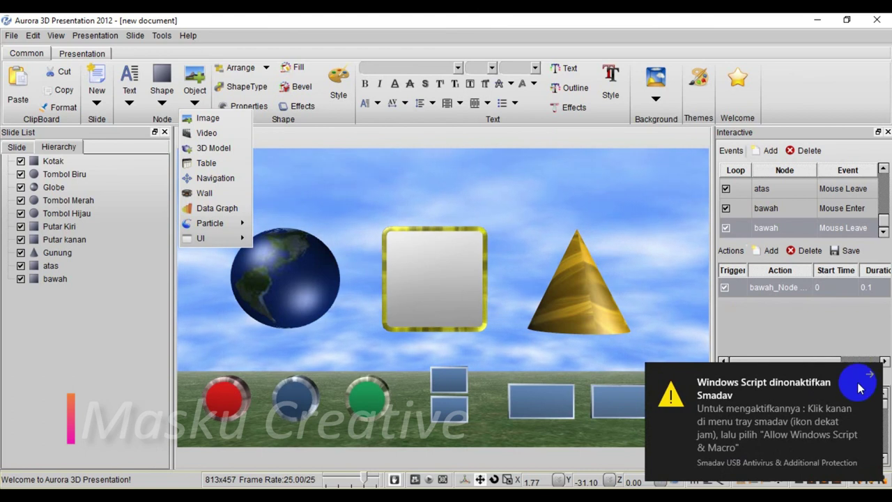
pyautogui.click(860, 389)
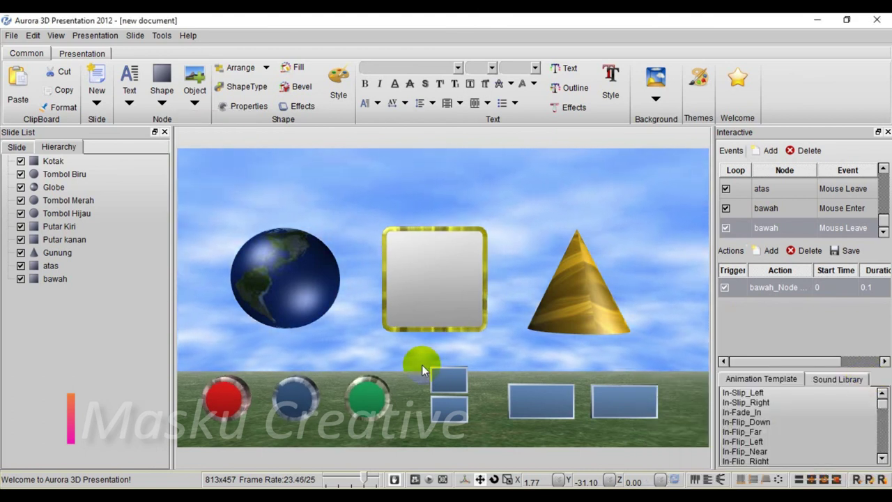